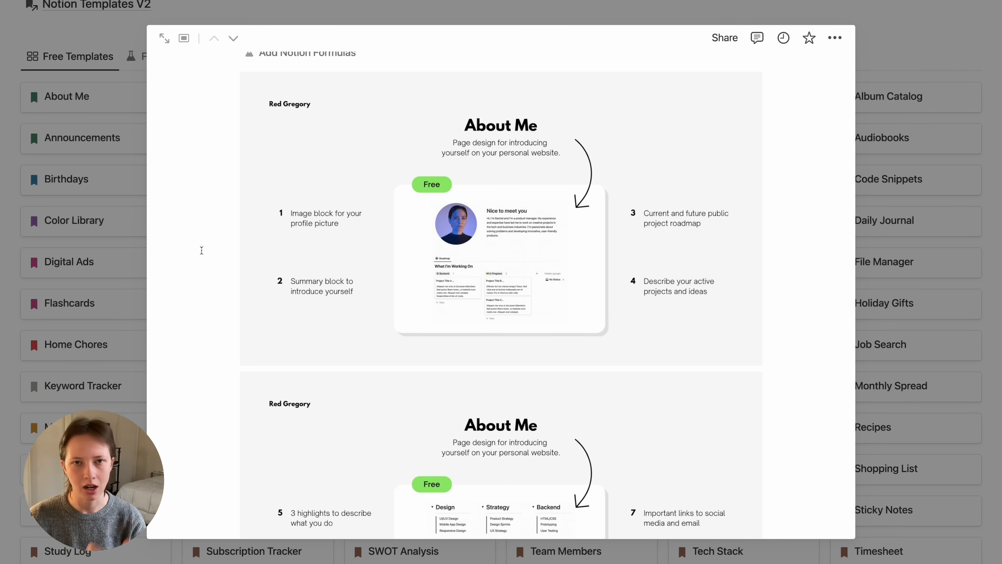
# Step: Review the preview images and summary on the About Me template page, and close the page
pyautogui.scroll(-5, 202, 250)
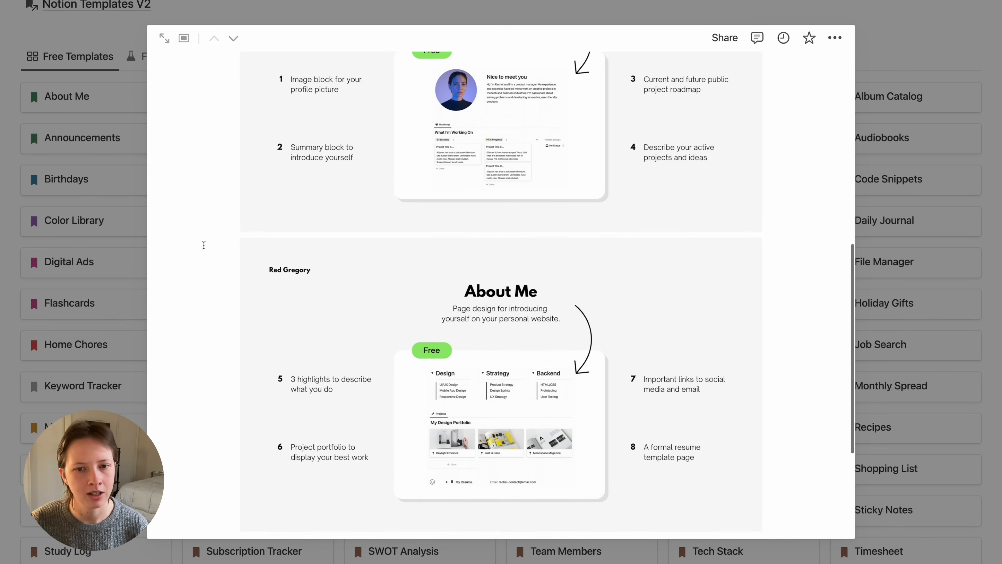
pyautogui.scroll(-3, 204, 245)
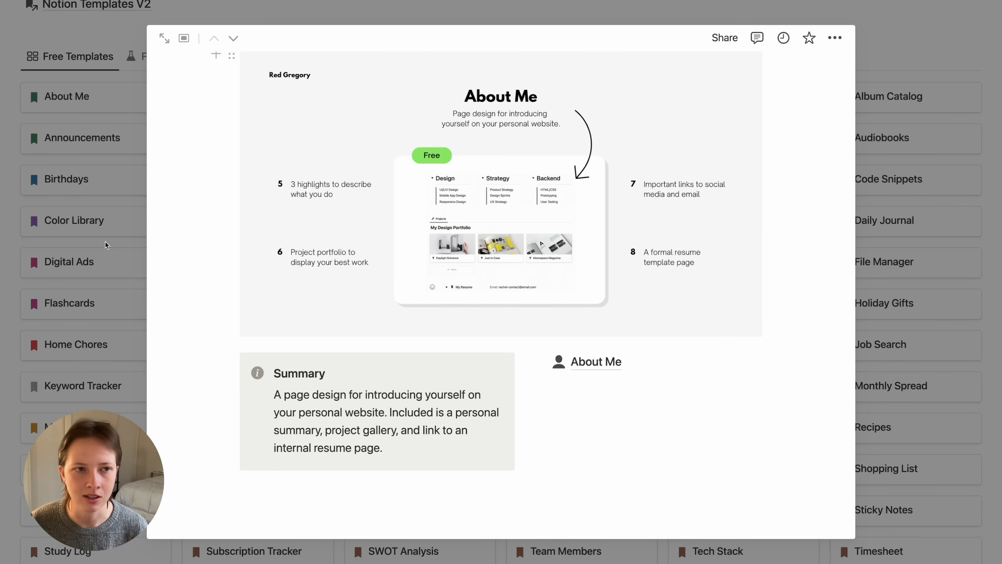
pyautogui.click(72, 247)
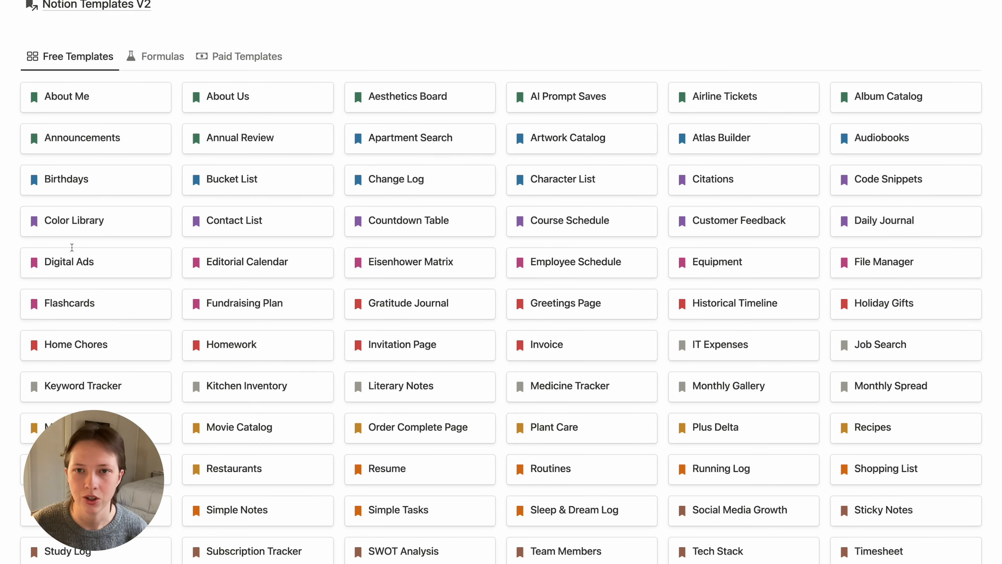
# Step: Show the sprint board's items in the Realize view and expand the About Us template's sub-items
pyautogui.scroll(-15, 72, 248)
pyautogui.scroll(-1, 72, 247)
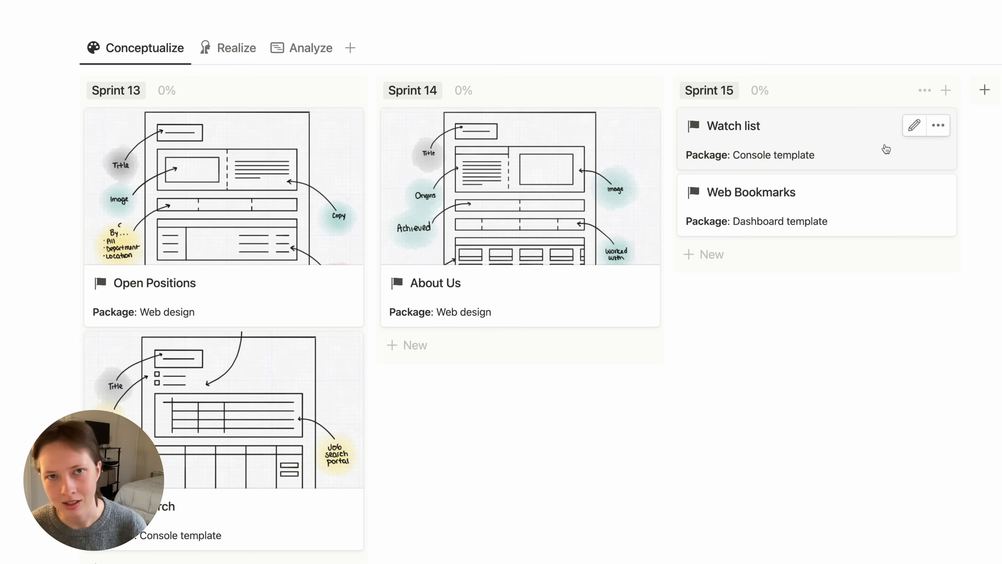
pyautogui.click(219, 48)
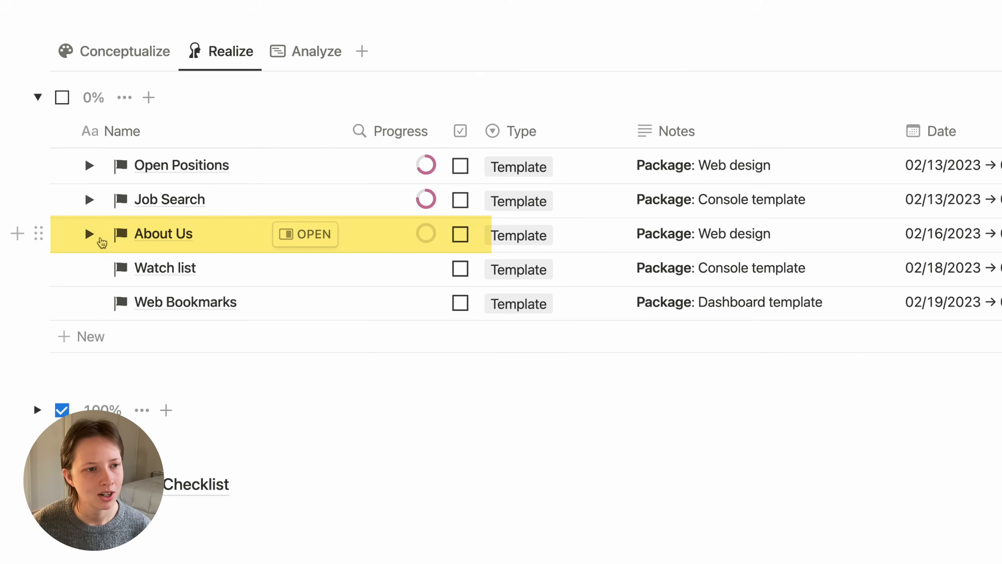
pyautogui.click(88, 237)
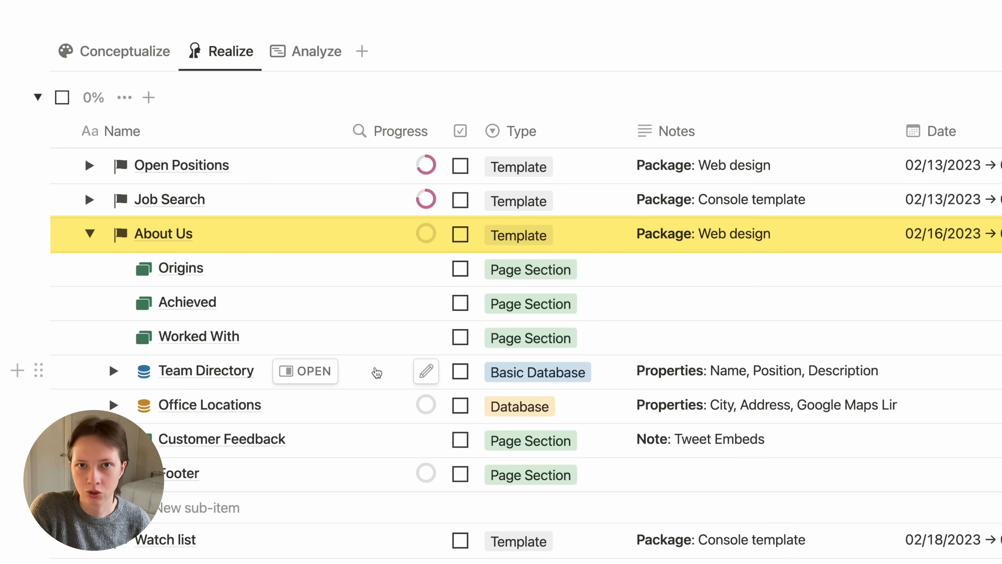
# Step: Open the About Us template page, examine its properties and annotated wireframe sketch, and close it
pyautogui.click(319, 244)
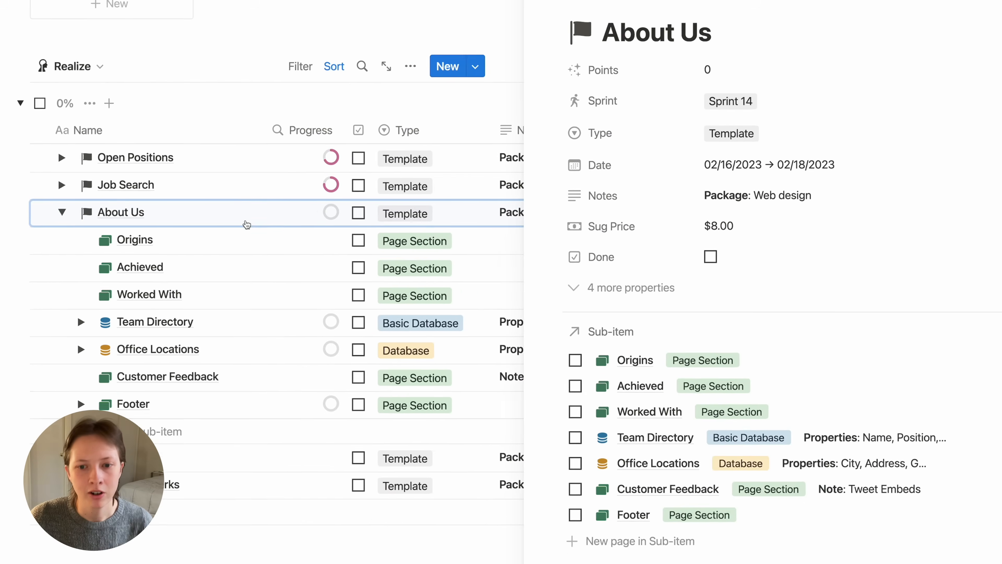
pyautogui.scroll(-15, 910, 438)
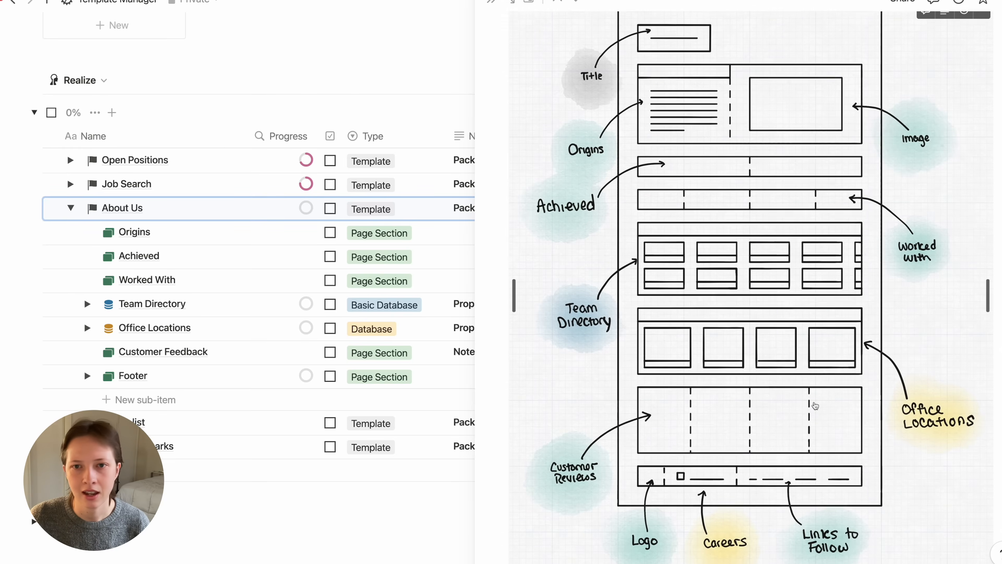
pyautogui.scroll(1, 815, 406)
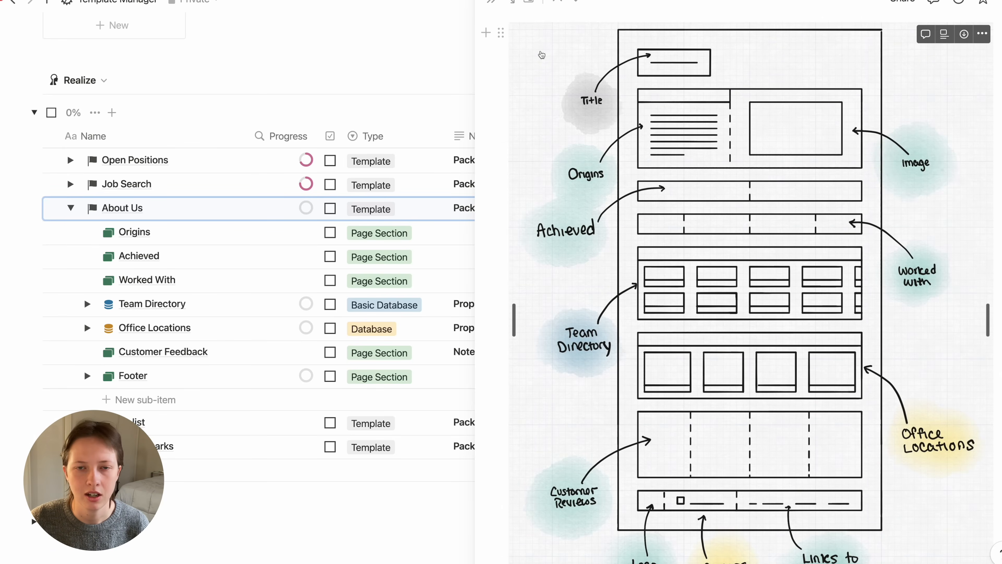
pyautogui.scroll(2, 960, 247)
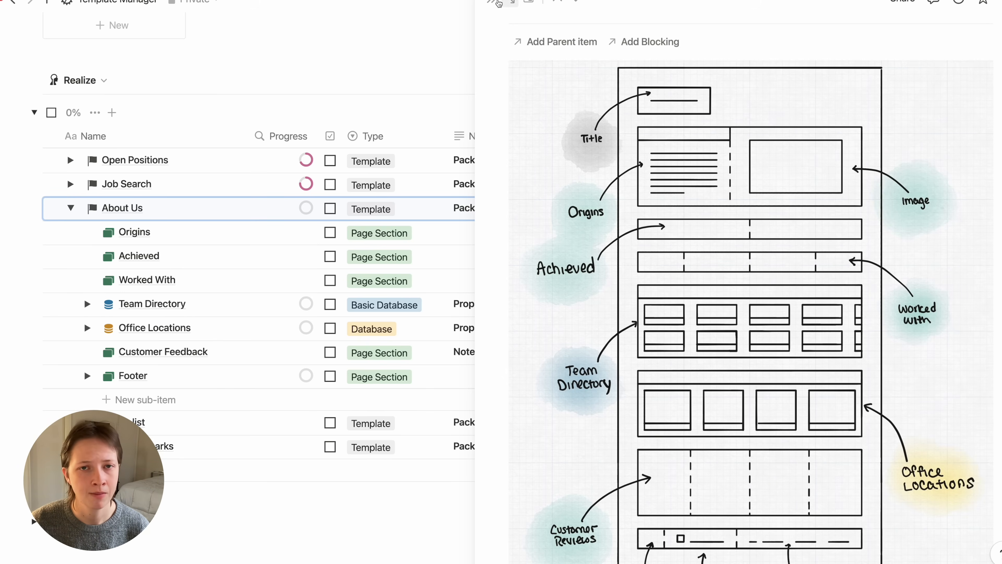
pyautogui.click(495, 1)
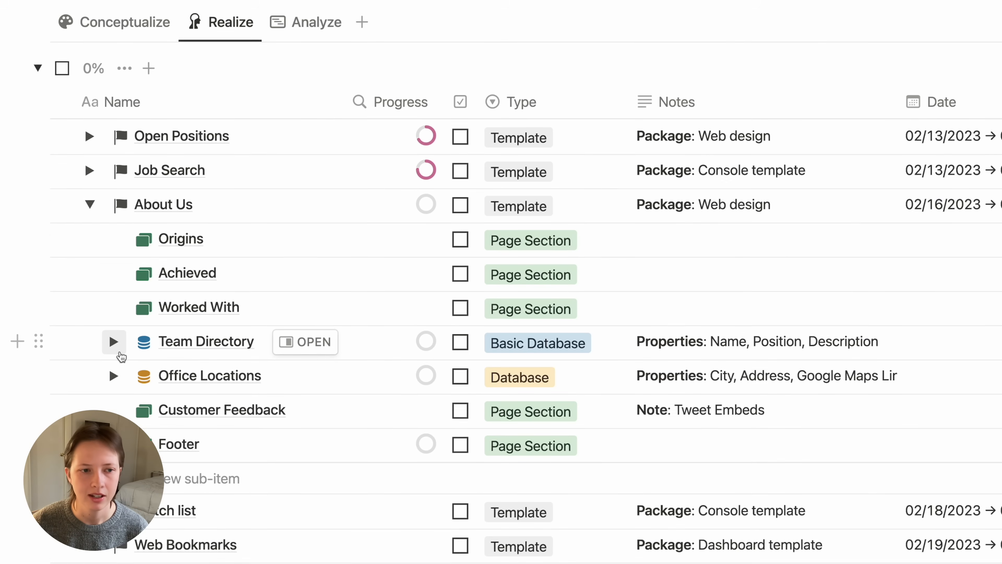
# Step: Expand Team Directory and Office Locations under About Us to view their sub-items, and collapse both again
pyautogui.click(113, 371)
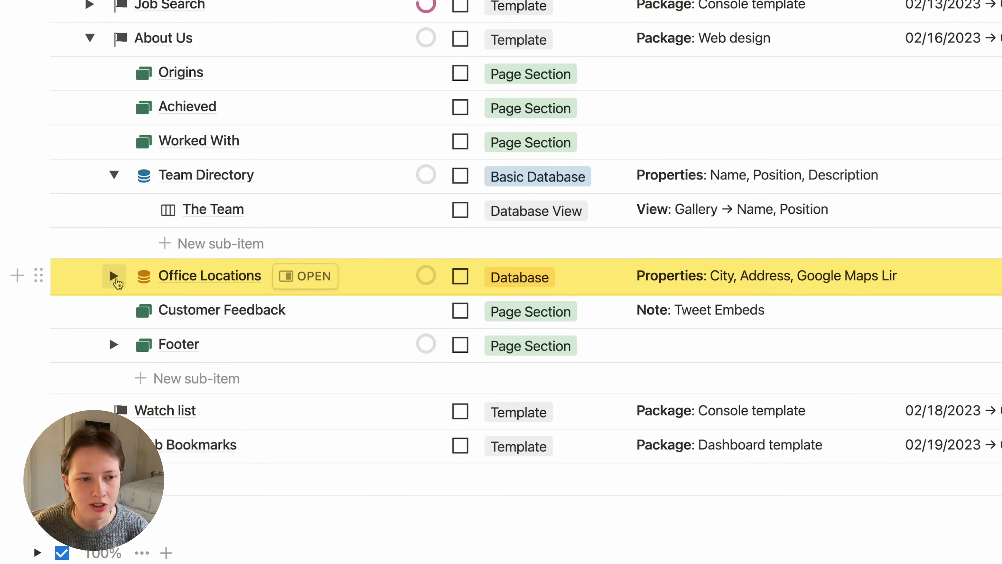
pyautogui.click(115, 278)
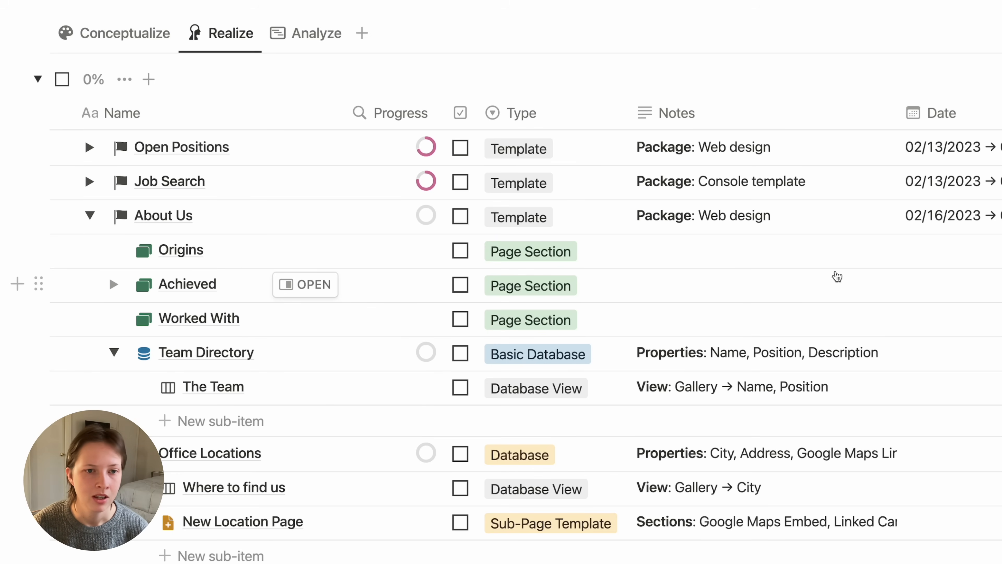
pyautogui.click(114, 360)
pyautogui.click(113, 360)
pyautogui.click(113, 360)
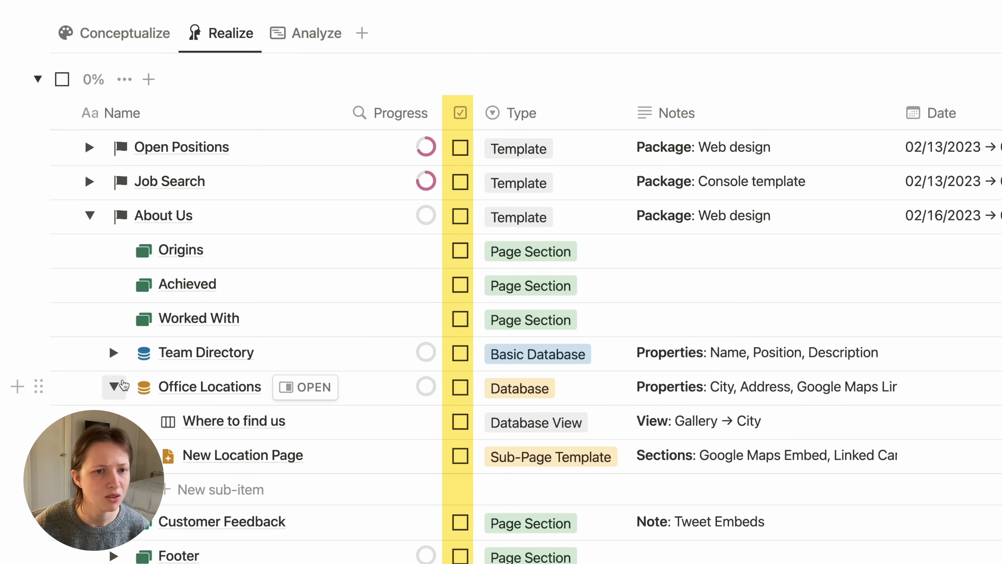
pyautogui.click(113, 386)
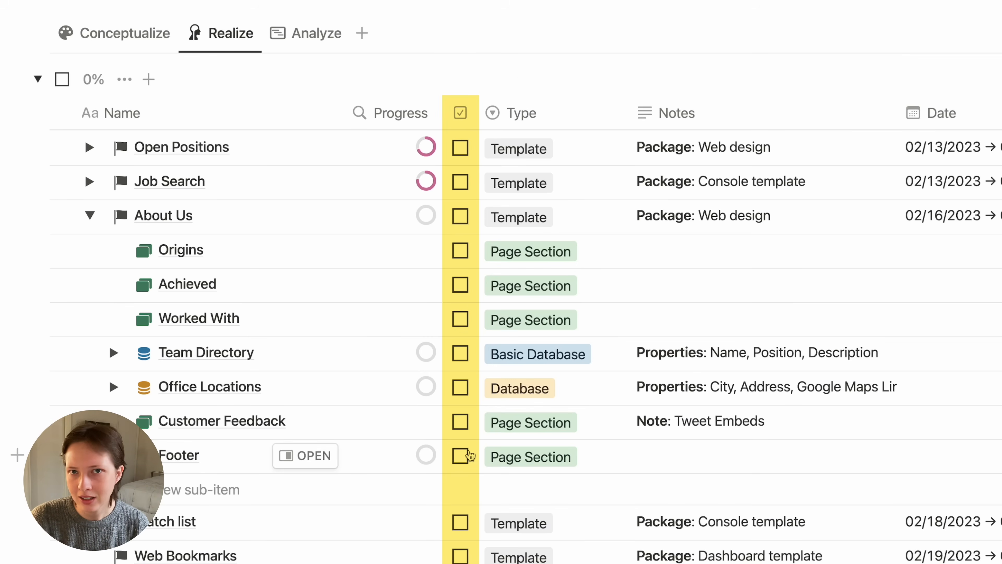
# Step: Mark the Origins, Achieved and Worked With page sections of About Us as done
pyautogui.click(460, 251)
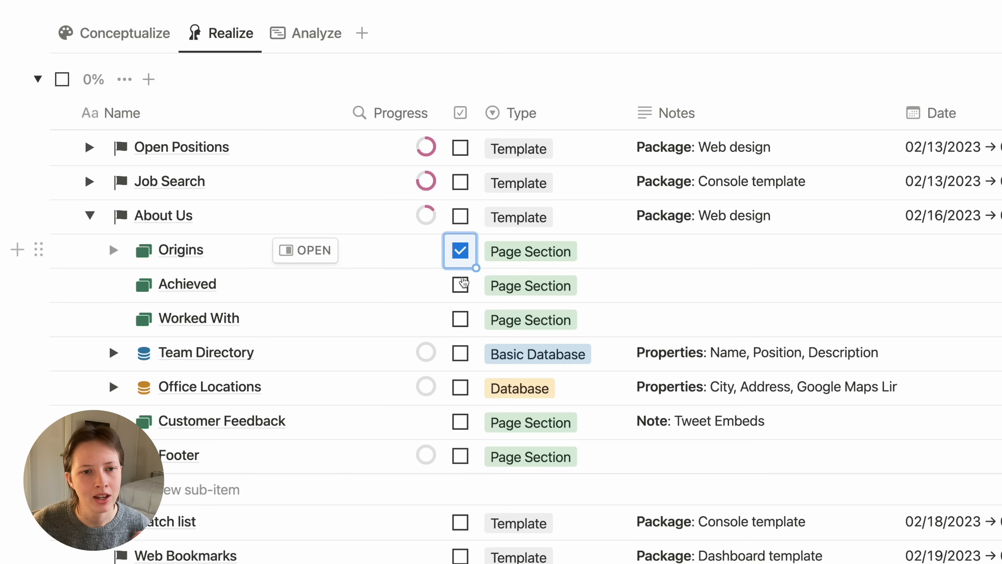
pyautogui.click(462, 285)
pyautogui.click(460, 321)
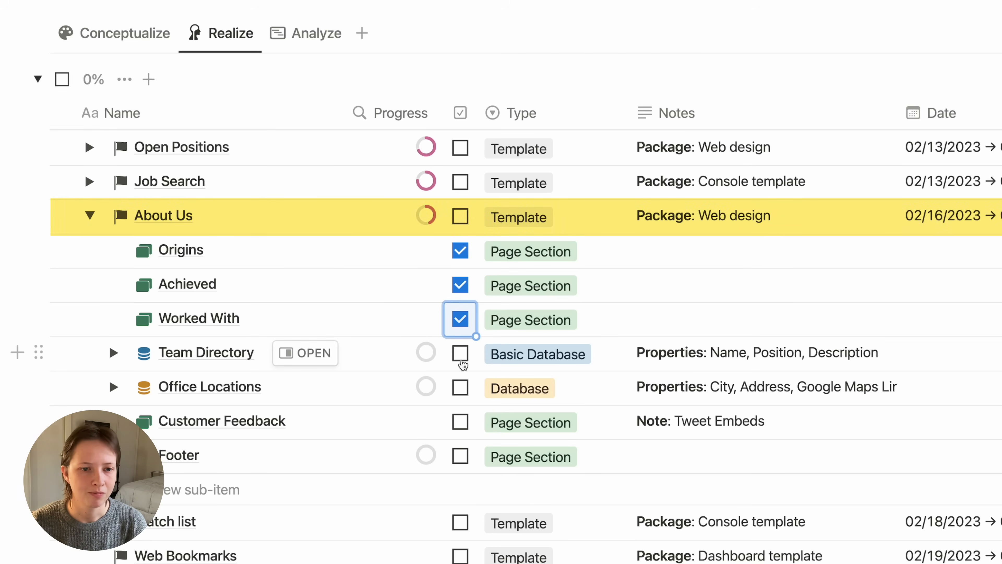
# Step: Mark the database view The Team and its parent Team Directory as done, collapsing Team Directory
pyautogui.click(113, 352)
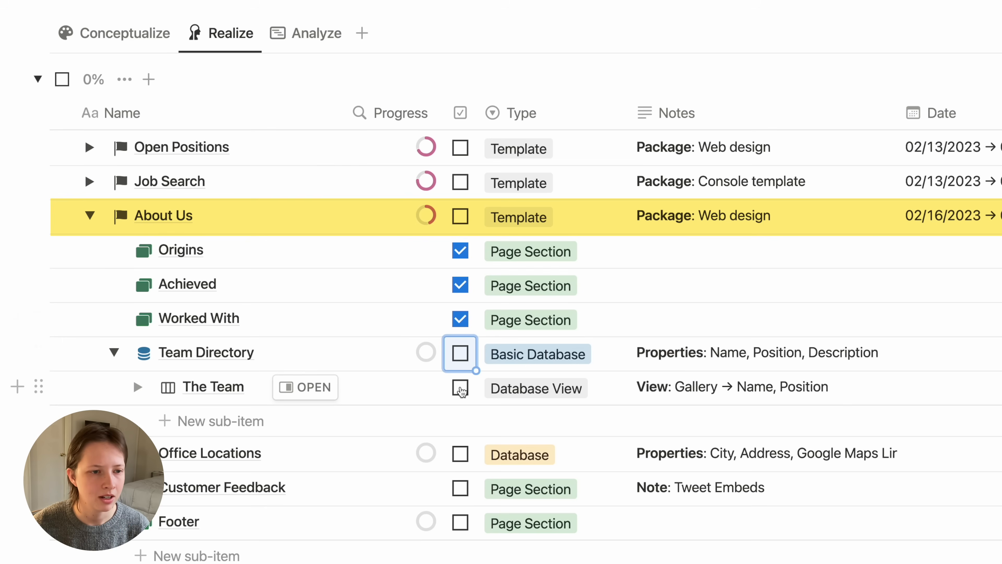
pyautogui.click(461, 390)
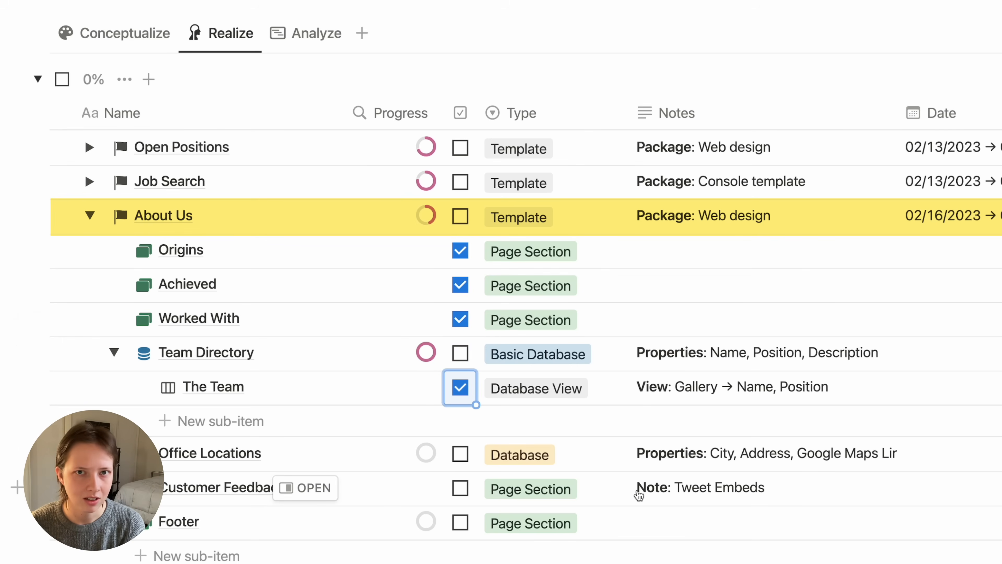
pyautogui.click(114, 352)
# Step: Mark Office Locations, its sub-items Where to find us and New Location Page, and the Customer Feedback section as done
pyautogui.click(113, 386)
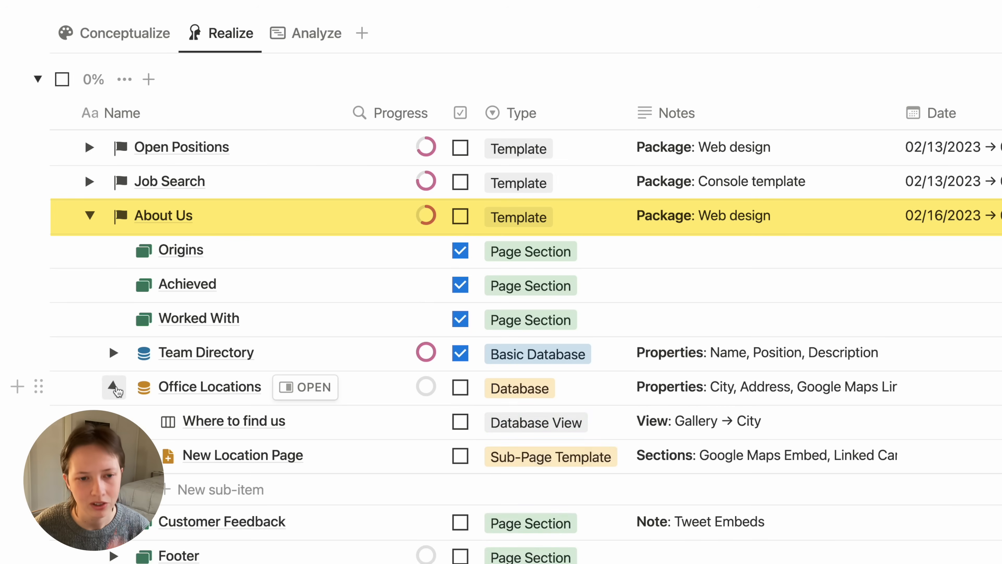
pyautogui.click(460, 422)
pyautogui.click(461, 456)
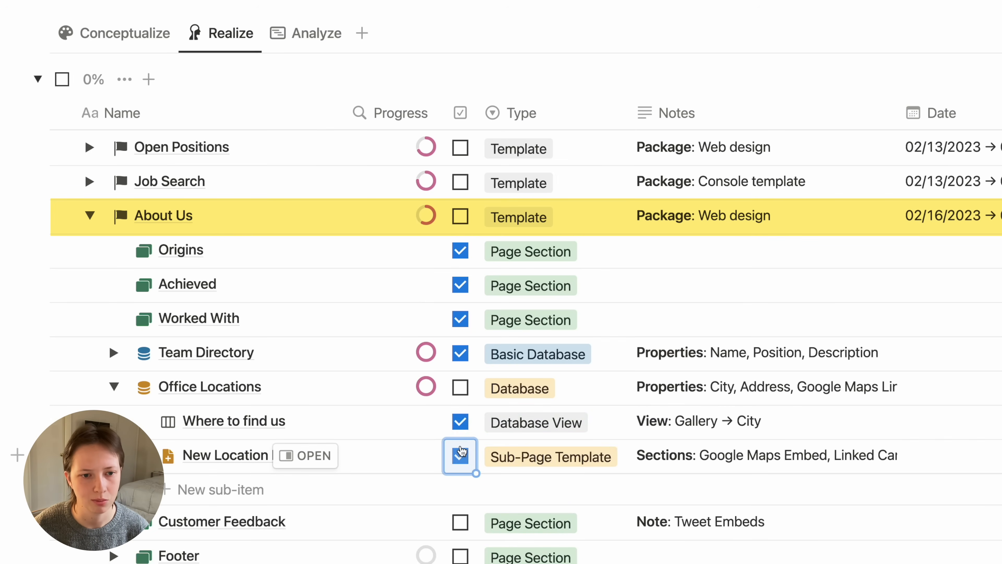
pyautogui.click(114, 386)
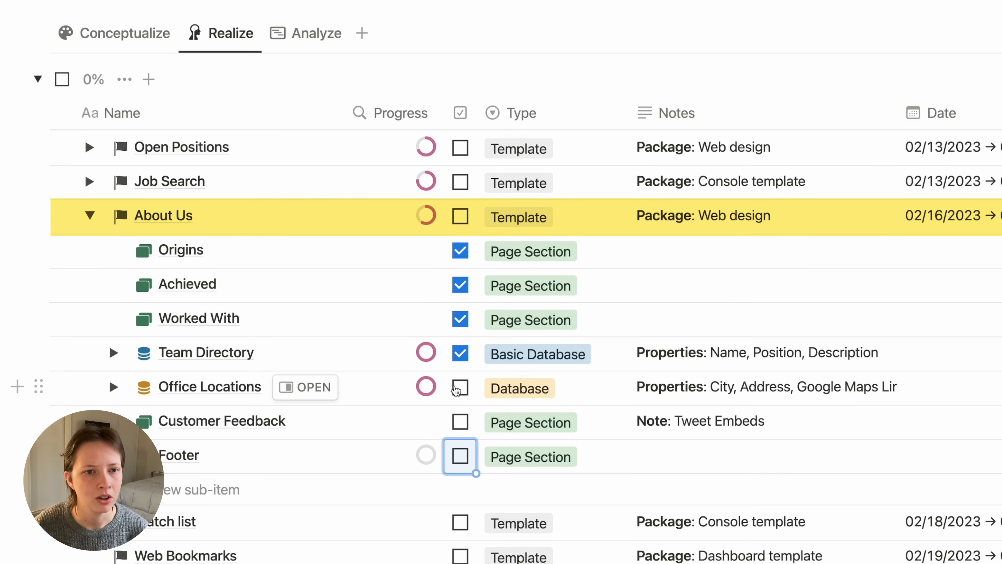
pyautogui.click(459, 388)
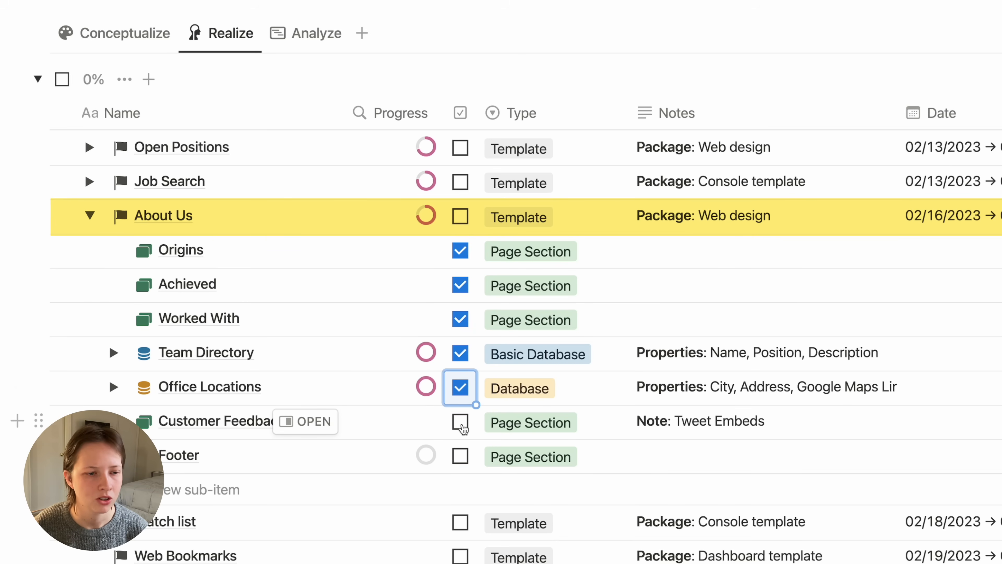
pyautogui.click(461, 423)
# Step: Mark Footer and its sub-items Logo, Careers and Links to Follow as done, and collapse Footer and About Us
pyautogui.click(114, 455)
pyautogui.scroll(-3, 460, 375)
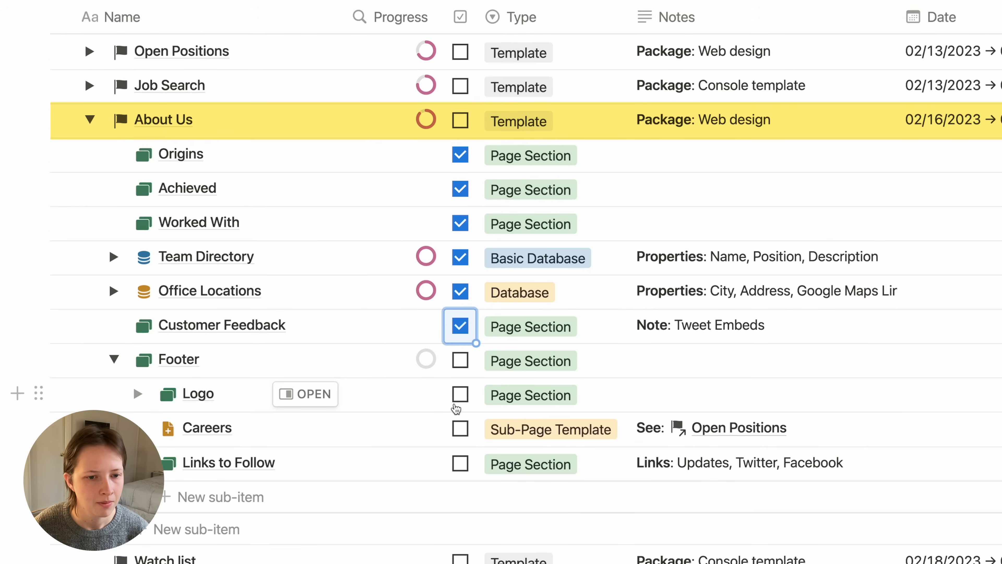
pyautogui.click(460, 368)
pyautogui.click(460, 402)
pyautogui.click(460, 437)
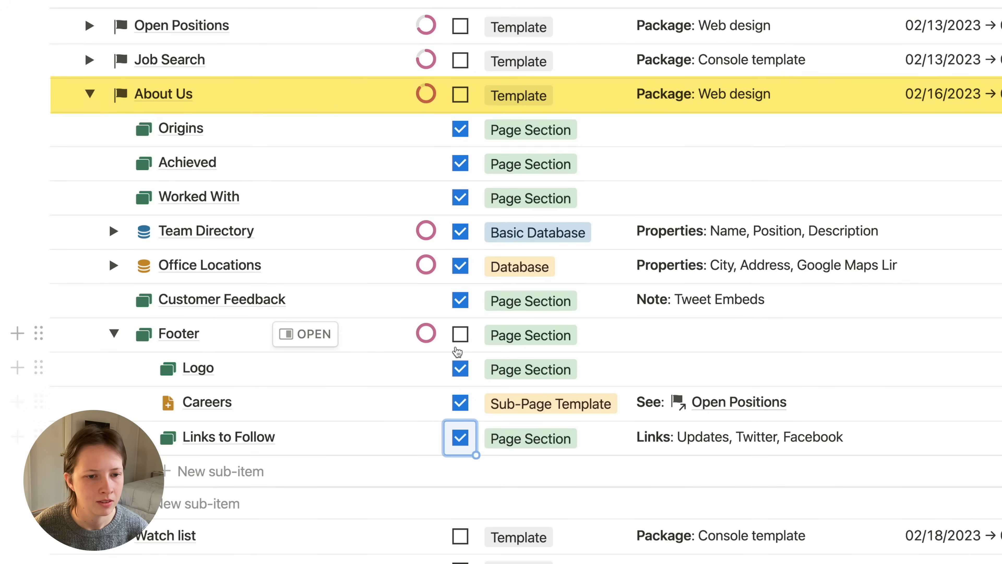
pyautogui.click(461, 334)
pyautogui.click(114, 333)
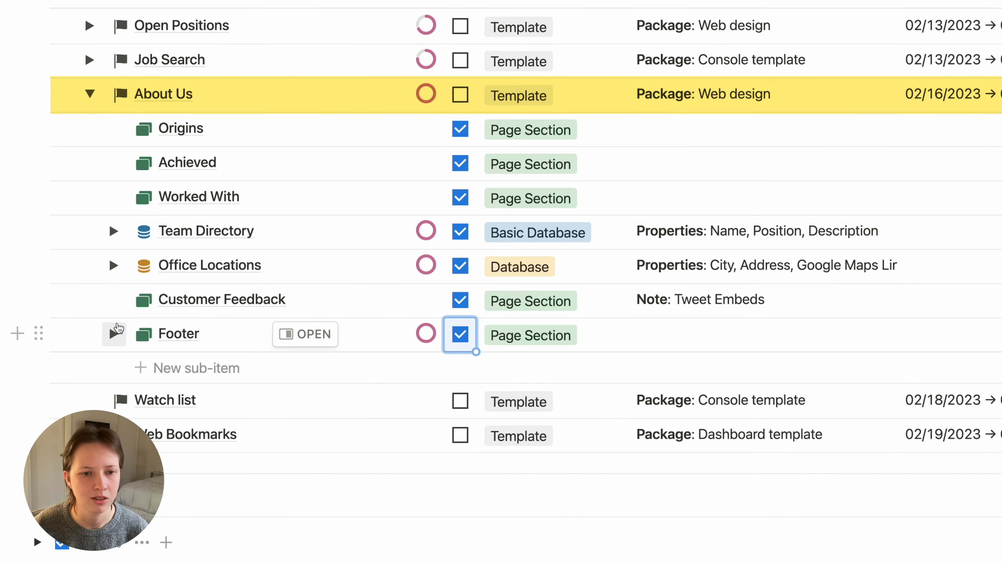
pyautogui.scroll(3, 88, 116)
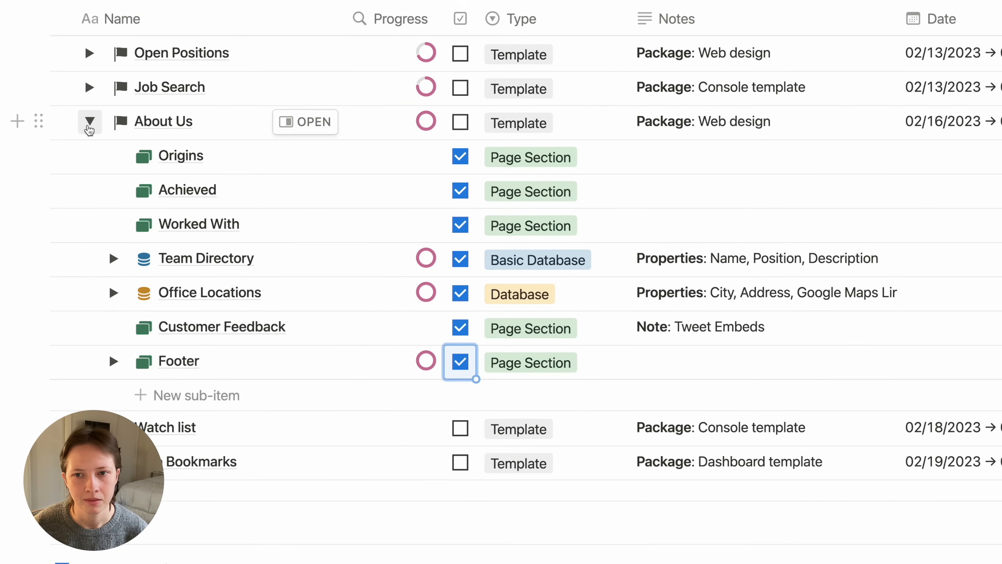
pyautogui.click(88, 209)
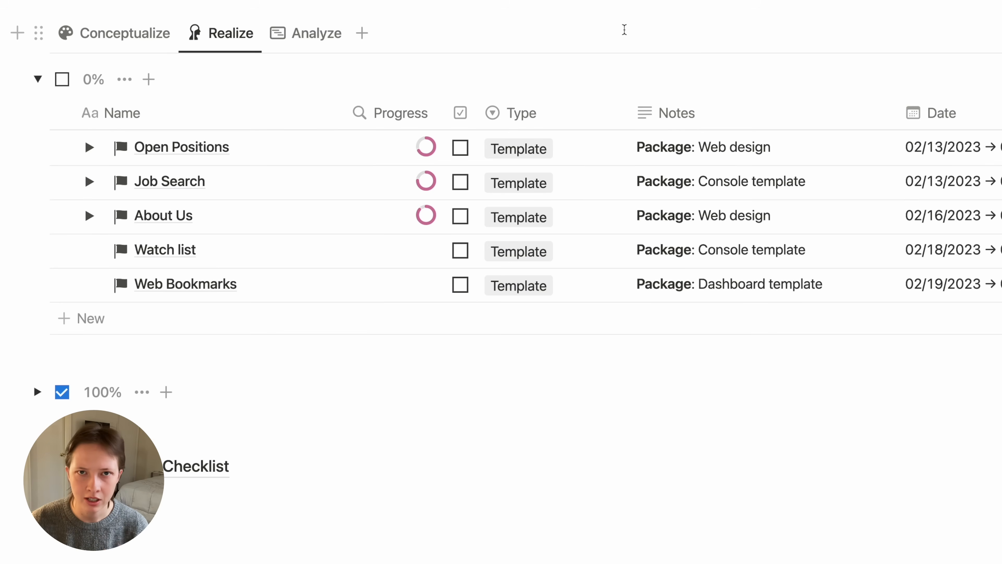
# Step: View the available Sprint options for the About Us template and close the list without changing the selection
pyautogui.hscroll(10, 891, 114)
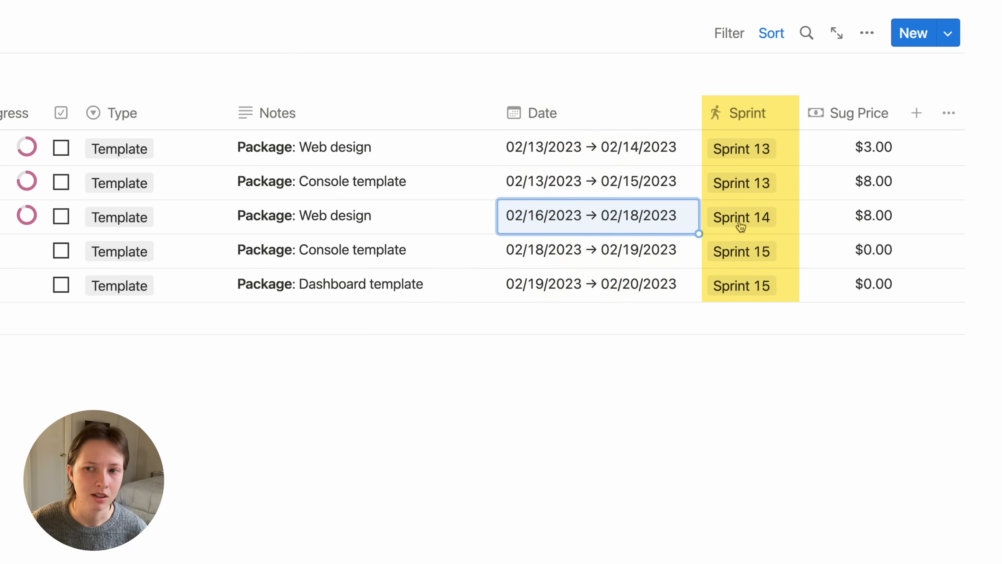
pyautogui.click(720, 216)
pyautogui.click(720, 216)
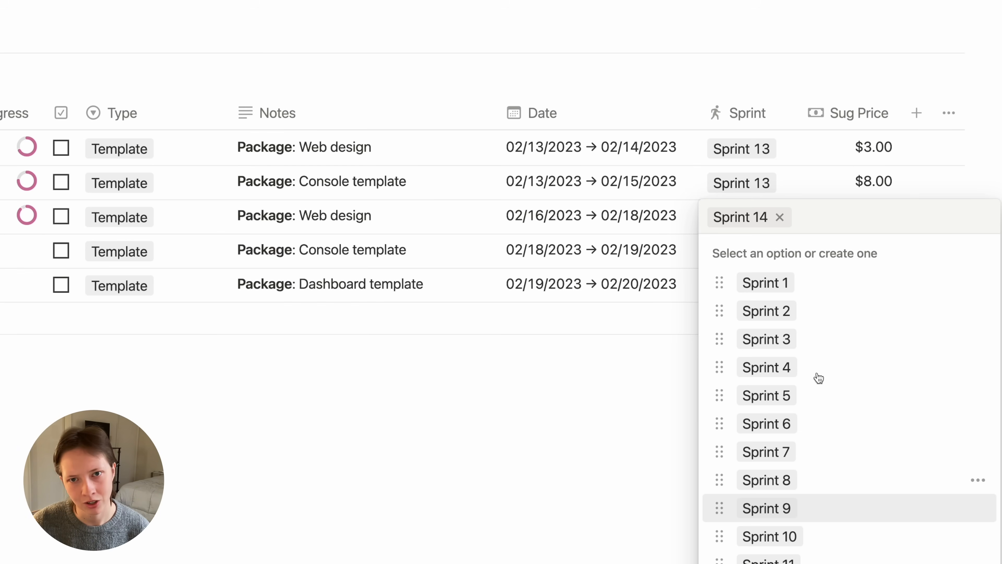
pyautogui.click(448, 125)
pyautogui.scroll(15, 448, 126)
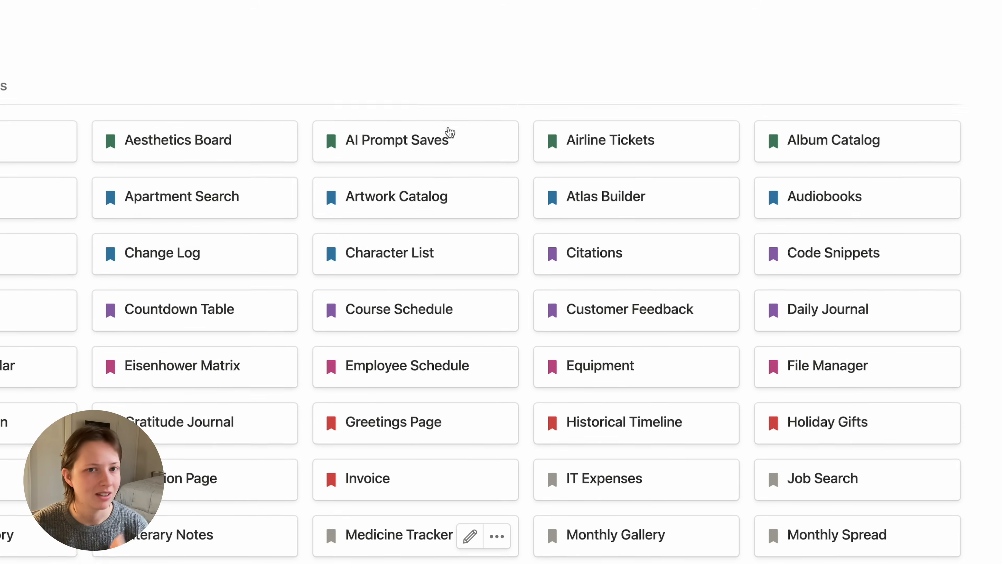
pyautogui.scroll(-15, 191, 327)
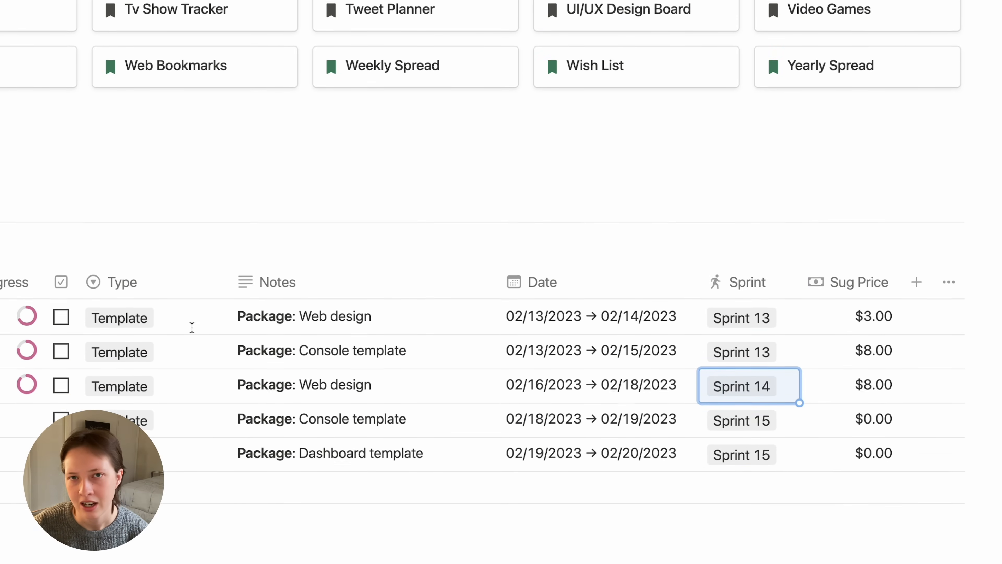
pyautogui.scroll(-4, 193, 333)
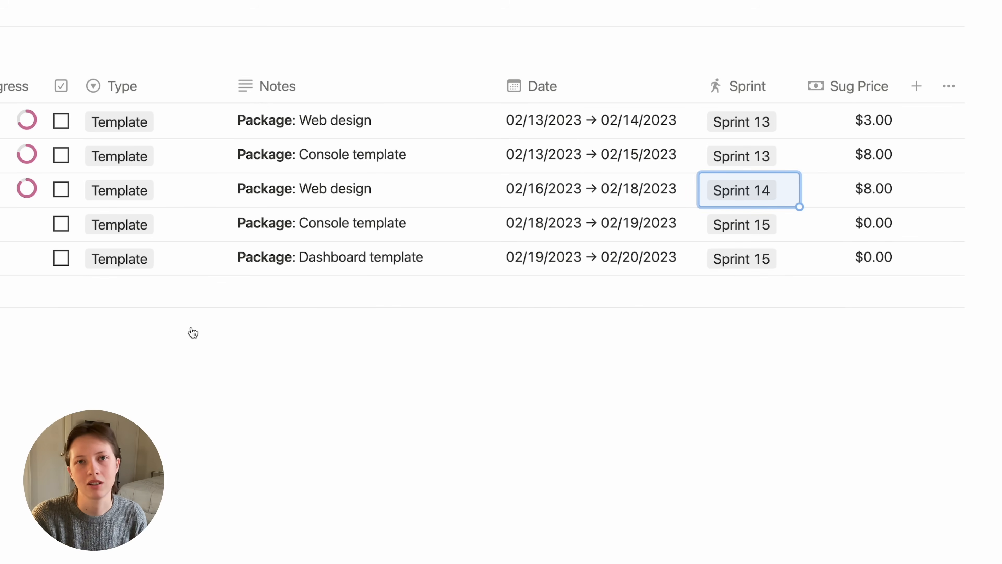
# Step: Show the sprint board in the Conceptualize view and examine its hidden sprint groups
pyautogui.click(168, 49)
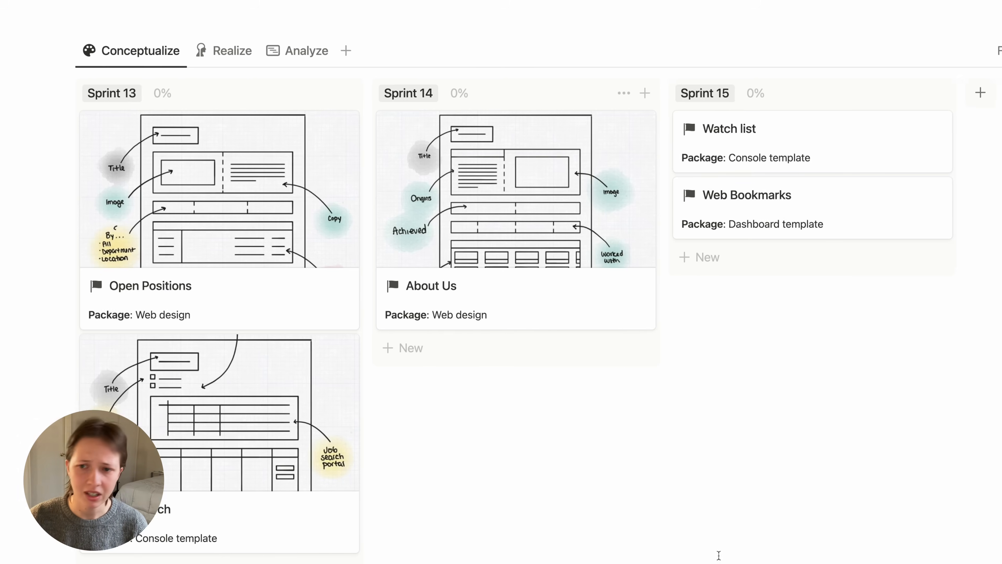
pyautogui.hscroll(4, 958, 119)
pyautogui.hscroll(3, 958, 119)
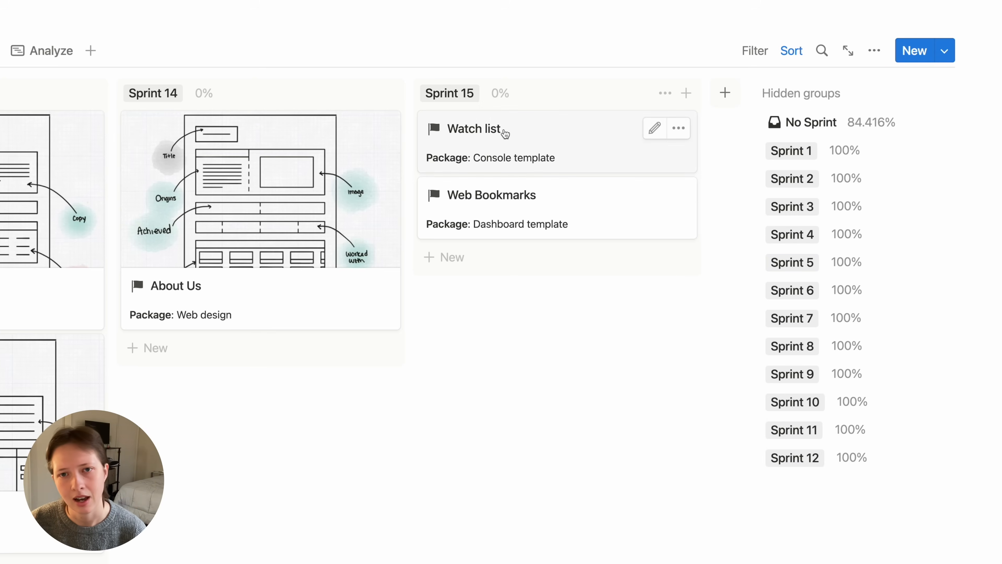
# Step: View the group options of Sprint 13 on the board and close them without making a change
pyautogui.hscroll(-7, 120, 109)
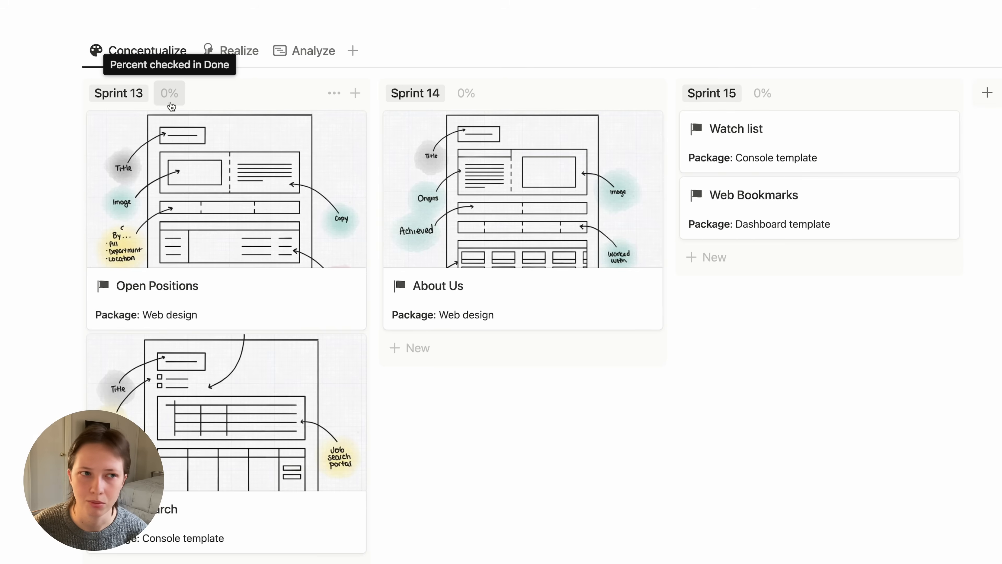
pyautogui.click(336, 100)
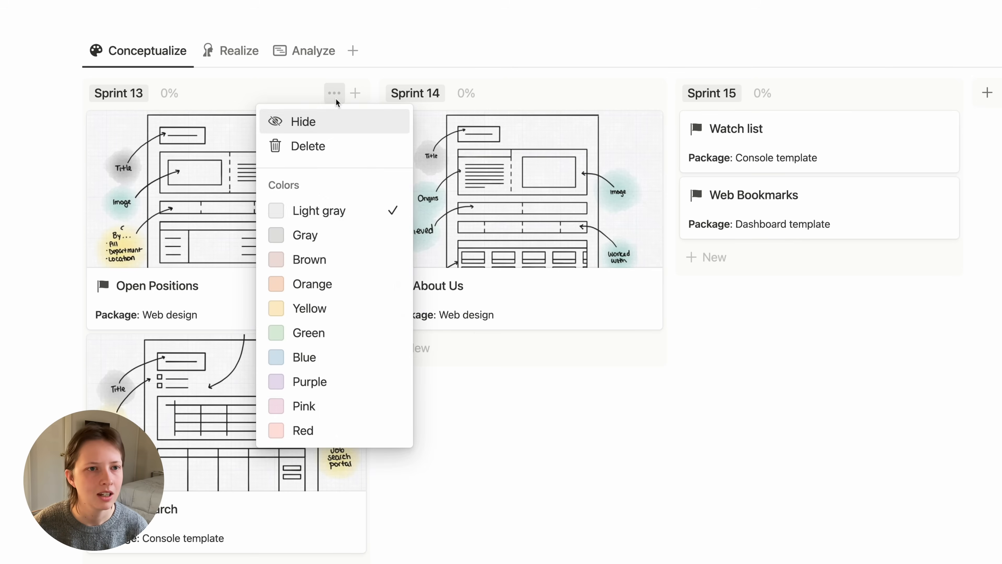
pyautogui.click(330, 131)
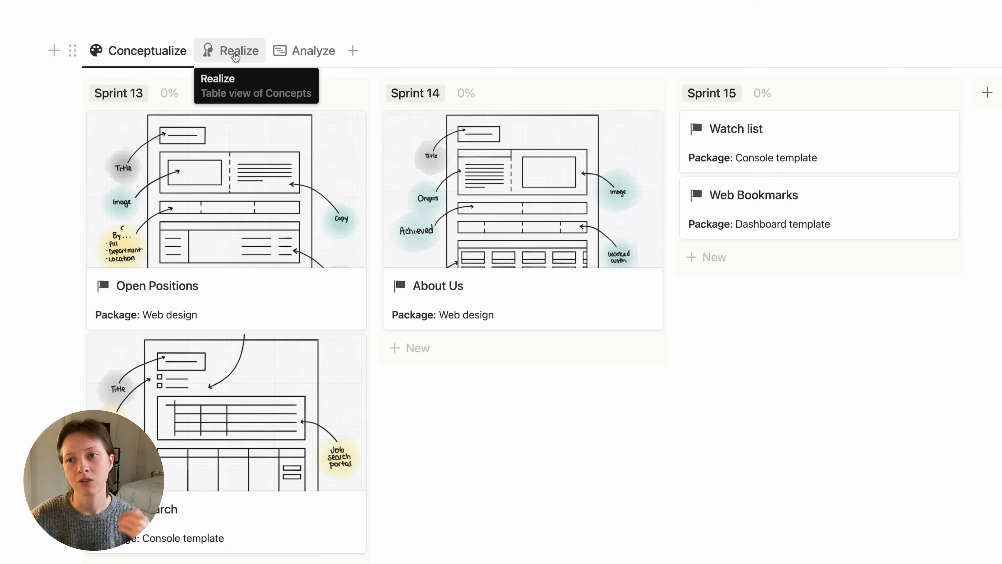
# Step: Show the Realize table and the Analyze timeline, and examine the dependencies linking Resumes to About Me and Job Search
pyautogui.click(235, 53)
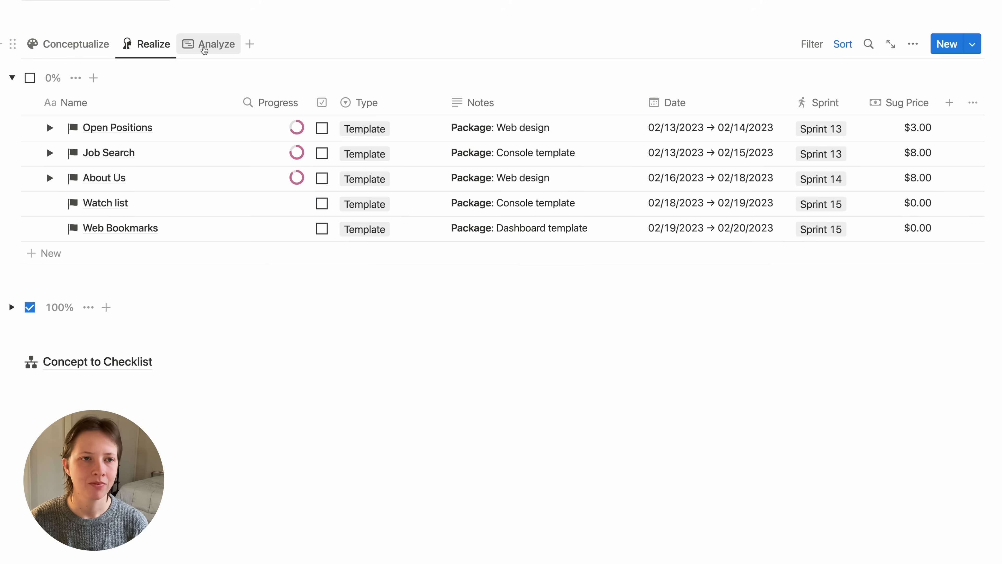
pyautogui.click(209, 39)
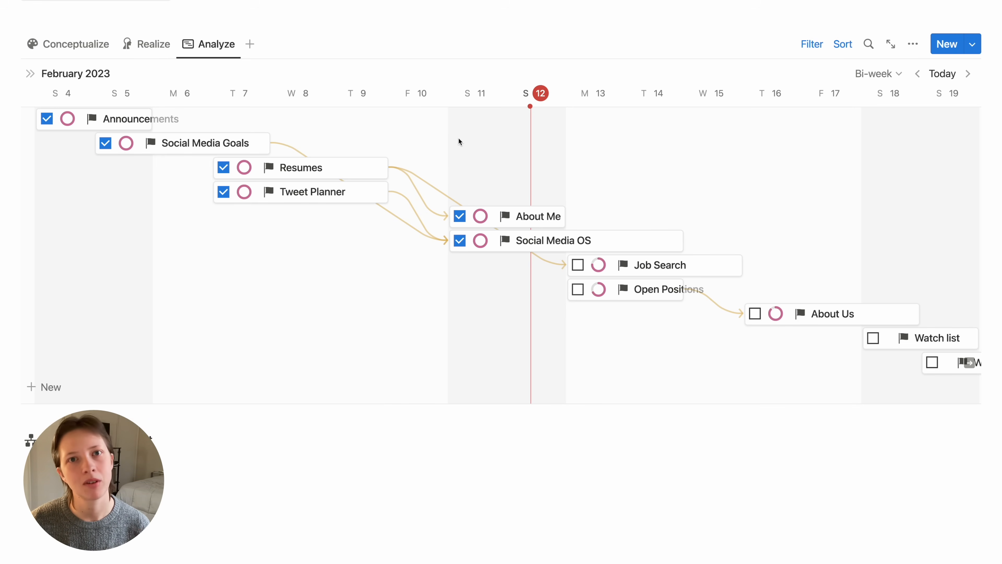
pyautogui.moveTo(444, 218)
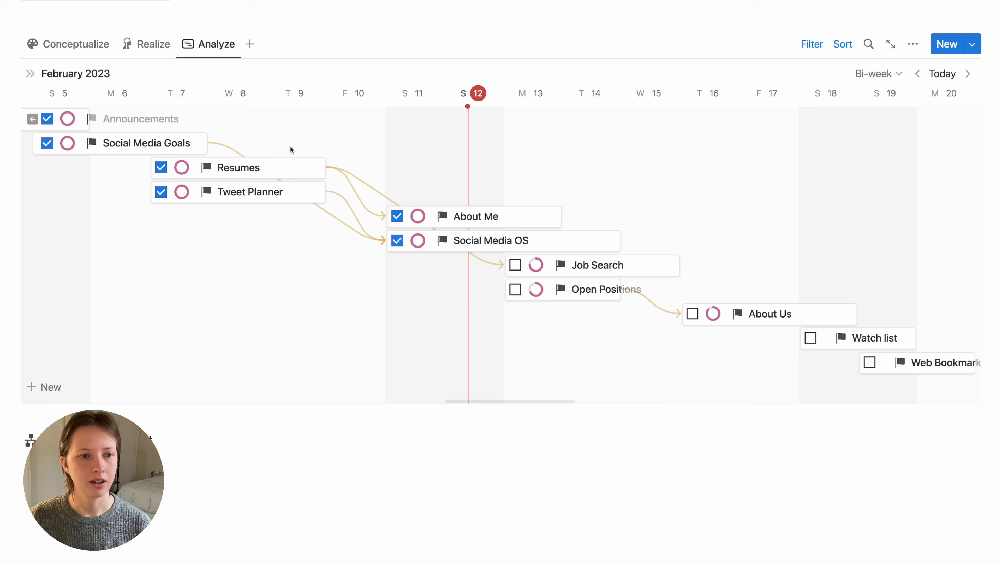
pyautogui.moveTo(240, 171)
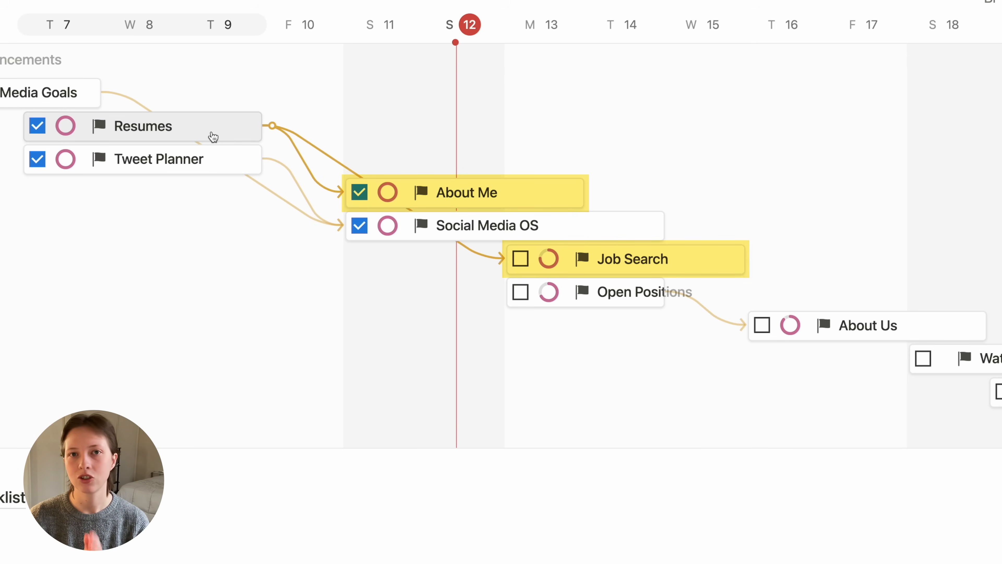
pyautogui.click(213, 136)
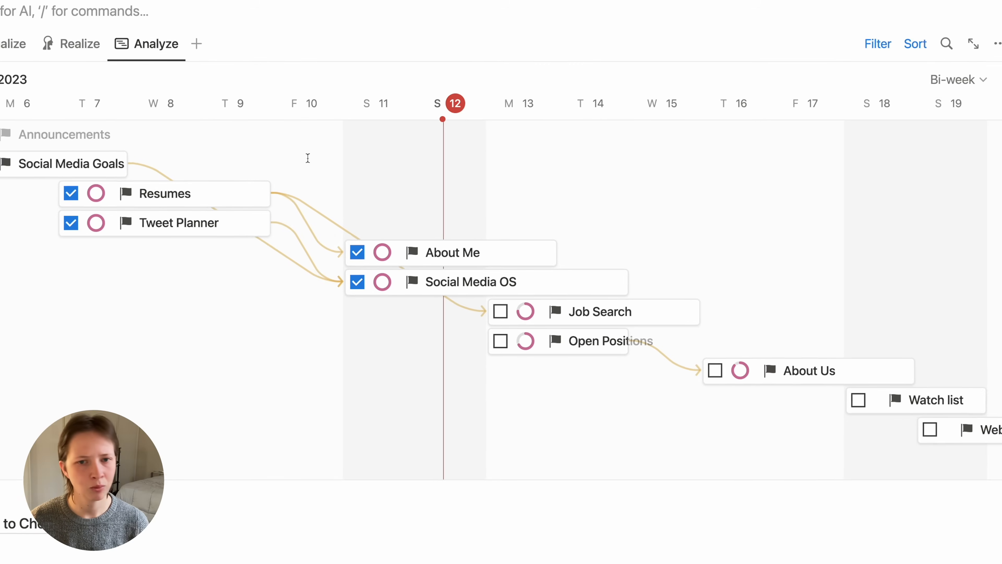
pyautogui.hscroll(-4, 331, 174)
pyautogui.hscroll(2, 334, 176)
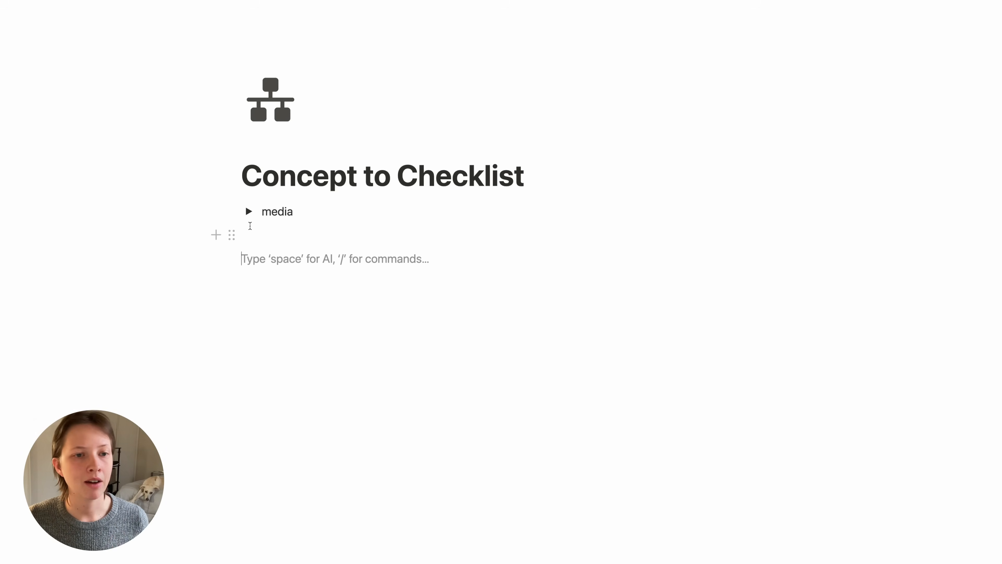
# Step: Expand the media toggle on the Concept to Checklist page, review the About Me, Job Search and Resume wireframes, and collapse it
pyautogui.click(248, 212)
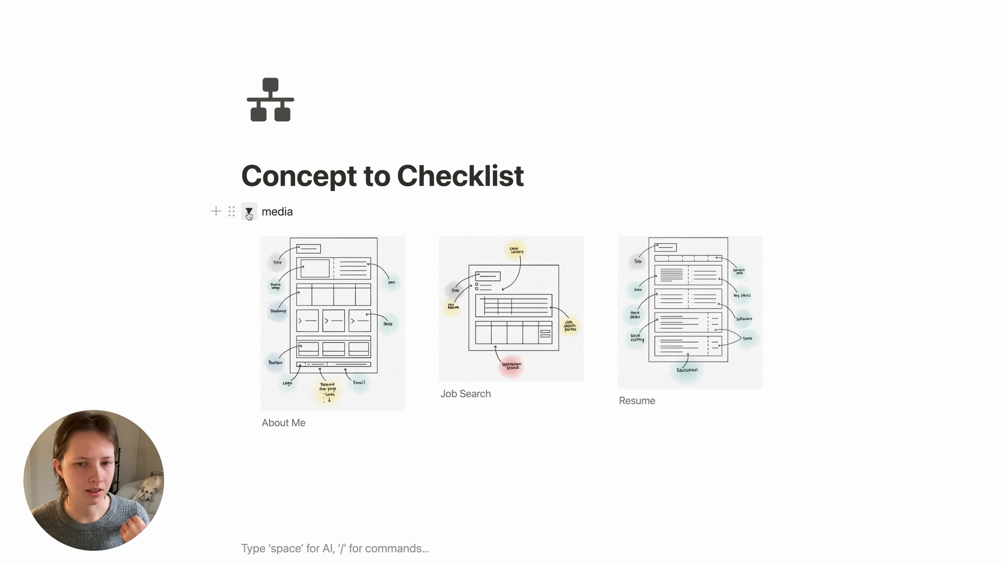
pyautogui.scroll(-4, 248, 212)
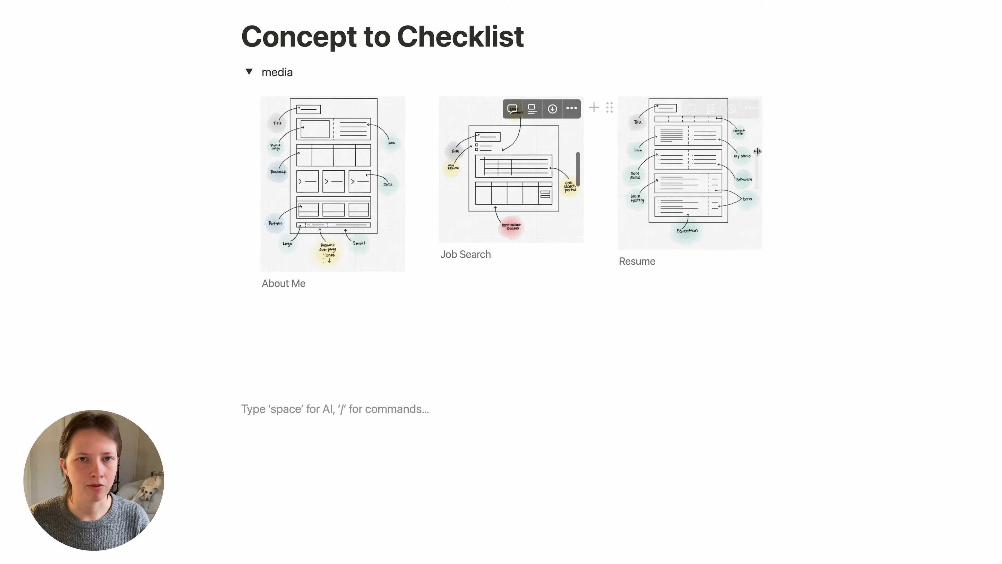
pyautogui.press('Tab')
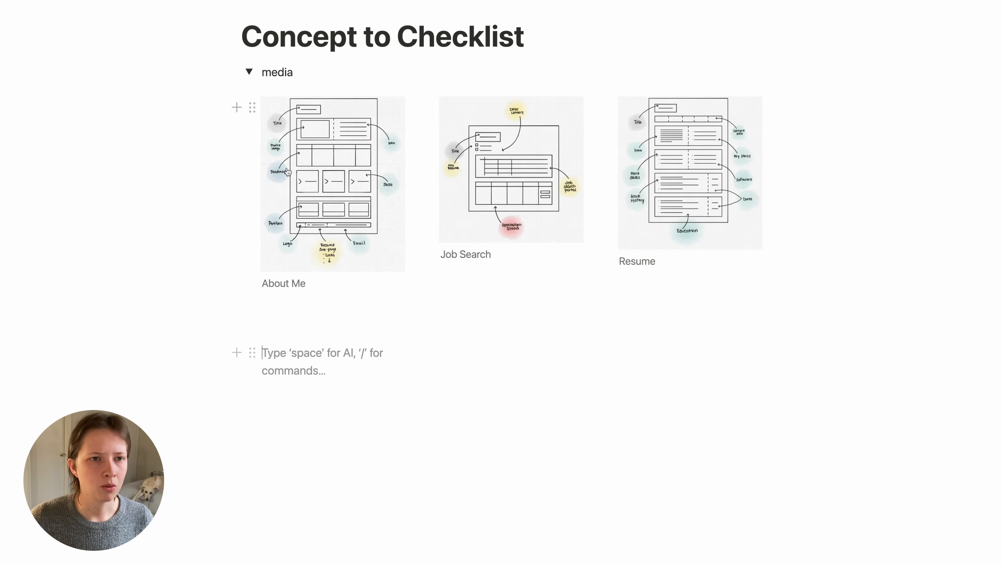
pyautogui.click(249, 73)
# Step: Insert a table view backed by a new database below the media toggle
pyautogui.click(251, 257)
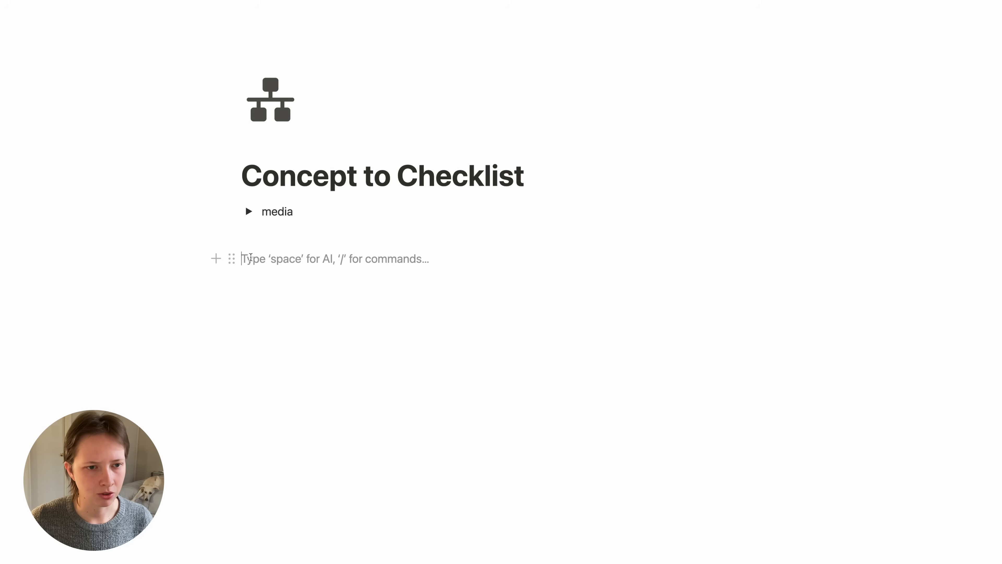
pyautogui.write('/t')
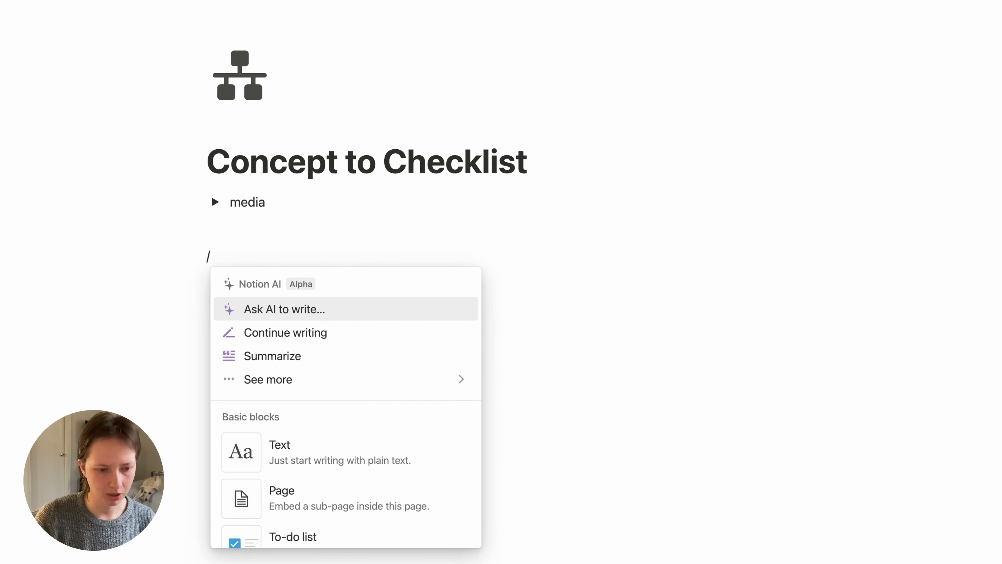
pyautogui.write('able')
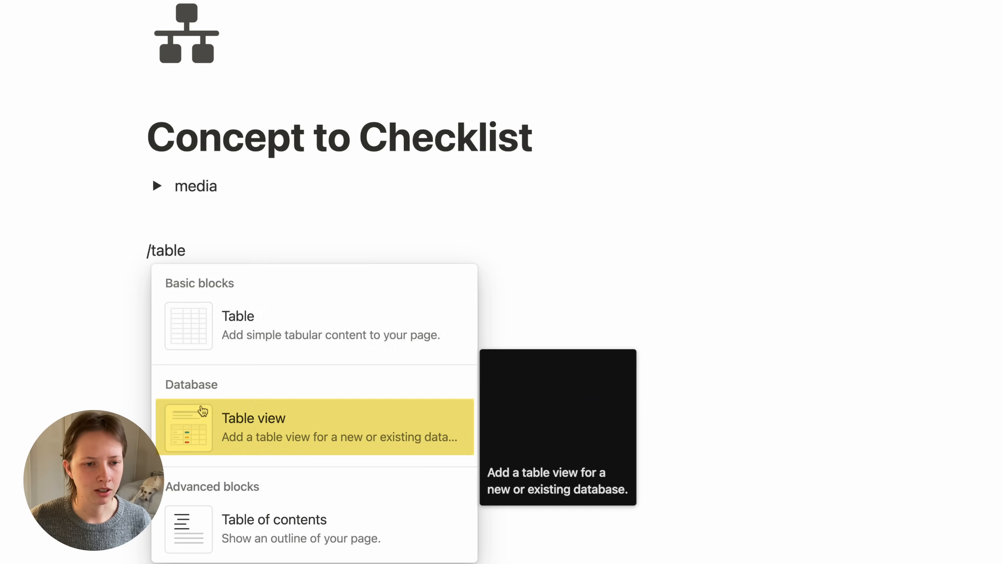
pyautogui.click(318, 437)
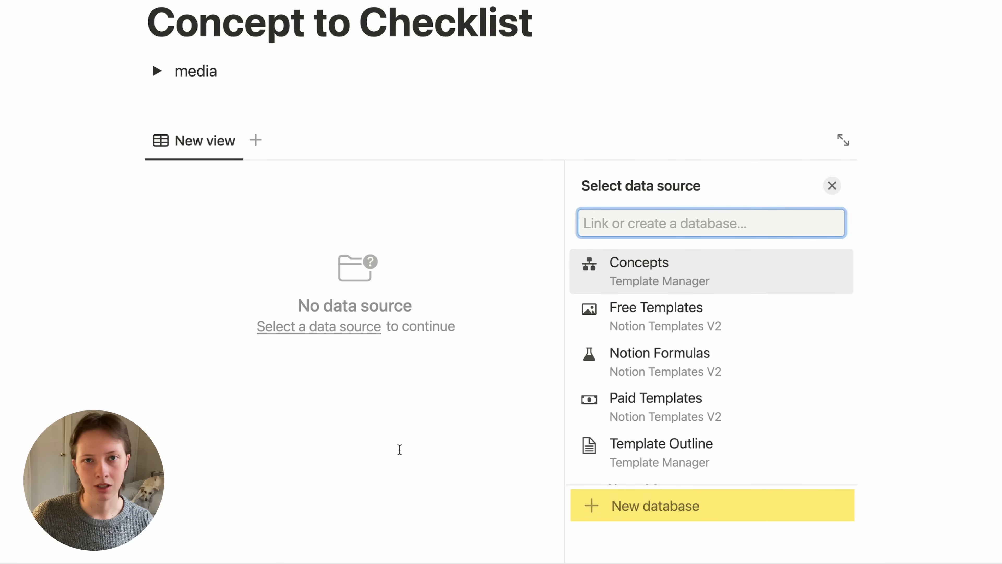
pyautogui.click(781, 510)
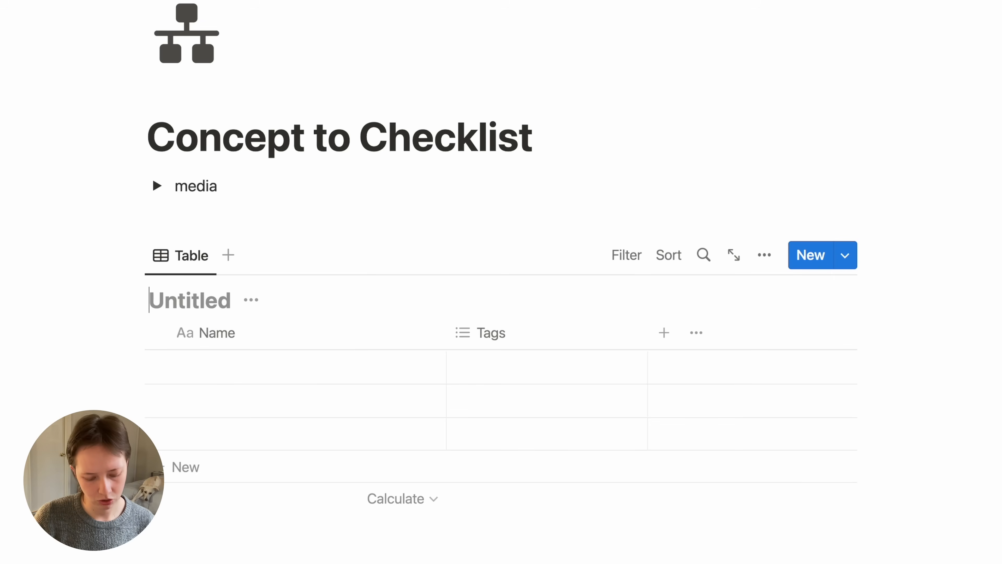
# Step: Name the new database Project Planner and hide its database title
pyautogui.write('Ta')
pyautogui.press('BackSpace')
pyautogui.press('BackSpace')
pyautogui.write('je')
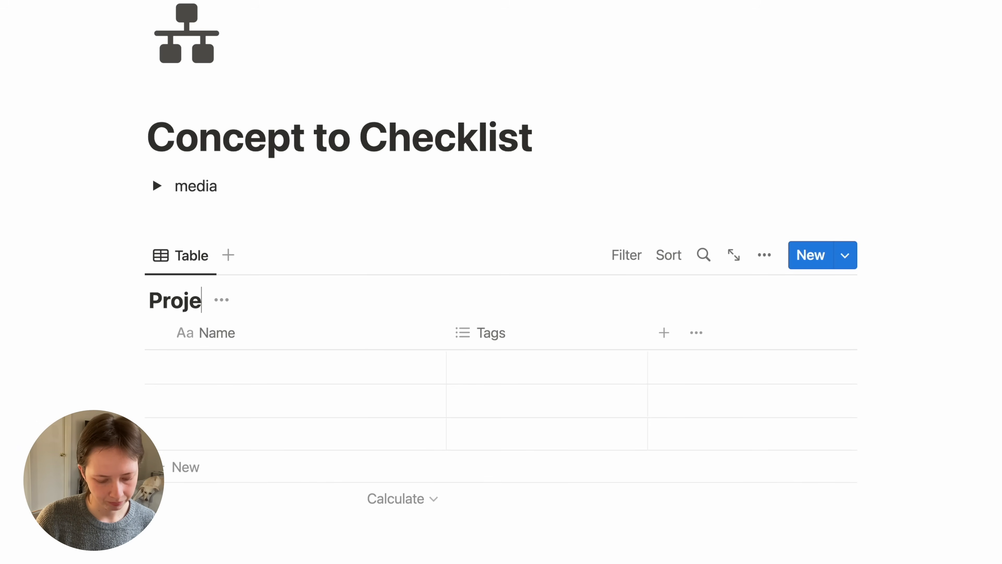
pyautogui.write('ct Planner')
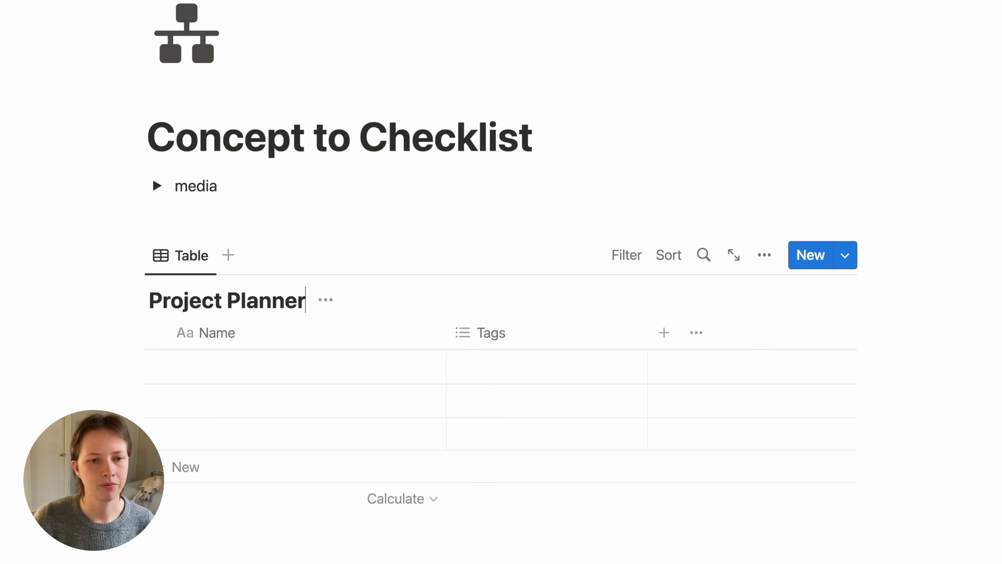
pyautogui.click(330, 310)
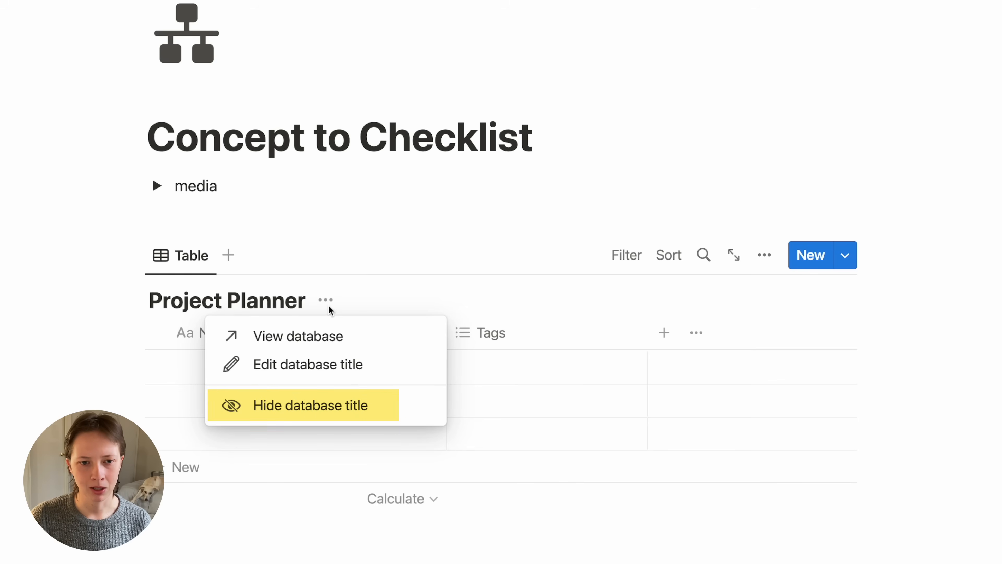
pyautogui.click(314, 400)
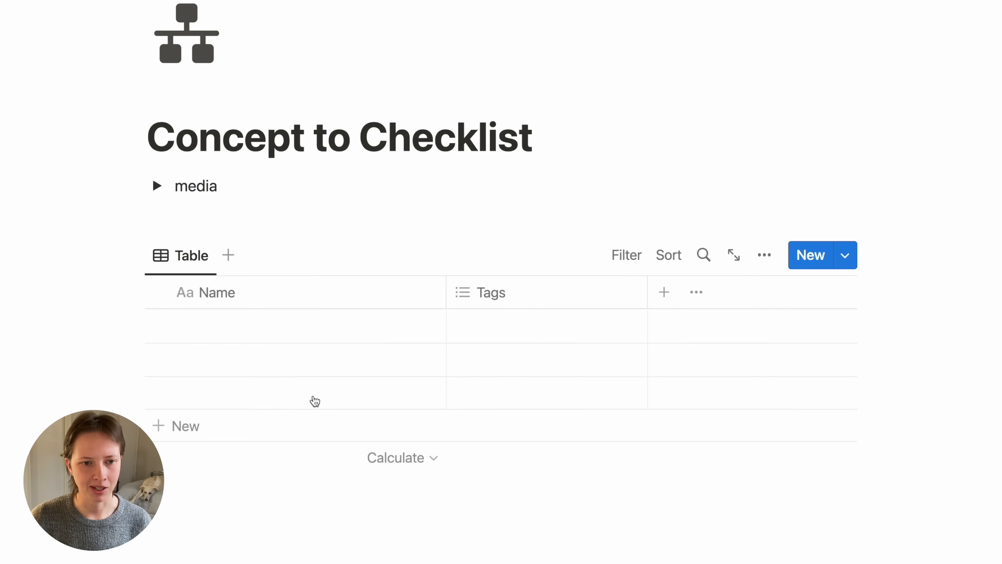
pyautogui.click(281, 347)
pyautogui.press('Escape')
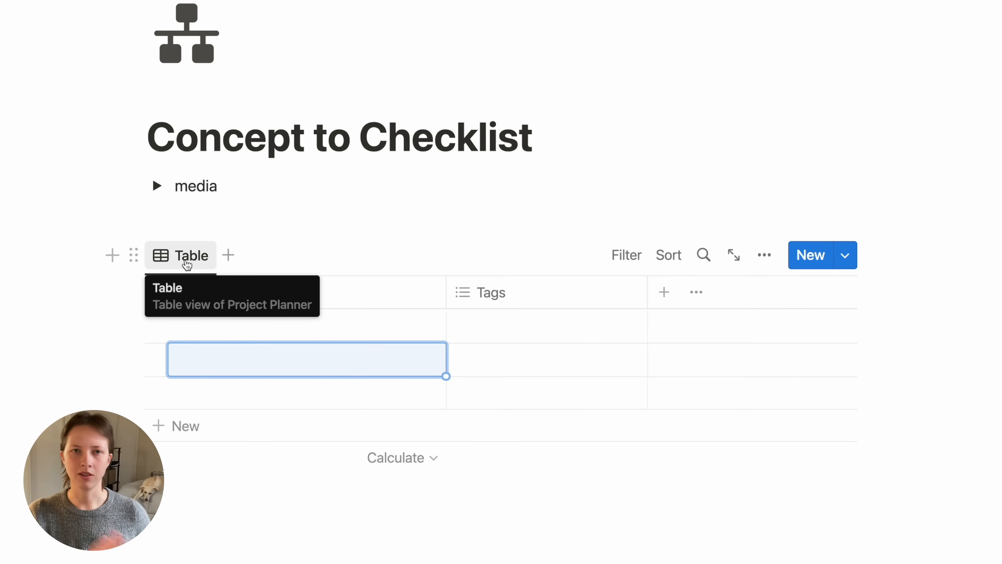
# Step: Rename the Project Planner table view as Realize and give it the recently used head-profile icon
pyautogui.click(187, 263)
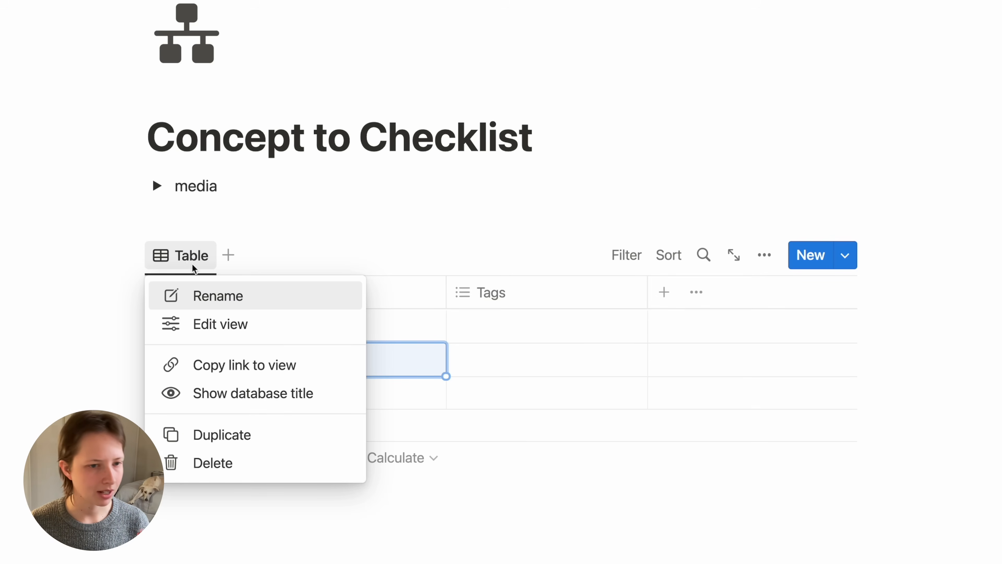
pyautogui.click(218, 296)
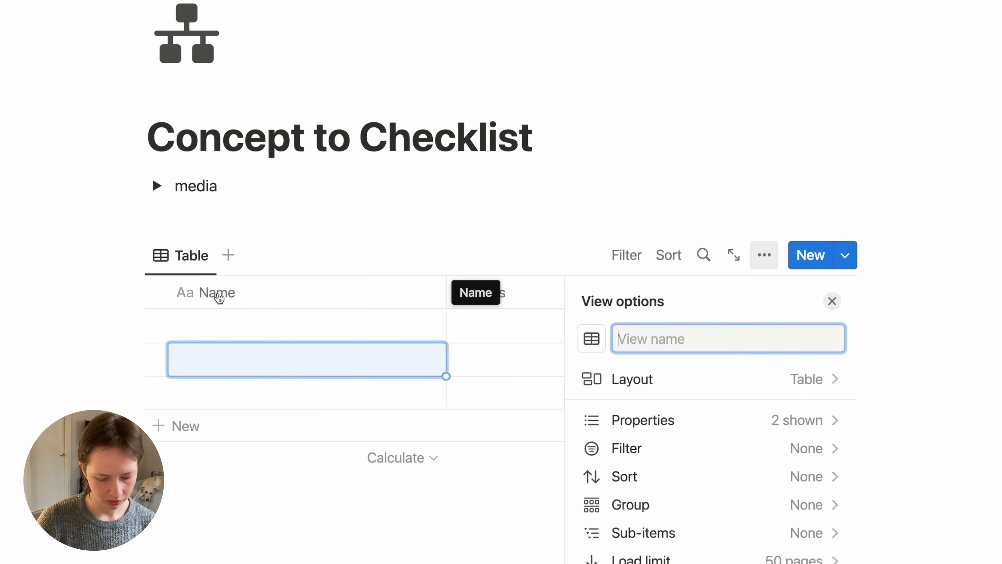
pyautogui.write('Realiz')
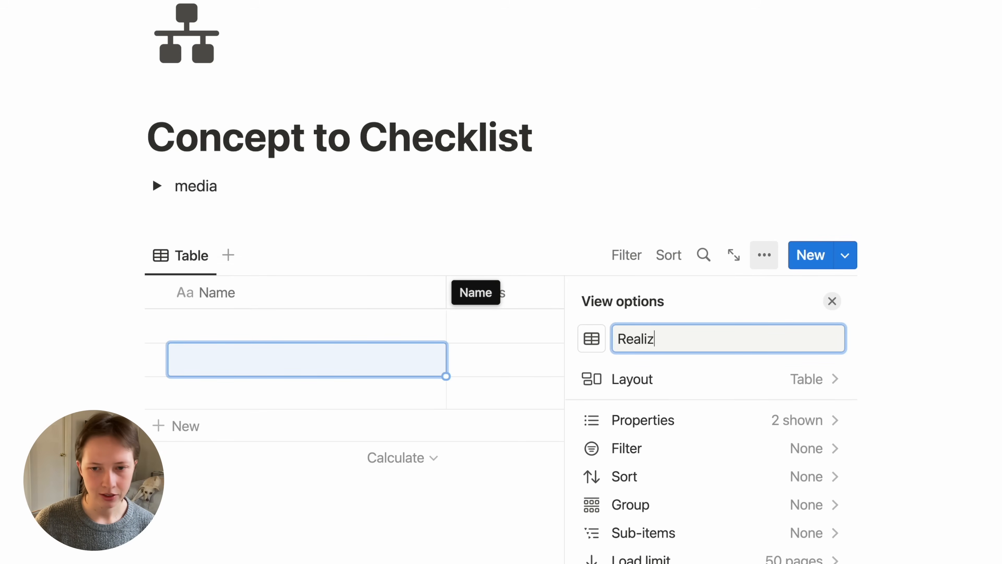
pyautogui.write('e')
pyautogui.press('Return')
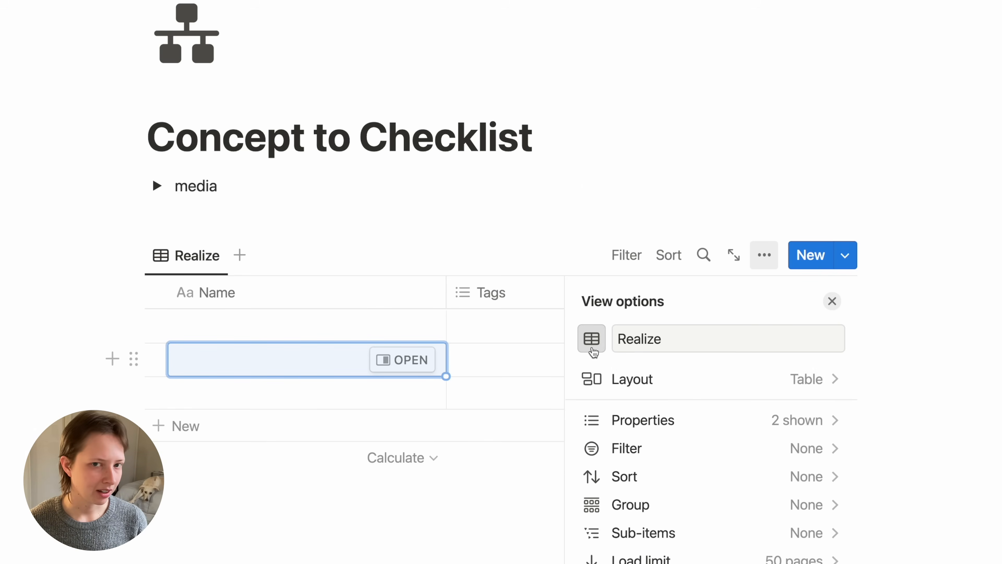
pyautogui.click(591, 339)
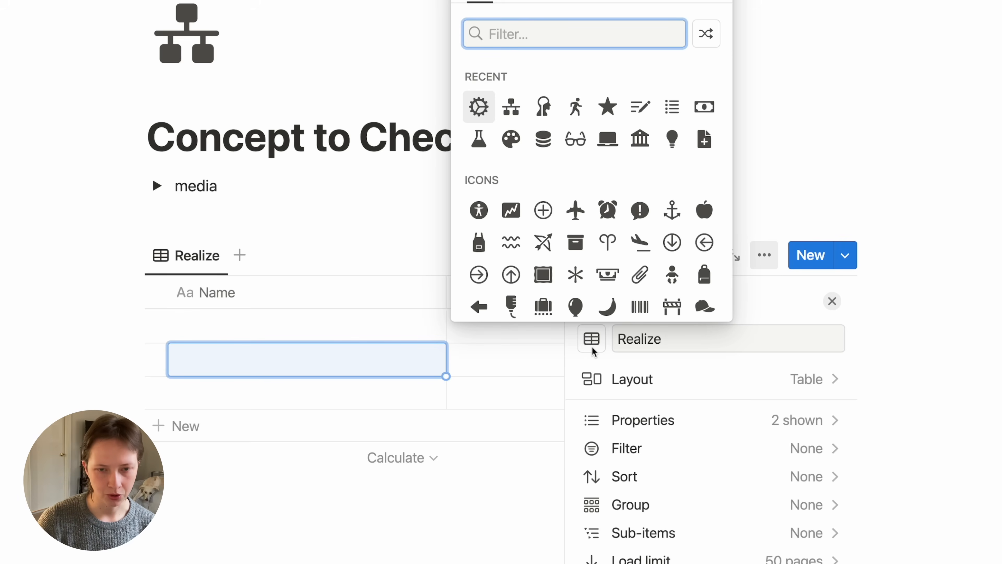
pyautogui.click(550, 111)
# Step: In the Realize view's layout, turn off vertical lines and set pages to open in Center peek
pyautogui.scroll(-3, 702, 381)
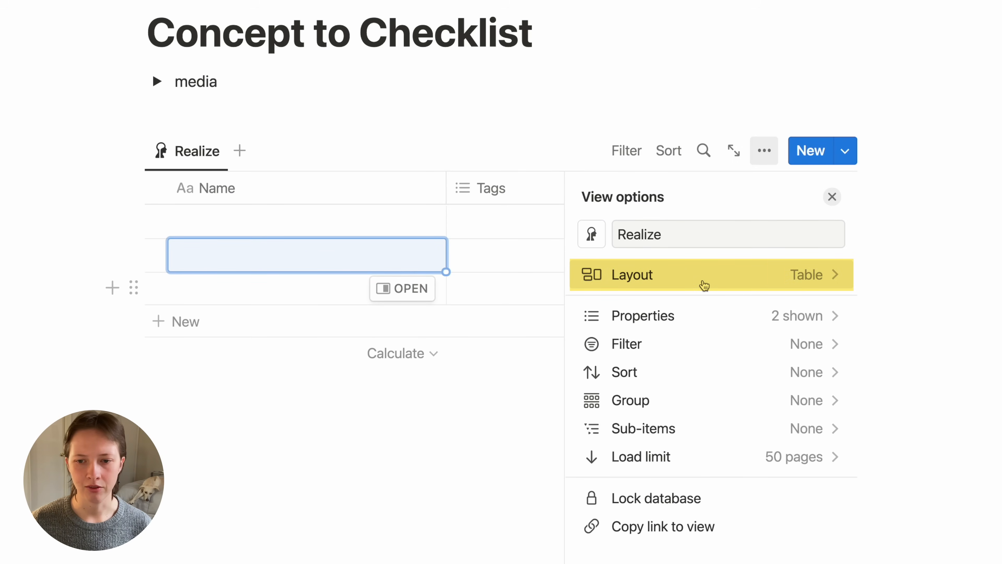
pyautogui.click(704, 285)
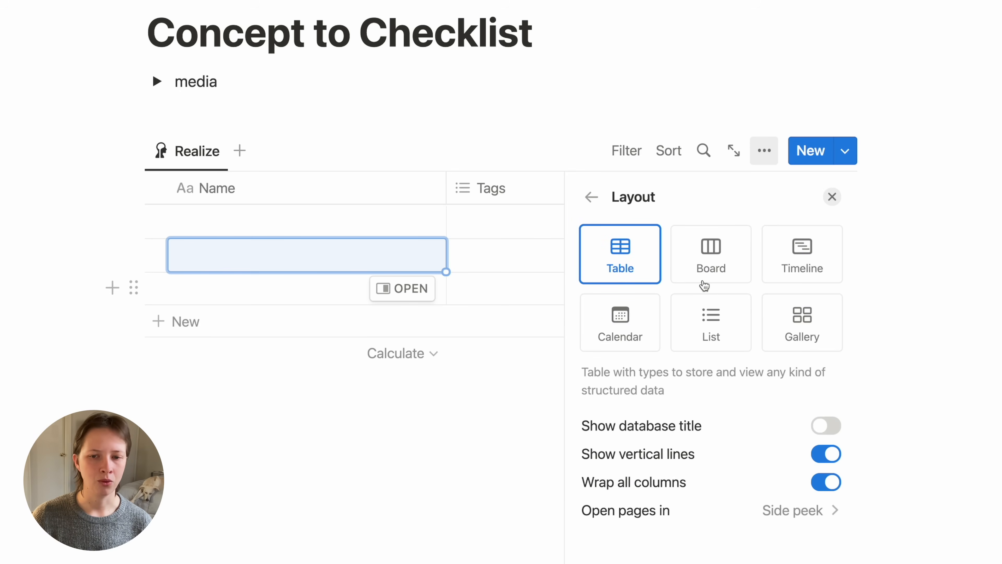
pyautogui.scroll(-2, 743, 476)
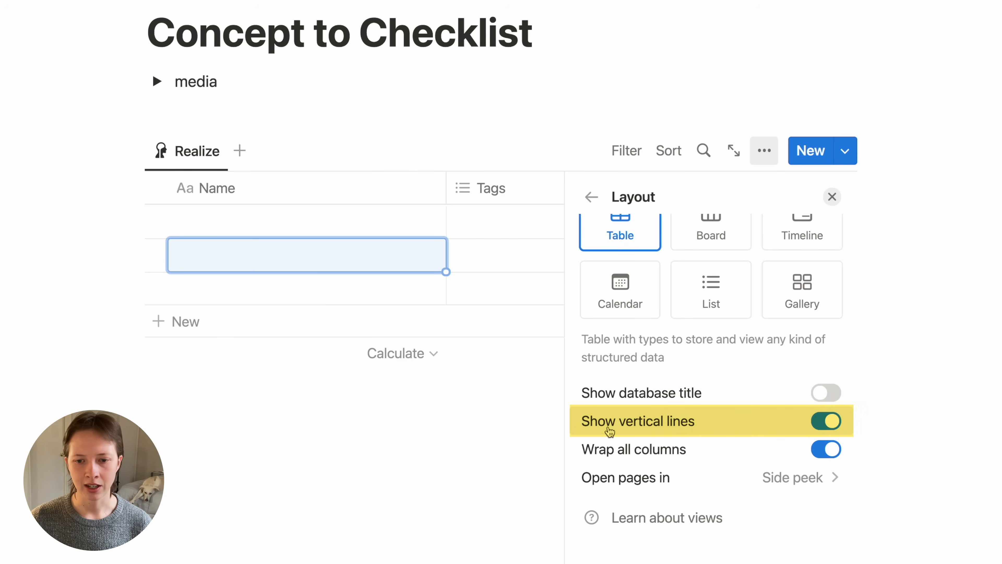
pyautogui.click(834, 423)
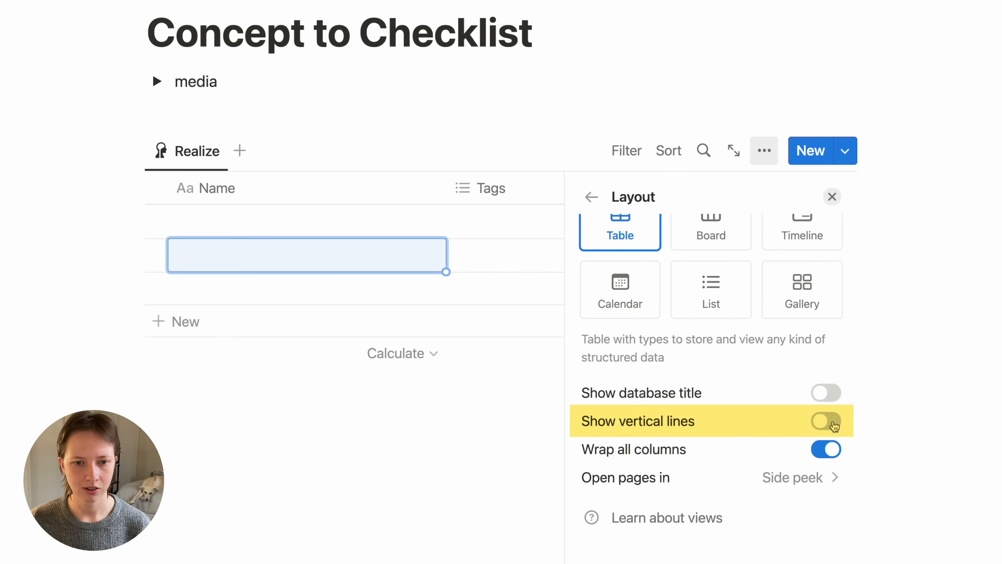
pyautogui.click(719, 484)
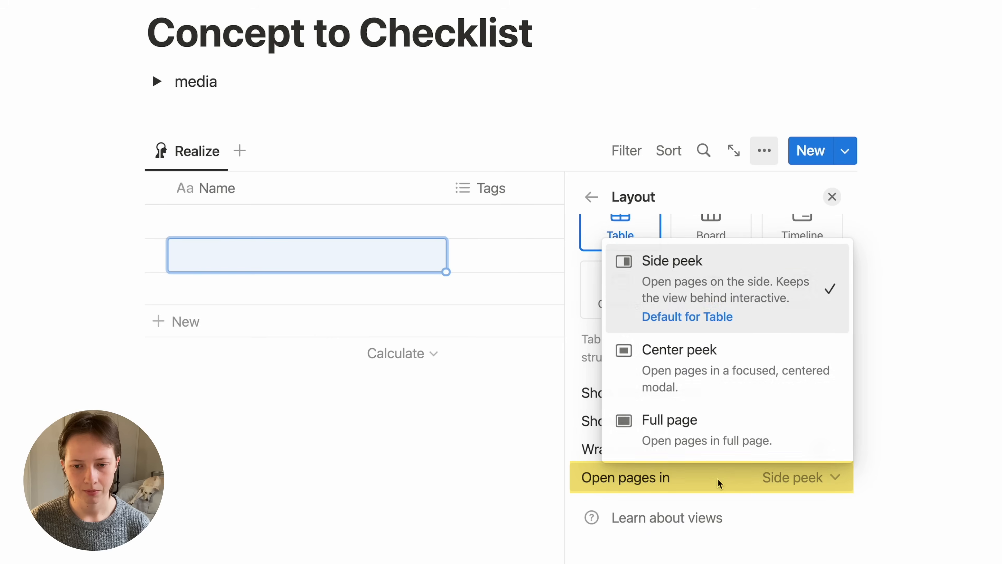
pyautogui.click(696, 377)
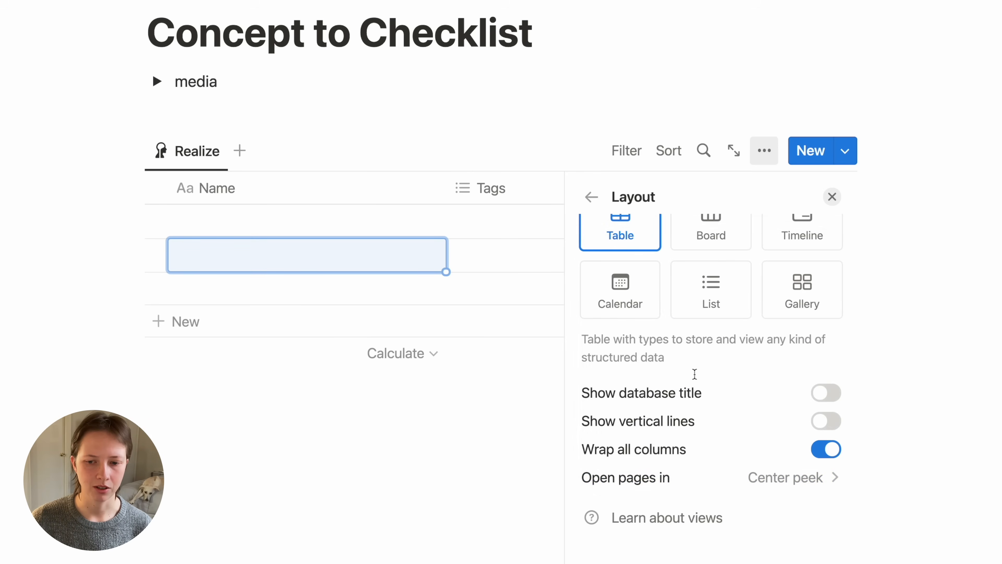
pyautogui.scroll(2, 694, 375)
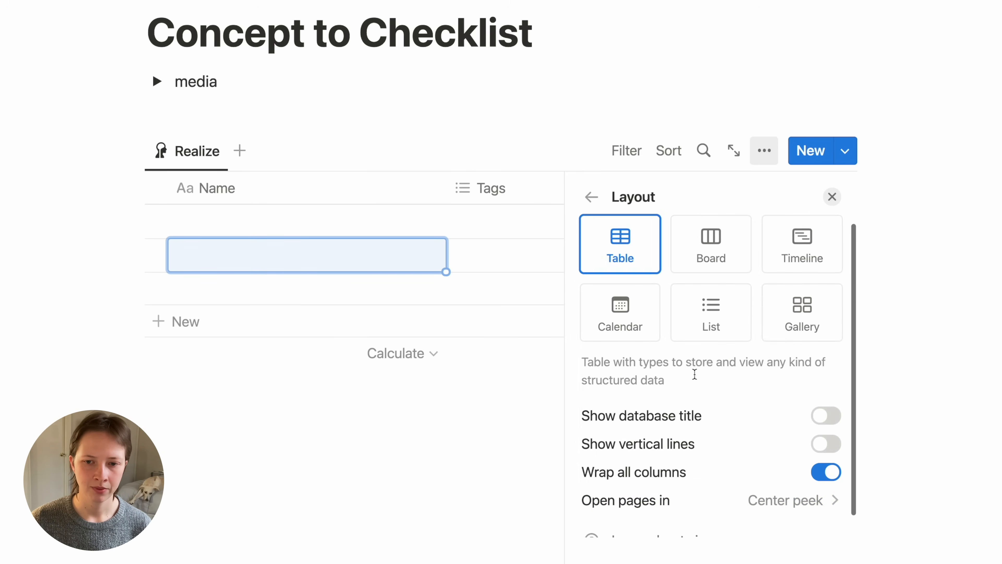
pyautogui.click(589, 195)
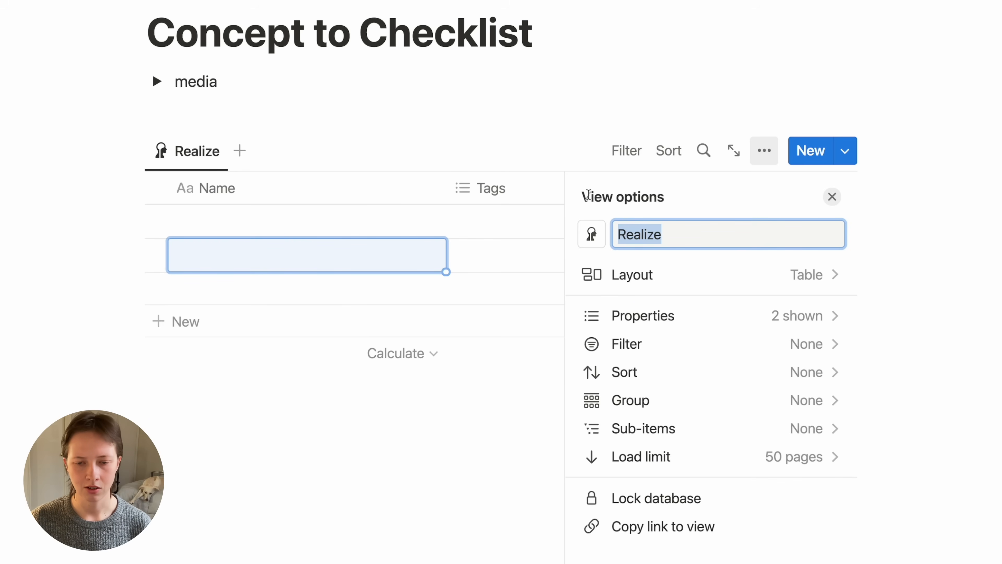
# Step: Name the first two table rows About Me and Job Search, and delete the empty third row
pyautogui.click(832, 199)
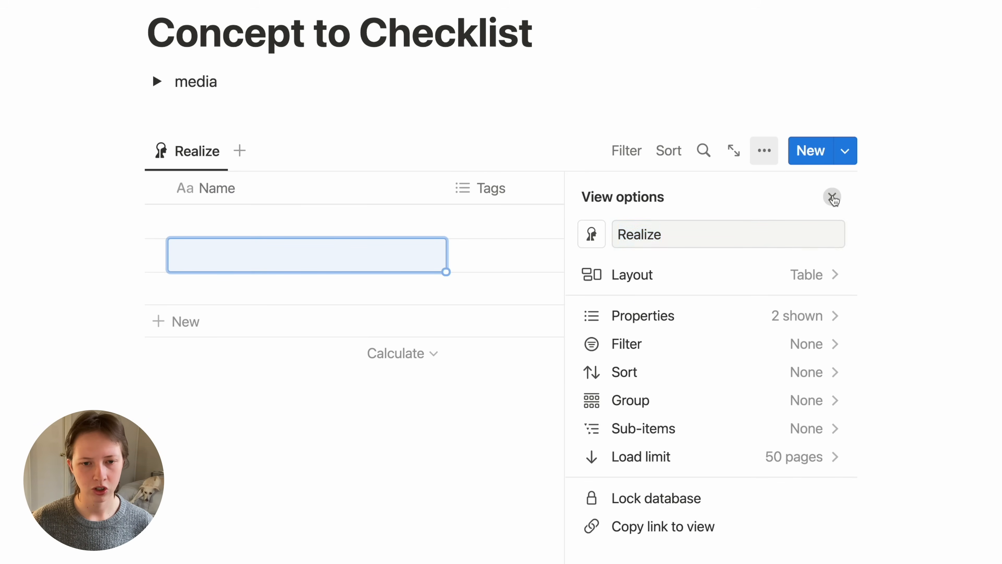
pyautogui.click(276, 222)
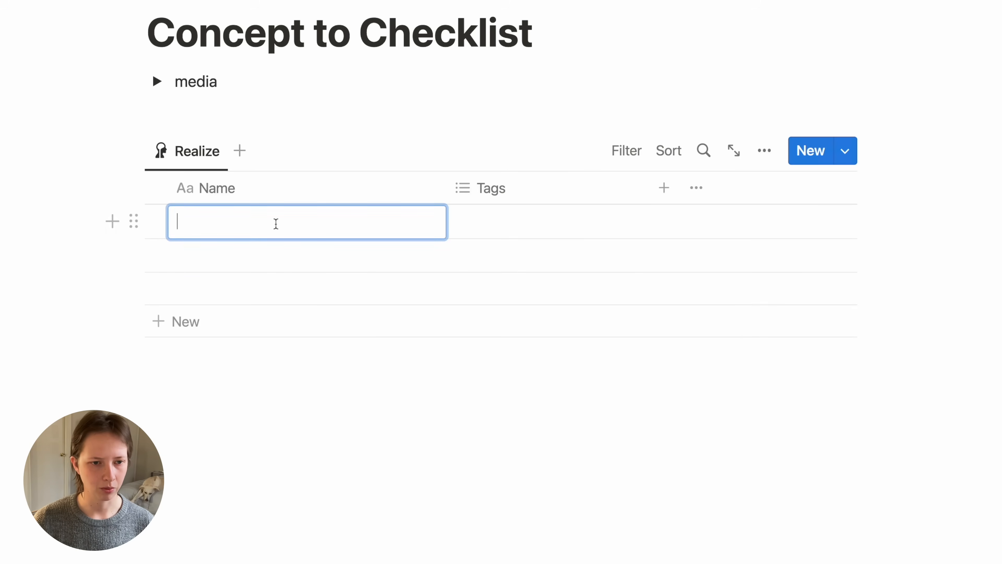
pyautogui.write('About Me')
pyautogui.click(275, 257)
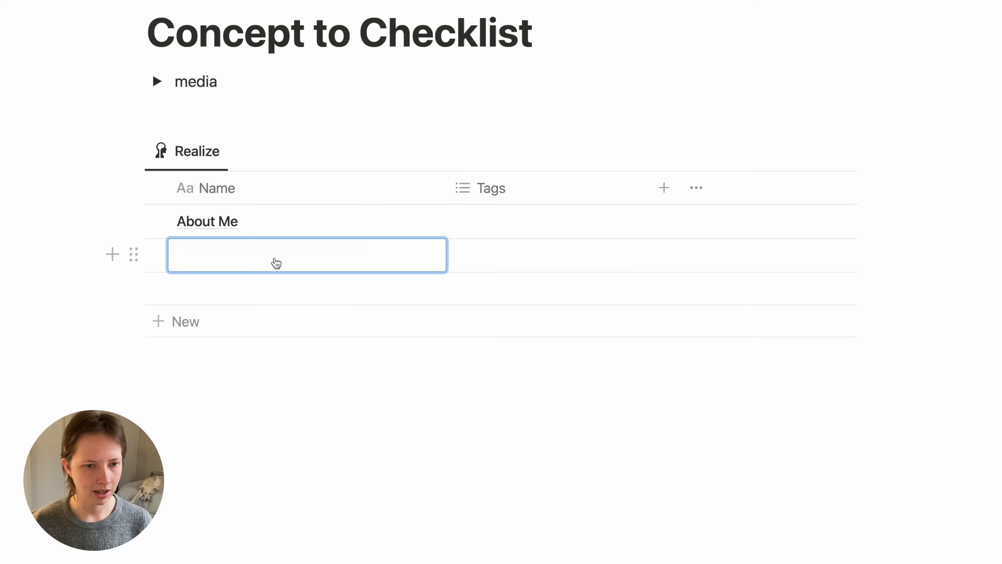
pyautogui.write('Job Se')
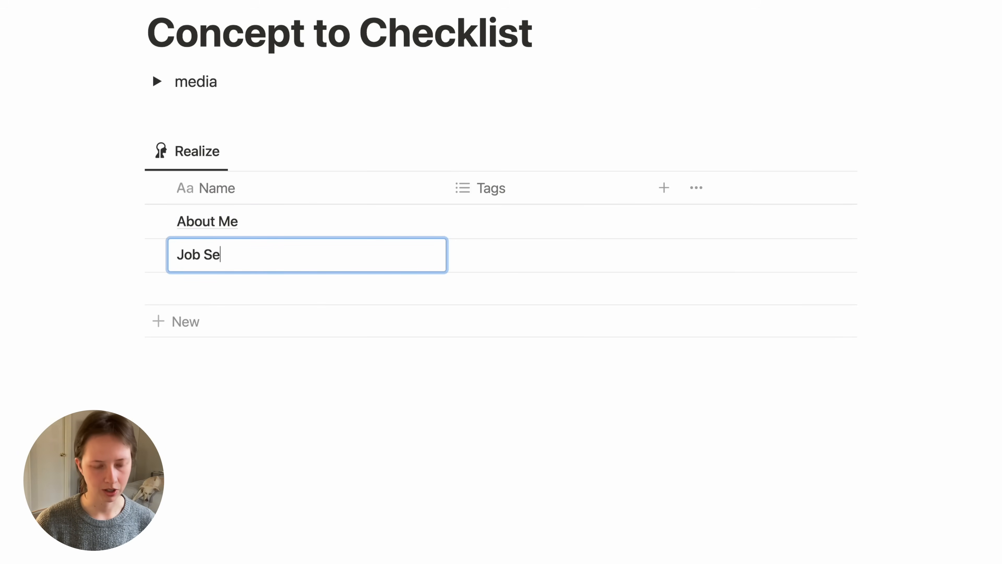
pyautogui.write('arhc')
pyautogui.press('BackSpace')
pyautogui.press('BackSpace')
pyautogui.write('ch')
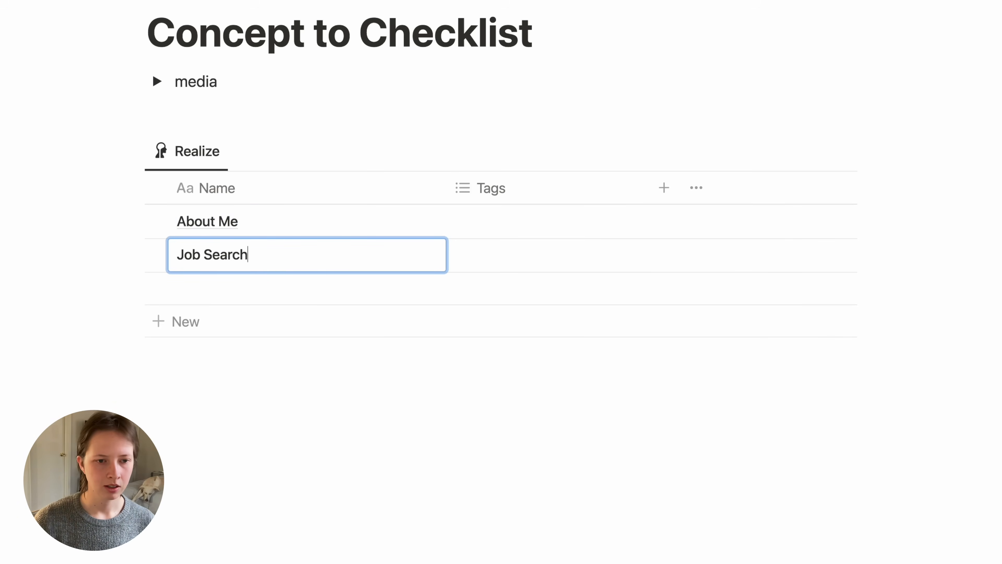
pyautogui.moveTo(289, 285); pyautogui.dragTo(313, 300)
pyautogui.press('BackSpace')
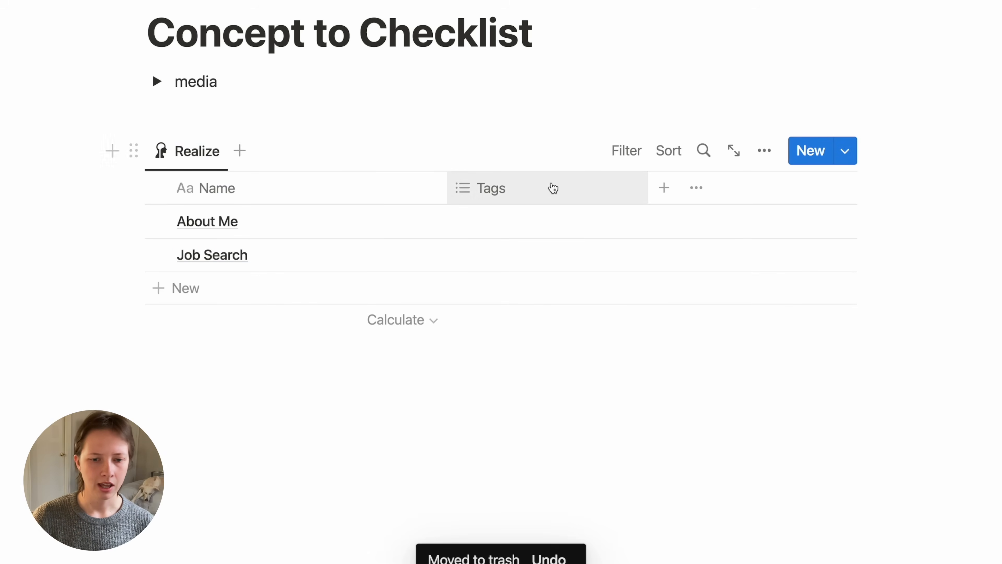
# Step: Change the Tags property from multi-select to the Select type and rename it Type
pyautogui.click(503, 192)
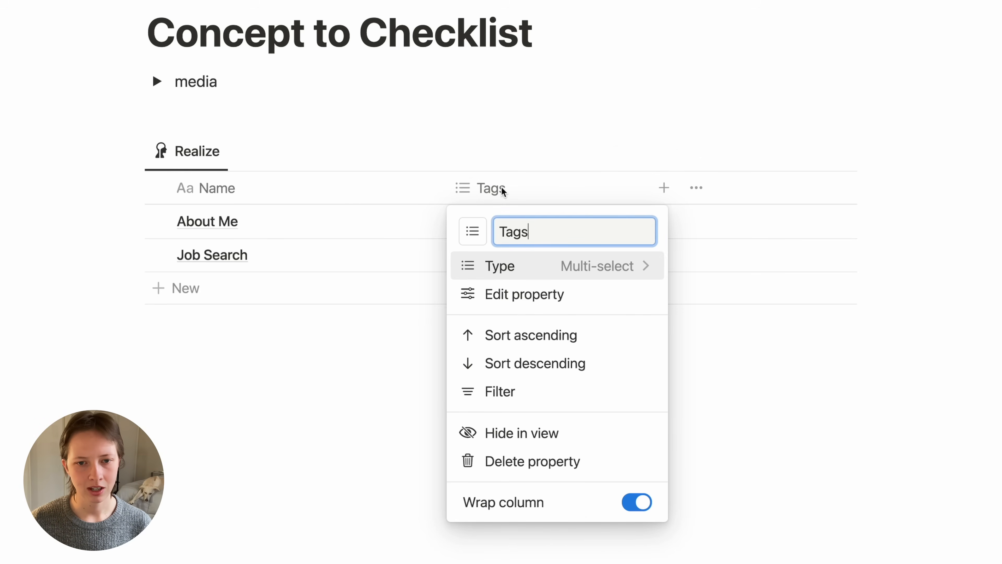
pyautogui.click(533, 195)
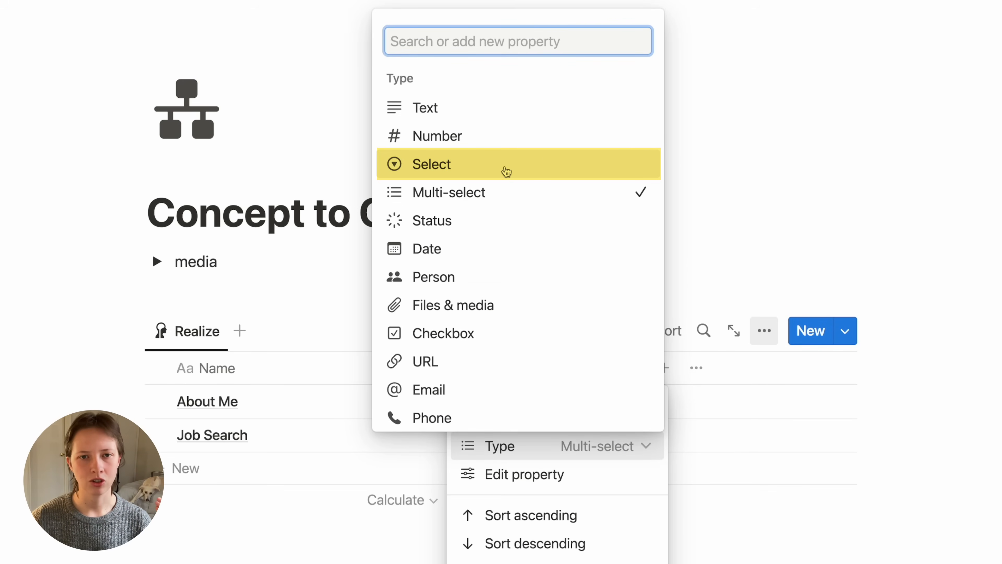
pyautogui.click(506, 171)
pyautogui.click(514, 373)
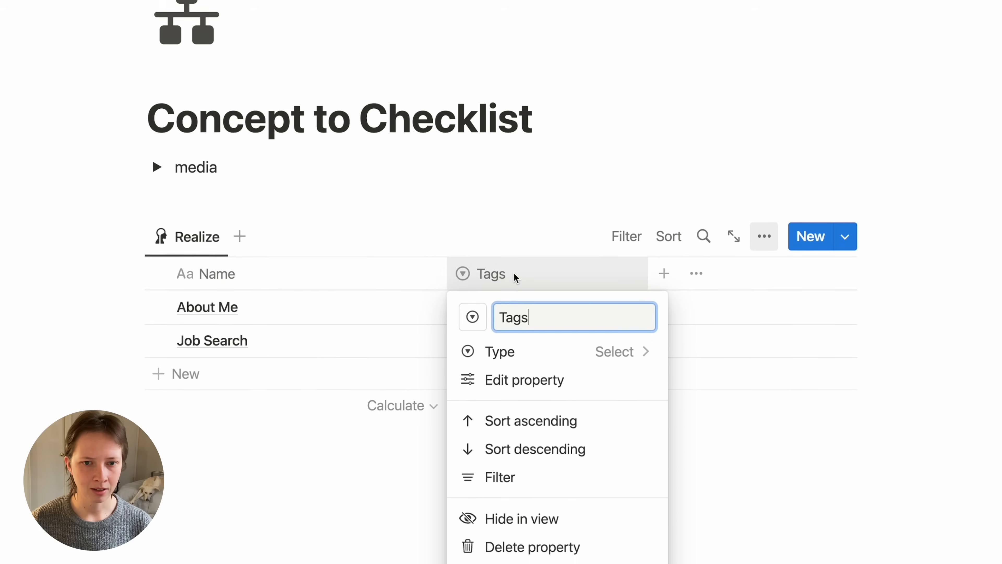
pyautogui.doubleClick(512, 224)
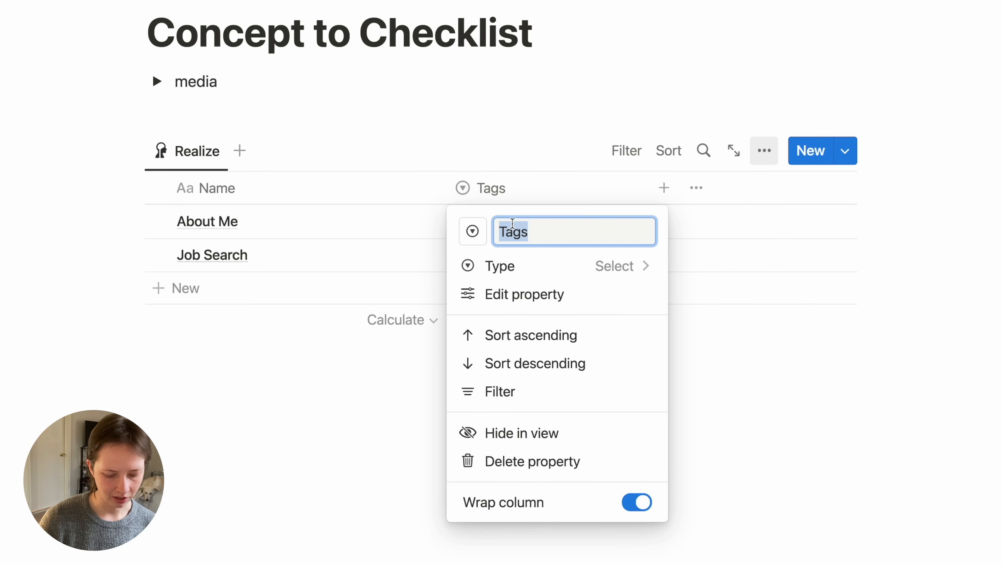
pyautogui.write('T')
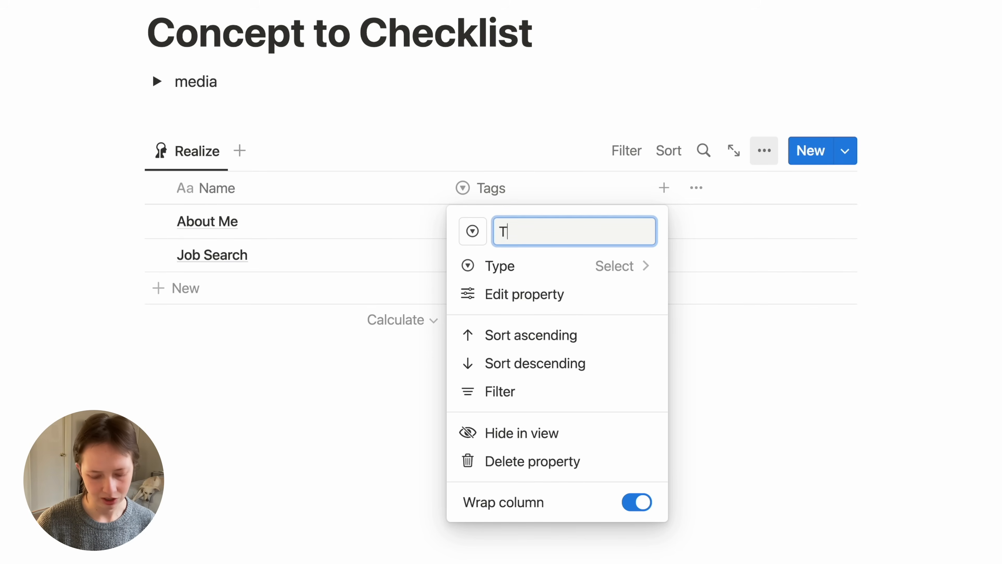
pyautogui.write('ype')
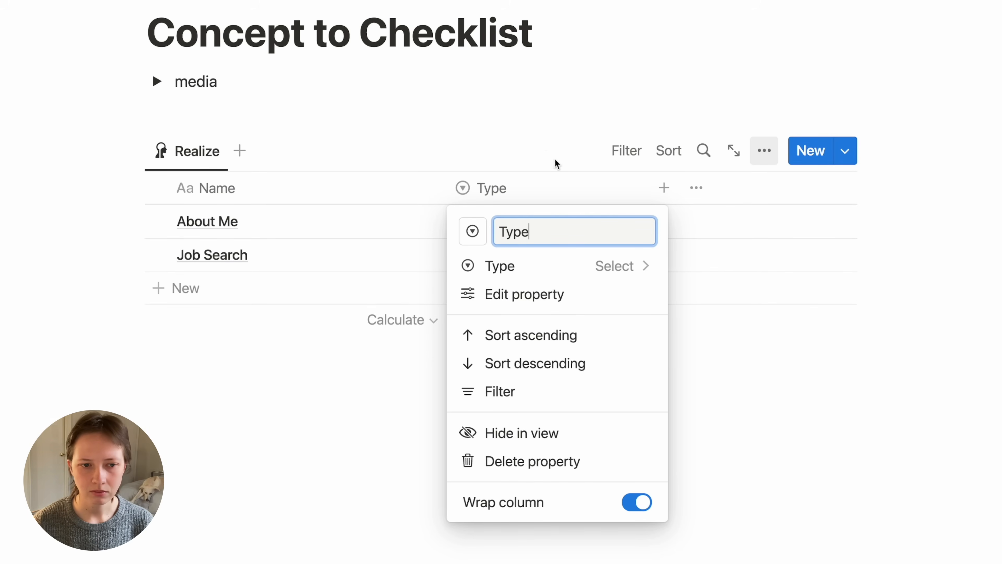
pyautogui.click(477, 105)
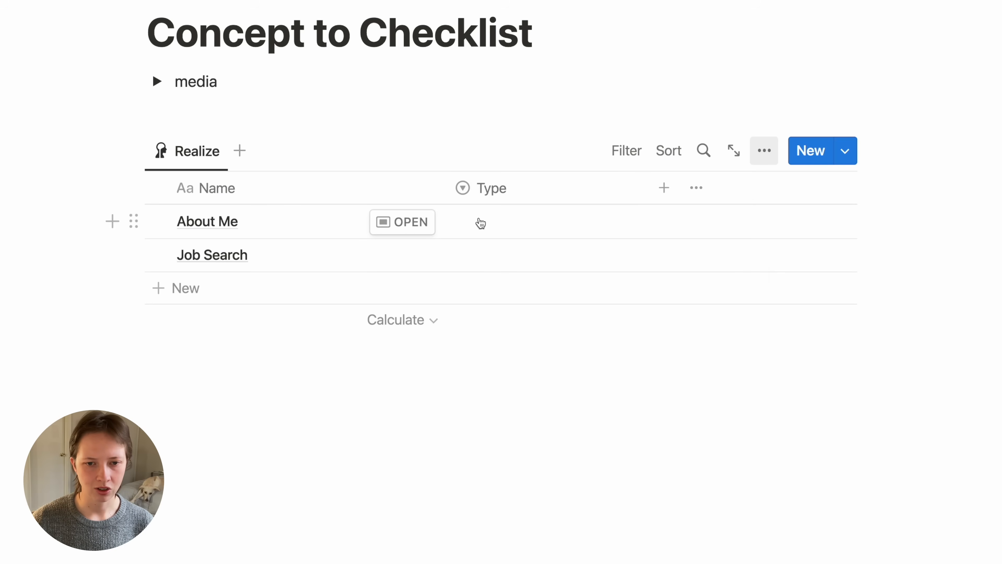
# Step: Set the Type of About Me and Job Search to a new Template option and narrow the Type column
pyautogui.click(481, 223)
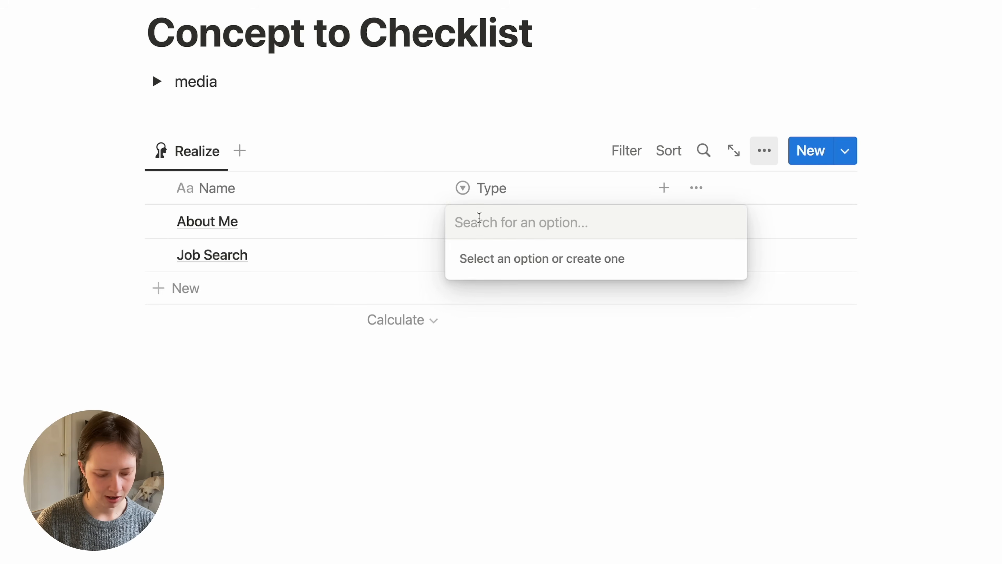
pyautogui.write('Template')
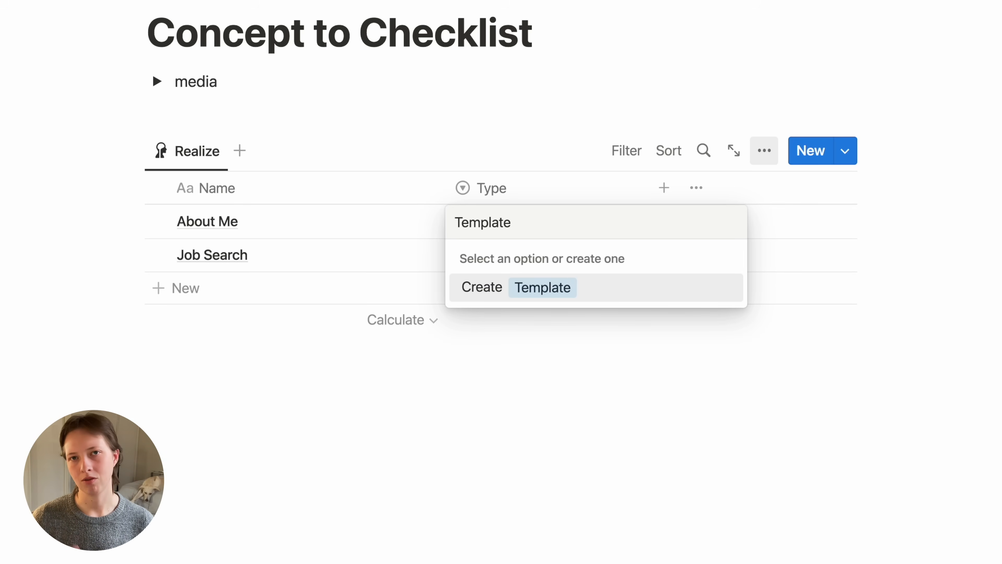
pyautogui.click(618, 295)
pyautogui.click(538, 254)
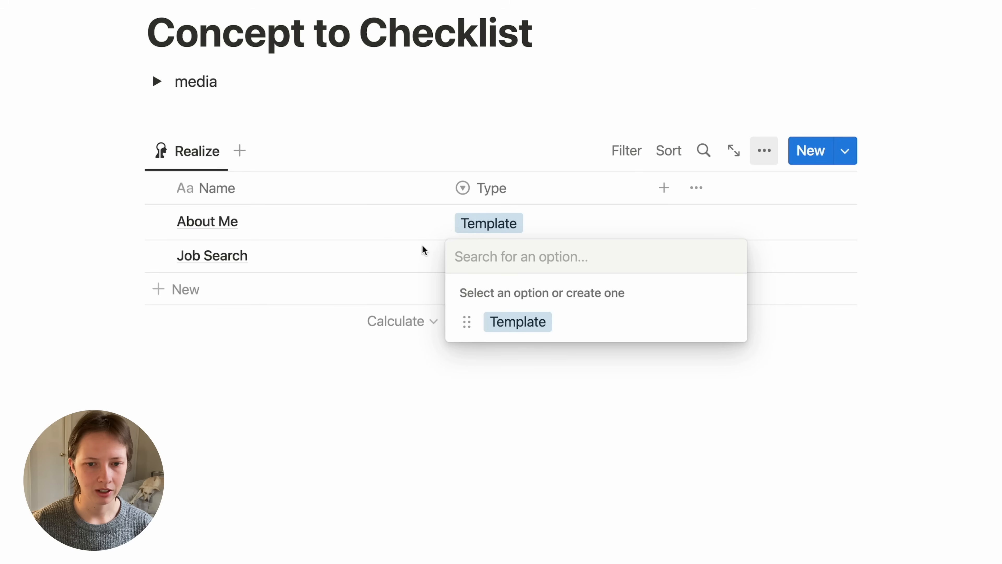
pyautogui.click(539, 324)
pyautogui.moveTo(648, 191); pyautogui.dragTo(445, 199)
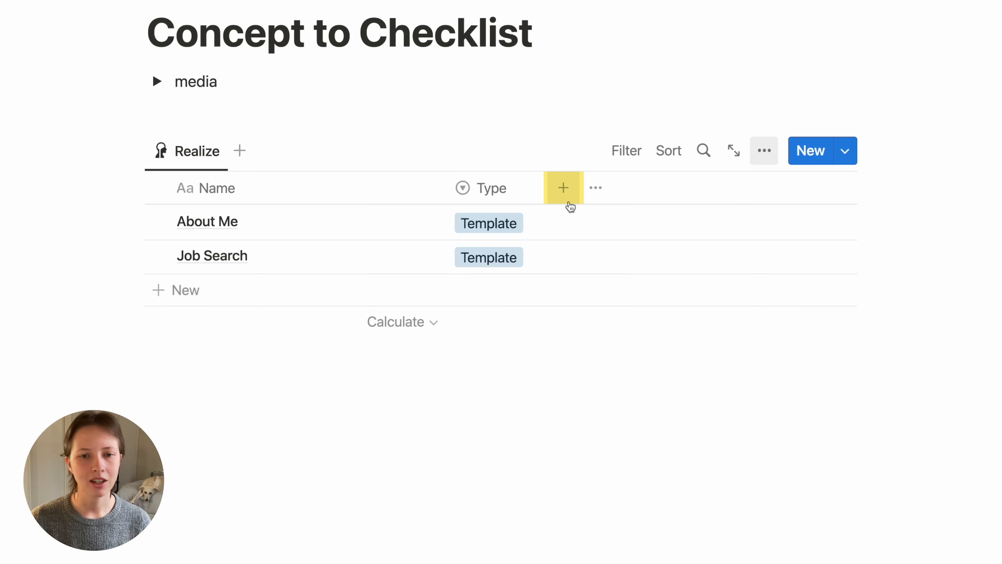
# Step: Add a checkbox property named Done and place it as a narrow, icon-wide column between Name and Type
pyautogui.click(563, 188)
pyautogui.scroll(-3, 670, 458)
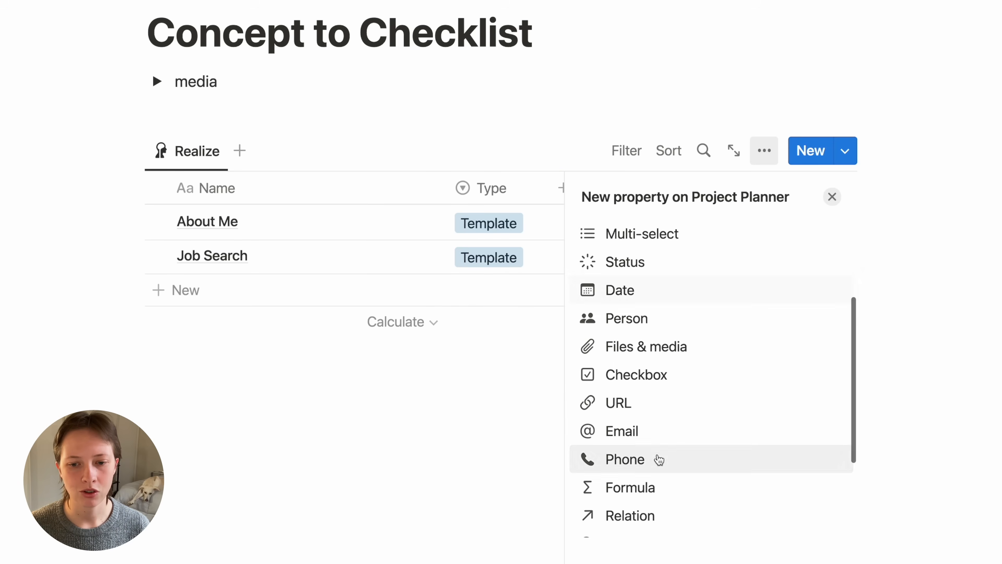
pyautogui.click(642, 379)
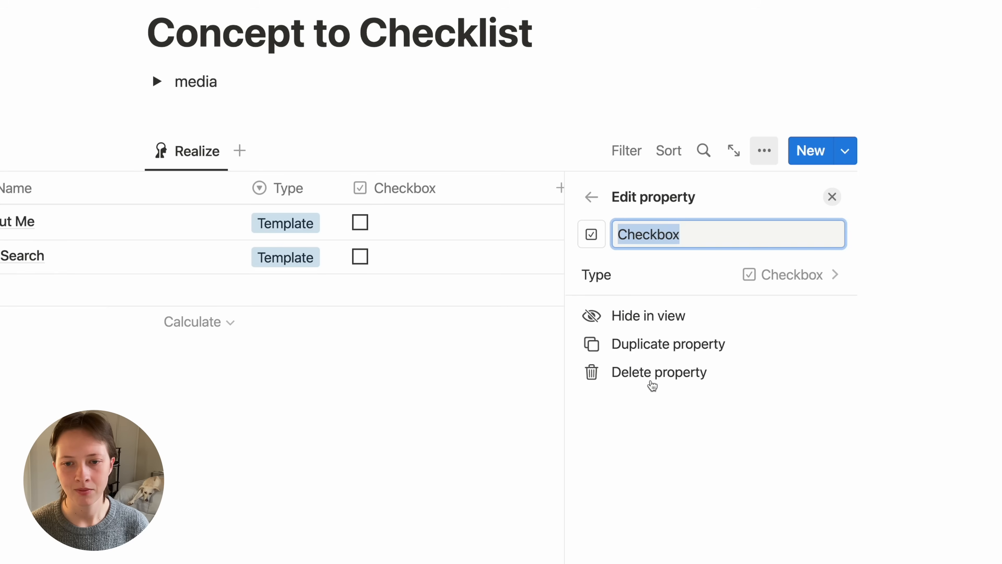
pyautogui.write('Done')
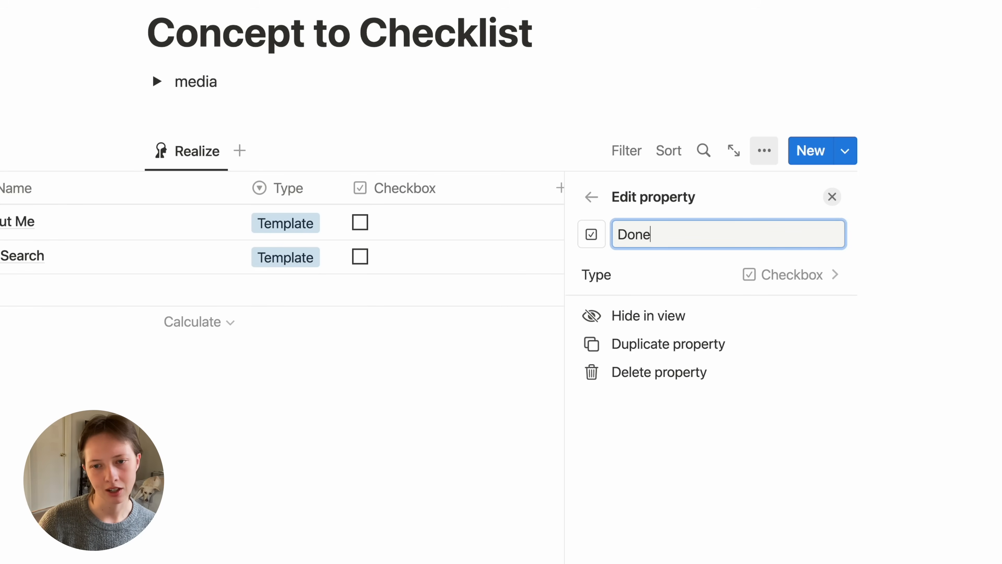
pyautogui.click(833, 197)
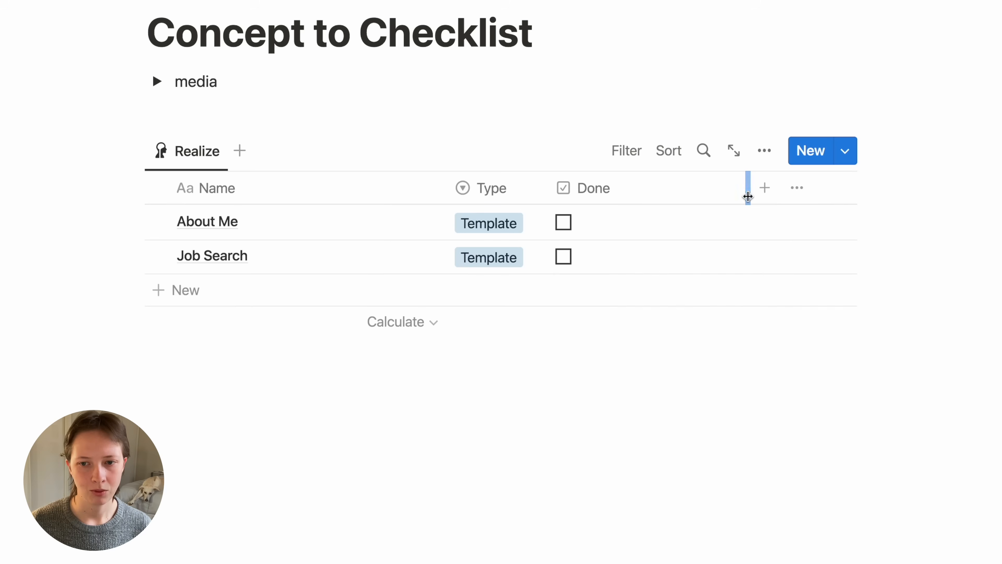
pyautogui.moveTo(747, 195); pyautogui.dragTo(526, 191)
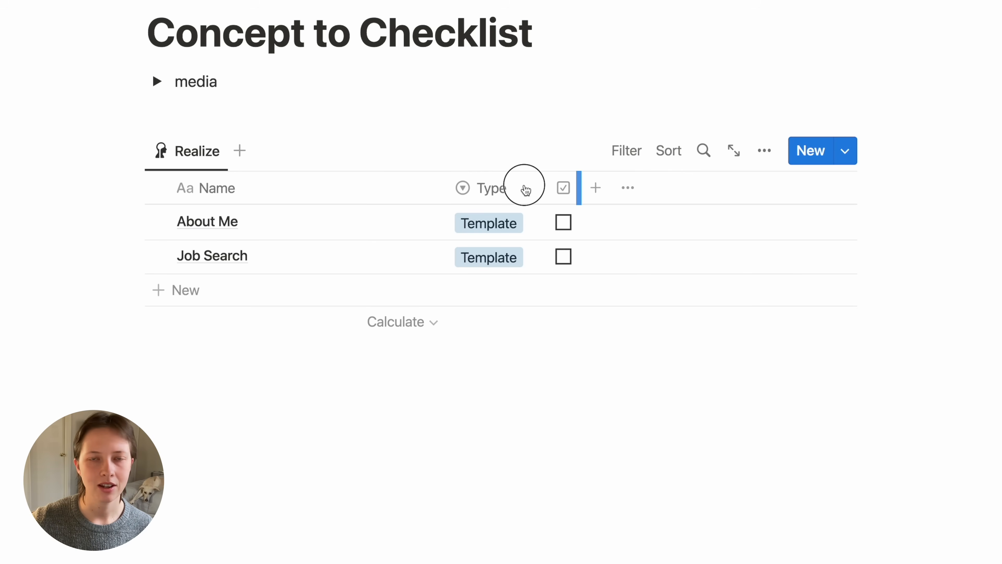
pyautogui.moveTo(576, 191); pyautogui.dragTo(475, 187)
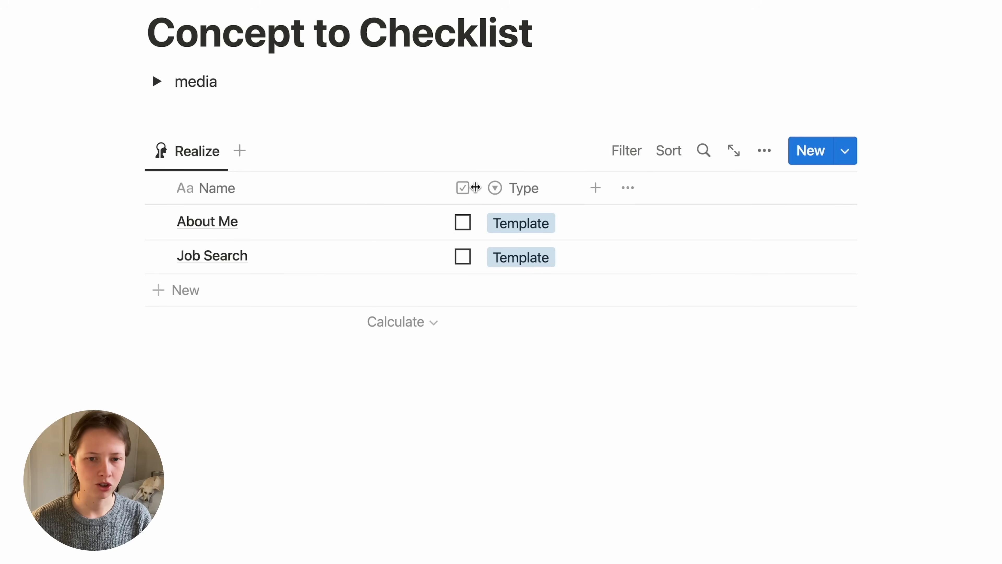
# Step: Add a Date property to the Project Planner table and set its date format to Month/Day/Year
pyautogui.click(595, 188)
pyautogui.scroll(-5, 666, 409)
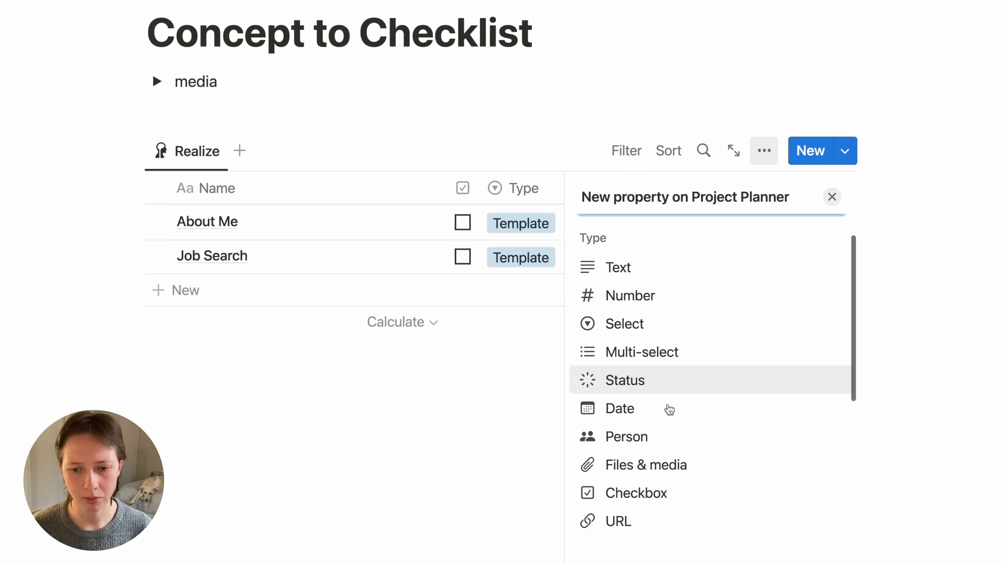
pyautogui.click(646, 302)
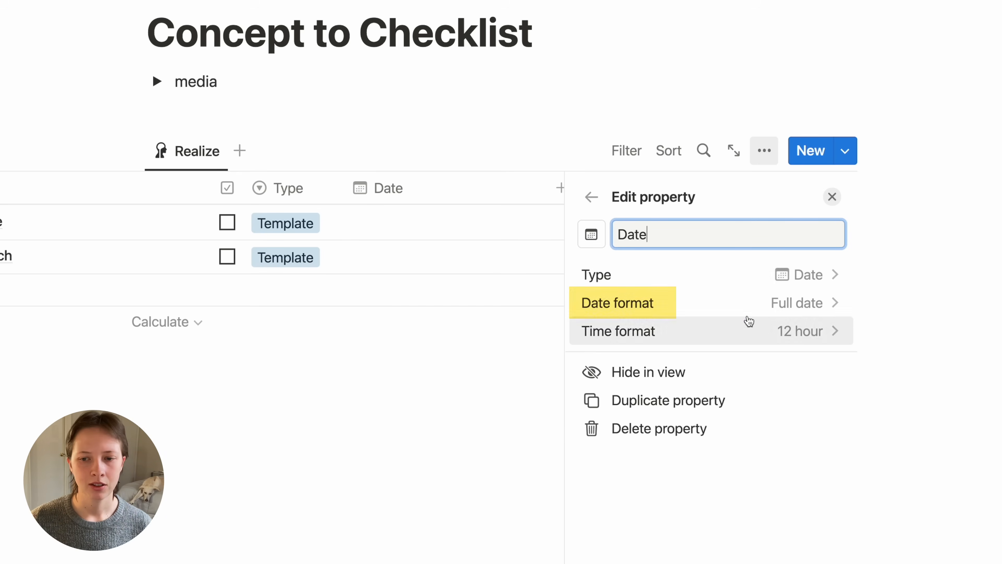
pyautogui.click(741, 309)
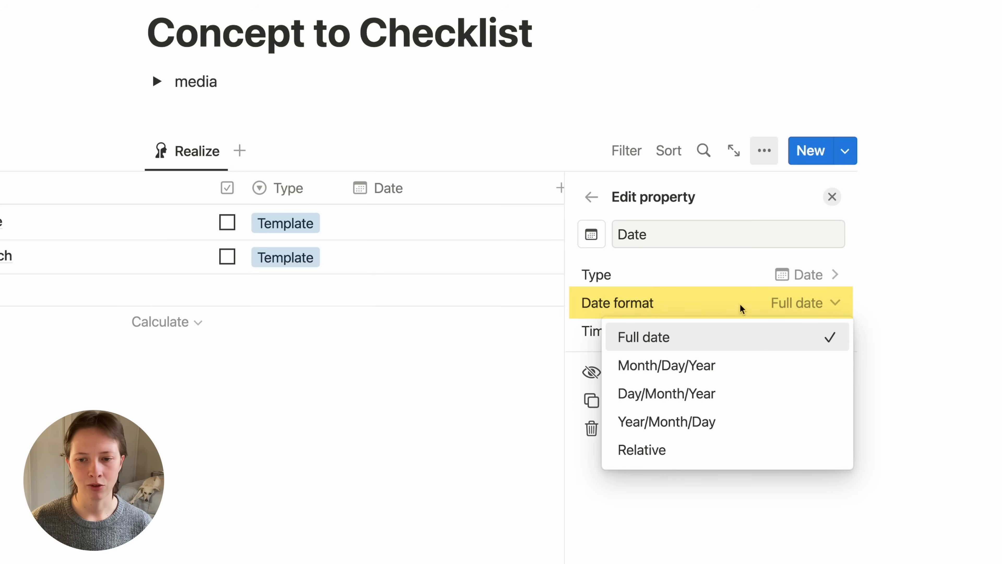
pyautogui.click(714, 376)
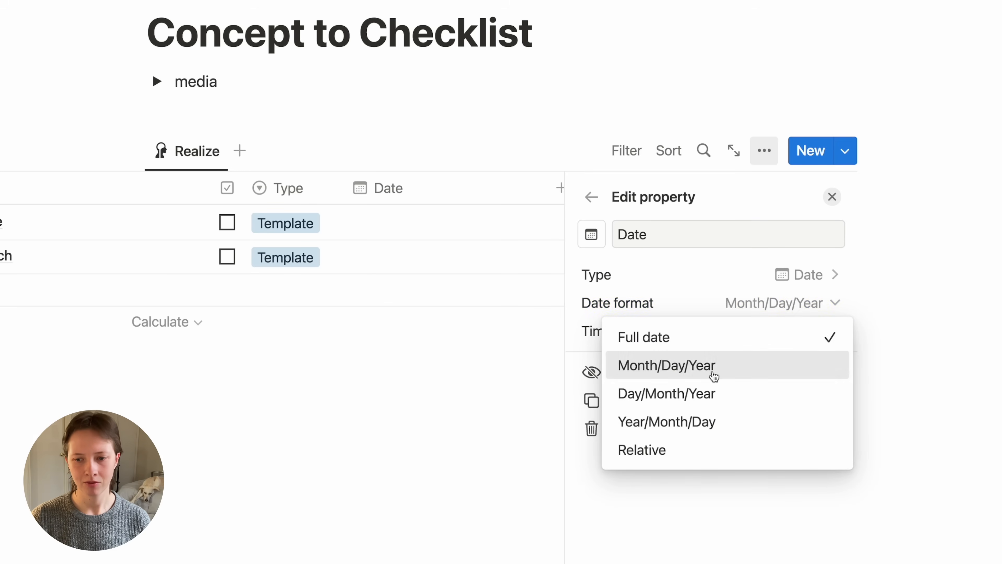
pyautogui.click(832, 196)
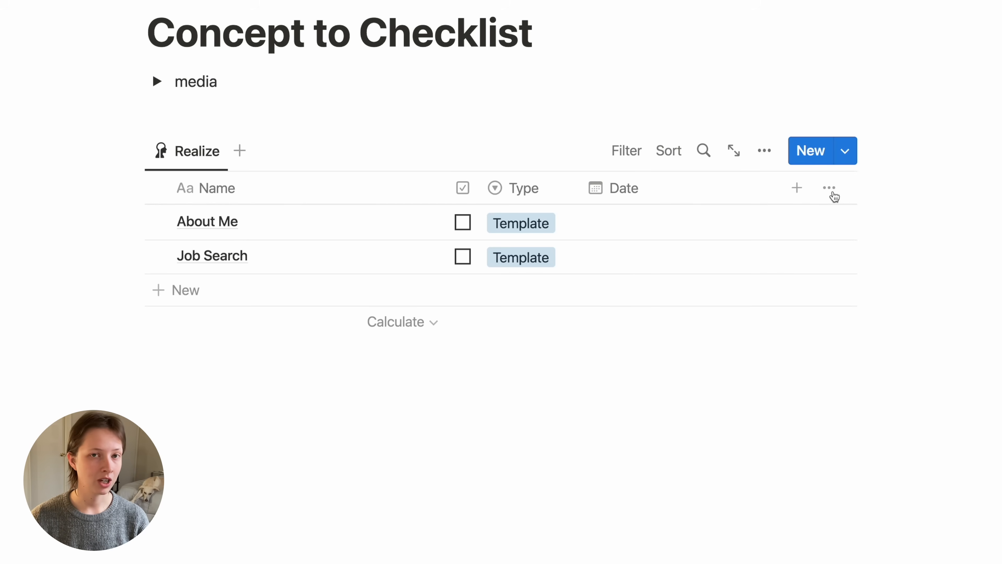
# Step: Give About Me a date range with an end date, from 02/15/2023 to 02/17/2023
pyautogui.click(628, 221)
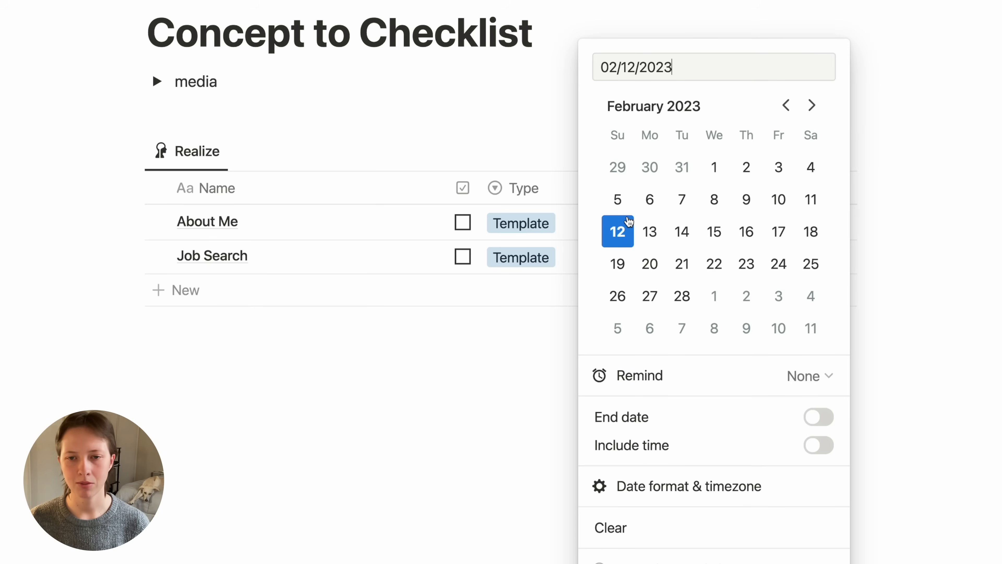
pyautogui.click(723, 232)
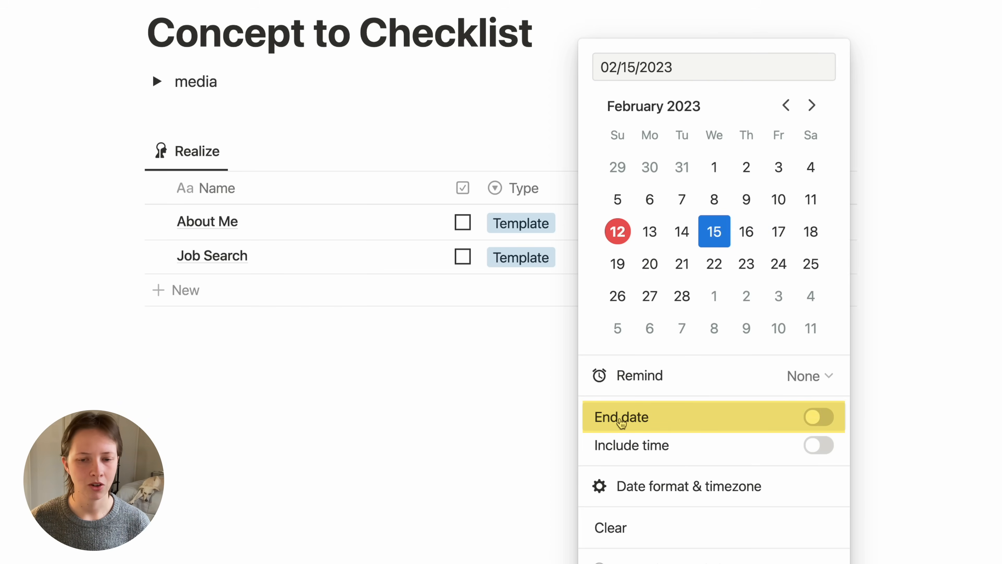
pyautogui.click(816, 419)
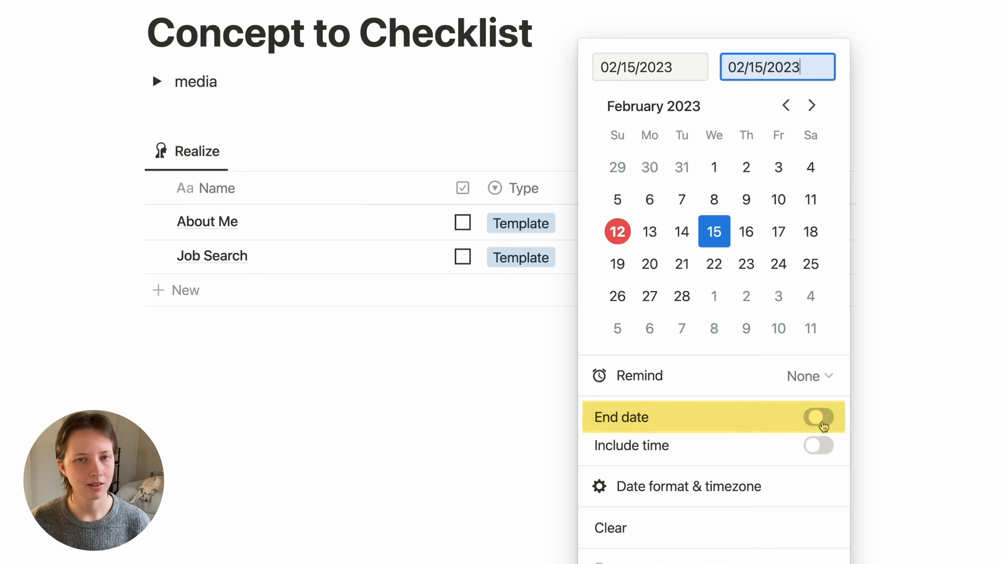
pyautogui.click(782, 237)
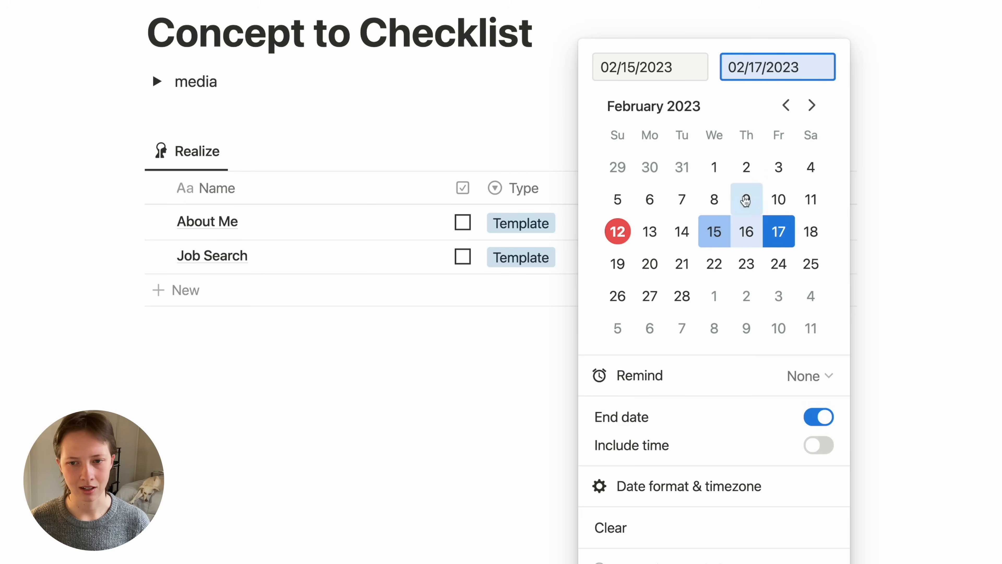
pyautogui.click(452, 138)
# Step: Give Job Search a date range with an end date, from 02/20/2023 to 02/22/2023
pyautogui.click(666, 253)
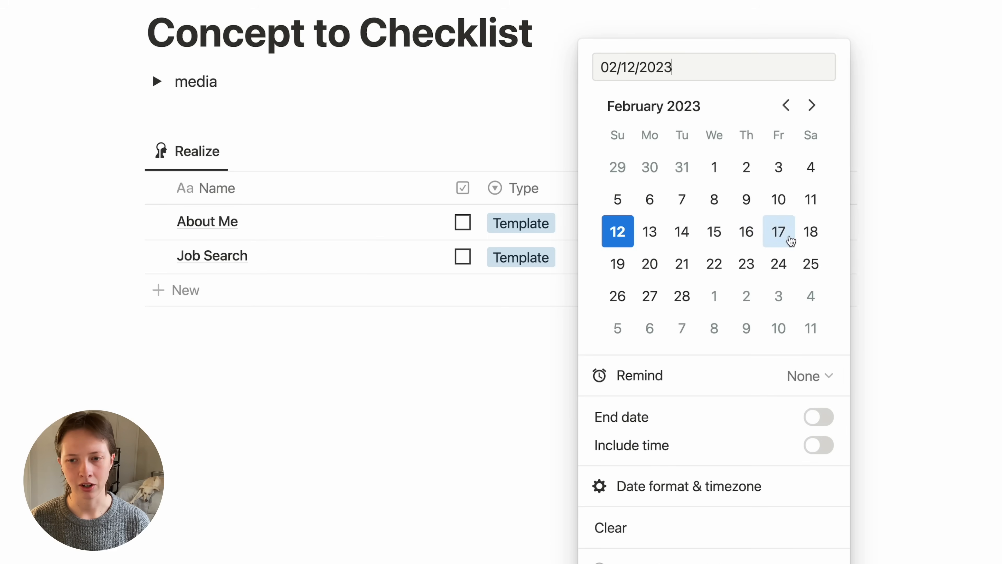
pyautogui.click(650, 264)
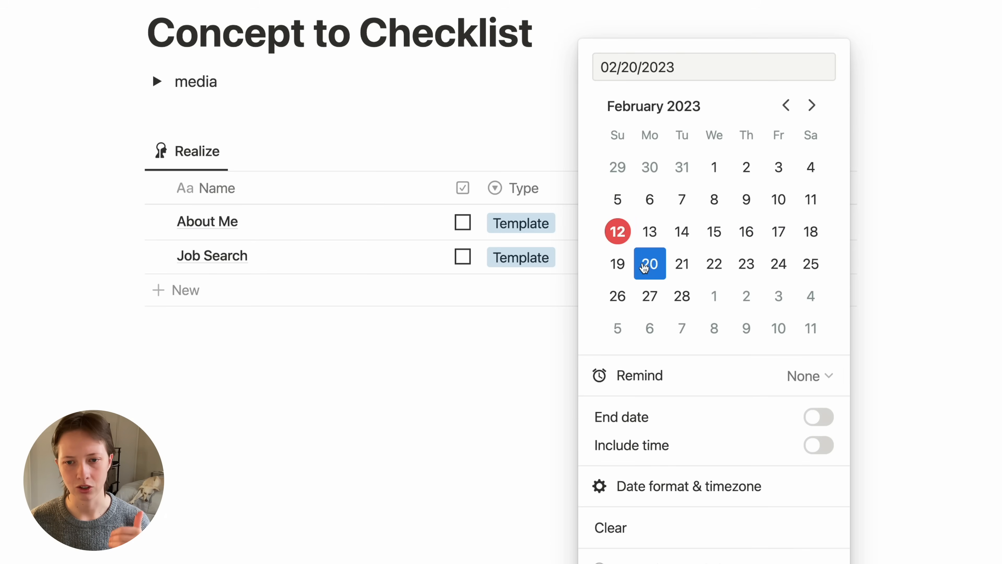
pyautogui.click(815, 420)
pyautogui.click(713, 262)
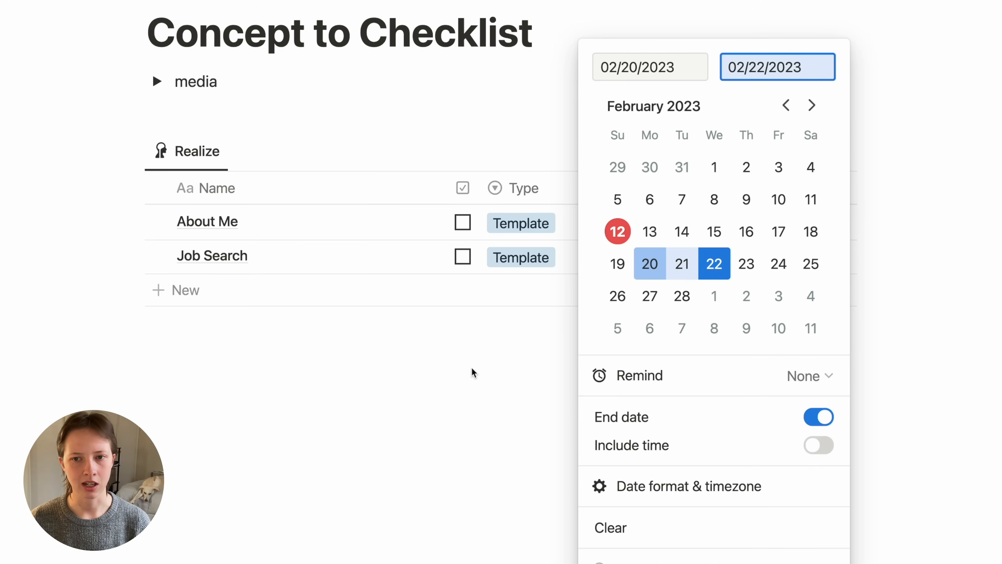
# Step: Open the sub-items settings of the Realize view and rename the sub-item relation to Sub Parts
pyautogui.click(440, 390)
pyautogui.click(440, 390)
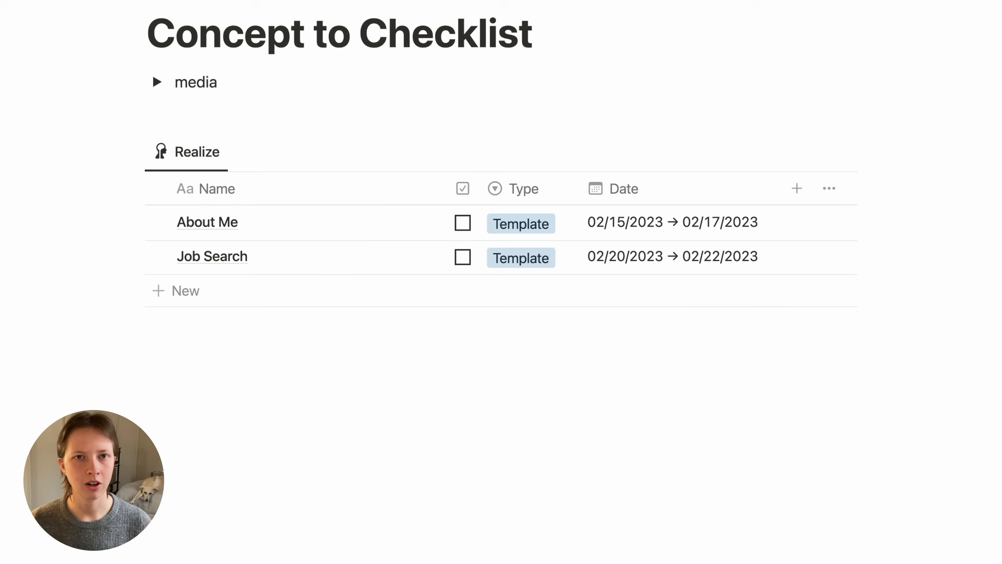
pyautogui.moveTo(768, 162)
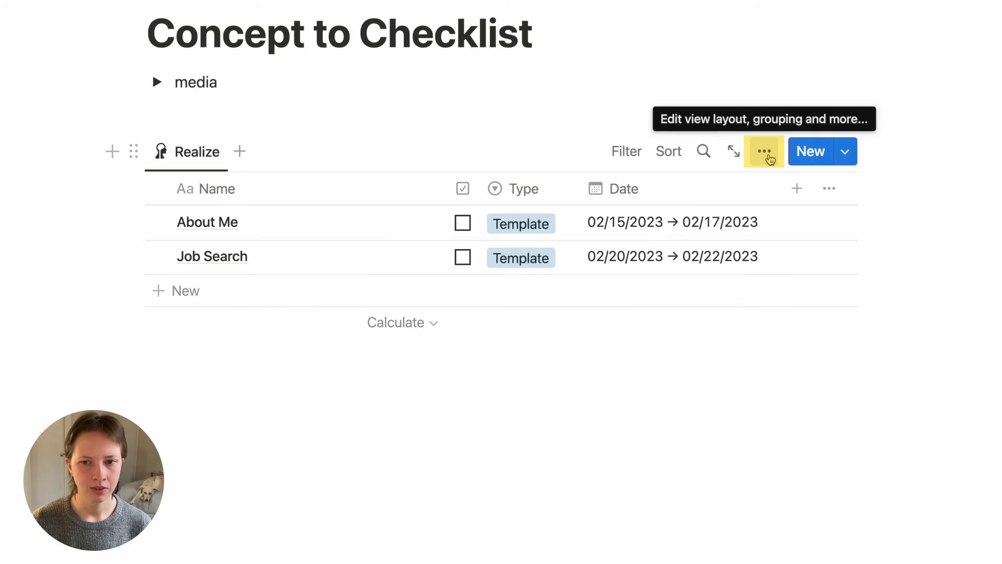
pyautogui.click(770, 159)
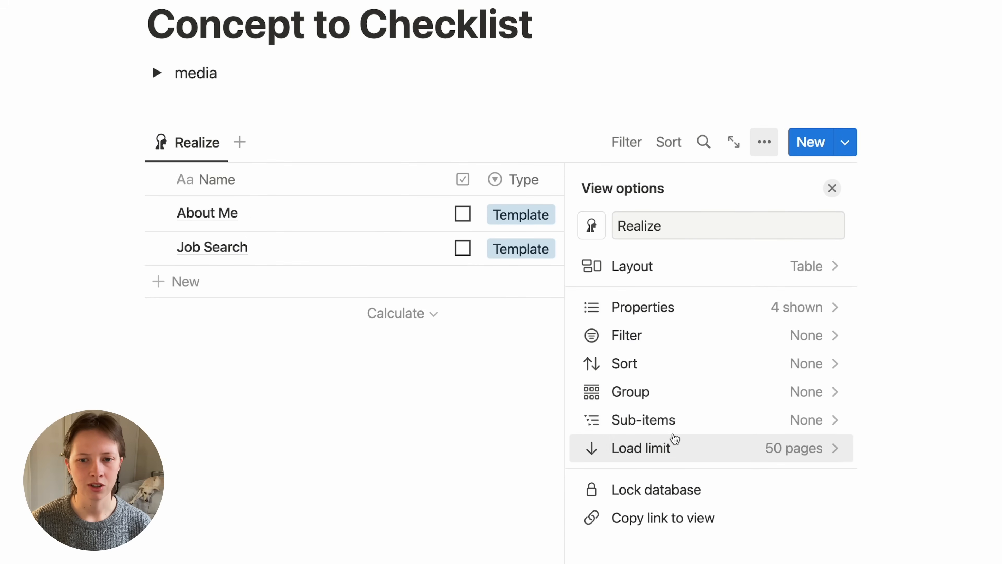
pyautogui.click(698, 429)
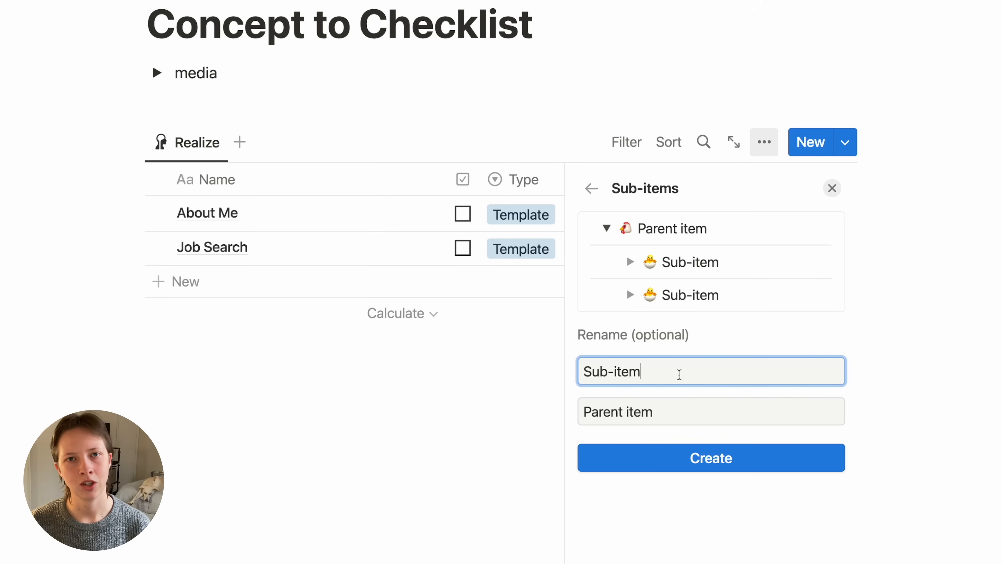
pyautogui.click(668, 411)
pyautogui.click(639, 367)
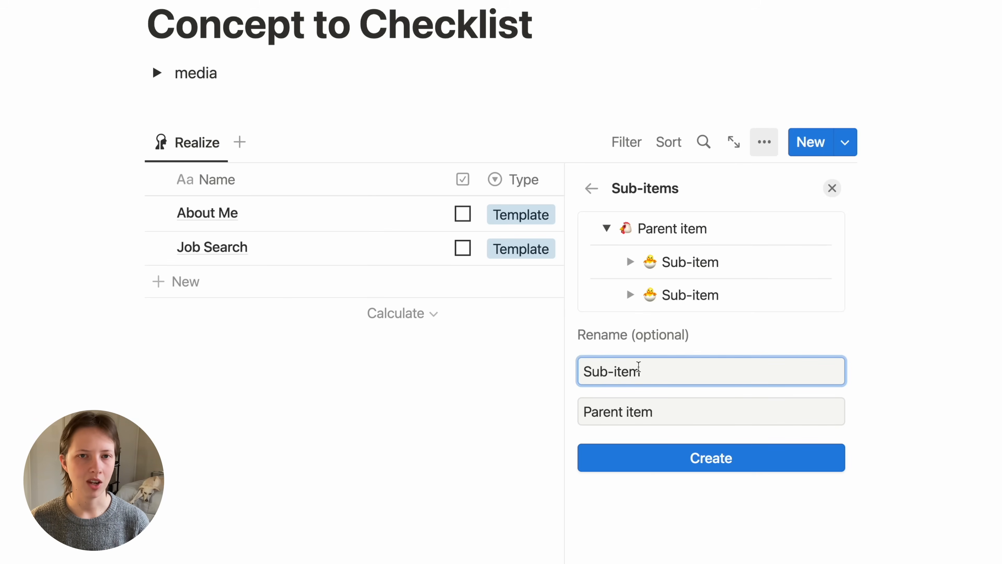
pyautogui.click(618, 370)
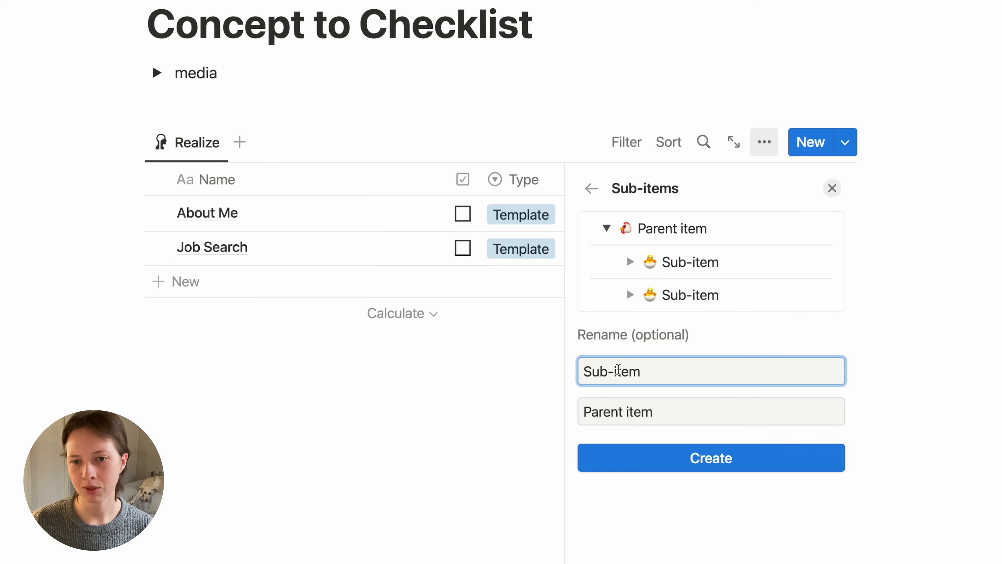
pyautogui.tripleClick(618, 370)
pyautogui.write('b Parts')
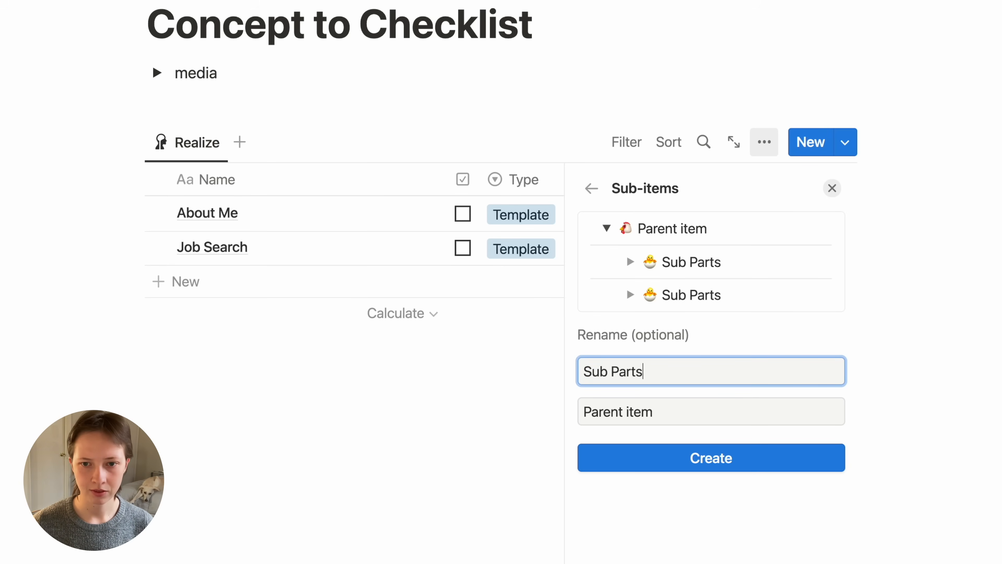
# Step: Rename the parent relation to Parent, create the sub-items feature, and close the view options
pyautogui.click(608, 412)
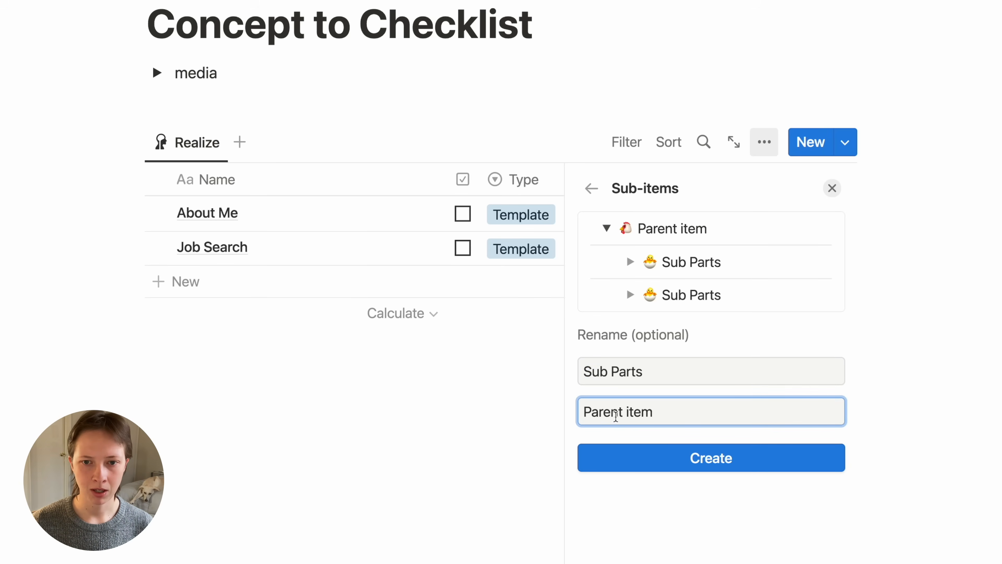
pyautogui.moveTo(671, 415); pyautogui.dragTo(622, 414)
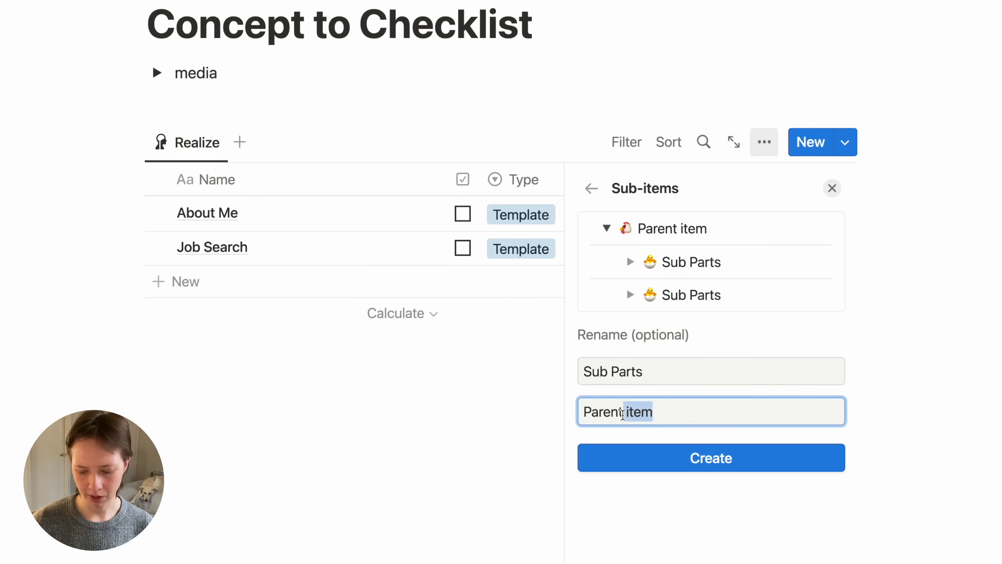
pyautogui.press('BackSpace')
pyautogui.click(631, 465)
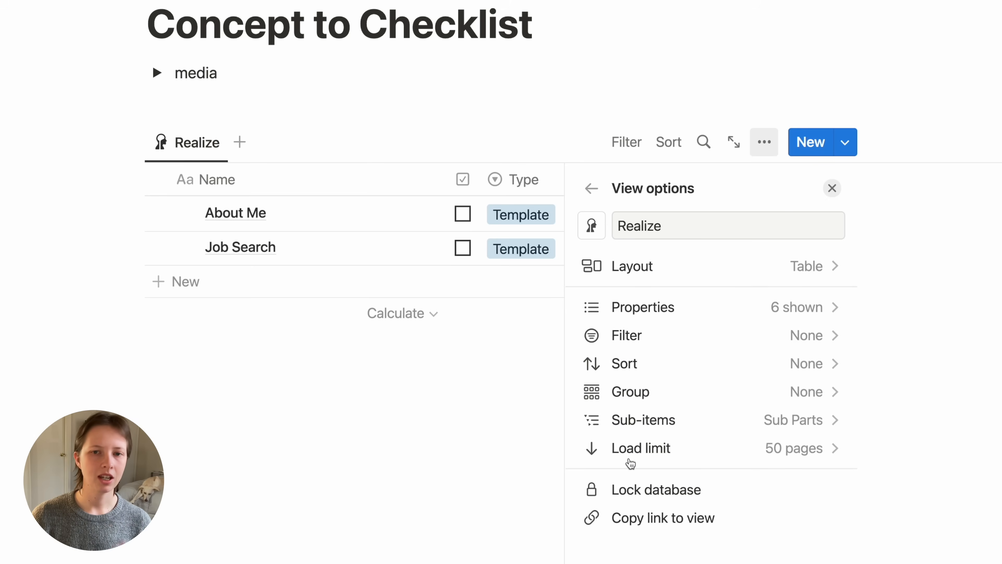
pyautogui.click(832, 188)
# Step: Hide the Parent and Sub Parts relation columns from the Realize view
pyautogui.scroll(5, 832, 183)
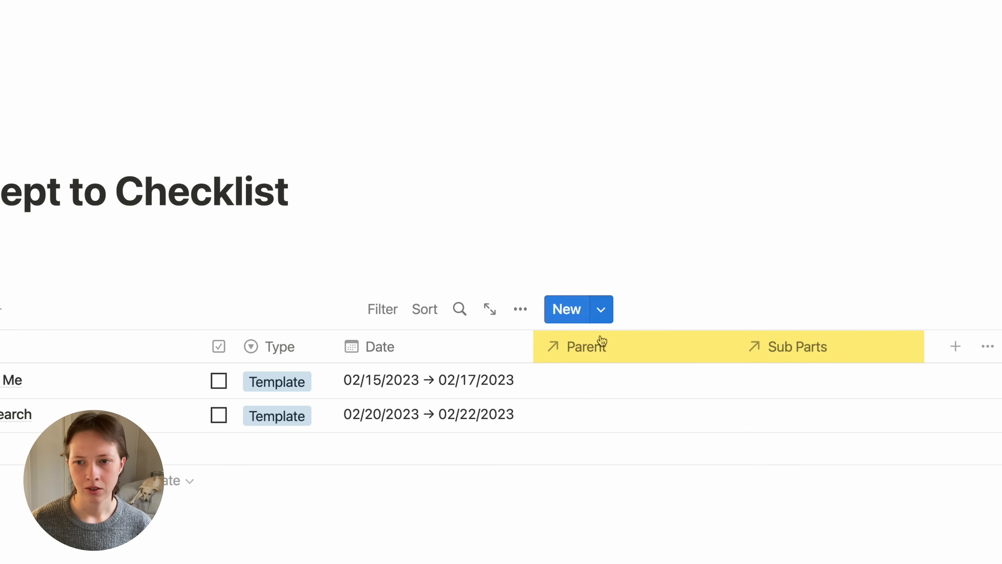
pyautogui.click(592, 355)
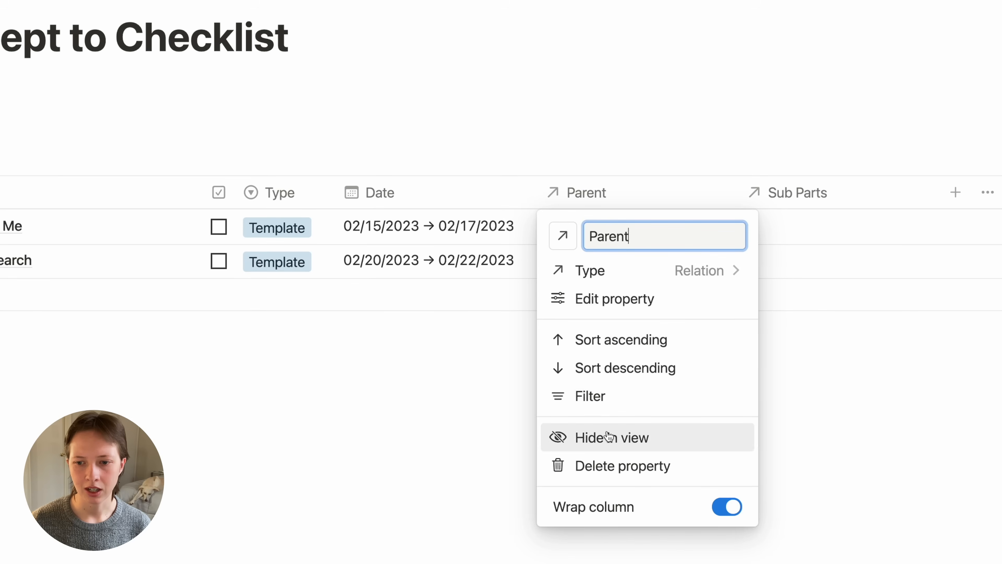
pyautogui.click(608, 436)
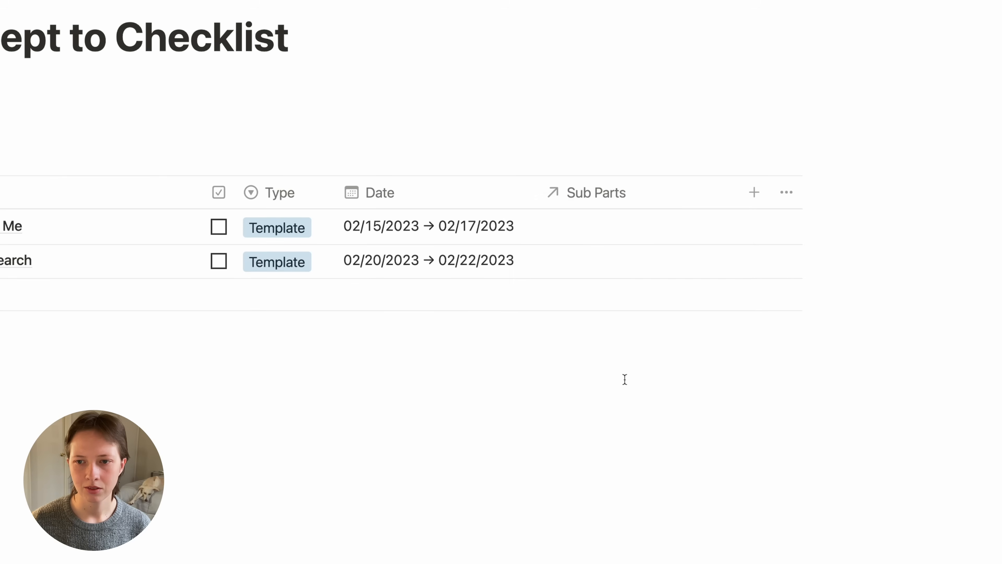
pyautogui.click(631, 204)
pyautogui.click(631, 437)
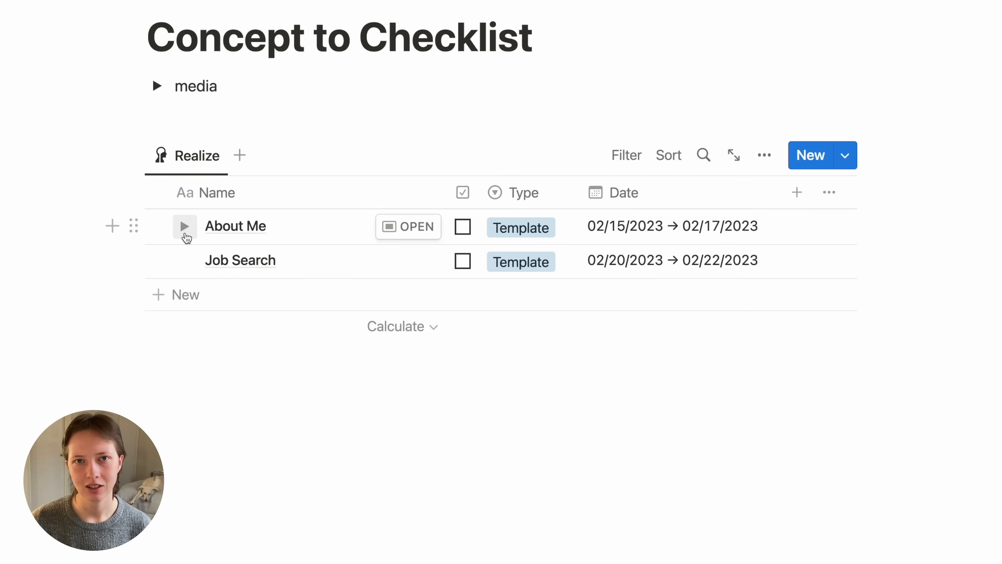
# Step: Expand About Me's sub-item list and unfold the media toggle so the wireframes can be consulted
pyautogui.click(184, 233)
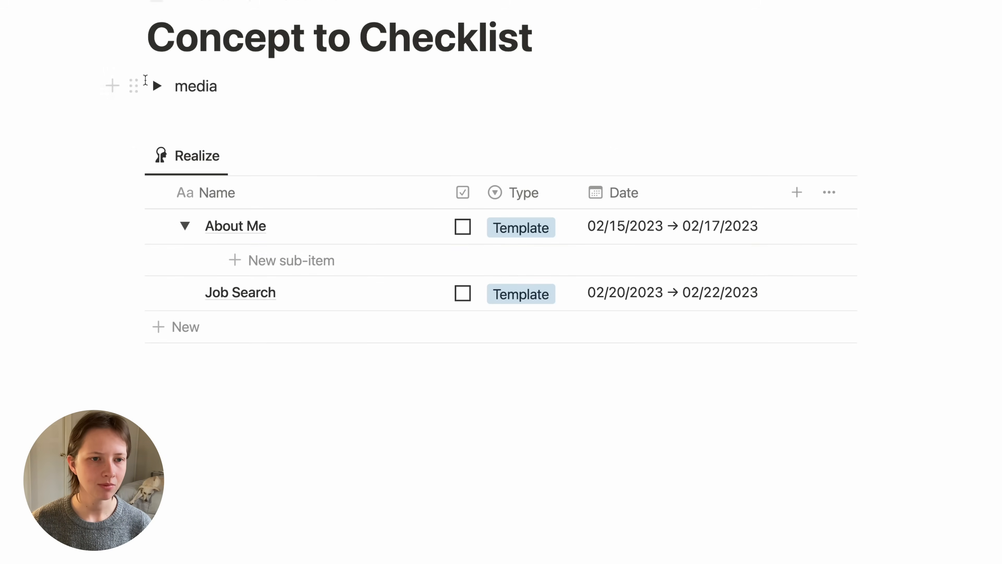
pyautogui.click(157, 87)
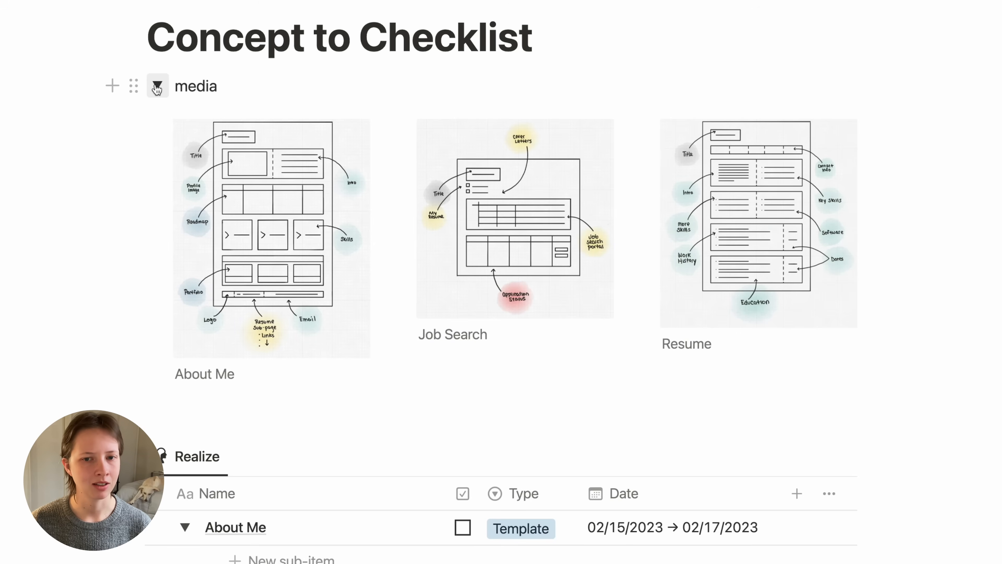
pyautogui.scroll(-5, 155, 85)
pyautogui.scroll(1, 154, 84)
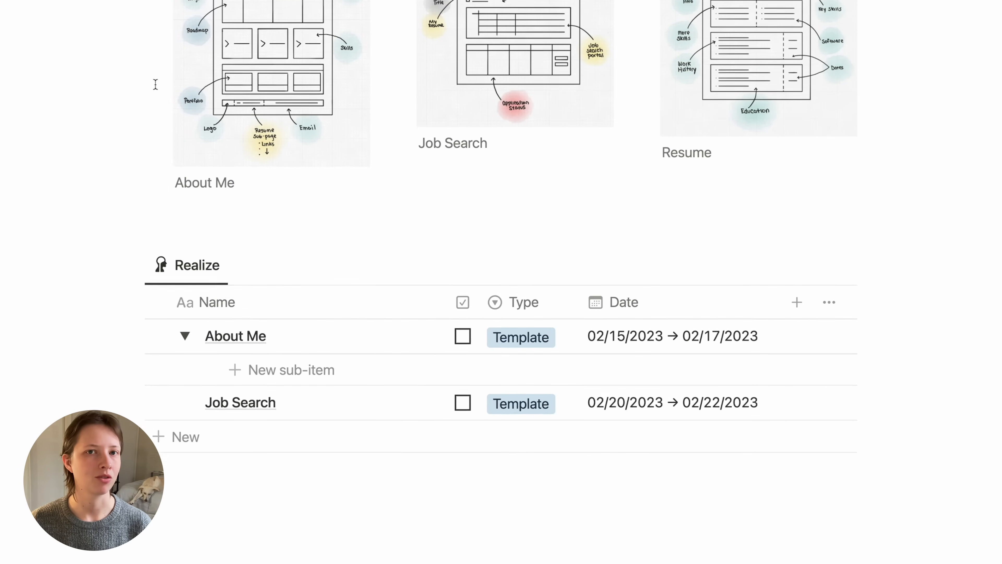
# Step: Add an Introduction sub-item under About Me and assign it a new Type option named Section
pyautogui.click(258, 371)
pyautogui.write('Introduction')
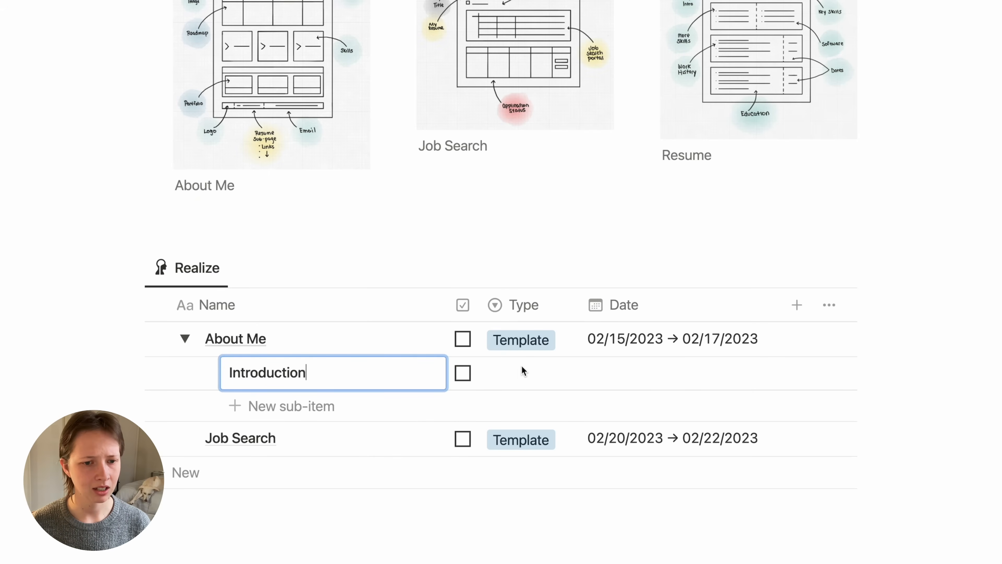
pyautogui.press('Return')
pyautogui.click(520, 375)
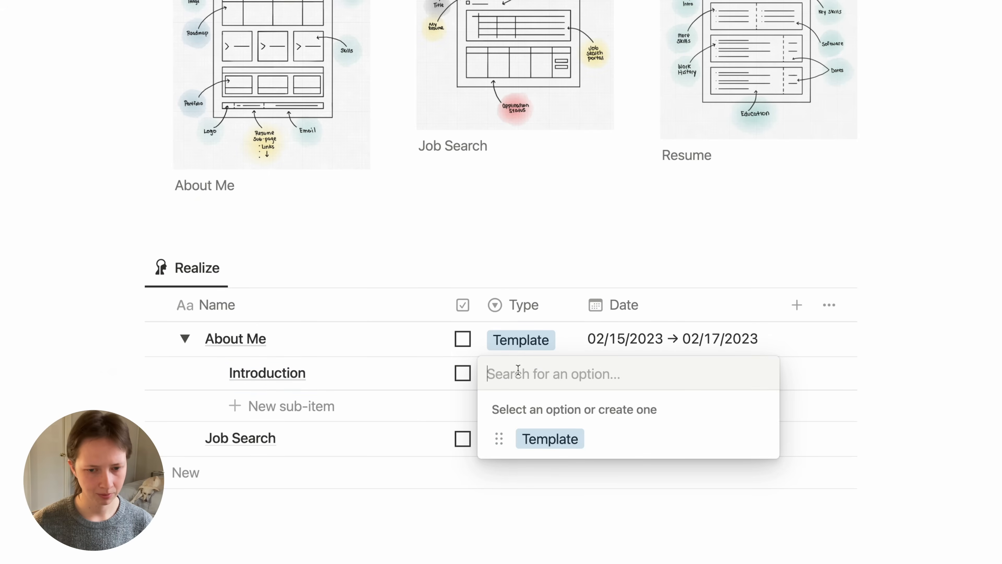
pyautogui.write('Section')
pyautogui.press('Return')
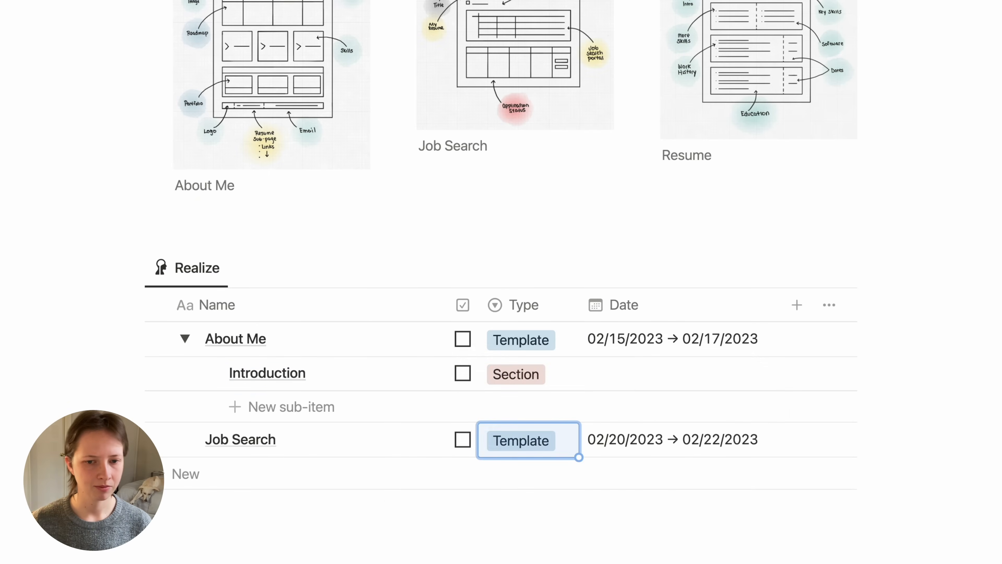
# Step: Add a Roadmap sub-item under About Me and assign it a new Type option named Database
pyautogui.click(280, 407)
pyautogui.write('Roadmap')
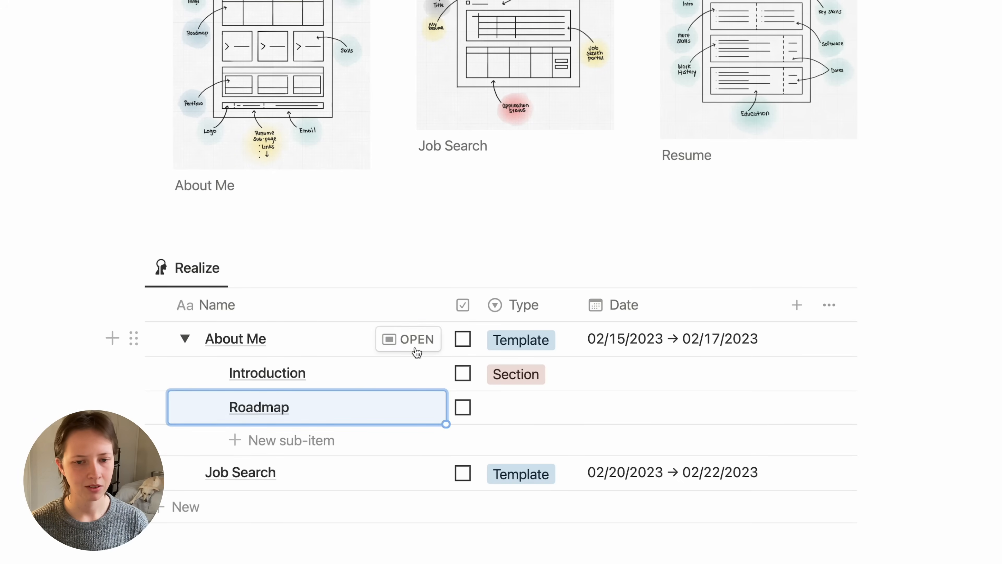
pyautogui.click(521, 383)
pyautogui.press('Escape')
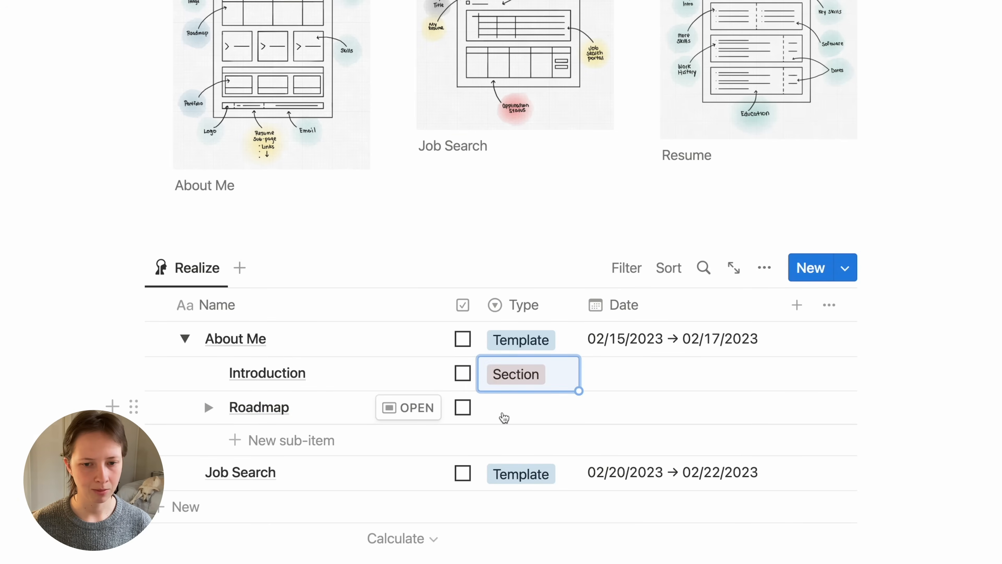
pyautogui.click(503, 412)
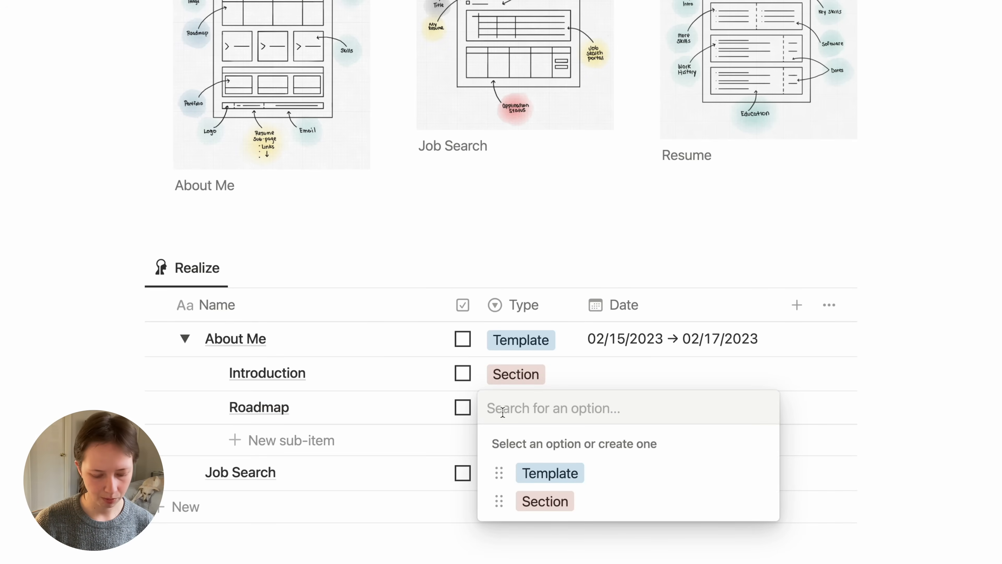
pyautogui.write('Databse')
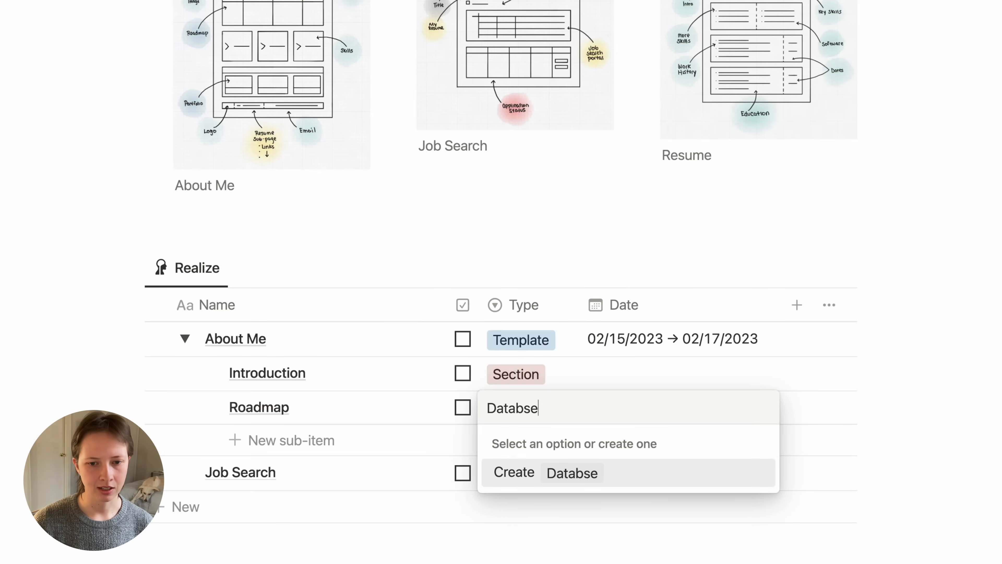
pyautogui.press('BackSpace')
pyautogui.write('ase')
pyautogui.press('Return')
pyautogui.press('Down')
# Step: Add a Skills sub-item under About Me and set its Type to Section
pyautogui.scroll(-2, 280, 395)
pyautogui.click(275, 373)
pyautogui.write('Skil')
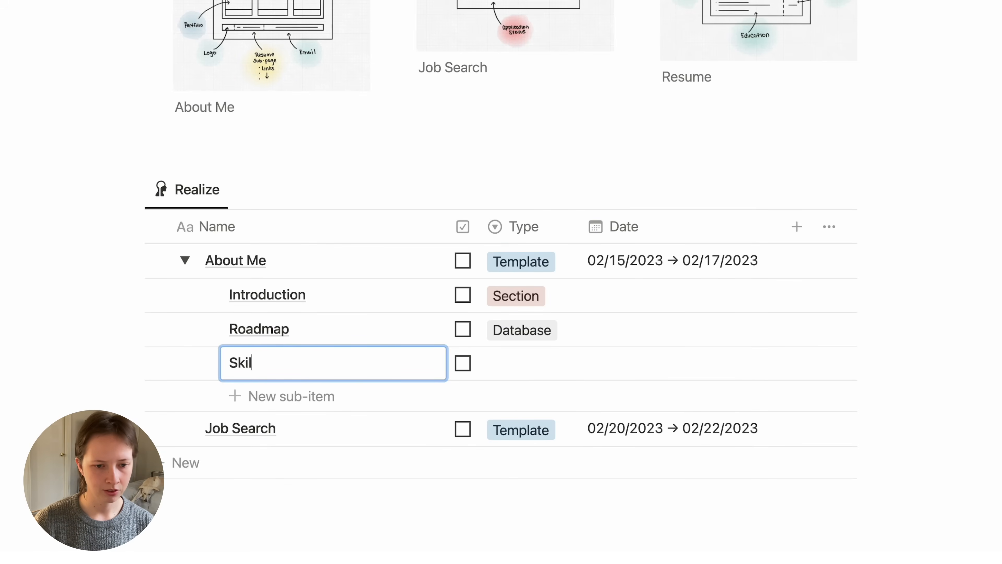
pyautogui.write('ls')
pyautogui.click(520, 359)
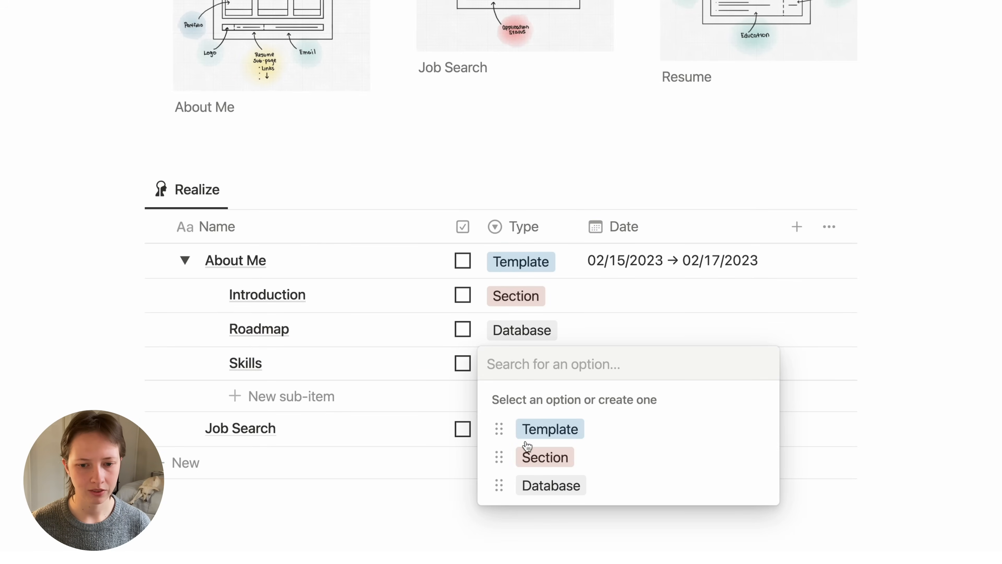
pyautogui.click(525, 456)
# Step: Add a Portfolio sub-item under About Me and set its Type to Database
pyautogui.click(298, 396)
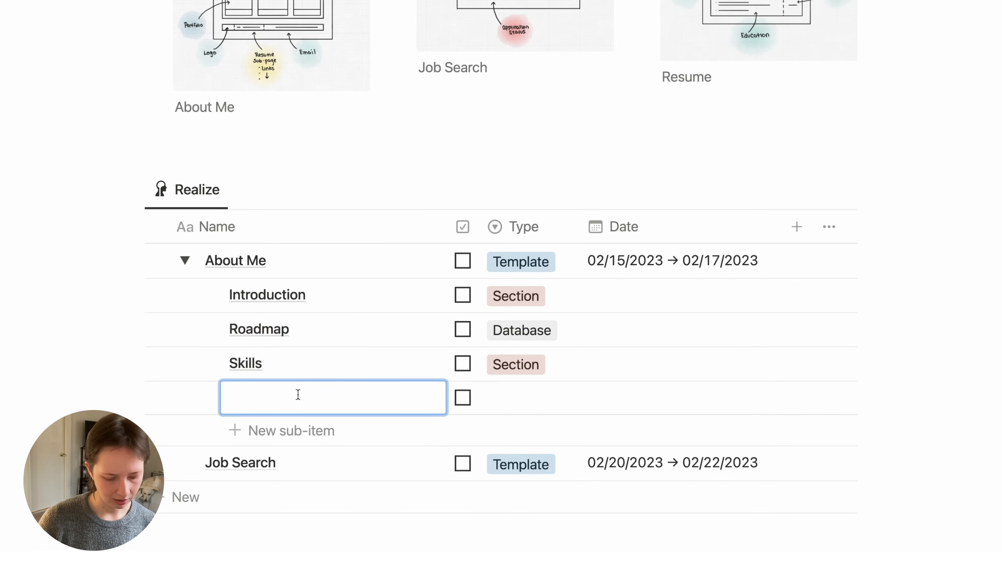
pyautogui.write('Portfol')
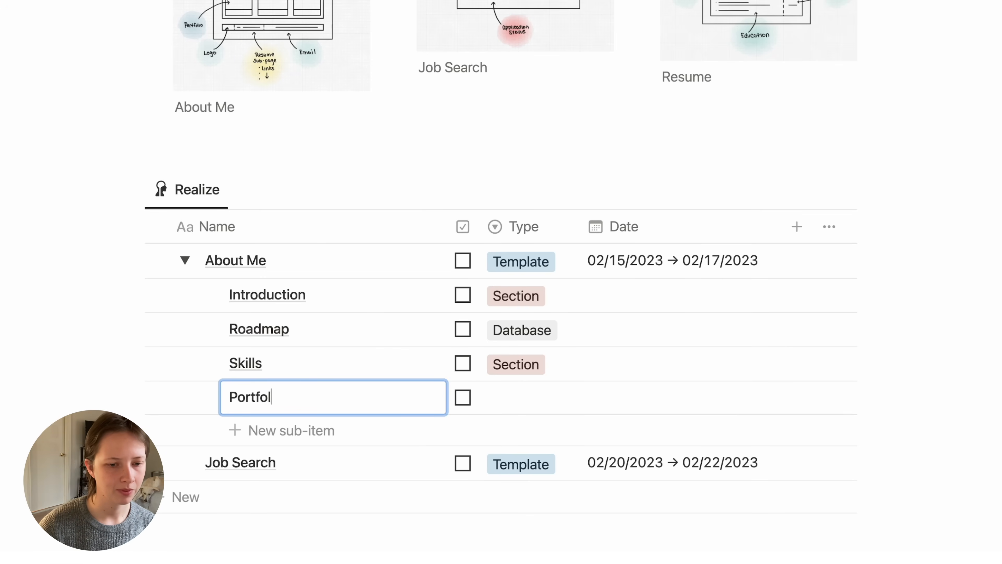
pyautogui.click(500, 411)
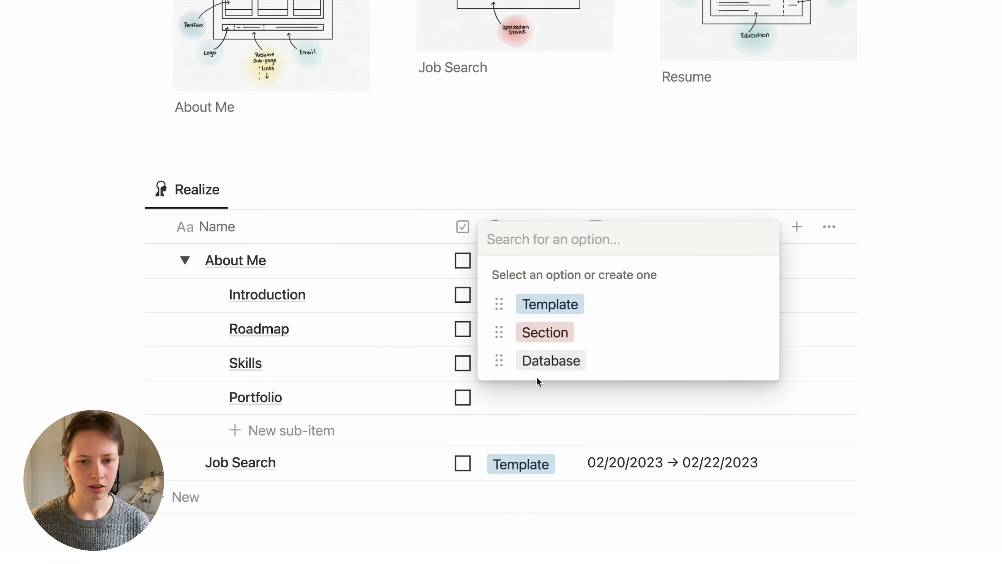
pyautogui.click(545, 361)
# Step: Add a Footer sub-item under About Me and set its Type to Section
pyautogui.scroll(-3, 434, 327)
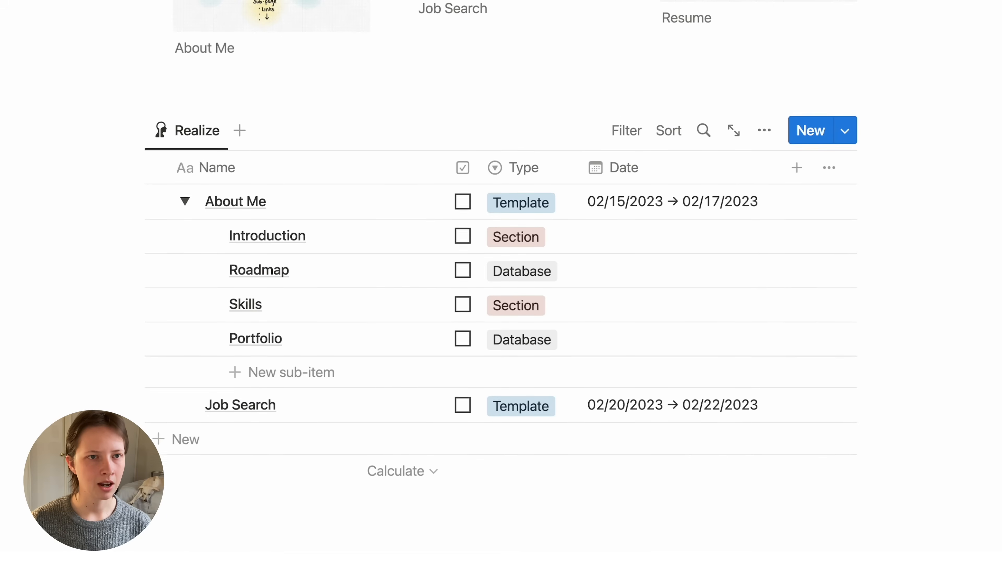
pyautogui.scroll(-2, 501, 276)
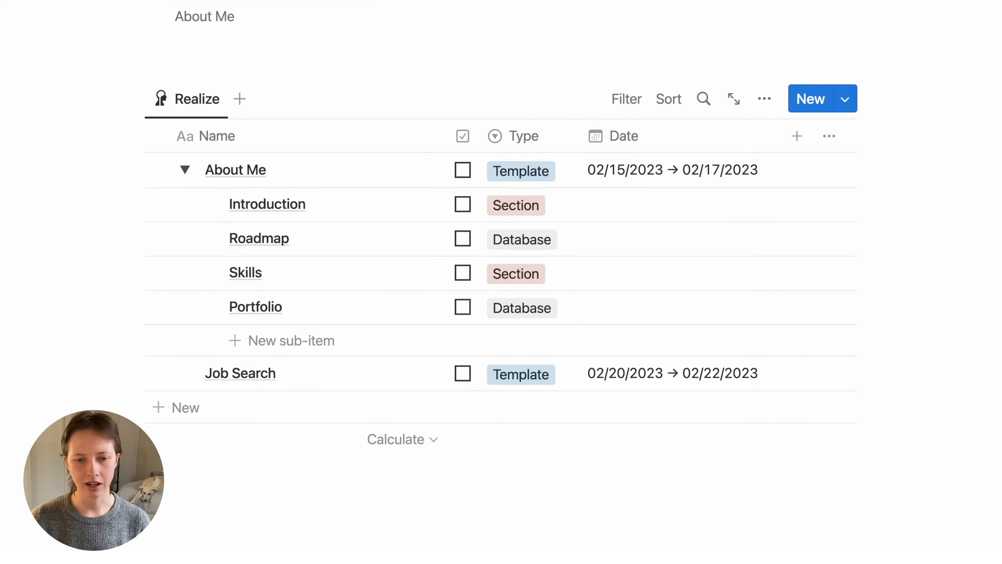
pyautogui.scroll(-5, 250, 292)
pyautogui.scroll(2, 250, 292)
pyautogui.click(250, 292)
pyautogui.write('Footer')
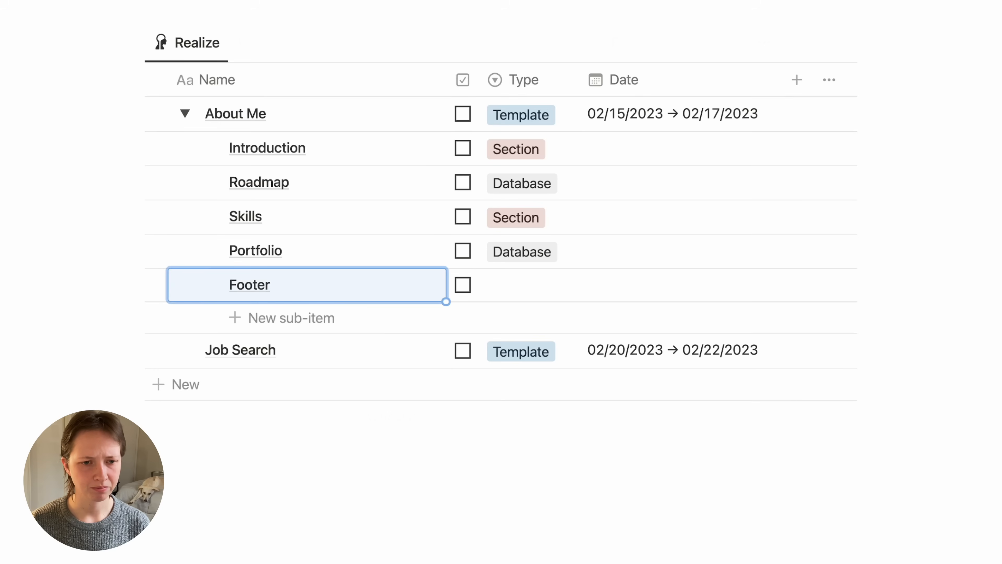
pyautogui.click(509, 285)
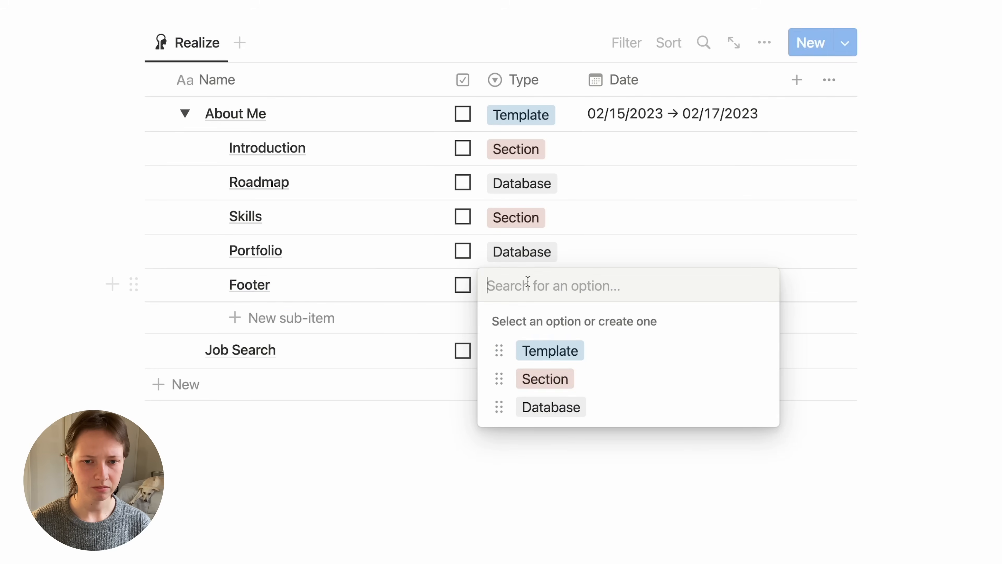
pyautogui.click(531, 378)
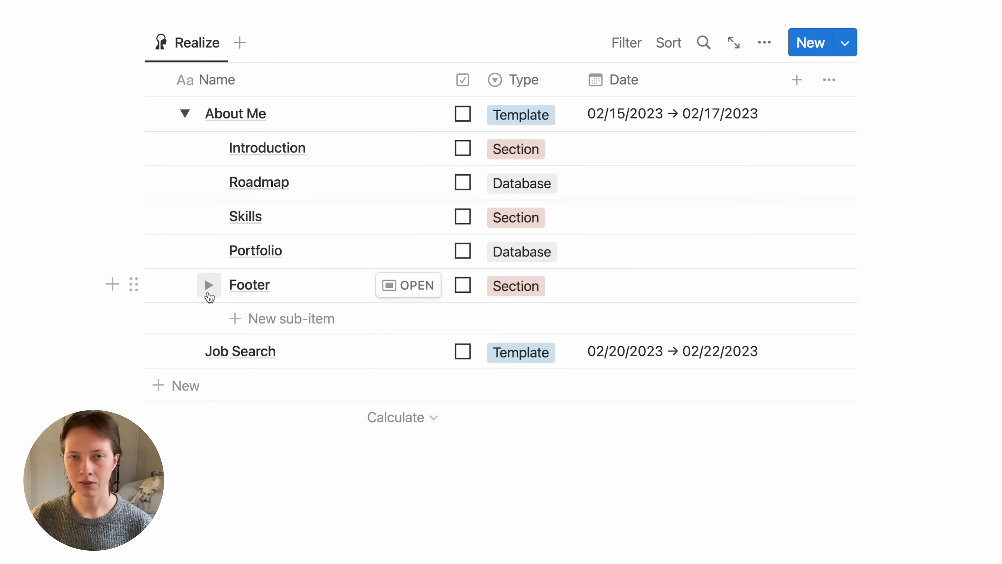
# Step: Add two sub-items under Footer named Resume sub-page and Links
pyautogui.click(209, 284)
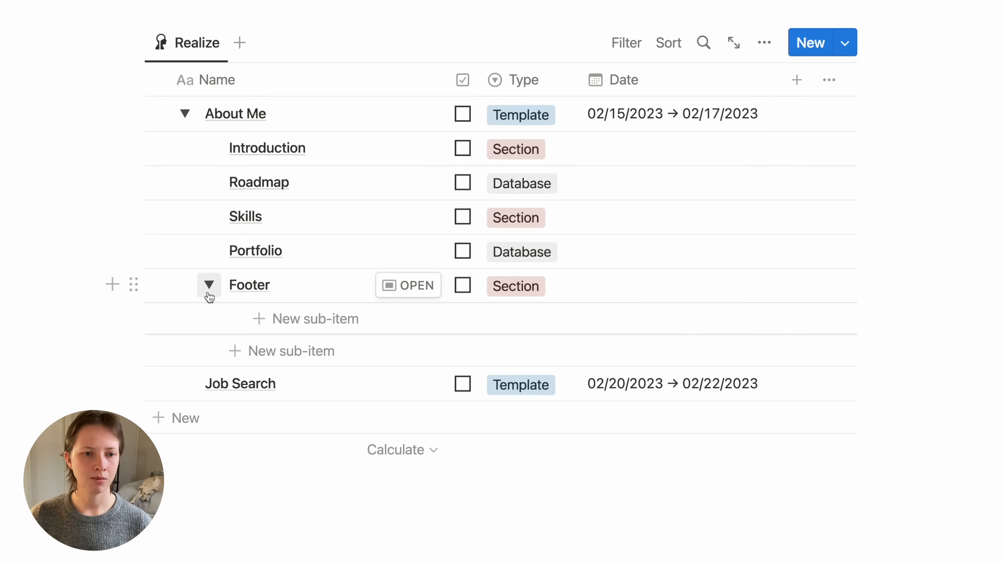
pyautogui.click(325, 319)
pyautogui.write('Resume')
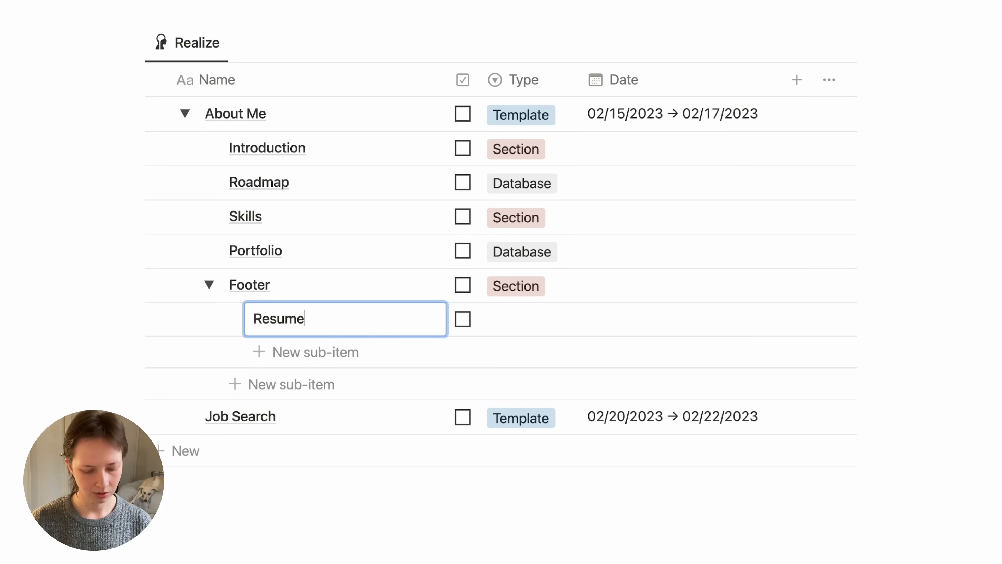
pyautogui.write(' sub-page')
pyautogui.click(322, 357)
pyautogui.write('Links')
# Step: Set the Type of Resume sub-page to a new option named Sub-Page and the Type of Links to Section
pyautogui.click(505, 320)
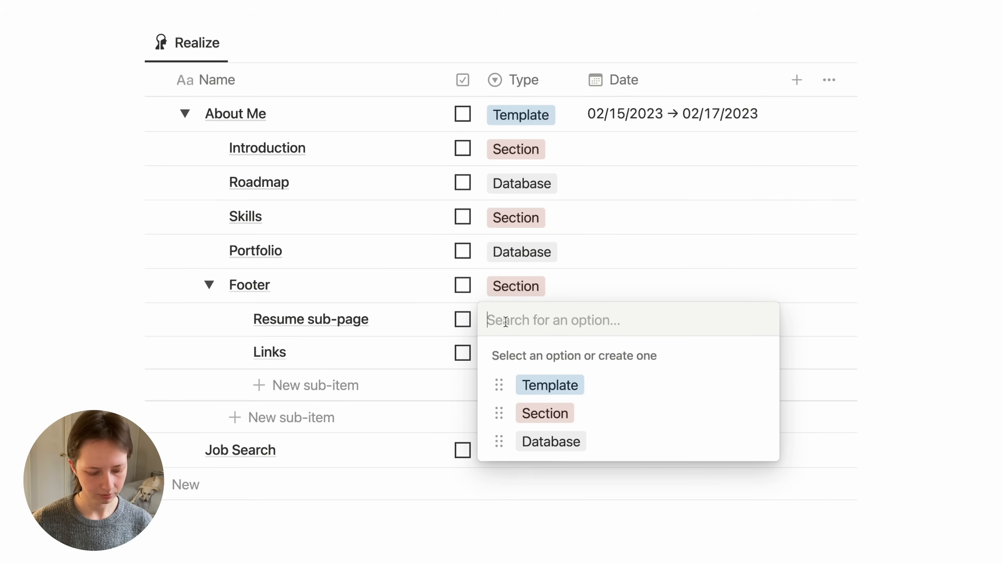
pyautogui.write('Sub-Page')
pyautogui.press('Return')
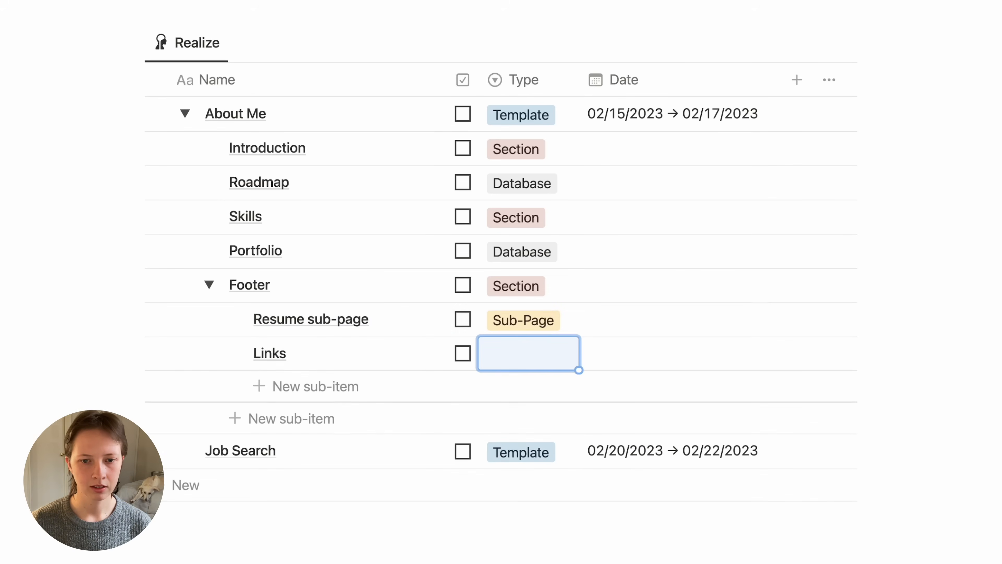
pyautogui.click(524, 355)
pyautogui.click(537, 453)
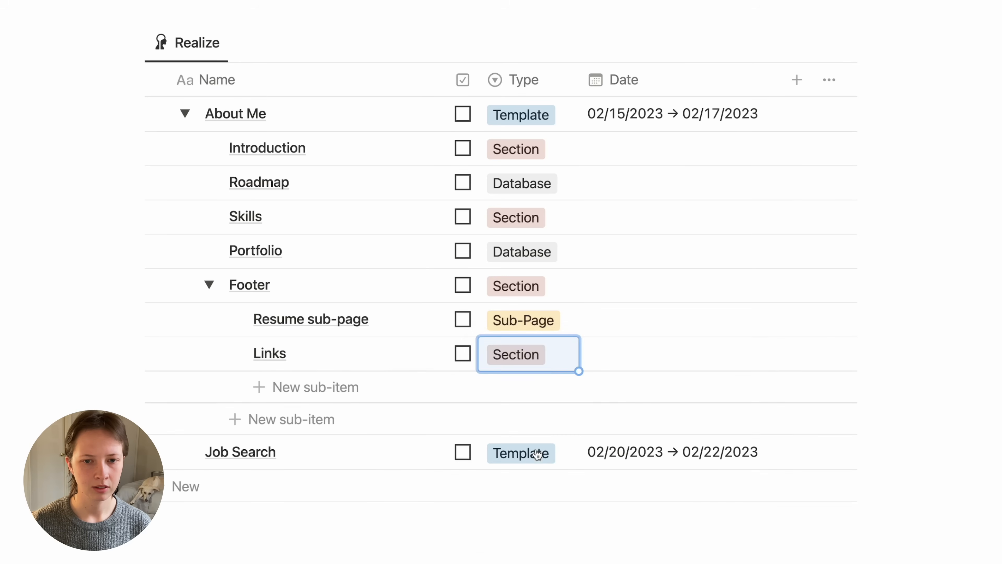
pyautogui.click(91, 304)
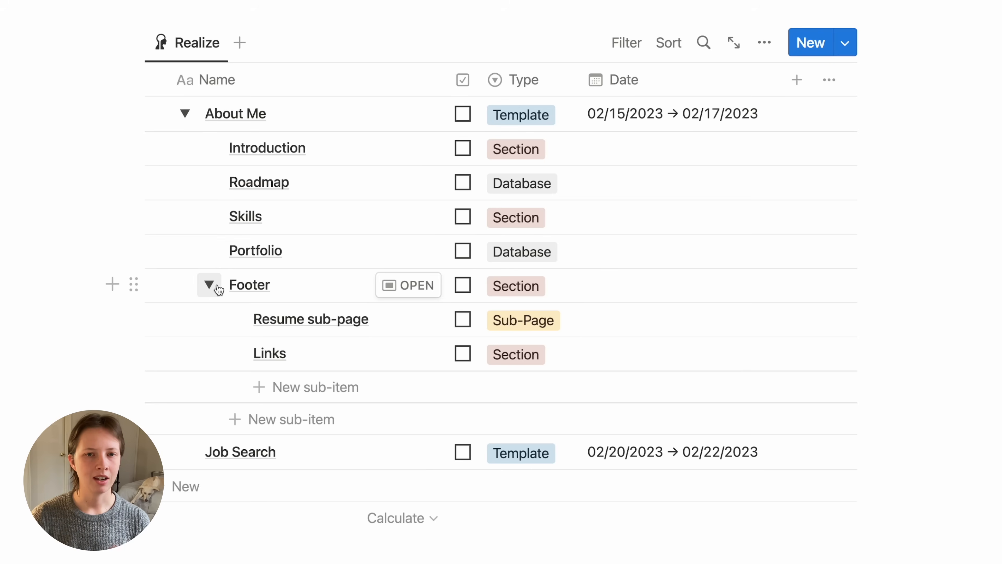
# Step: Try ticking the checkboxes of Introduction, Roadmap and Skills, and undo the three ticks
pyautogui.click(463, 149)
pyautogui.click(464, 182)
pyautogui.click(463, 216)
pyautogui.hotkey('ctrl', 'z')
pyautogui.hotkey('ctrl', 'z')
pyautogui.hotkey('ctrl', 'z')
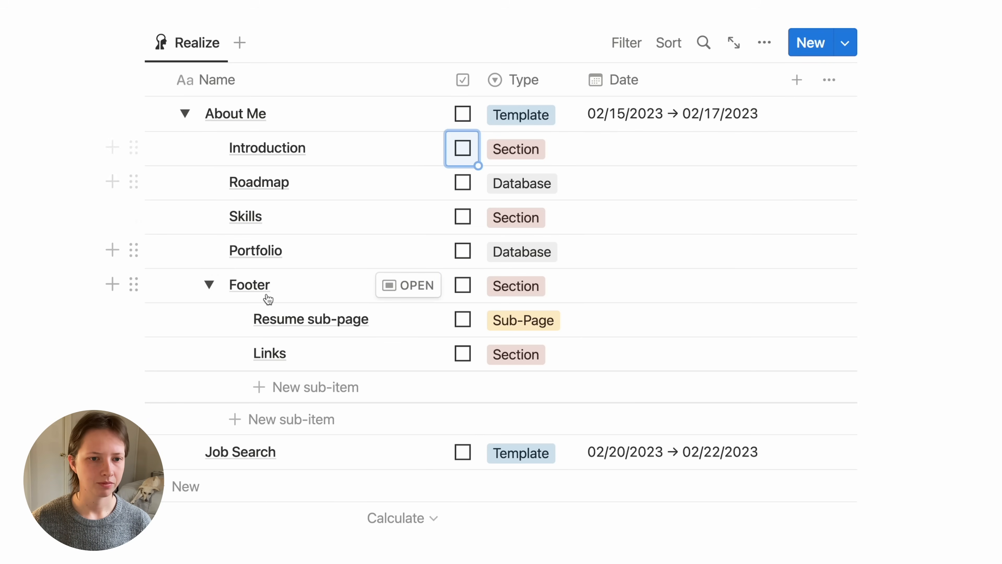
# Step: Collapse the Footer and About Me items and expand the Job Search item
pyautogui.click(210, 289)
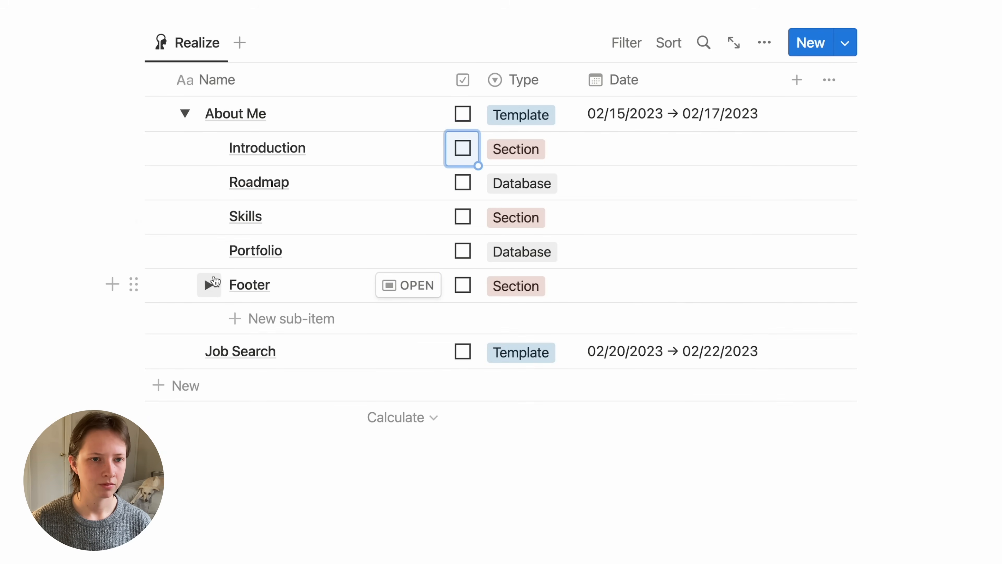
pyautogui.click(187, 114)
pyautogui.scroll(-5, 188, 111)
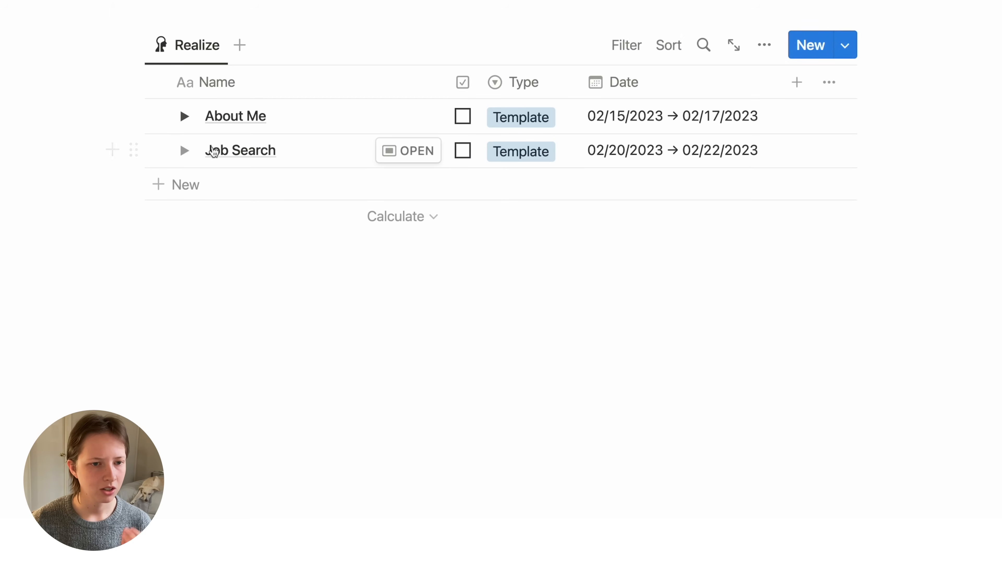
pyautogui.click(186, 151)
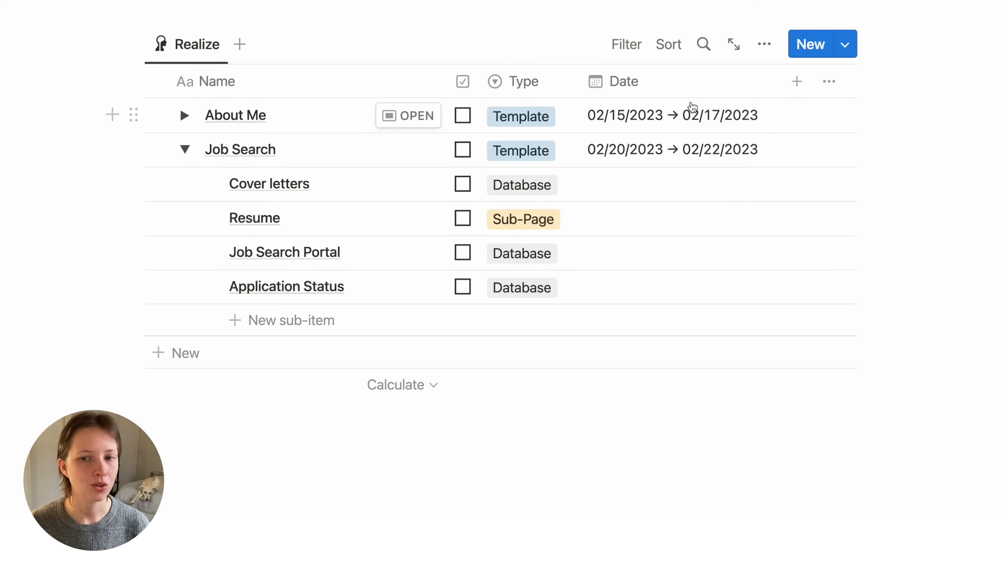
# Step: Add a Text property named Notes to the Project Planner database
pyautogui.click(799, 89)
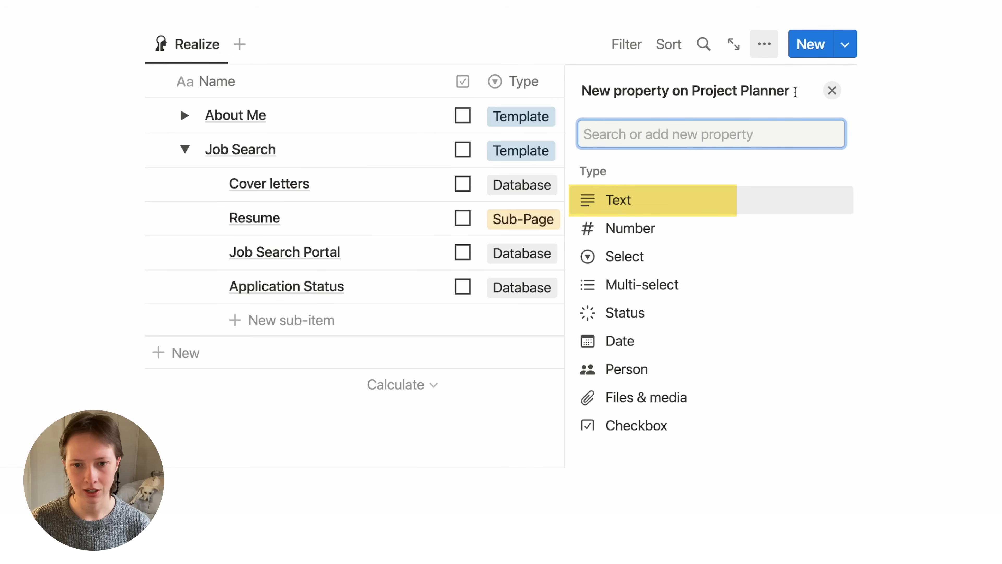
pyautogui.click(599, 210)
pyautogui.write('Notes')
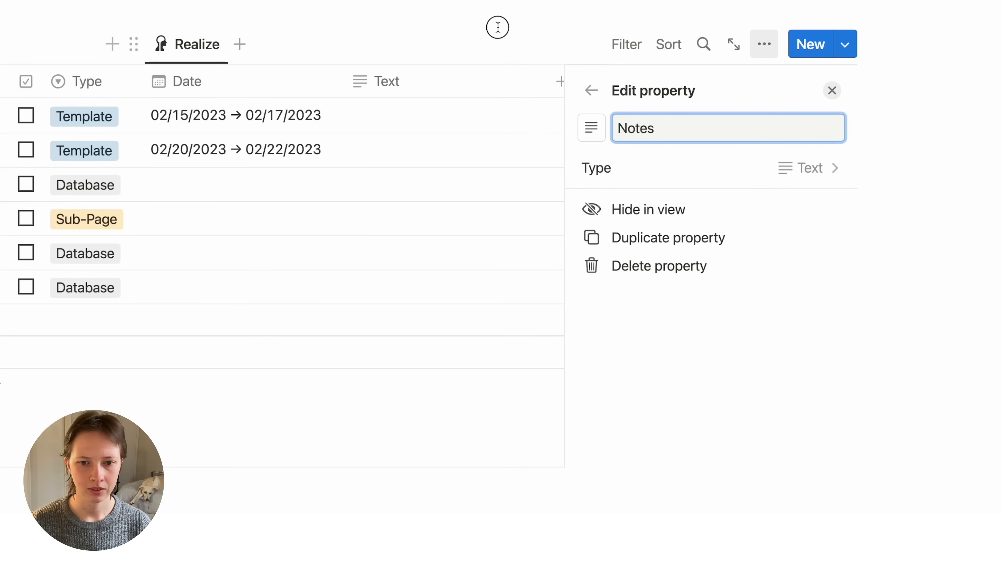
pyautogui.click(498, 27)
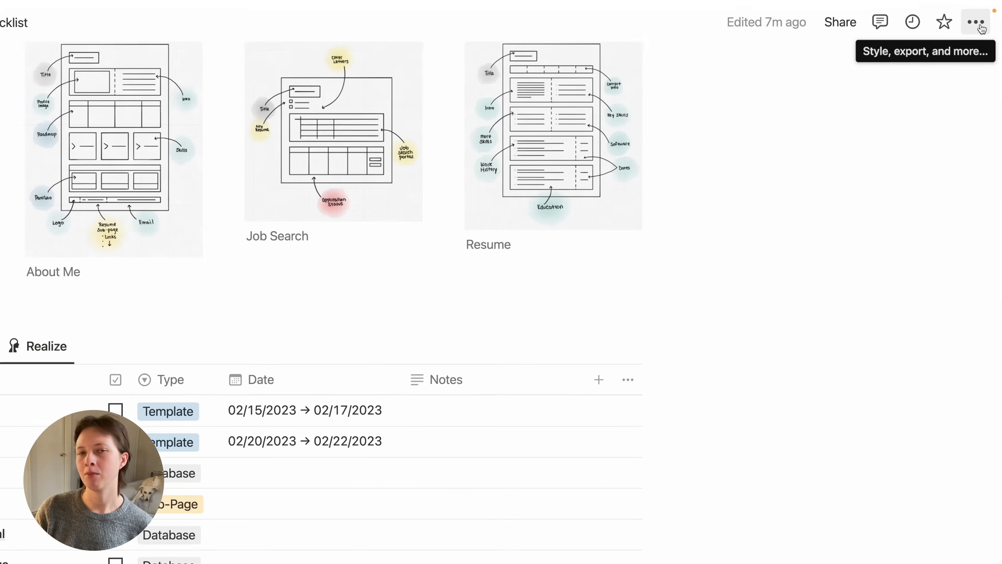
# Step: Switch the page to full width and widen the Notes column of the Project Planner table
pyautogui.click(957, 36)
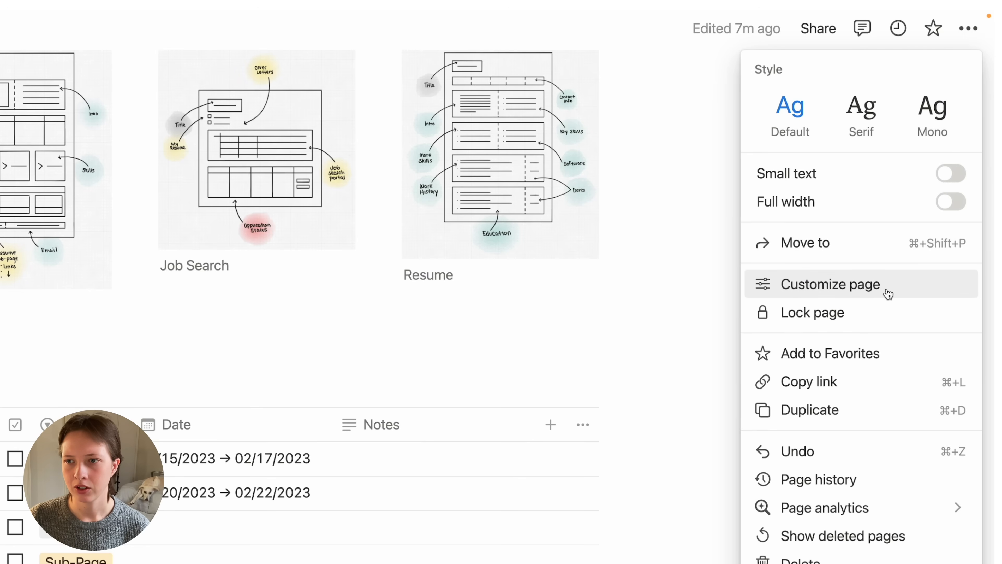
pyautogui.click(950, 203)
pyautogui.click(416, 558)
pyautogui.scroll(-2, 416, 557)
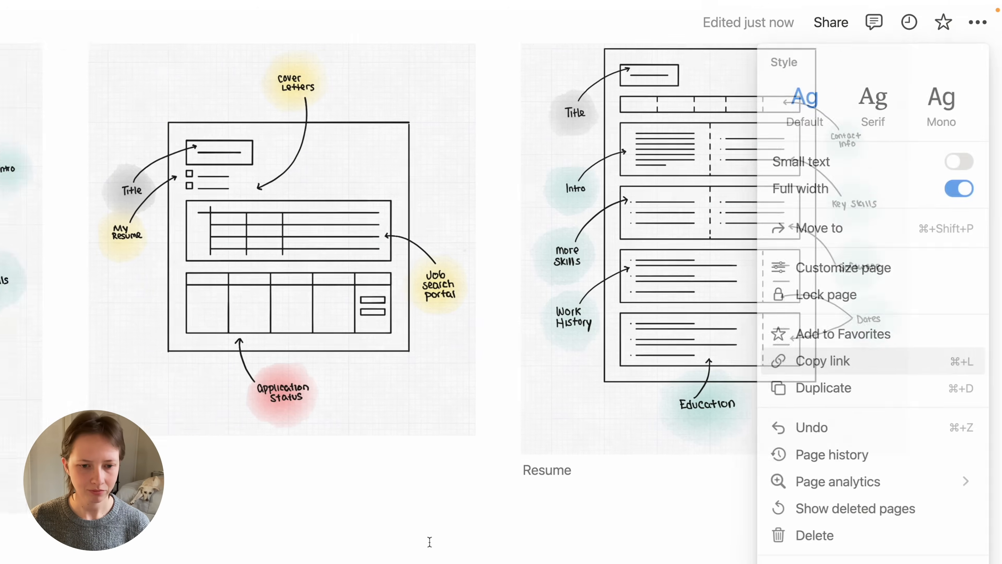
pyautogui.scroll(-5, 729, 342)
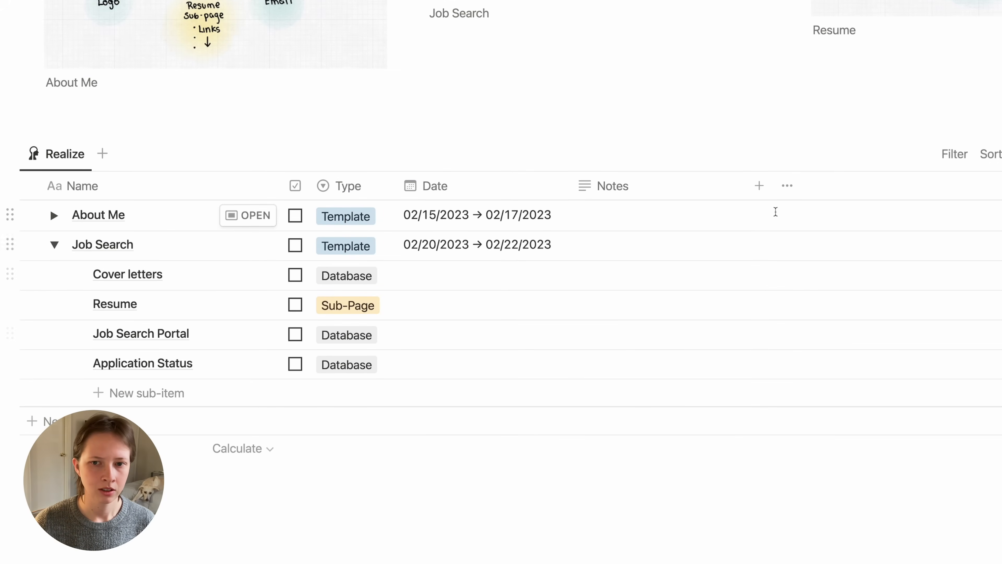
pyautogui.moveTo(746, 189); pyautogui.dragTo(821, 189)
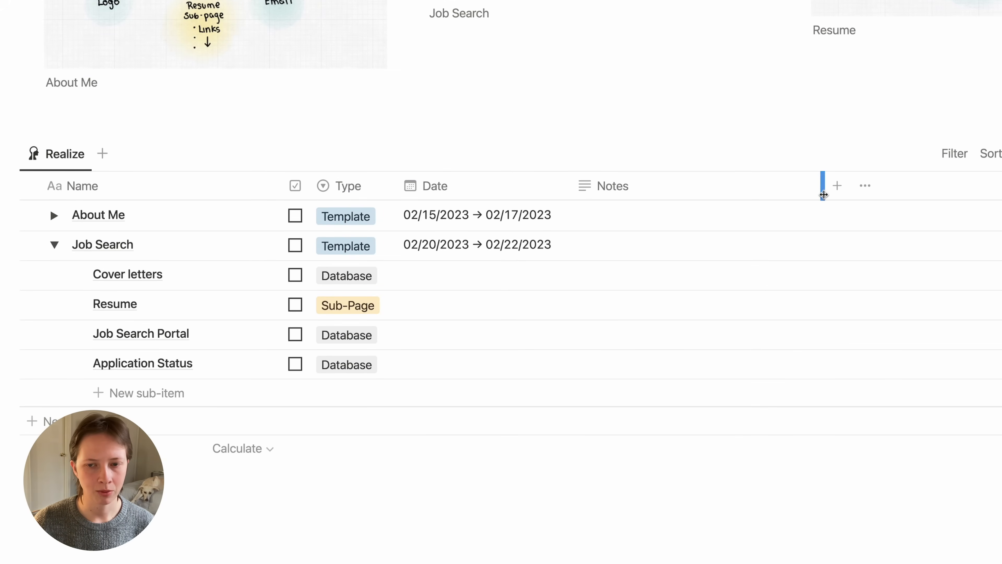
# Step: Enter the note "Package: Web Design" for About Me, with the word Package in bold
pyautogui.click(656, 209)
pyautogui.write('a')
pyautogui.press('BackSpace')
pyautogui.write('Package')
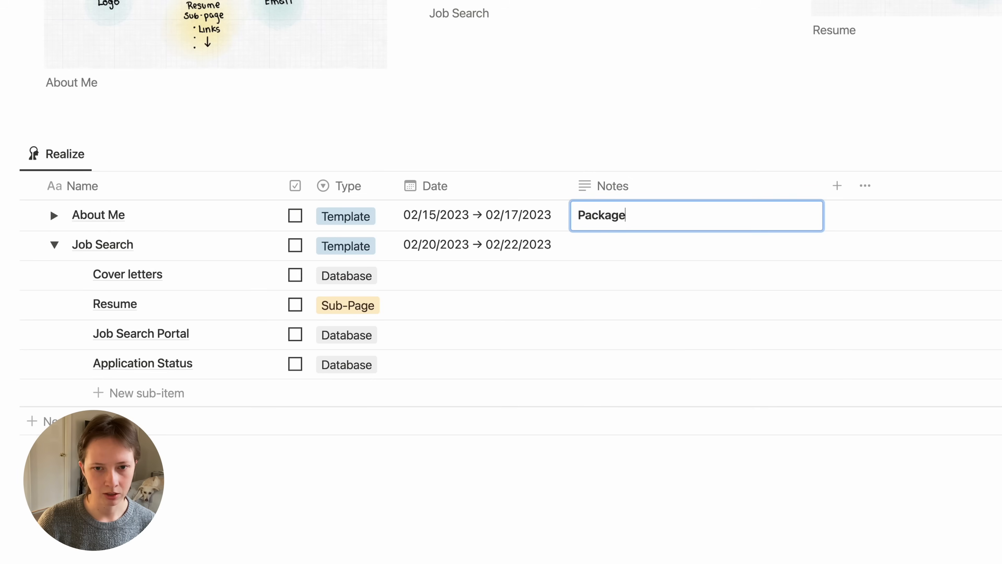
pyautogui.write(':')
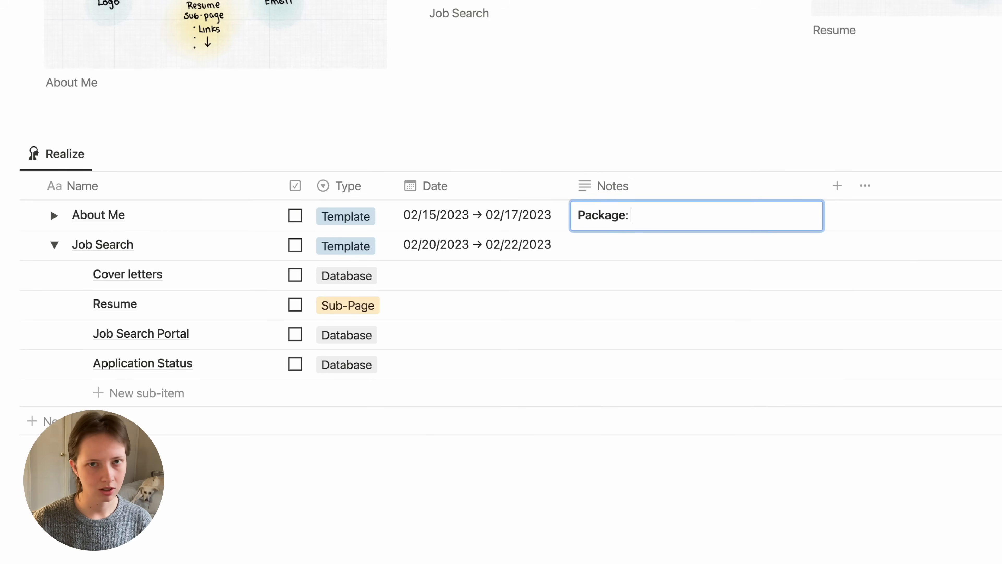
pyautogui.write(' Web Design')
# Step: Enter the note "Package: Console template" for Job Search, with the word Package in bold
pyautogui.click(642, 242)
pyautogui.write('Package:')
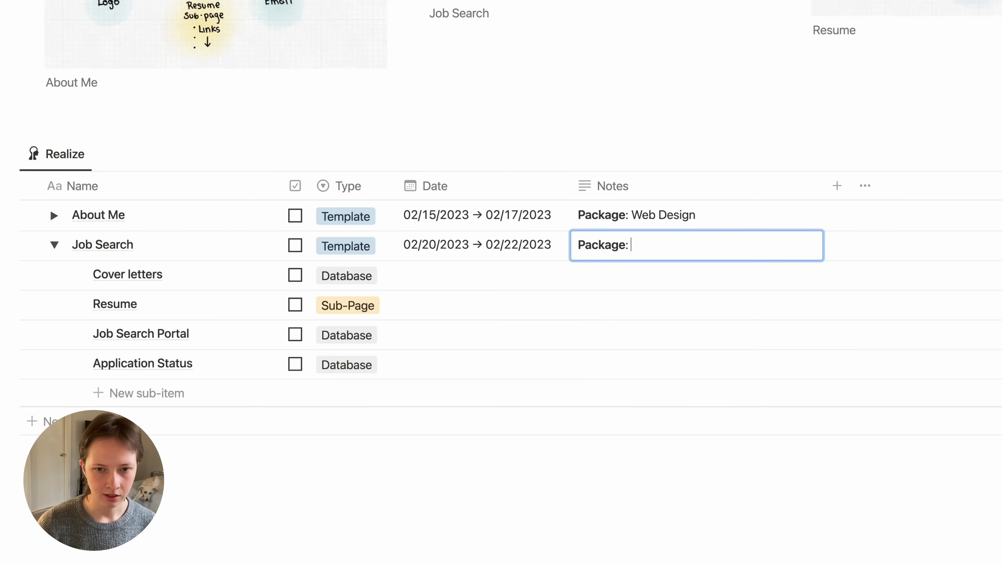
pyautogui.write(' Consol')
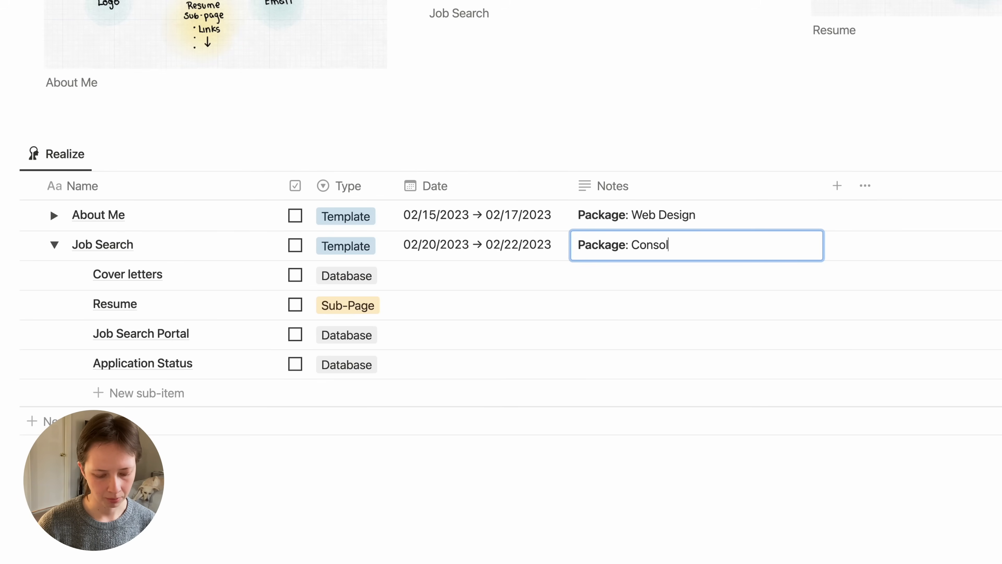
pyautogui.write('l')
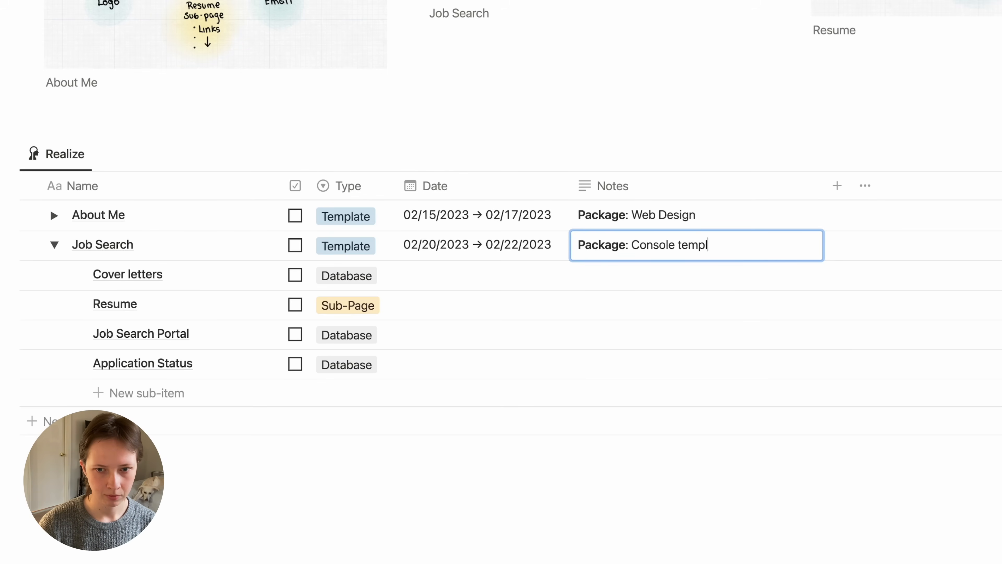
pyautogui.press('Escape')
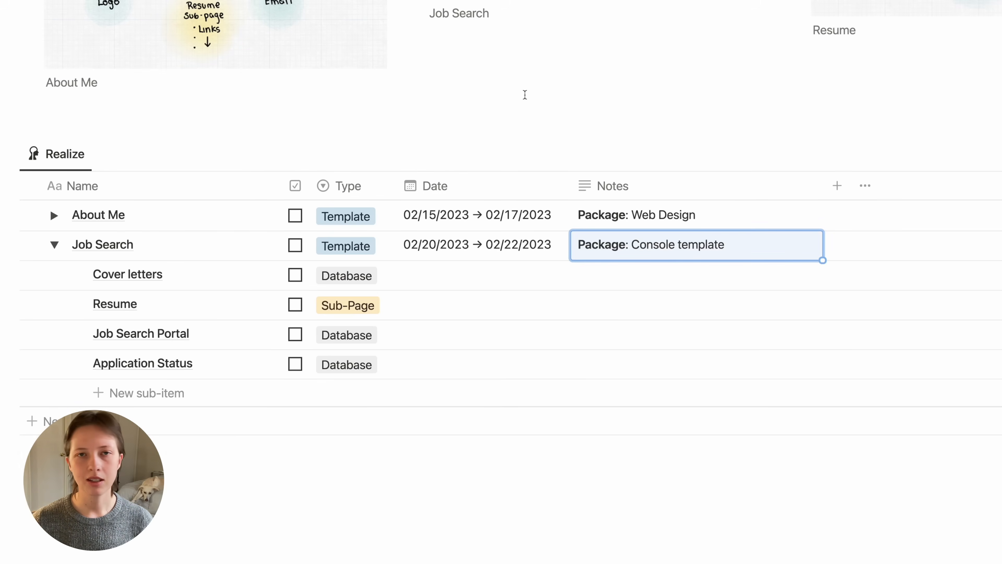
pyautogui.click(503, 131)
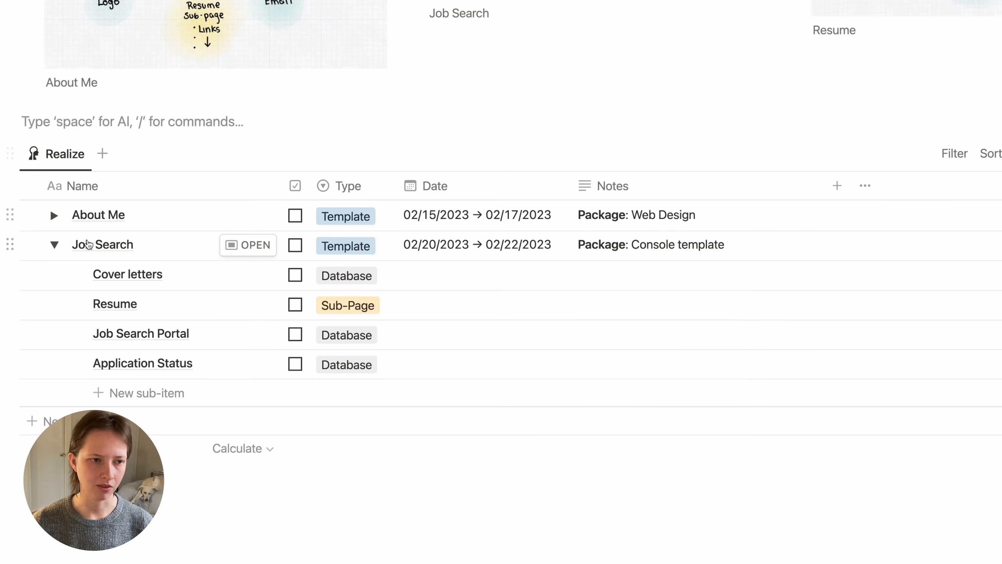
# Step: Collapse Job Search and give the word Package in both notes a yellow background
pyautogui.click(54, 244)
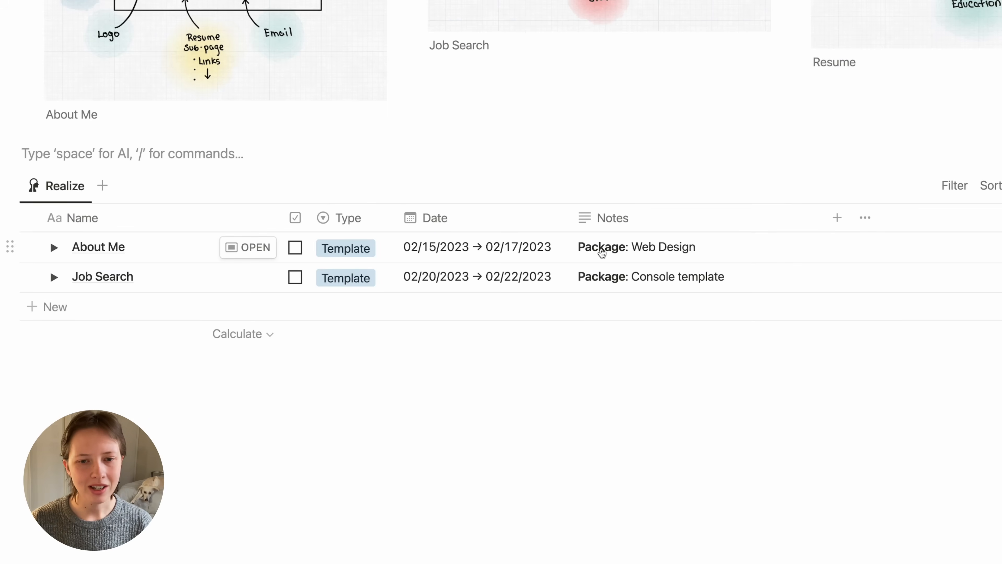
pyautogui.click(602, 251)
pyautogui.doubleClick(600, 247)
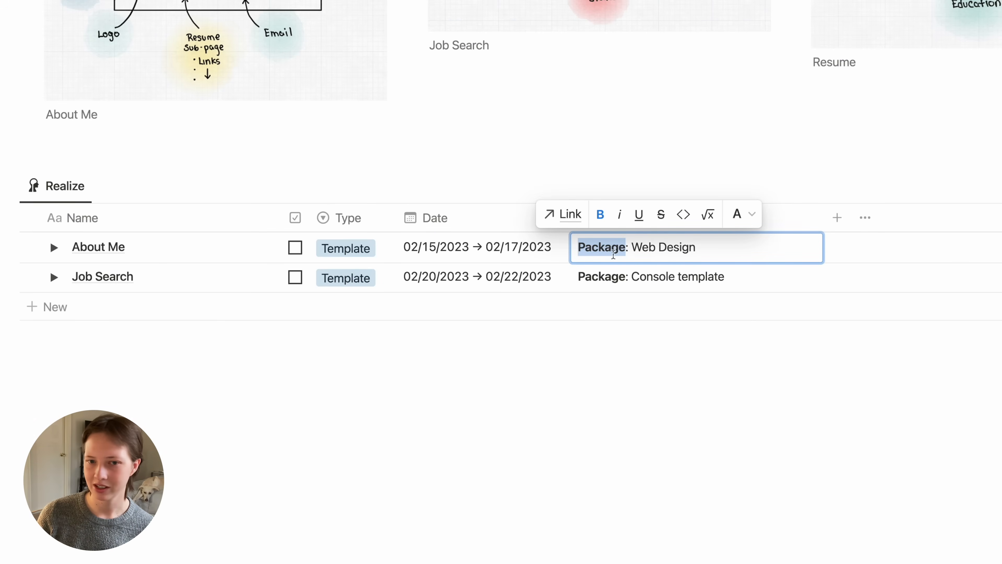
pyautogui.click(753, 215)
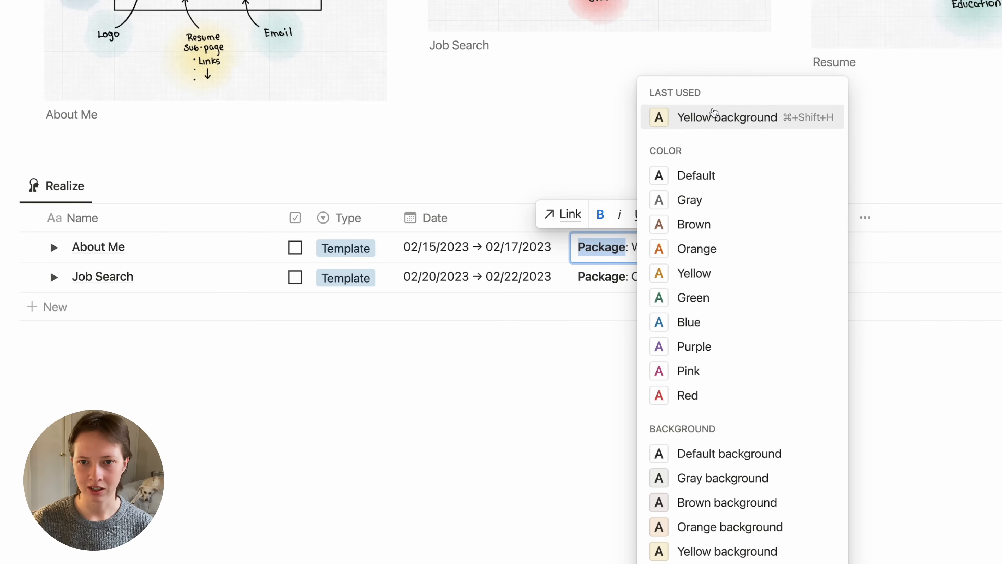
pyautogui.click(710, 118)
pyautogui.click(190, 158)
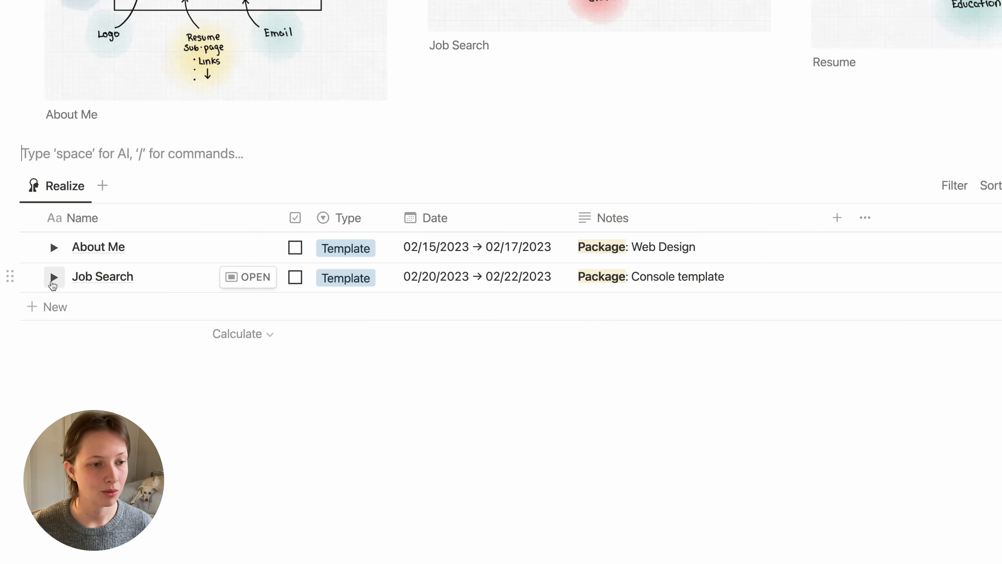
# Step: Expand the Job Search item and add a Select property to the Project Planner database
pyautogui.click(53, 279)
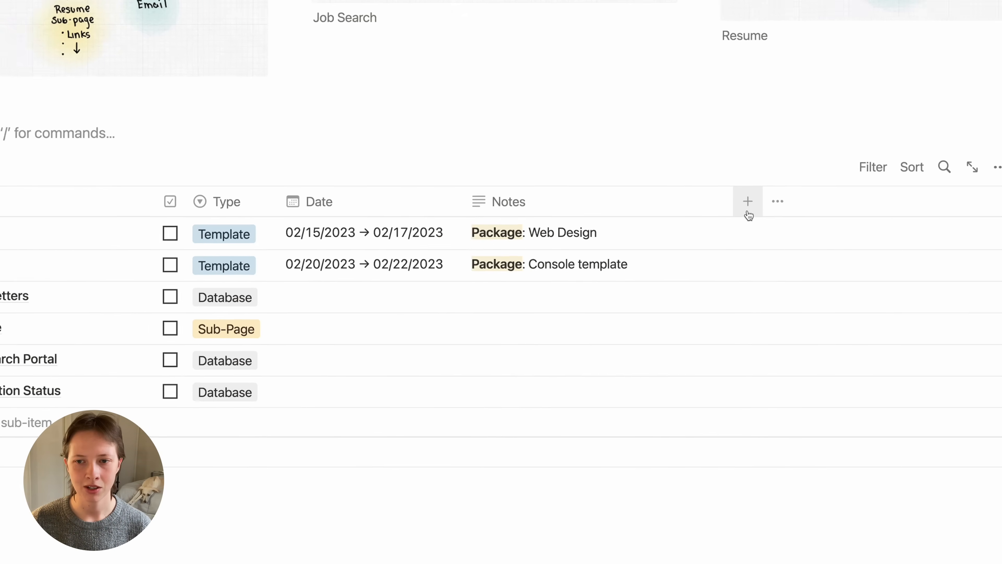
pyautogui.click(847, 206)
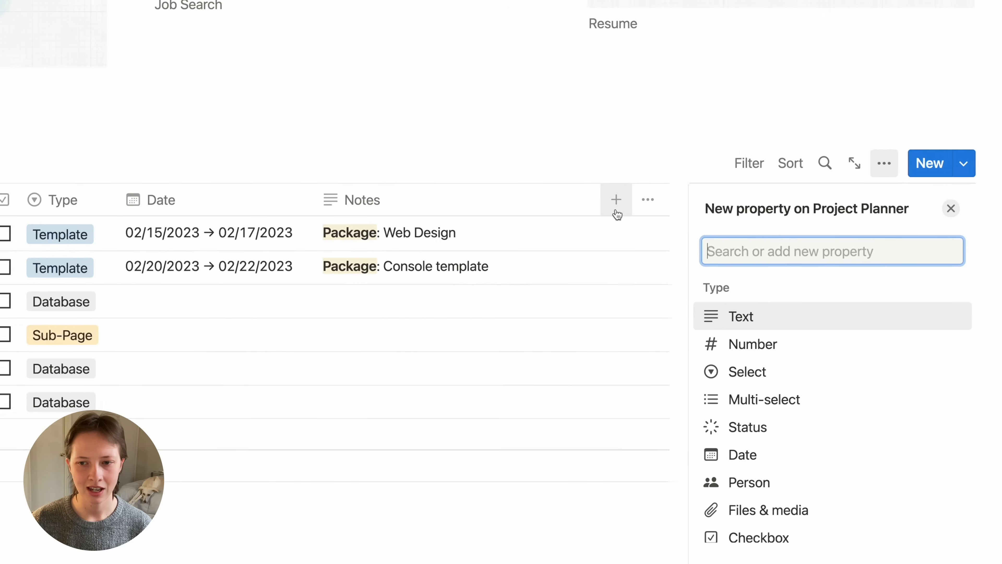
pyautogui.click(772, 383)
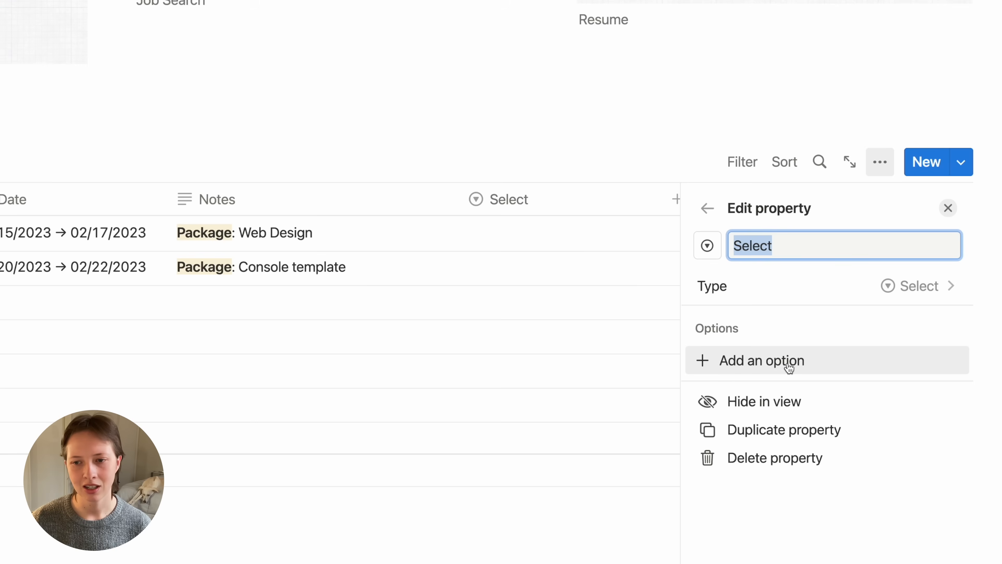
# Step: Add the options Sprint 1 and Sprint 2 to the new Select property
pyautogui.click(838, 370)
pyautogui.write('Sprint 1')
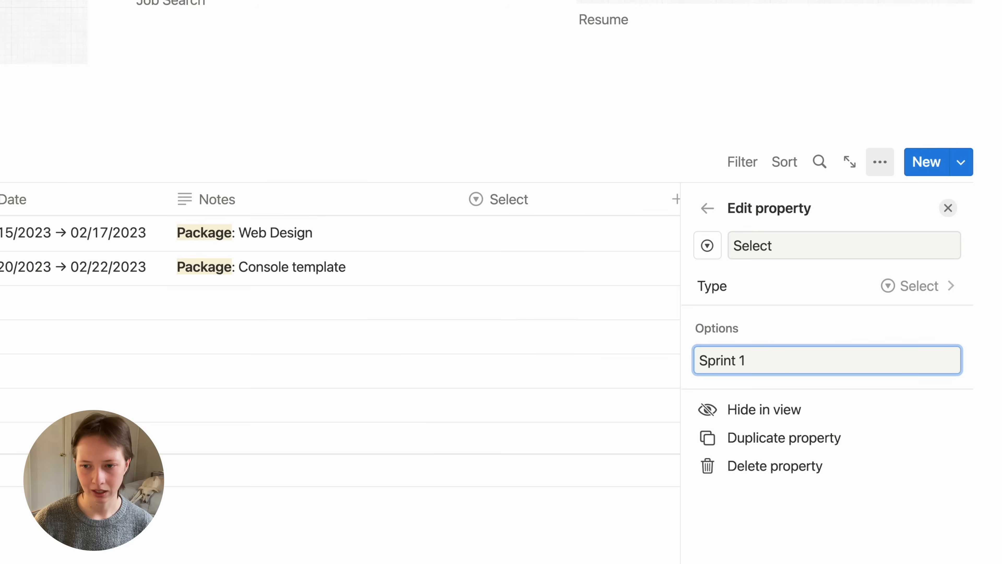
pyautogui.press('Return')
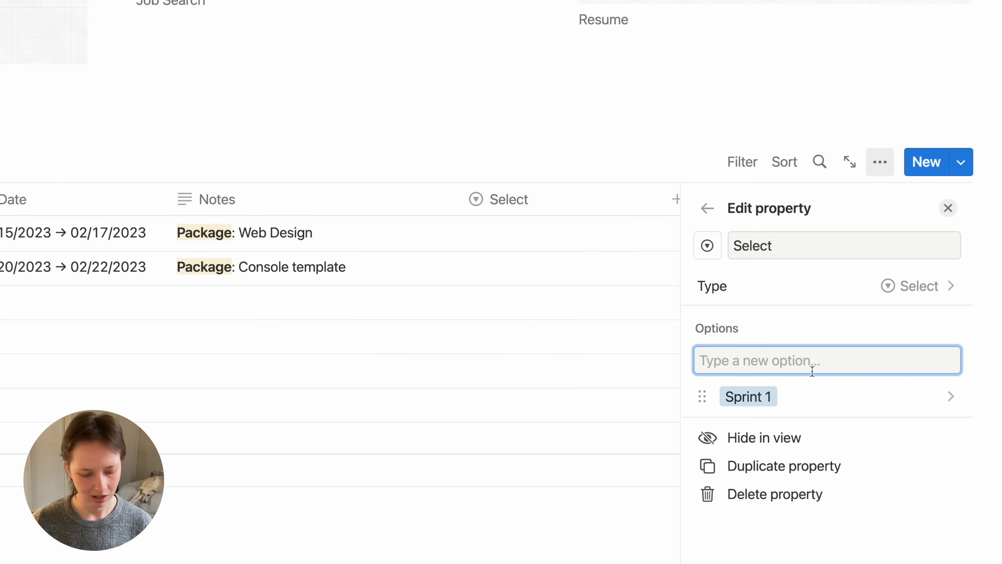
pyautogui.write('Sprint 2')
pyautogui.press('Return')
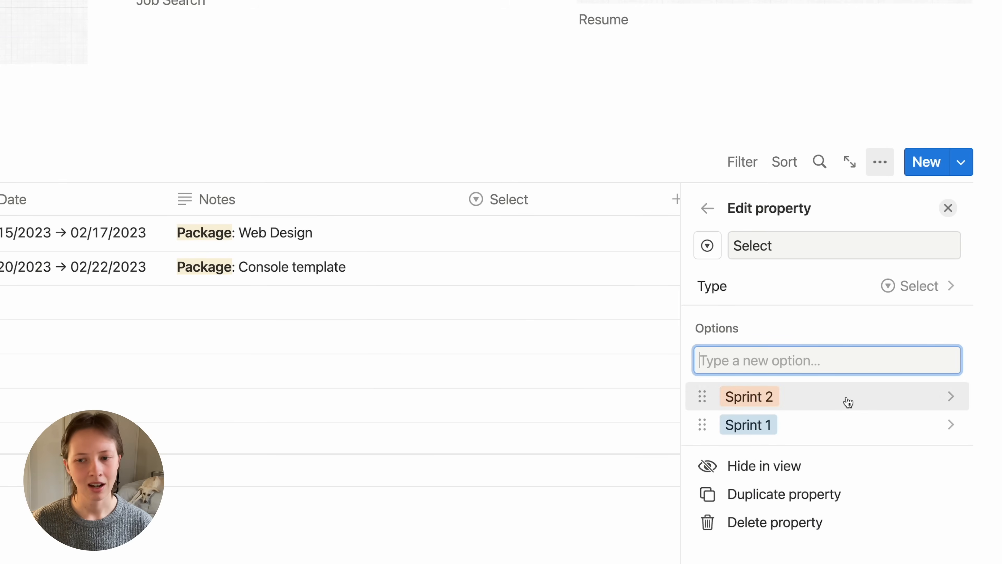
# Step: Change the color of both the Sprint 2 and Sprint 1 options to Light gray and finish editing the property
pyautogui.click(700, 400)
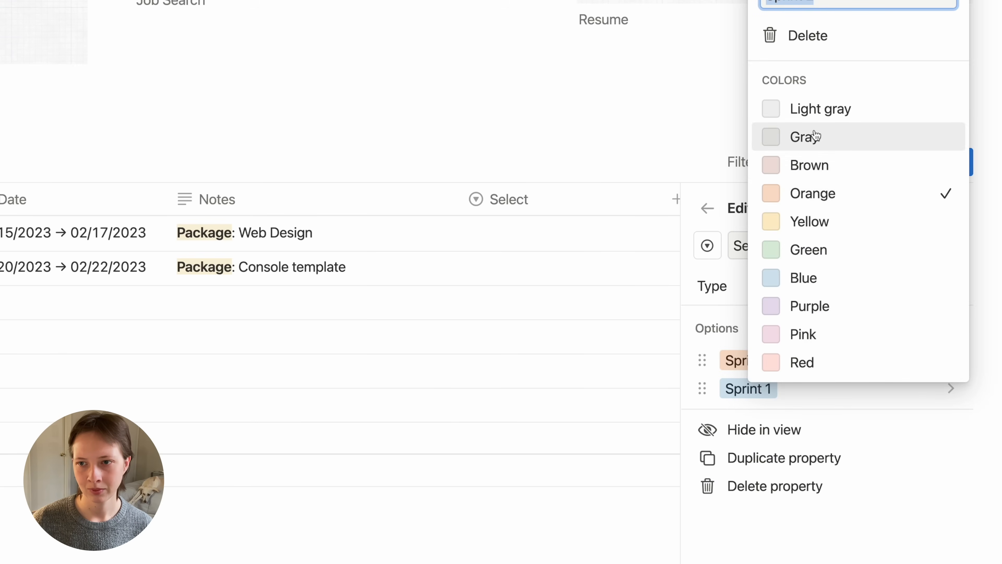
pyautogui.click(790, 108)
pyautogui.click(710, 379)
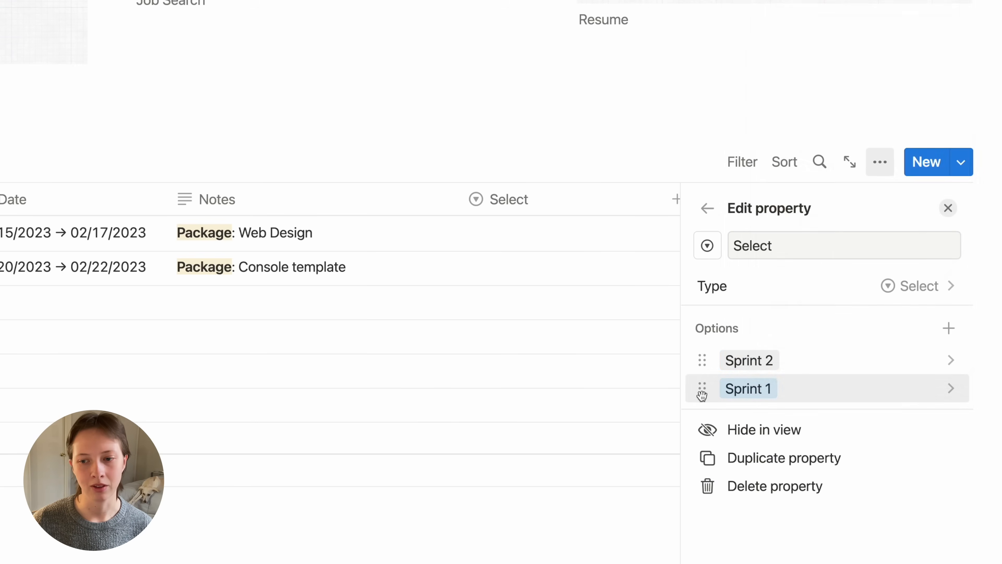
pyautogui.click(701, 391)
pyautogui.click(800, 110)
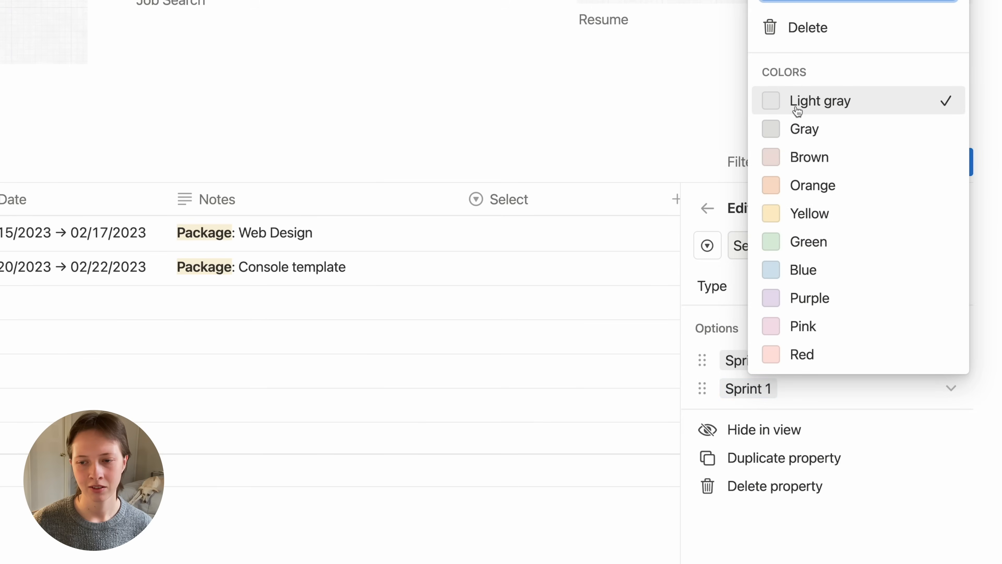
pyautogui.click(636, 187)
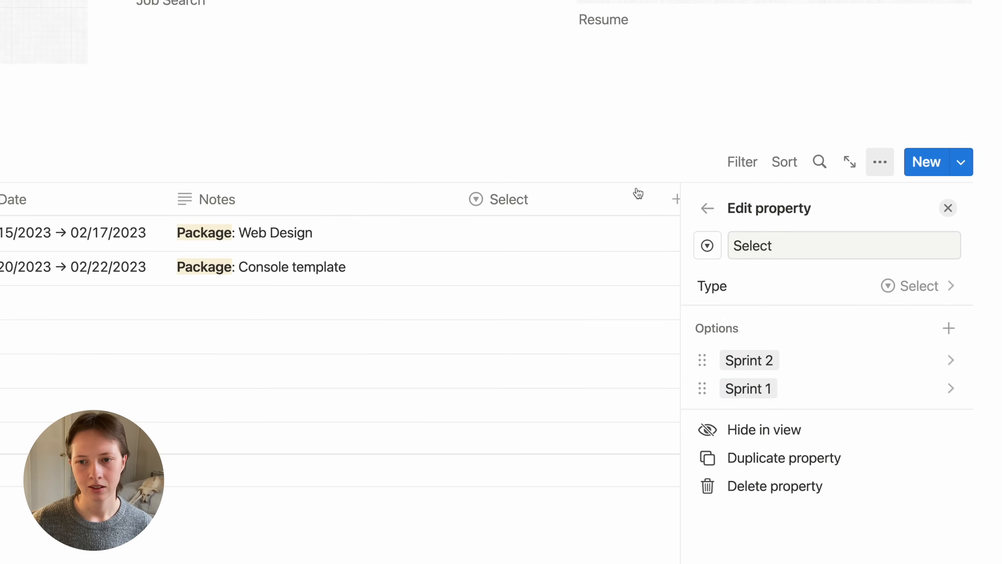
pyautogui.click(948, 210)
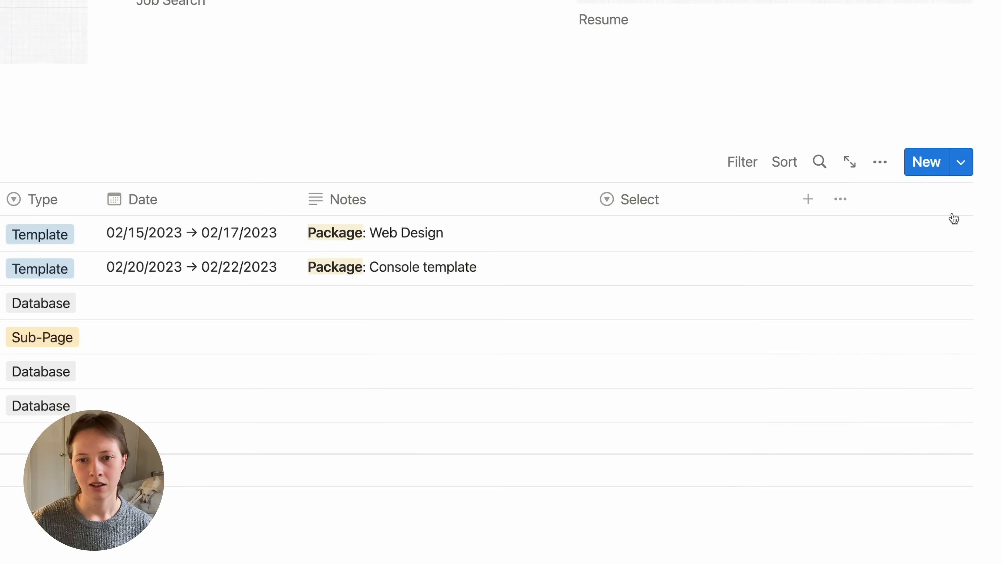
# Step: Assign Sprint 1 to About Me and Sprint 2 to Job Search in the Select column
pyautogui.click(637, 248)
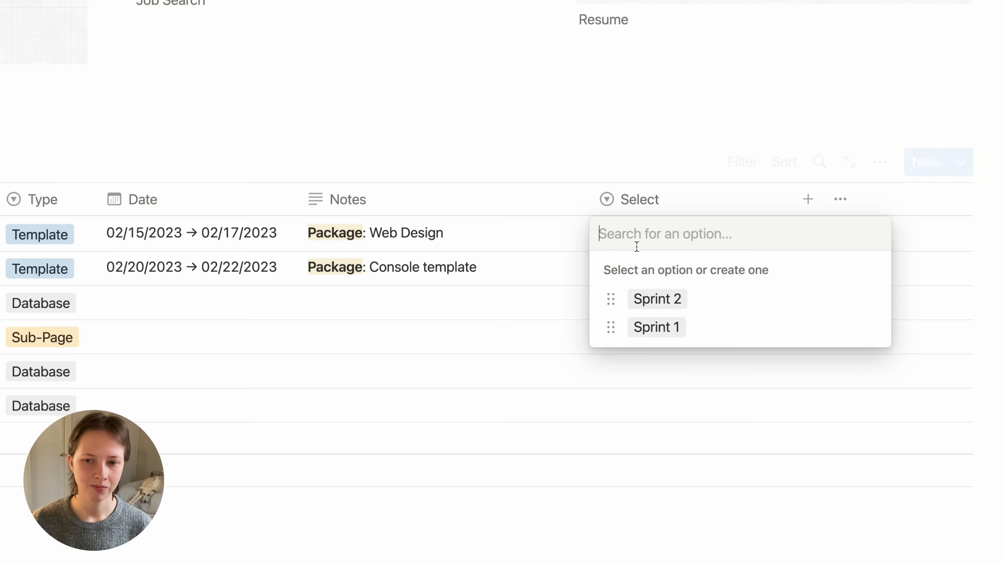
pyautogui.click(652, 338)
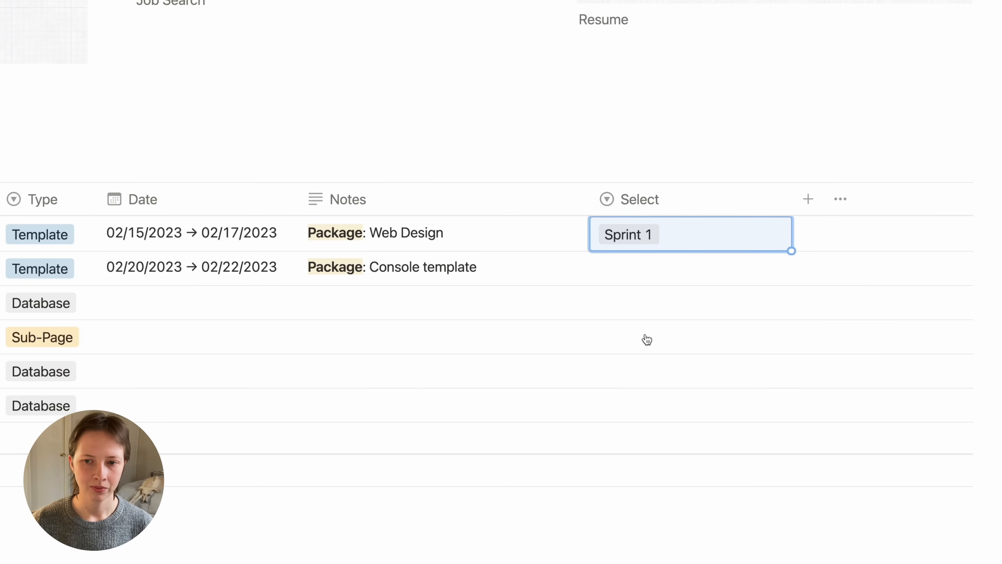
pyautogui.click(639, 268)
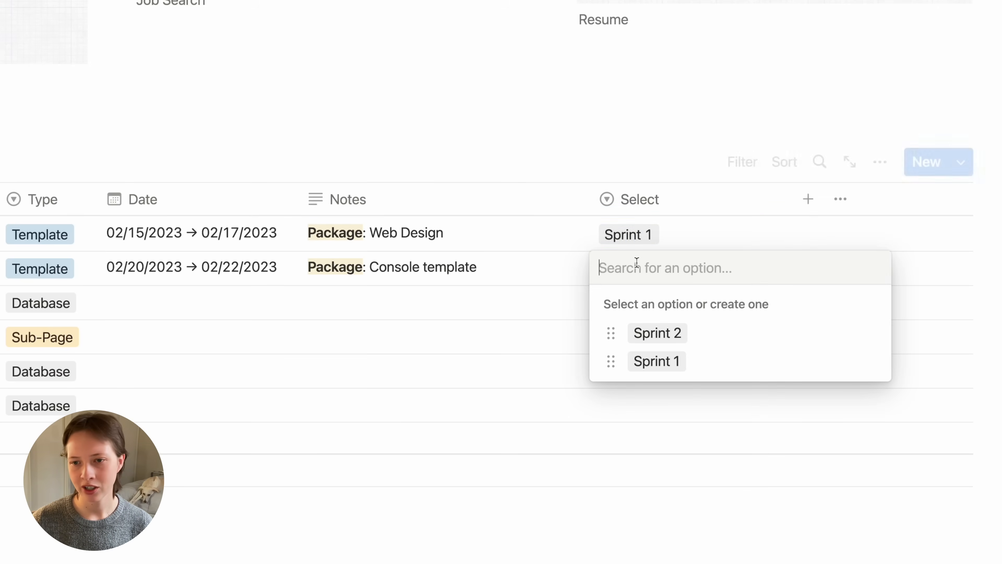
pyautogui.click(662, 343)
pyautogui.click(903, 148)
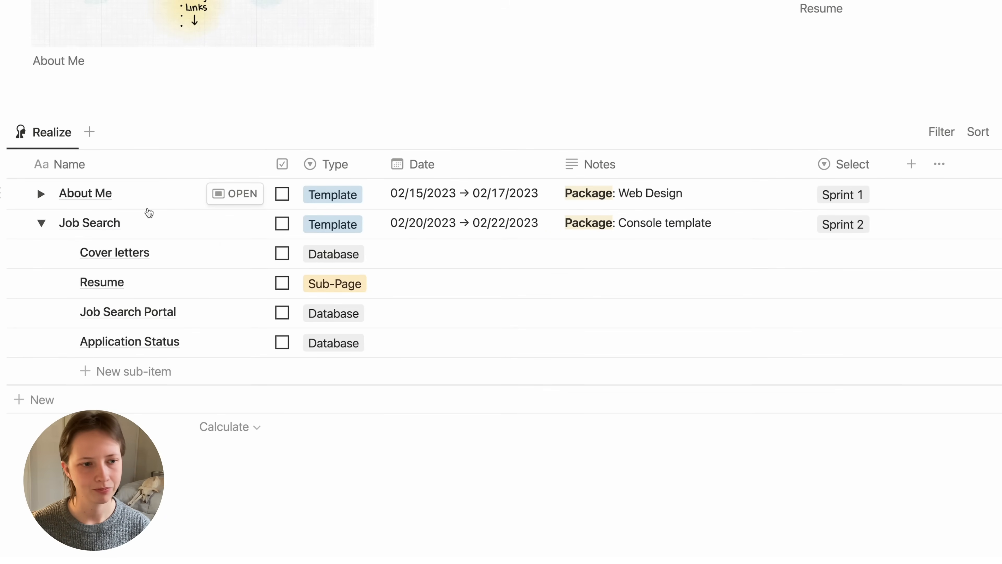
# Step: Collapse Job Search, expand About Me, and add a Rollup property named Progress to the Project Planner database
pyautogui.click(41, 224)
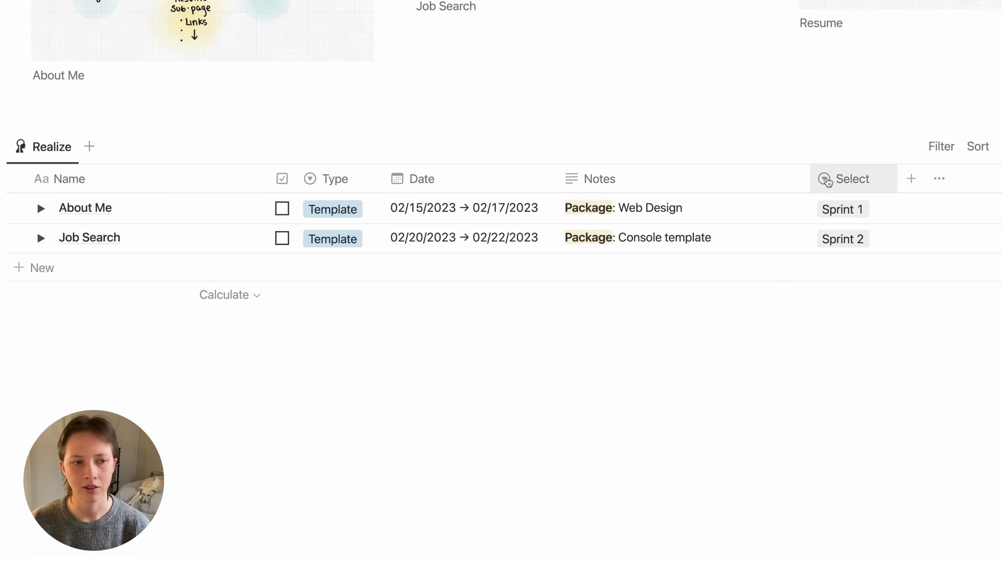
pyautogui.click(35, 209)
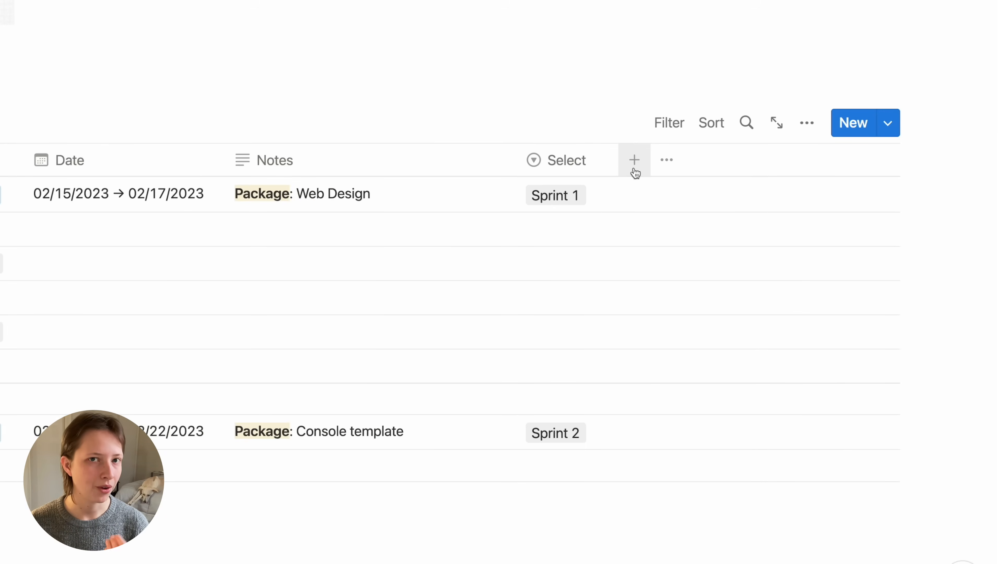
pyautogui.click(634, 170)
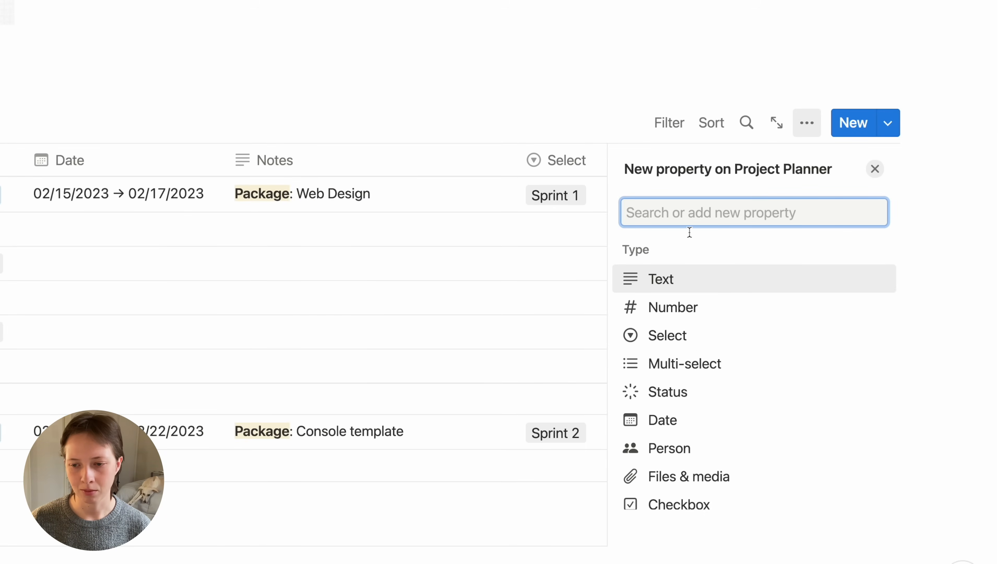
pyautogui.scroll(-6, 681, 395)
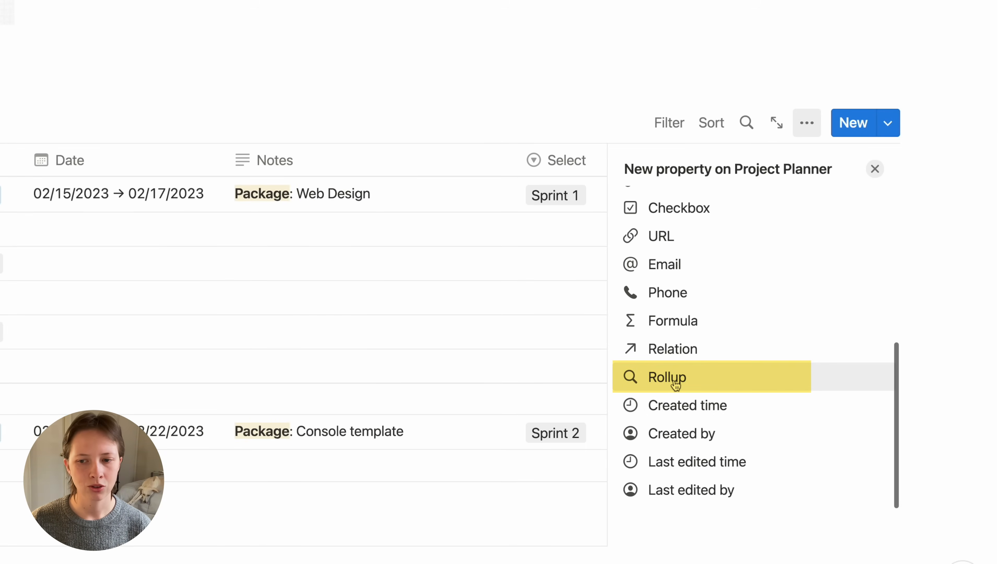
pyautogui.click(676, 378)
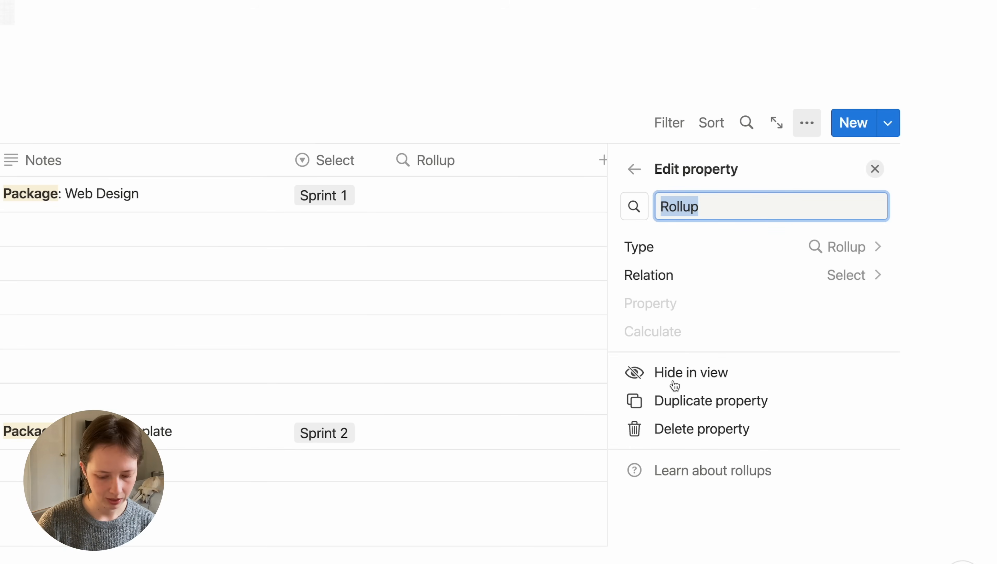
pyautogui.write('Progress')
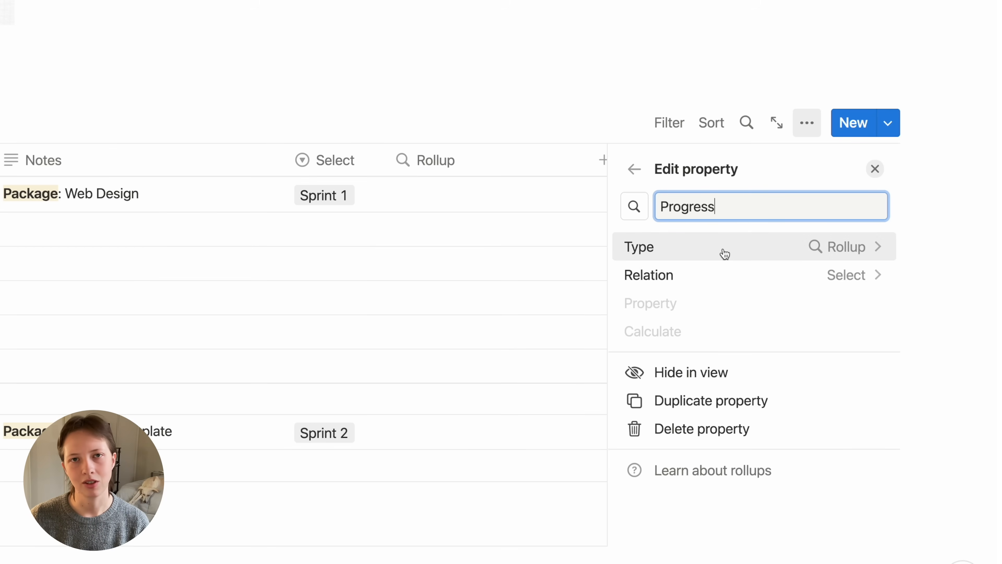
# Step: Configure the Progress rollup to use the Sub Parts relation and the Done property, calculated as Percent checked
pyautogui.click(728, 280)
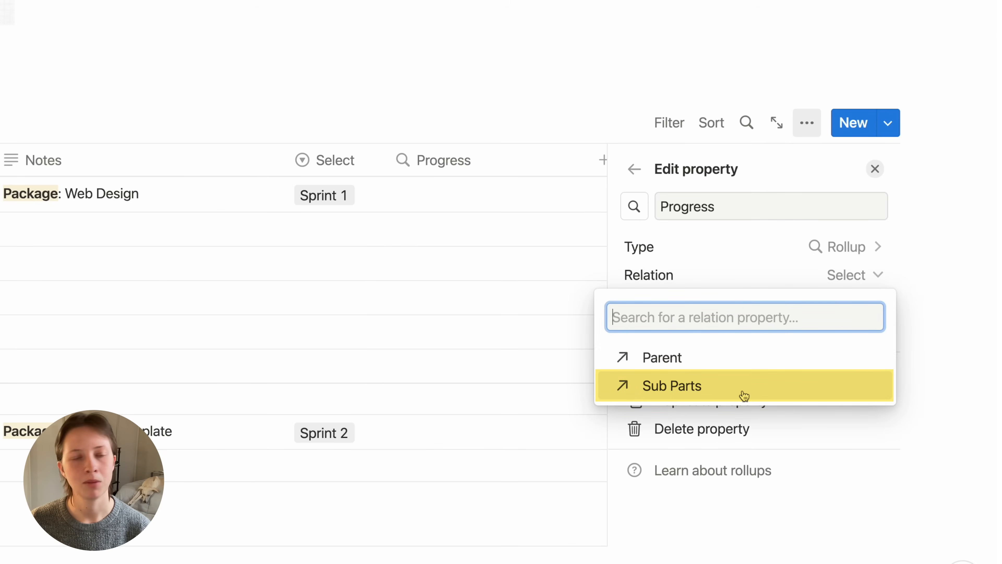
pyautogui.click(744, 395)
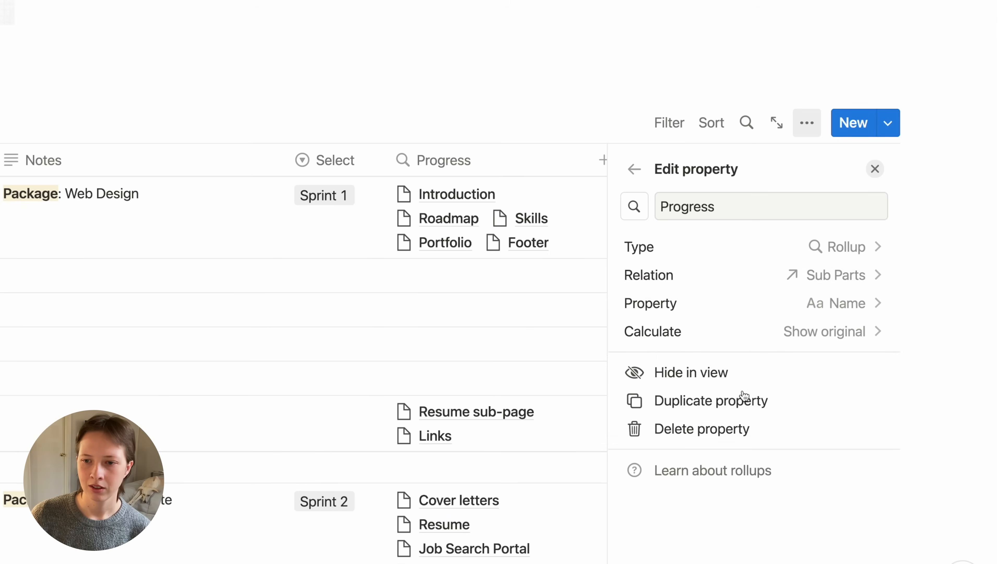
pyautogui.click(778, 308)
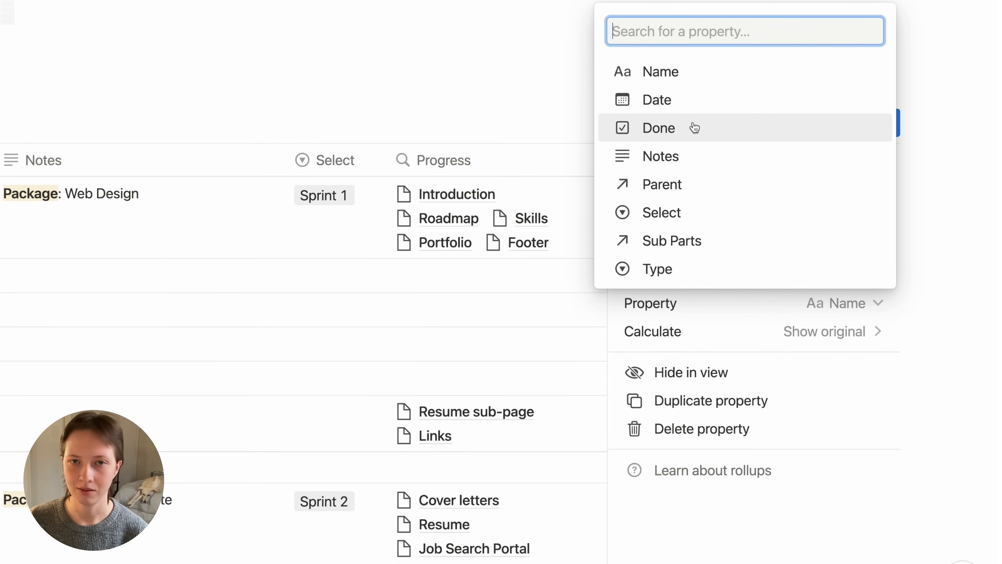
pyautogui.click(695, 128)
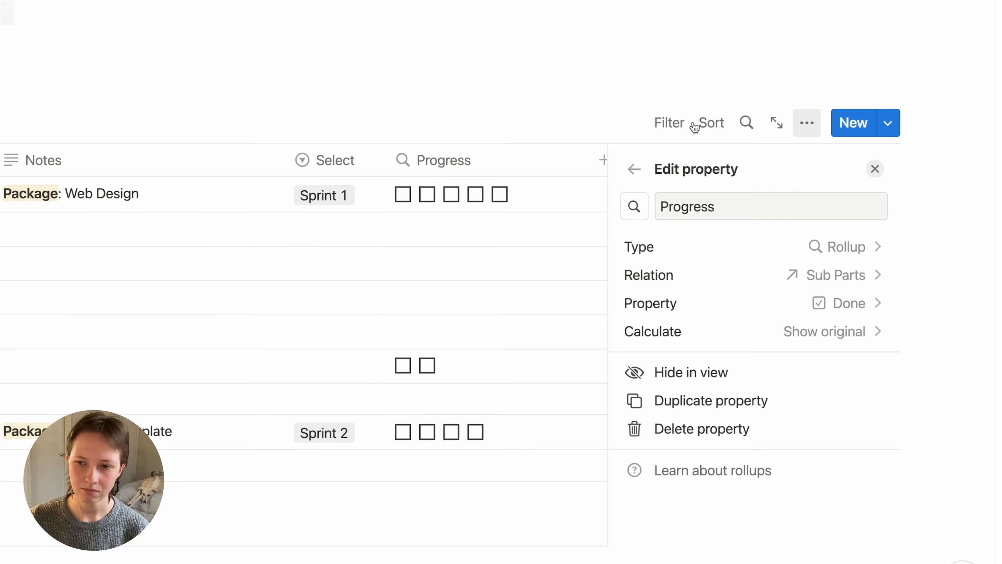
pyautogui.click(731, 336)
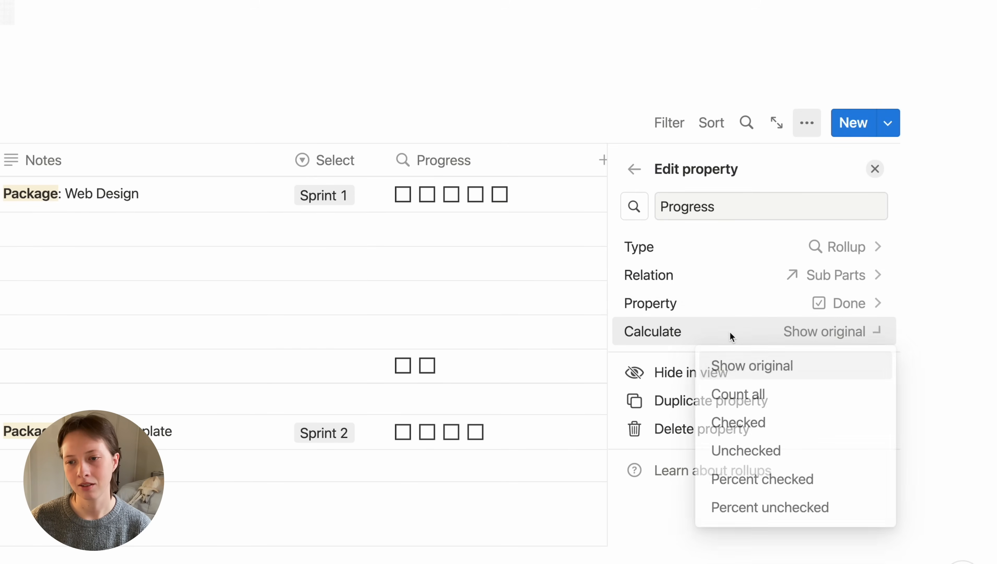
pyautogui.click(789, 482)
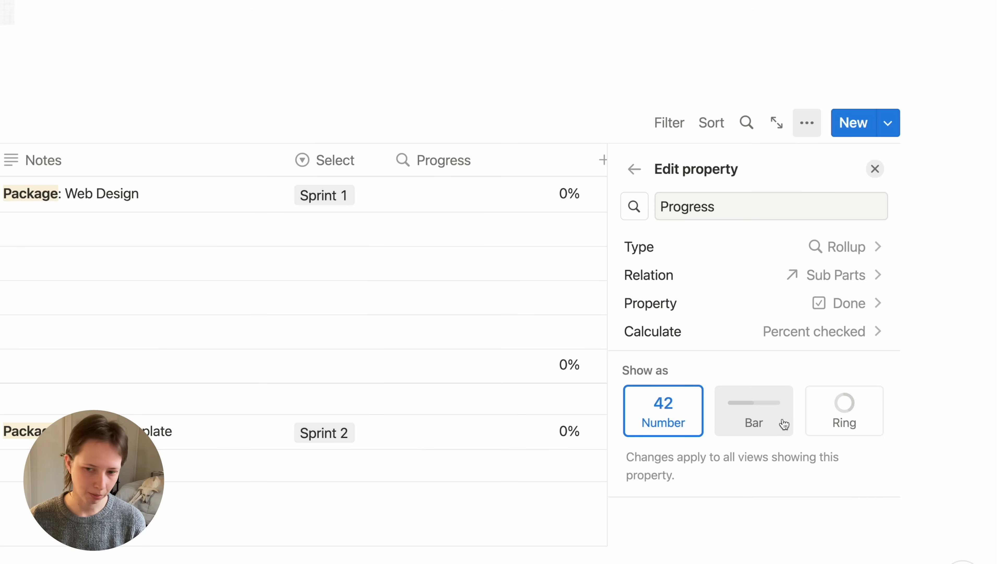
# Step: Show Progress as a blue ring without the number and move its column directly after Name
pyautogui.click(852, 412)
pyautogui.scroll(-5, 850, 408)
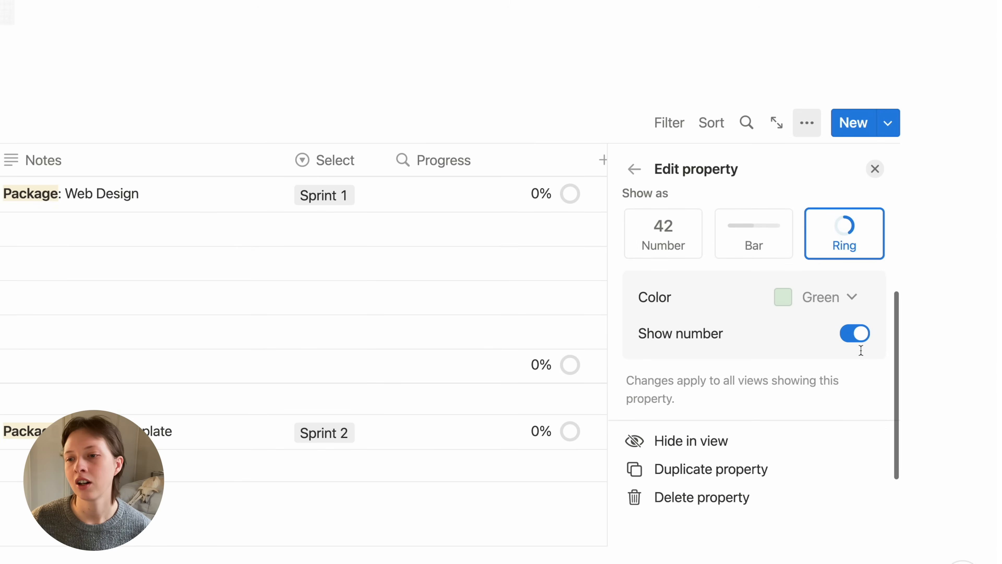
pyautogui.click(825, 300)
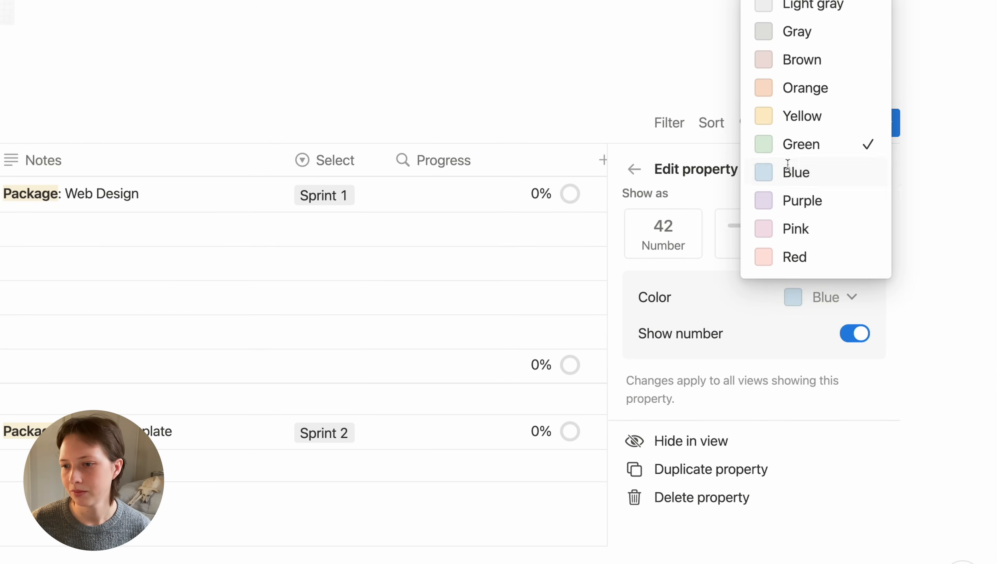
pyautogui.click(789, 172)
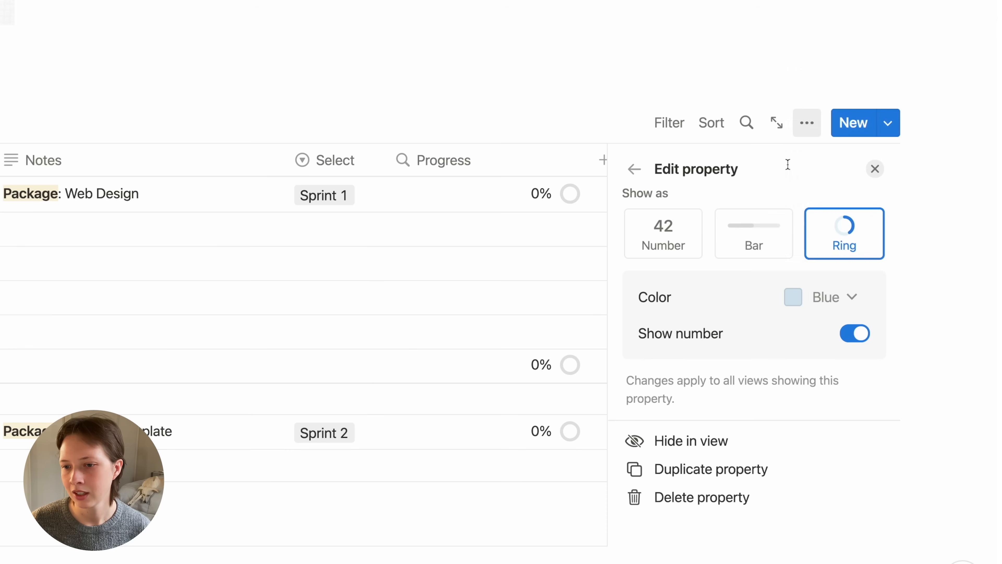
pyautogui.click(857, 342)
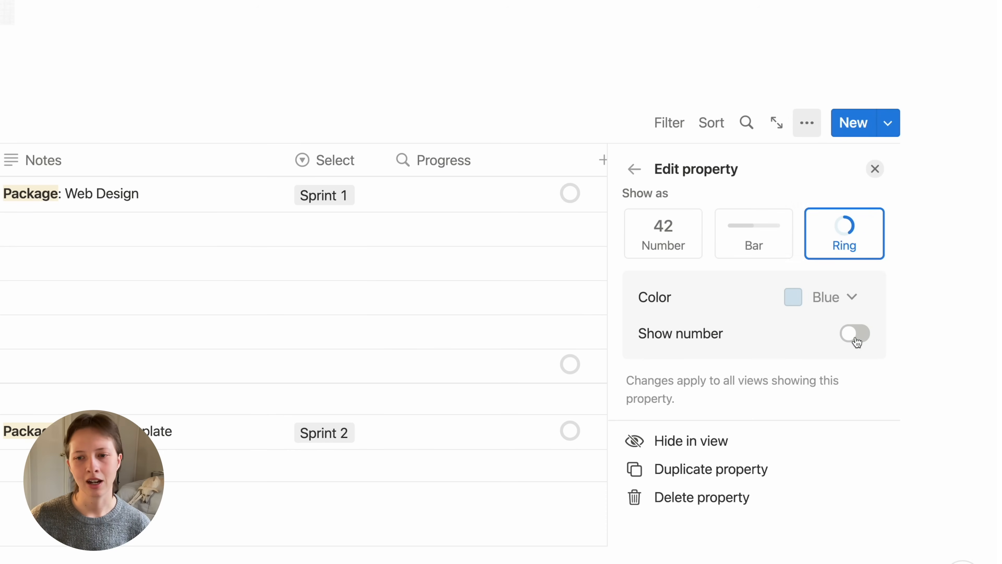
pyautogui.click(881, 170)
pyautogui.moveTo(817, 157); pyautogui.dragTo(369, 159)
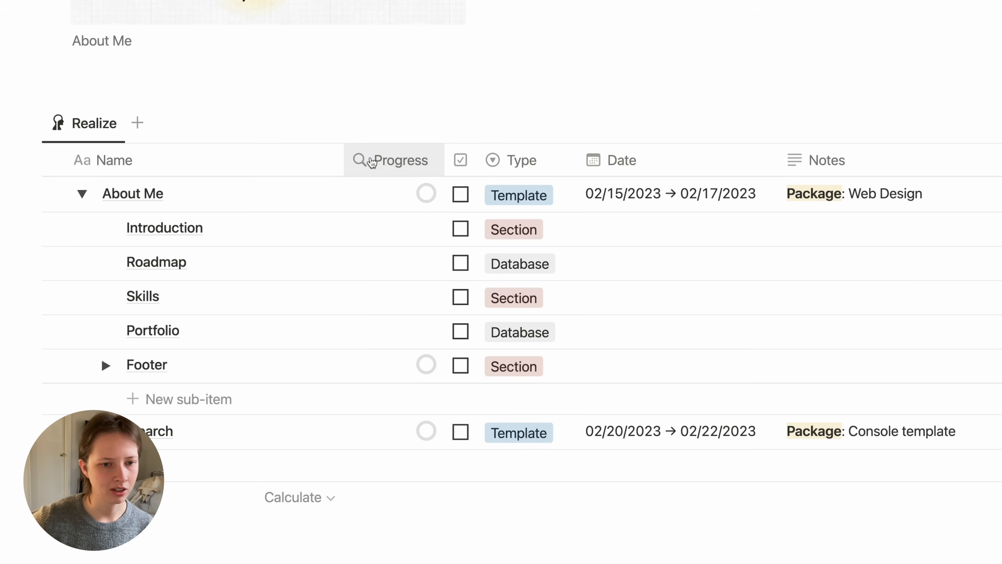
# Step: Check off Introduction, Roadmap, Skills and Portfolio under About Me, plus Footer's sub-items Resume sub-page and Links
pyautogui.scroll(-1, 370, 162)
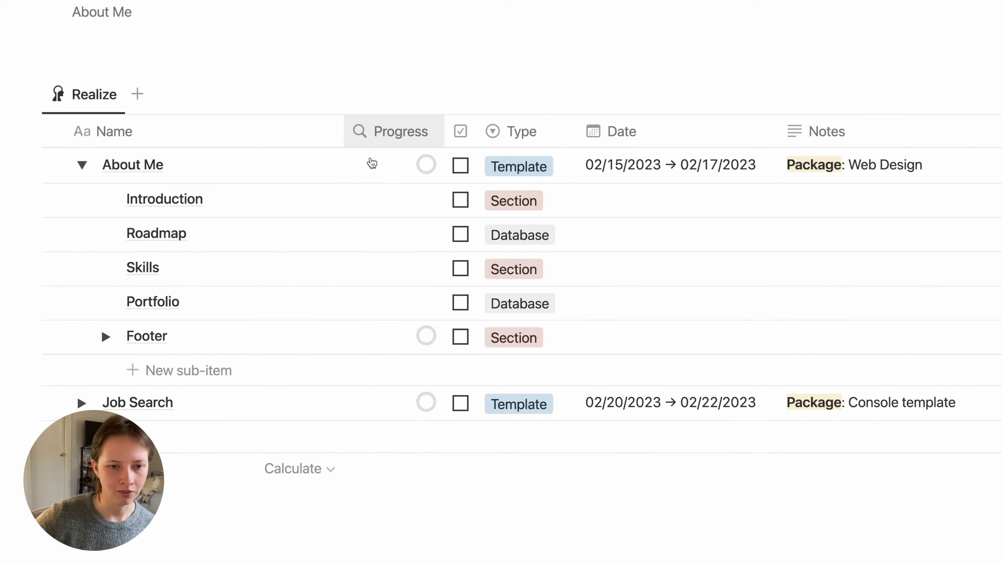
pyautogui.click(459, 207)
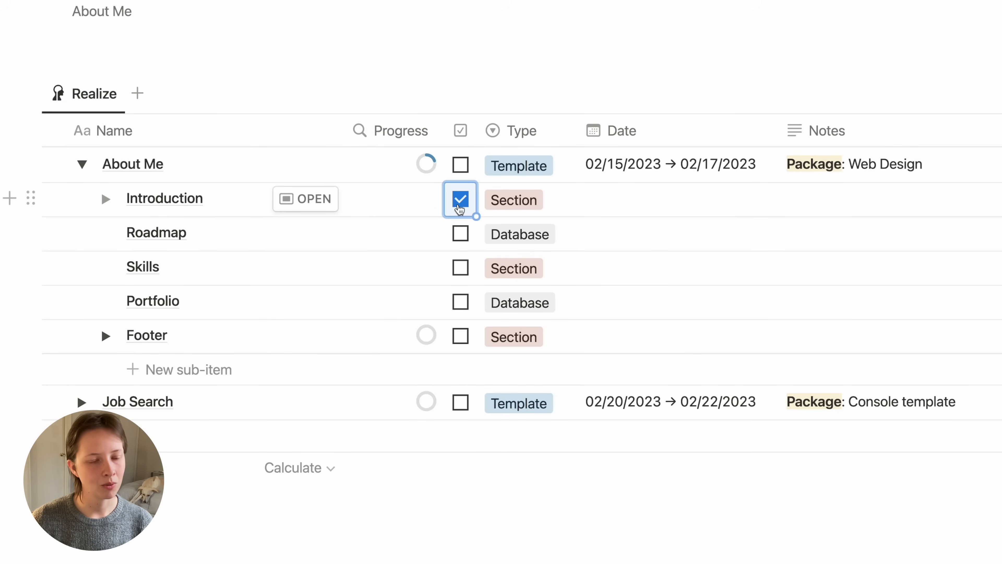
pyautogui.click(460, 236)
pyautogui.click(462, 267)
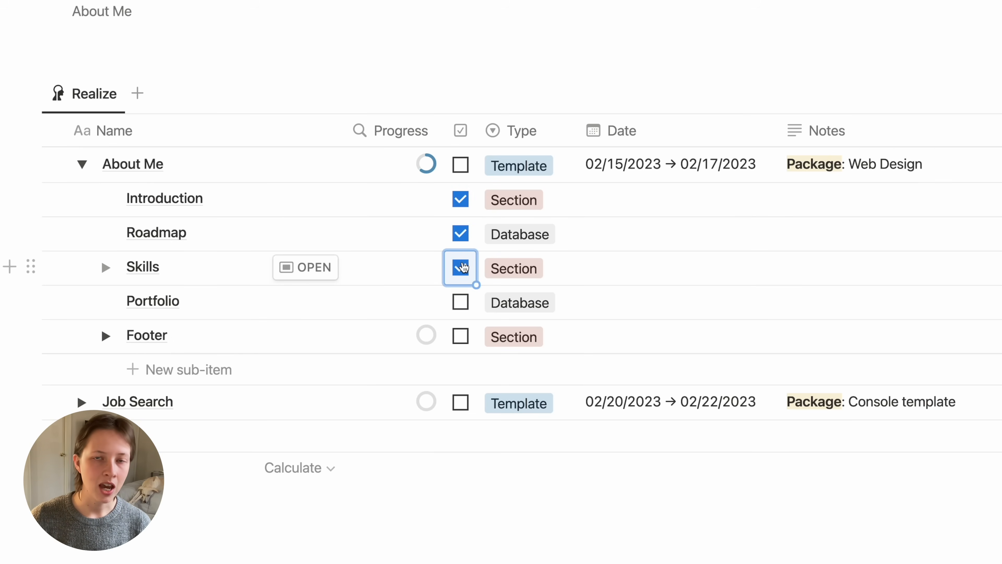
pyautogui.click(459, 301)
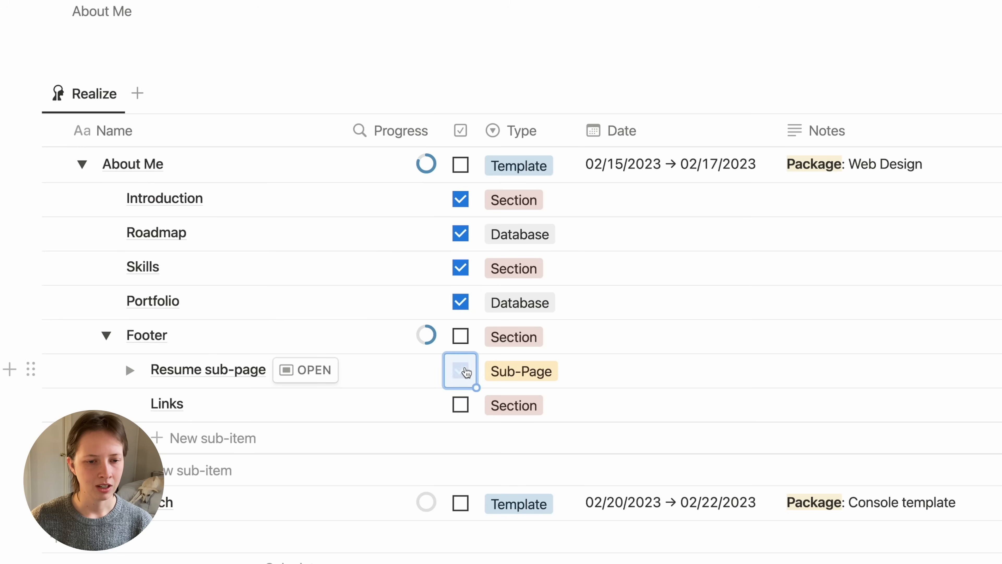
pyautogui.click(460, 369)
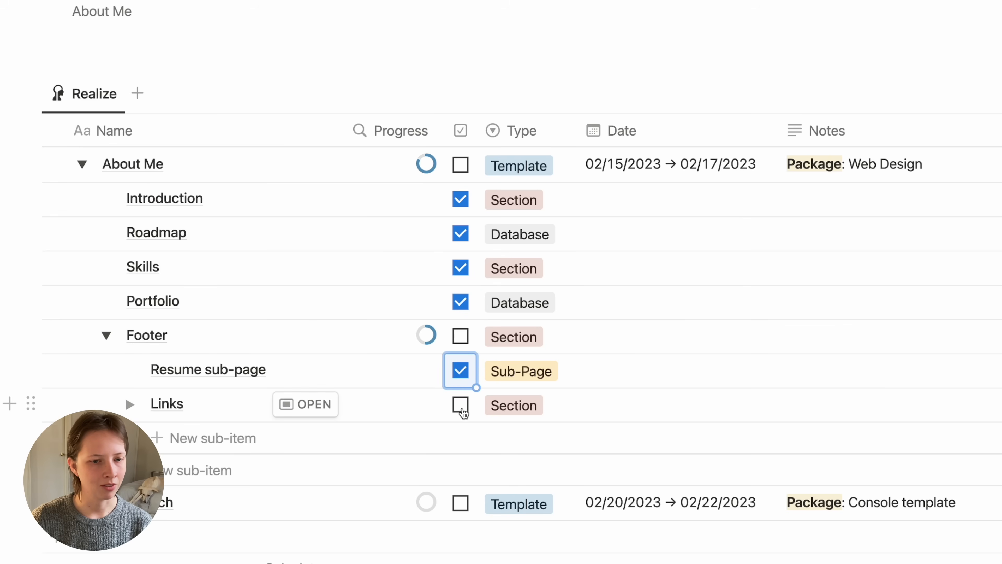
pyautogui.click(460, 405)
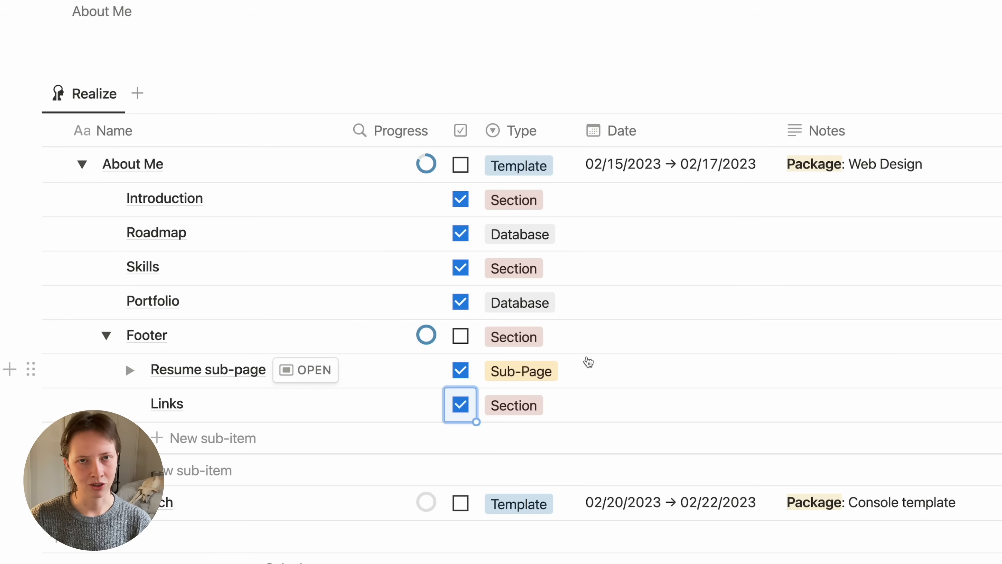
# Step: Collapse Footer and check it off, then collapse About Me and the media toggle
pyautogui.click(106, 335)
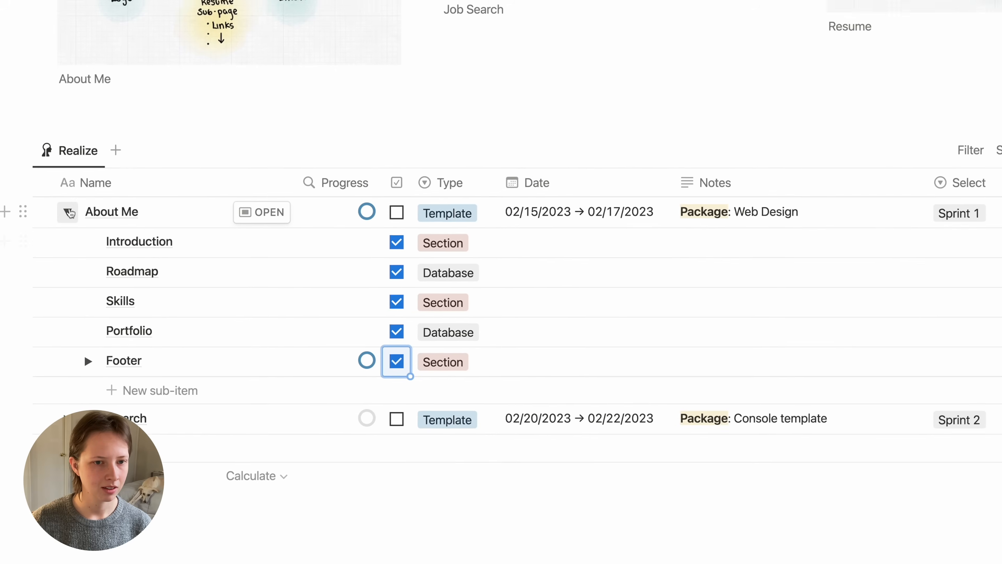
pyautogui.click(71, 209)
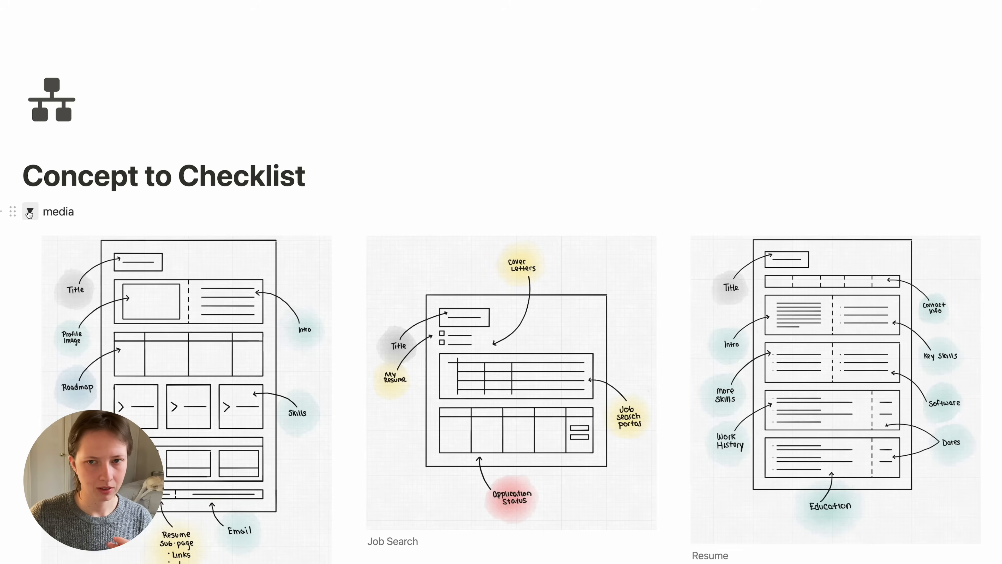
pyautogui.scroll(-1, 29, 213)
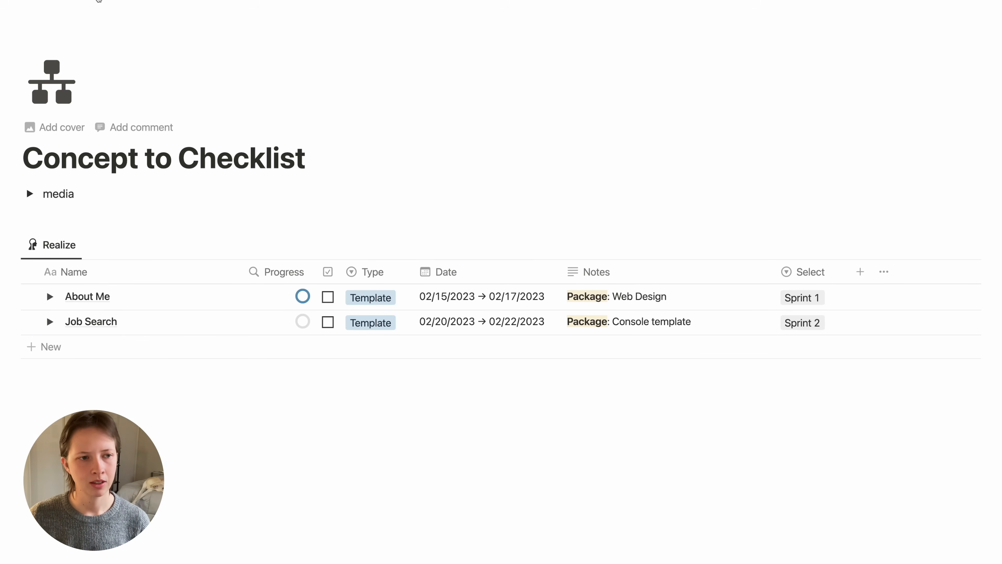
# Step: Examine the Analyze timeline of the finished example planner, then return to the Concept to Checklist page
pyautogui.click(98, 1)
pyautogui.scroll(-20, 148, 238)
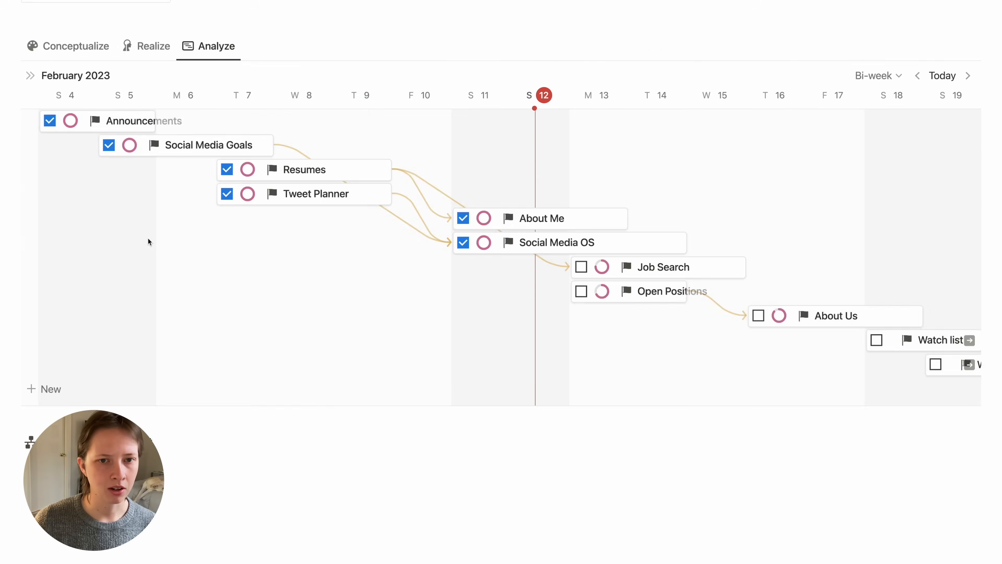
pyautogui.scroll(5, 148, 238)
pyautogui.click(87, 71)
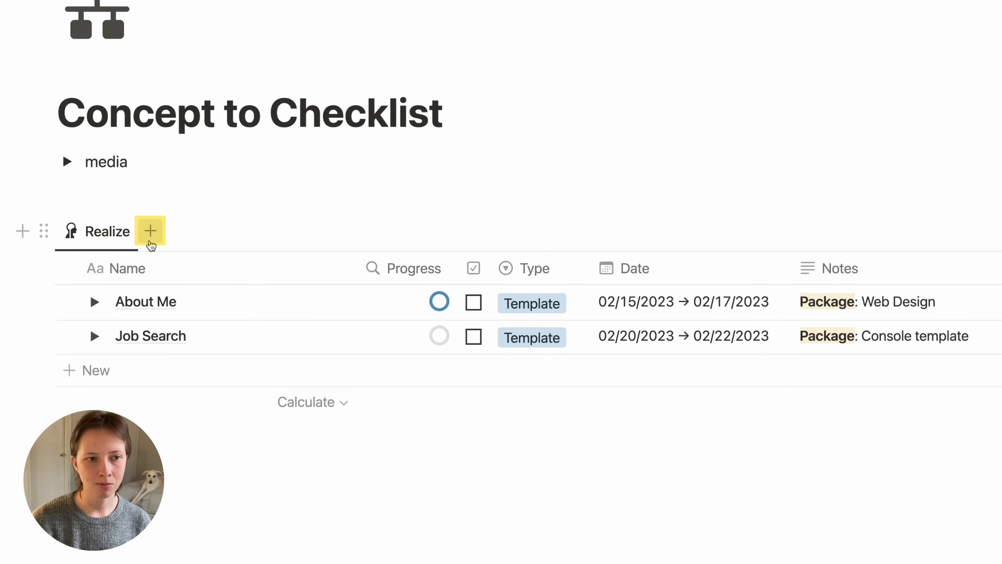
# Step: Add a database view named Conceptualize with the hierarchy icon and the Board layout
pyautogui.click(150, 231)
pyautogui.write('Co')
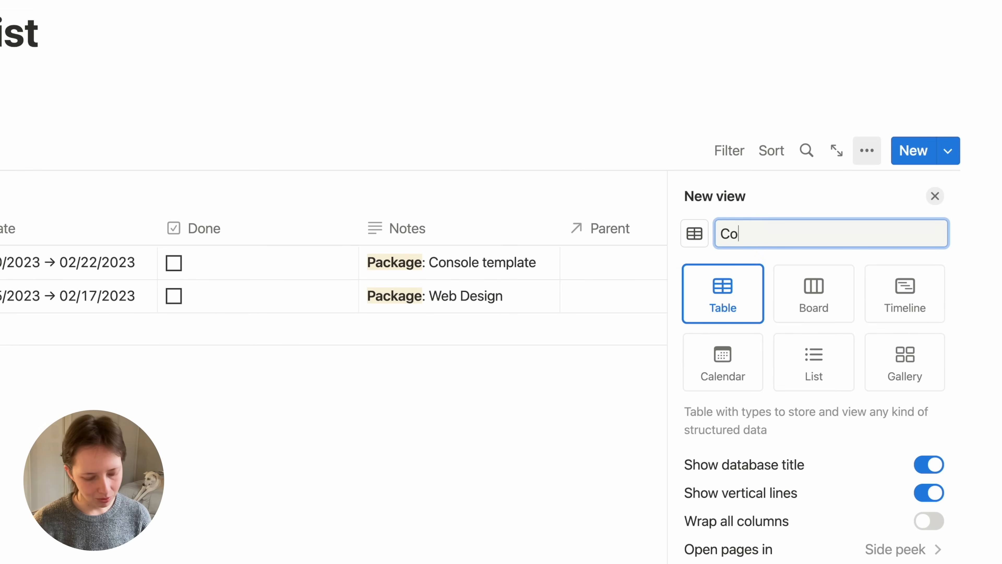
pyautogui.write('nceptualize')
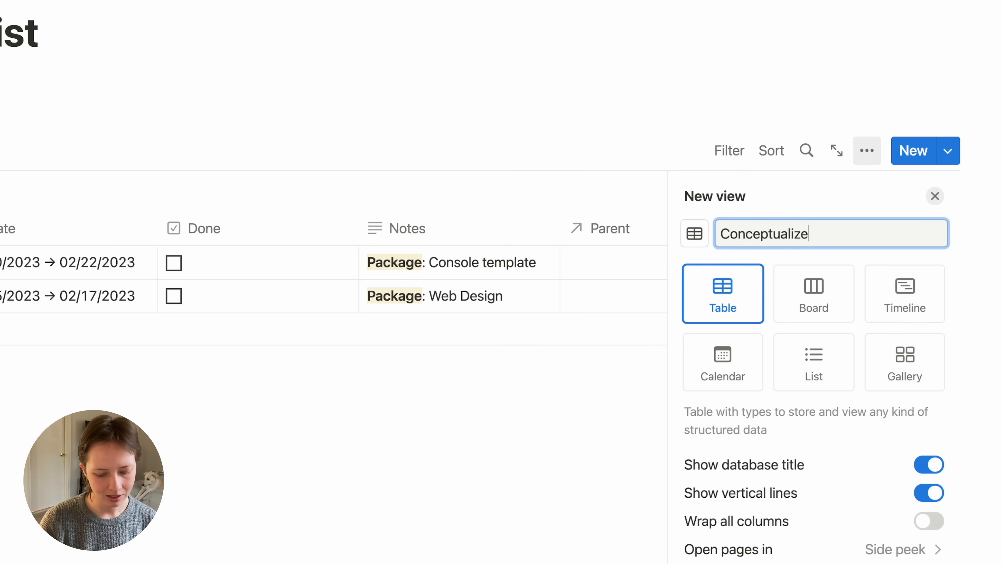
pyautogui.click(695, 234)
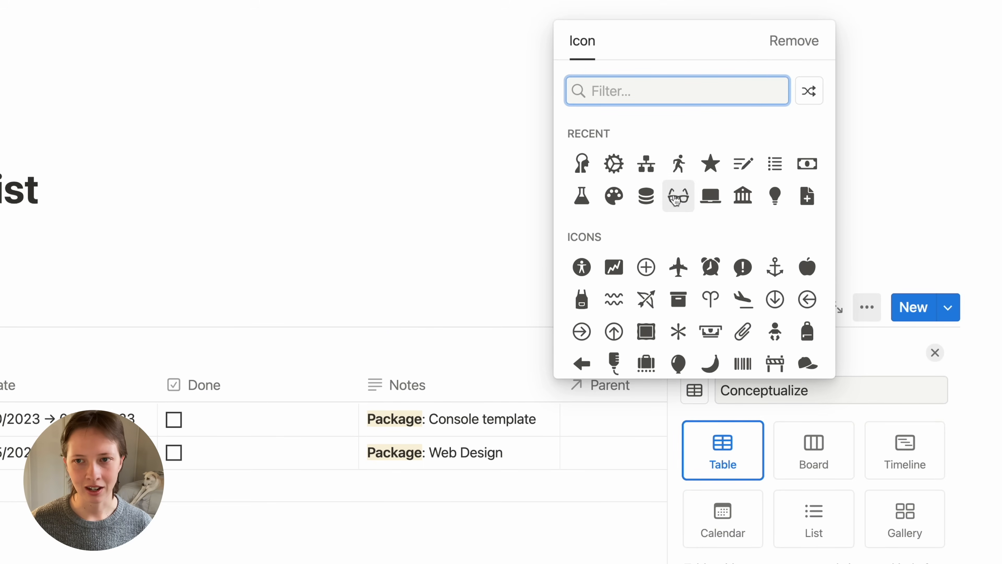
pyautogui.click(646, 174)
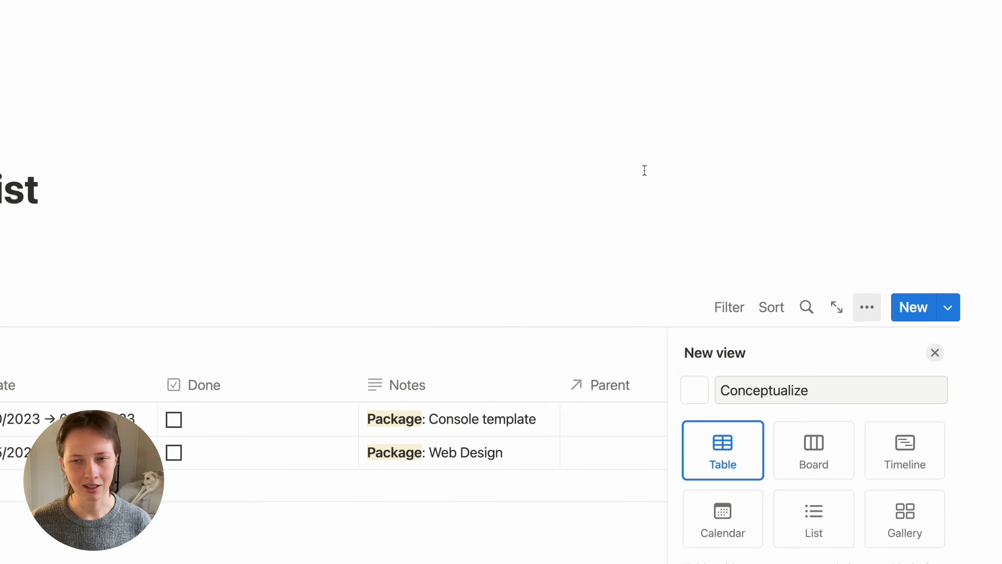
pyautogui.scroll(-5, 645, 171)
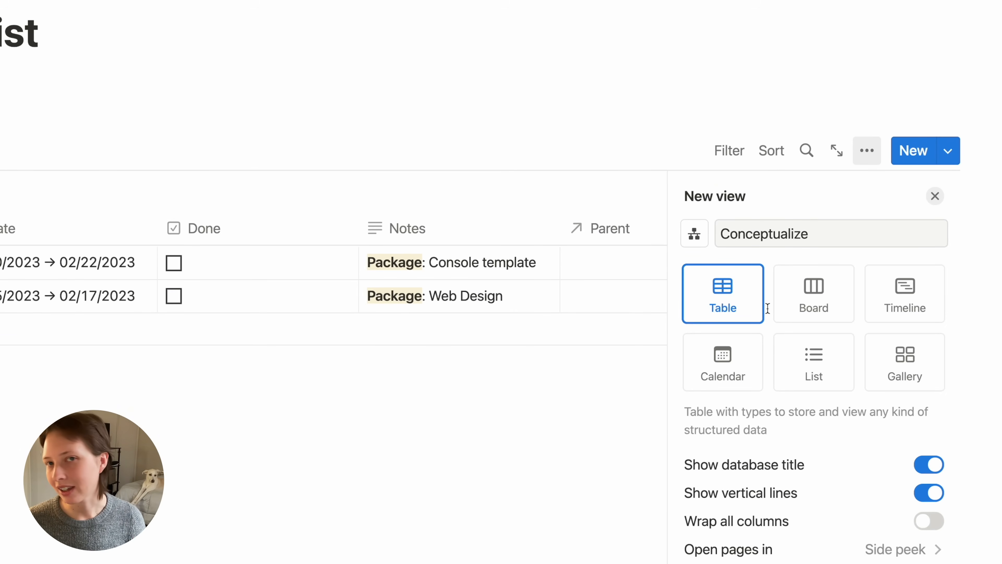
pyautogui.click(843, 304)
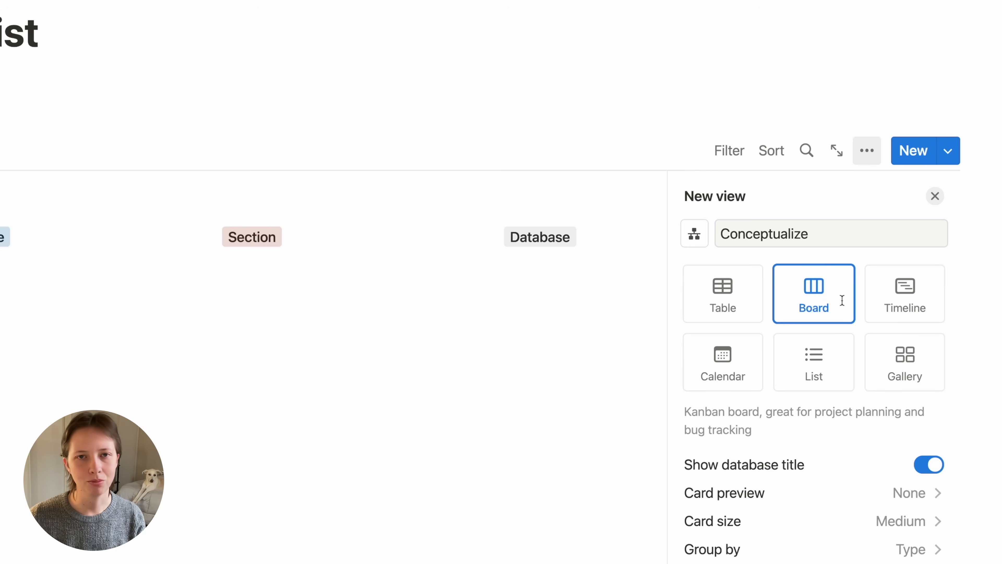
# Step: Set the Conceptualize board's card preview to Page content and its card size to Large
pyautogui.scroll(-4, 788, 418)
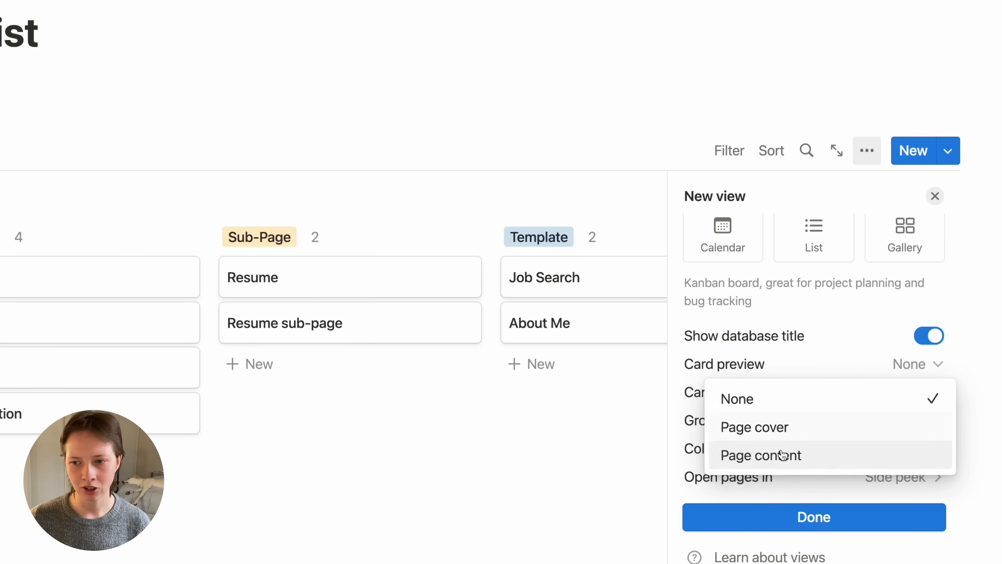
pyautogui.click(773, 466)
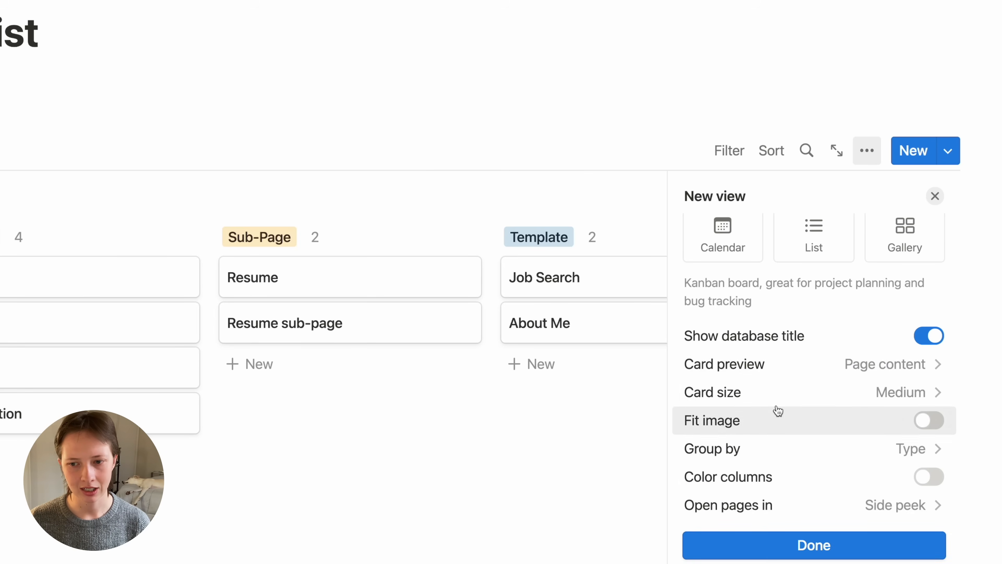
pyautogui.click(773, 395)
pyautogui.click(813, 490)
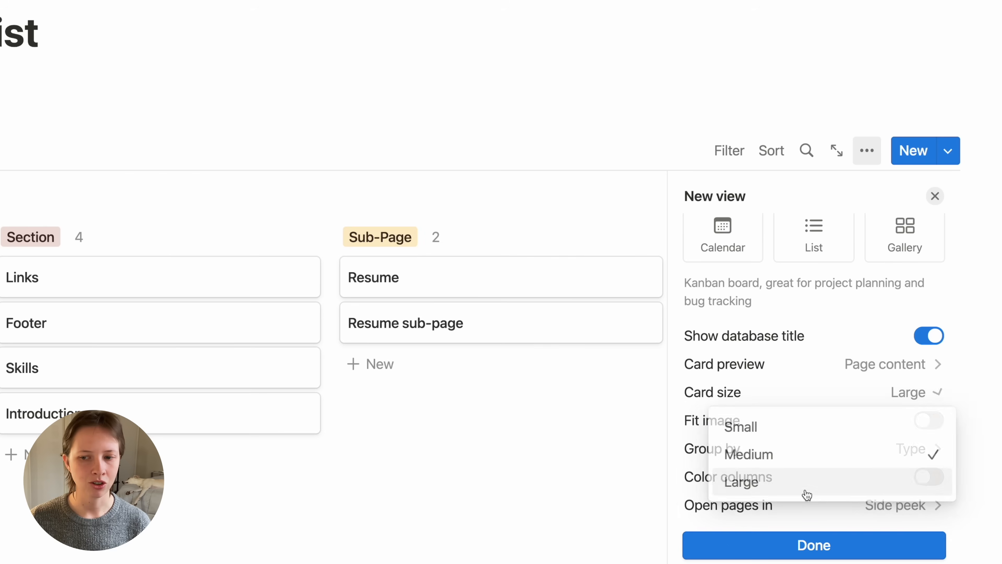
# Step: Group the Conceptualize board by the Sprint property
pyautogui.scroll(-1, 832, 461)
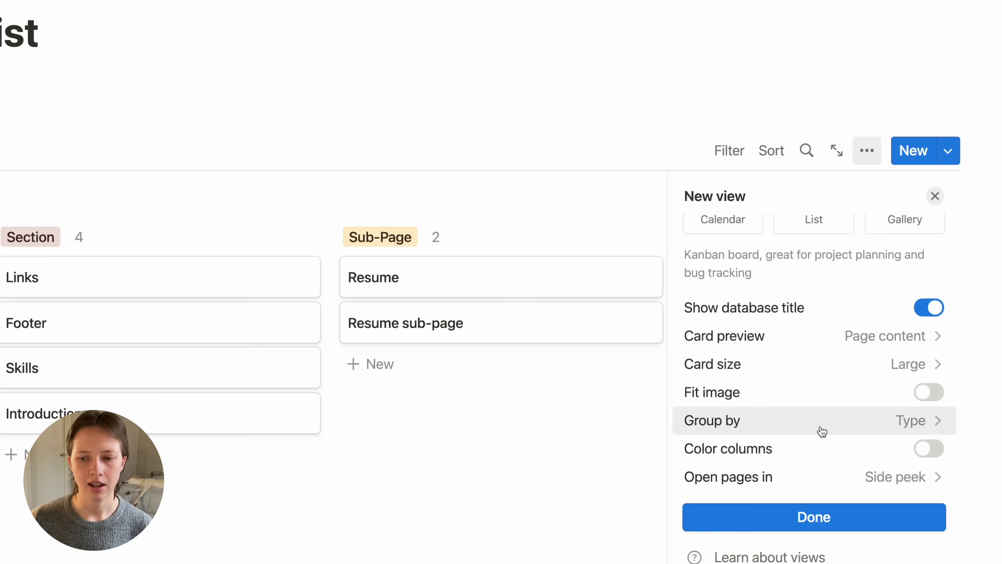
pyautogui.click(768, 432)
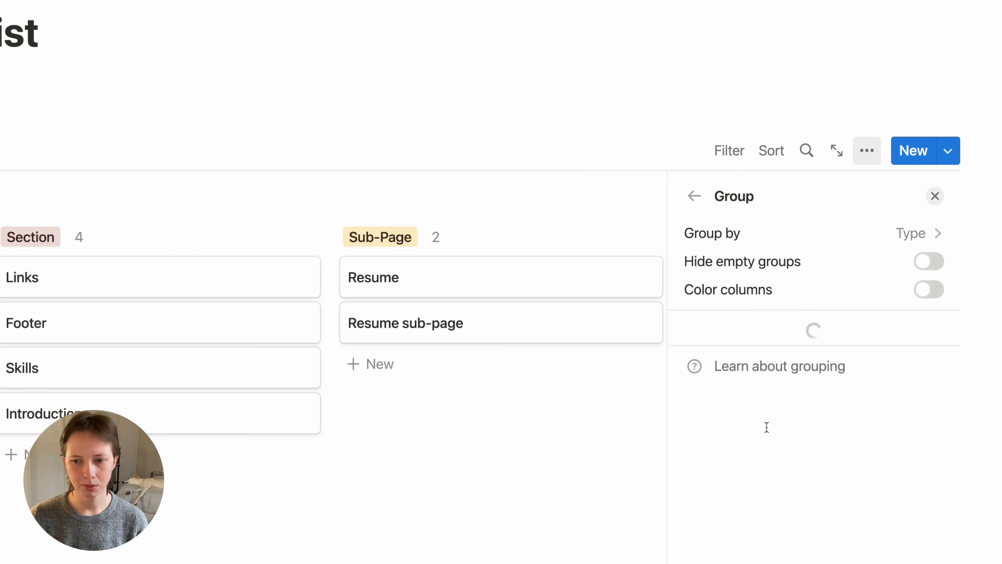
pyautogui.click(803, 244)
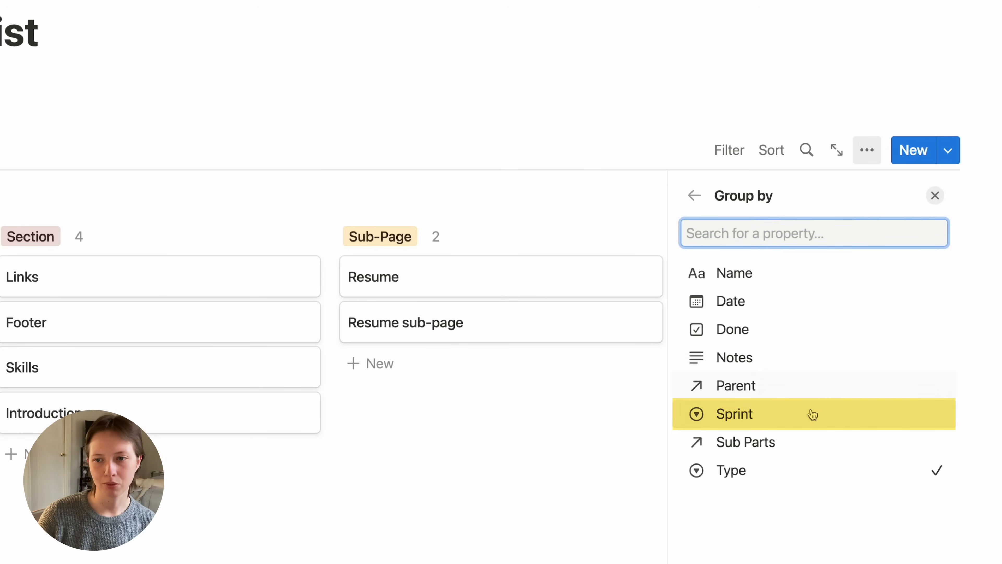
pyautogui.click(812, 421)
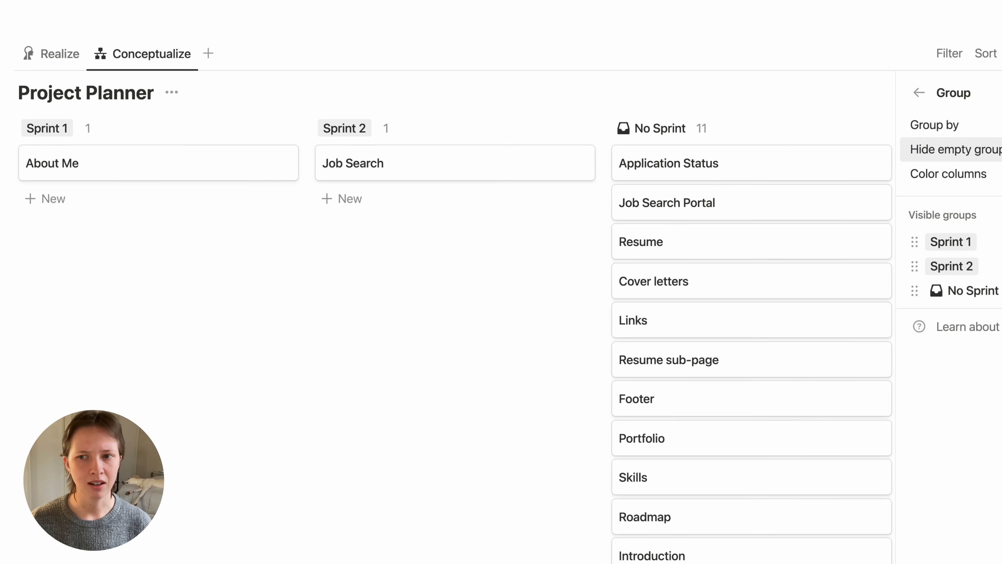
# Step: Hide the No Sprint group and turn on column colors for the board
pyautogui.moveTo(933, 294)
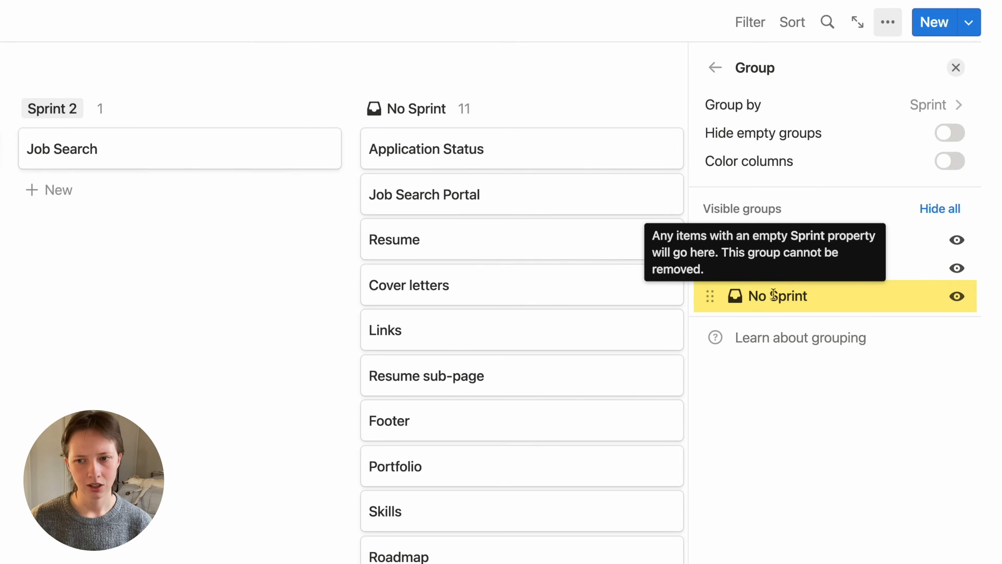
pyautogui.click(959, 307)
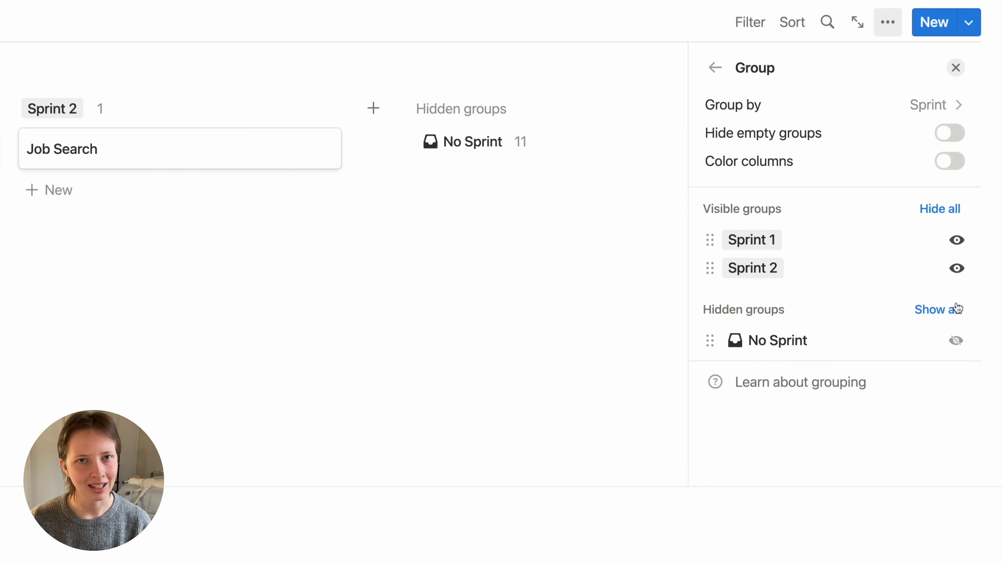
pyautogui.click(957, 162)
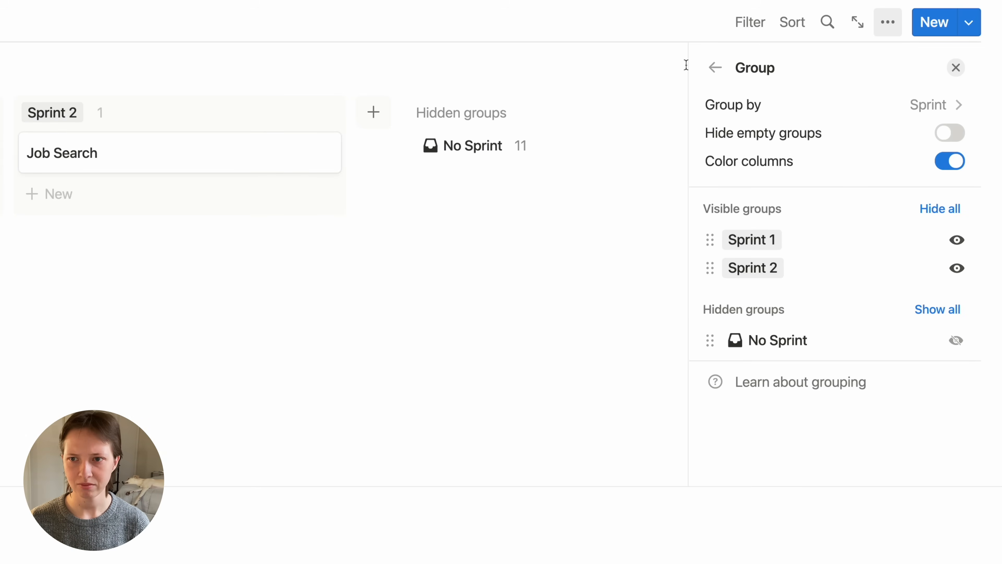
pyautogui.click(713, 67)
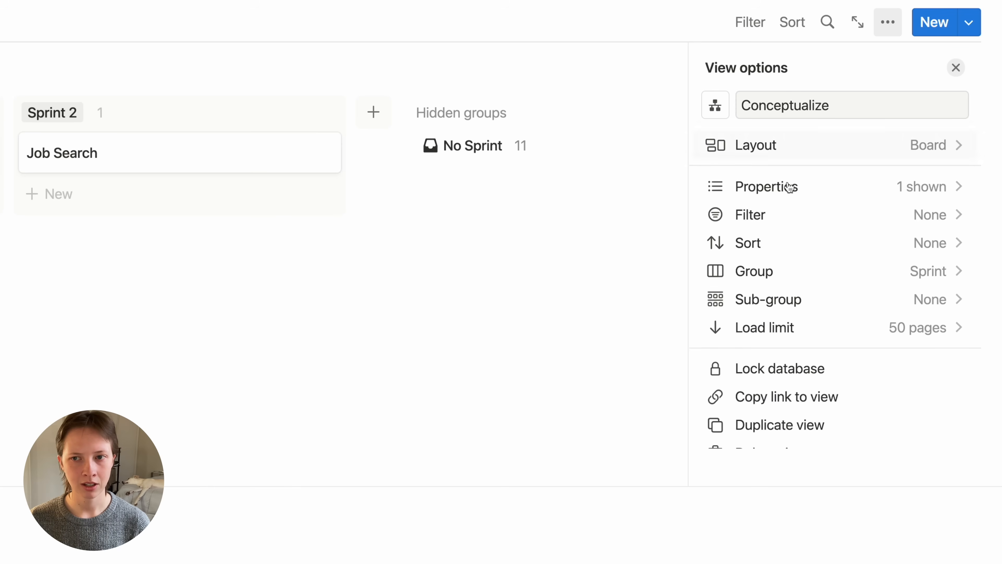
# Step: Sort the Conceptualize board by Date in ascending order
pyautogui.click(776, 257)
pyautogui.click(761, 177)
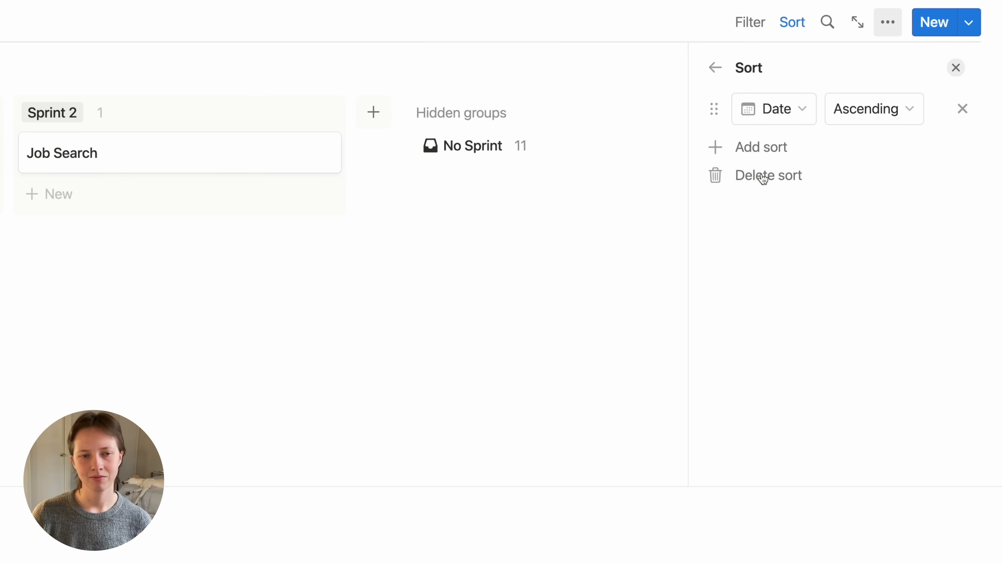
pyautogui.click(714, 68)
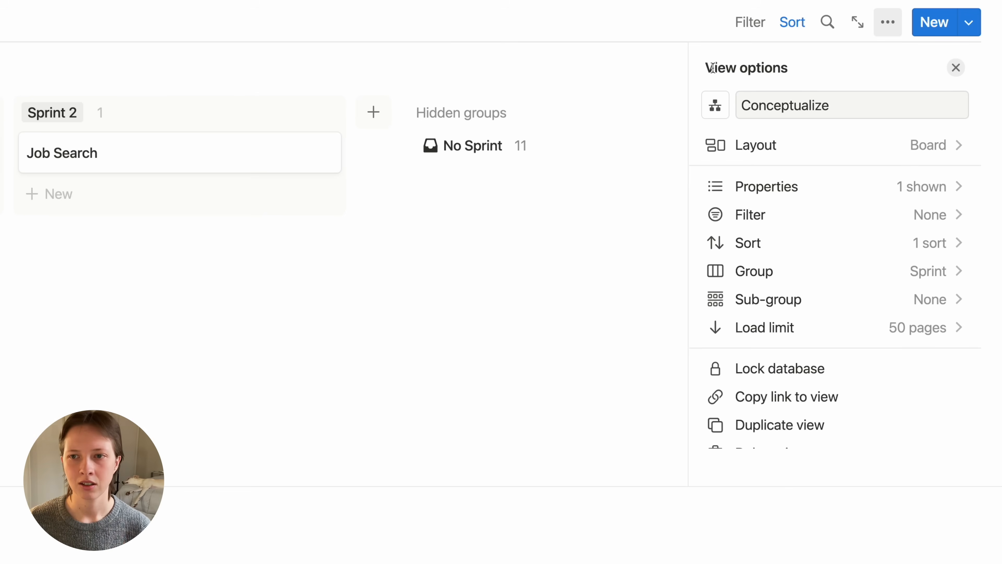
# Step: Show the Notes property on the Conceptualize board's cards
pyautogui.click(815, 193)
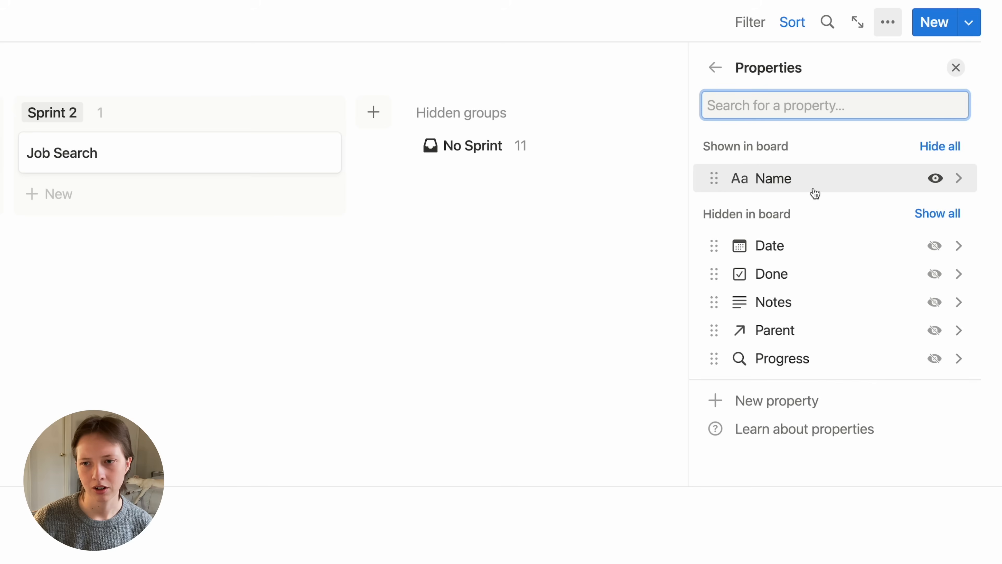
pyautogui.scroll(-1, 848, 314)
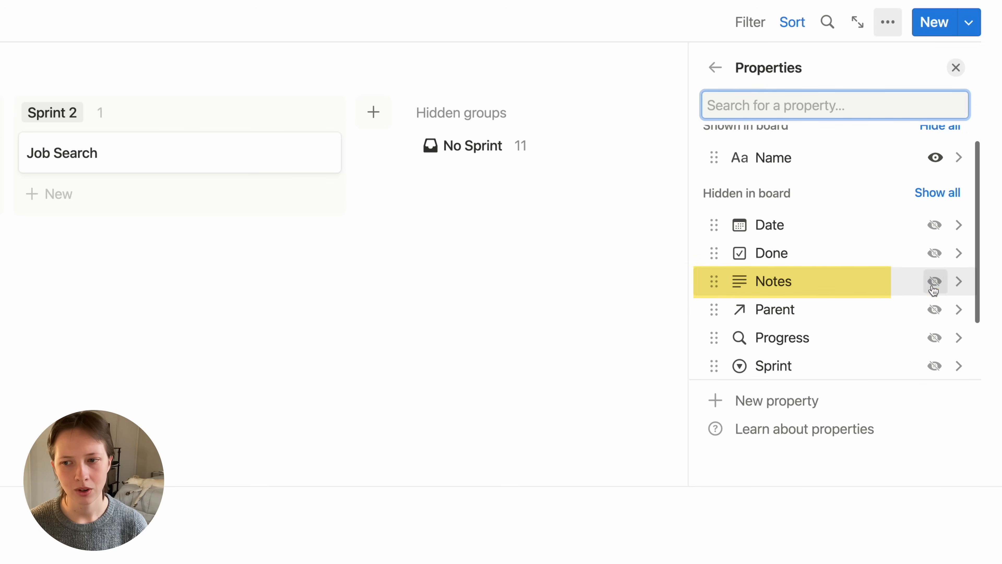
pyautogui.click(934, 288)
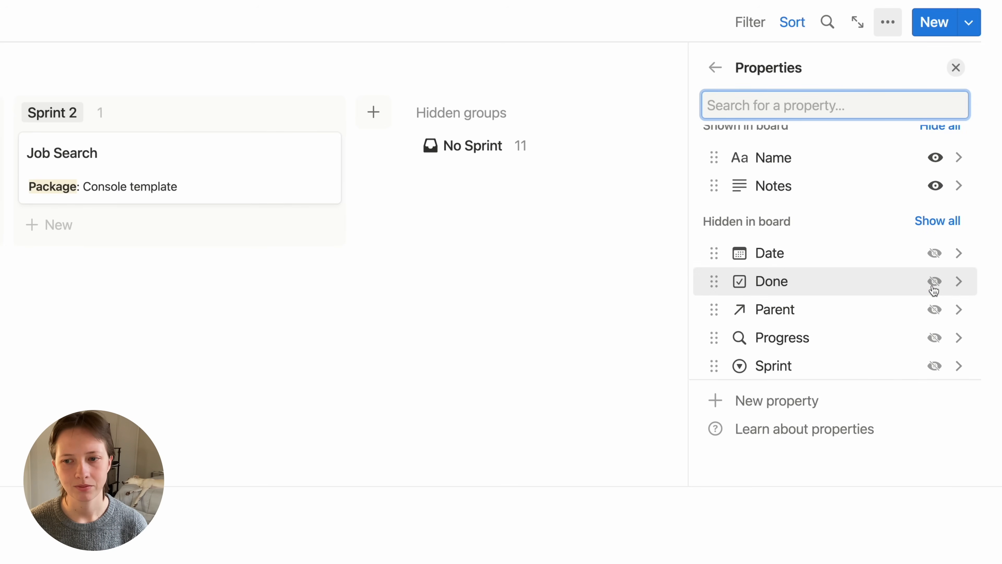
pyautogui.click(714, 69)
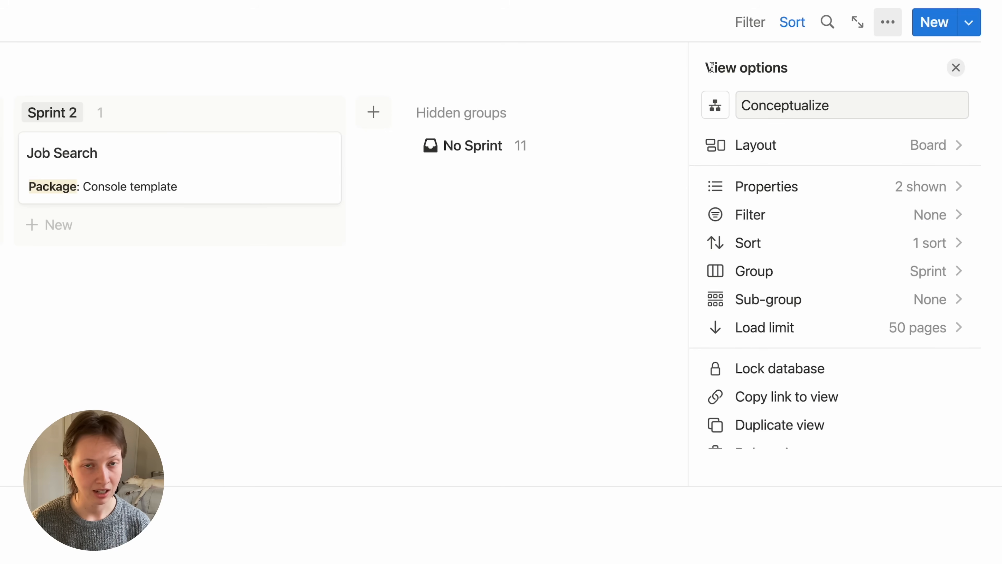
# Step: Close the view options and hide the Project Planner database title above the board
pyautogui.click(956, 68)
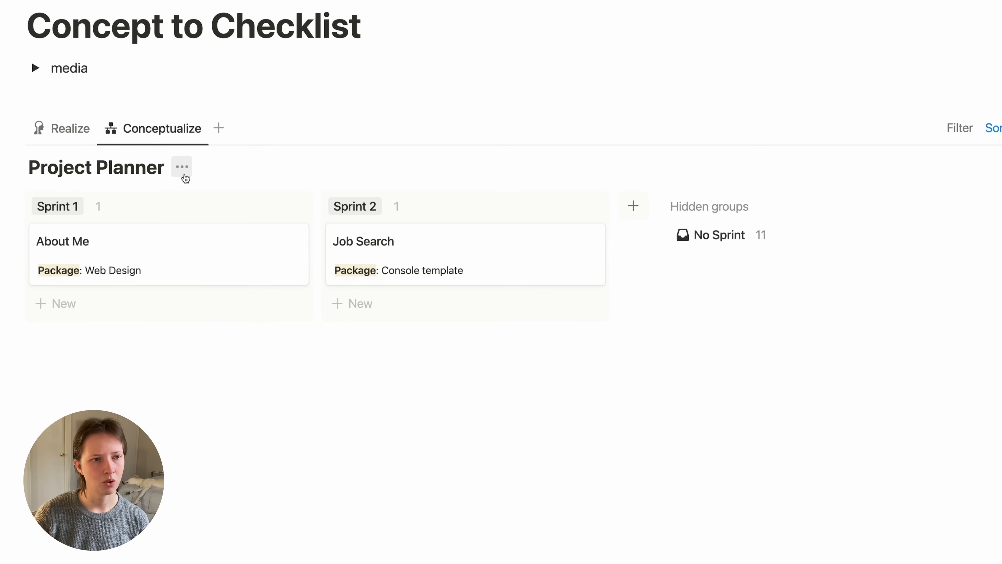
pyautogui.click(183, 174)
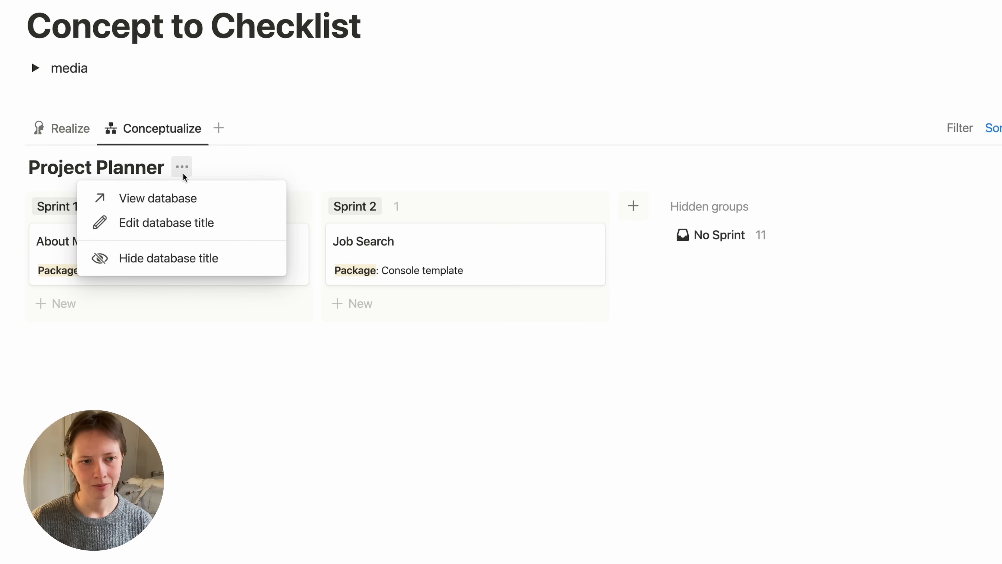
pyautogui.click(168, 258)
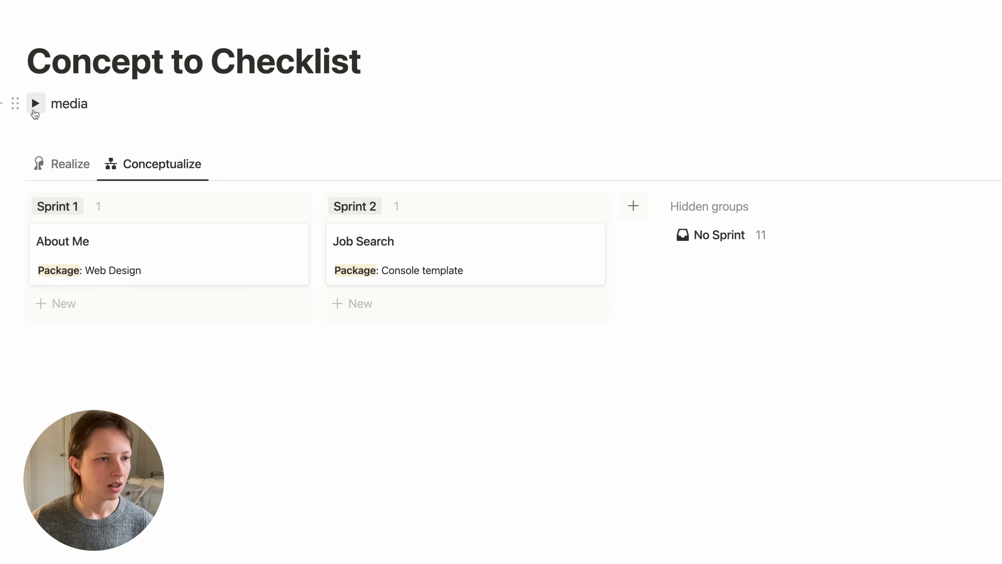
# Step: Expand the media toggle and place the About Me and Job Search sketches on their matching board cards
pyautogui.click(35, 103)
pyautogui.scroll(-10, 34, 110)
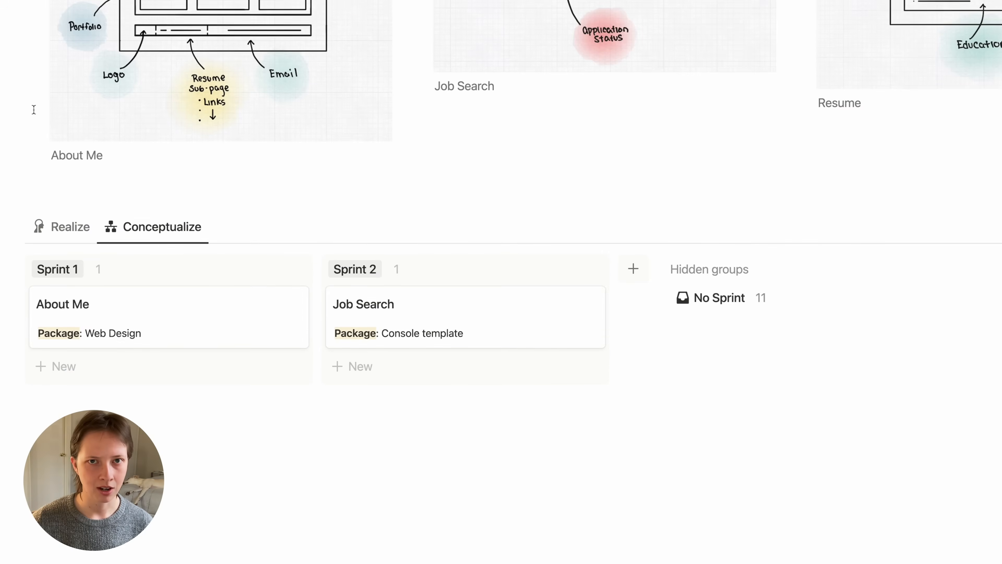
pyautogui.scroll(2, 34, 110)
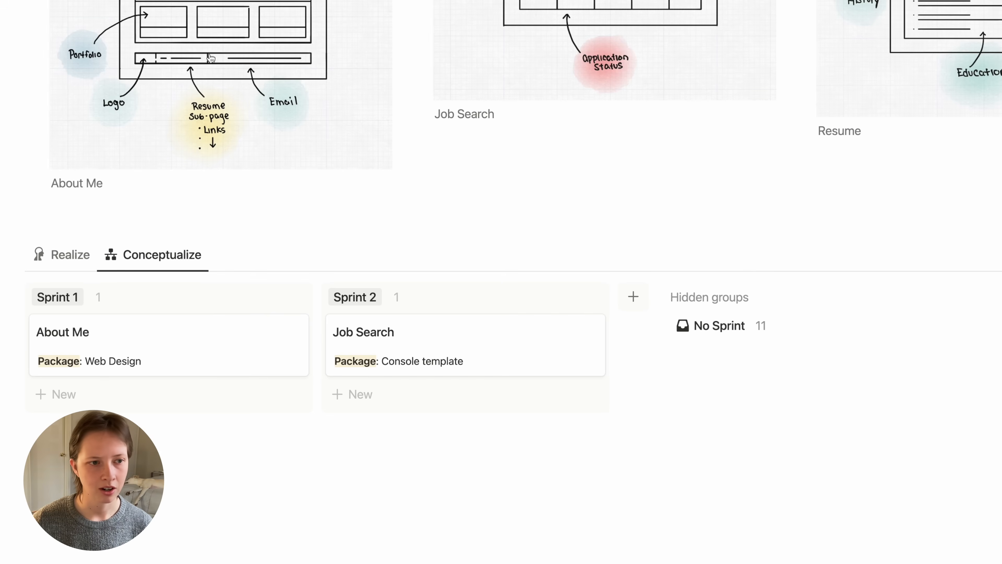
pyautogui.moveTo(200, 58)
pyautogui.mouseDown()
pyautogui.moveTo(208, 307)
pyautogui.moveTo(174, 348)
pyautogui.mouseUp()
pyautogui.scroll(-10, 313, 36)
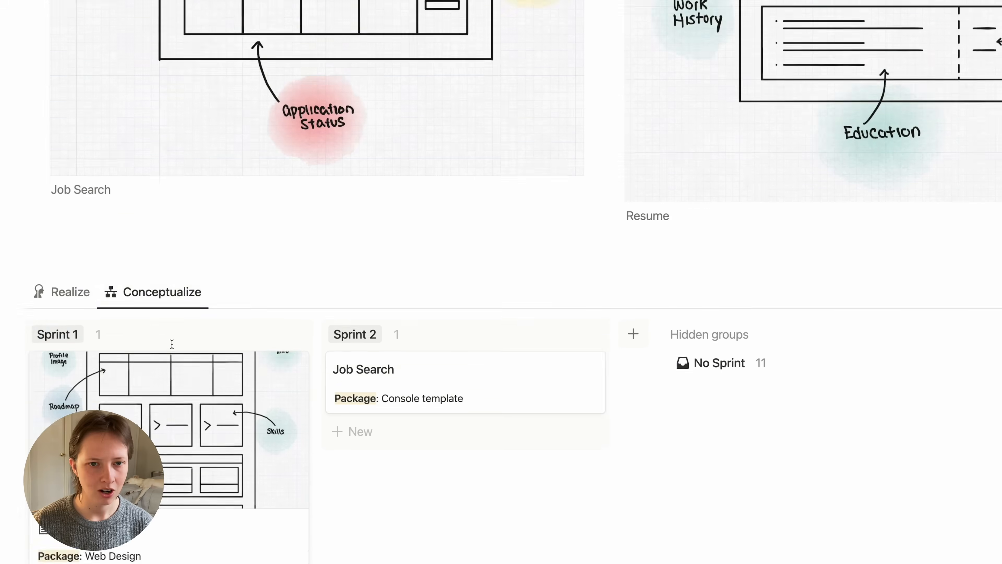
pyautogui.moveTo(316, 14)
pyautogui.mouseDown()
pyautogui.moveTo(431, 193)
pyautogui.moveTo(445, 275)
pyautogui.moveTo(445, 226)
pyautogui.mouseUp()
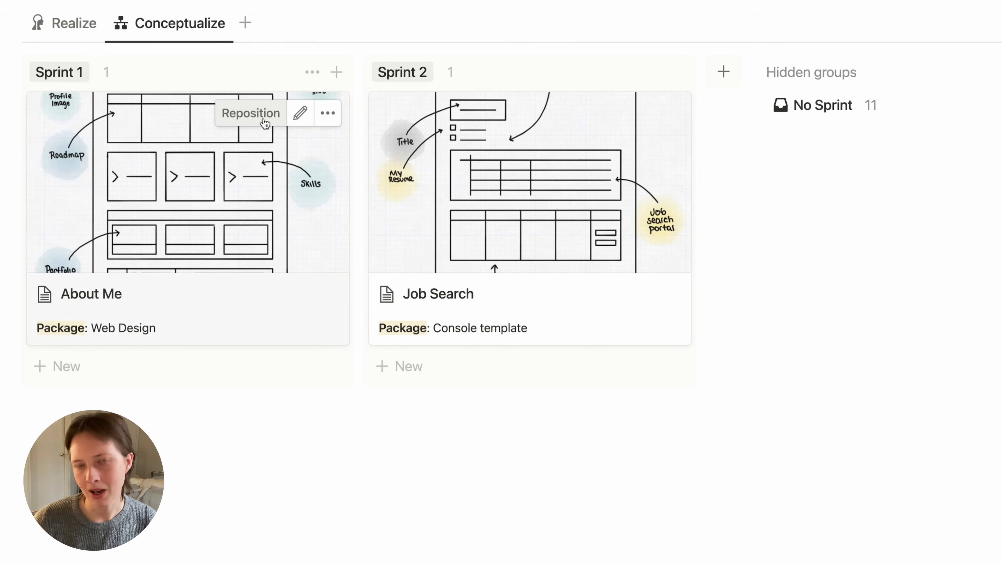
# Step: Reposition the preview images on the About Me and Job Search cards so the upper part of each sketch shows
pyautogui.click(265, 123)
pyautogui.moveTo(142, 144); pyautogui.dragTo(168, 362)
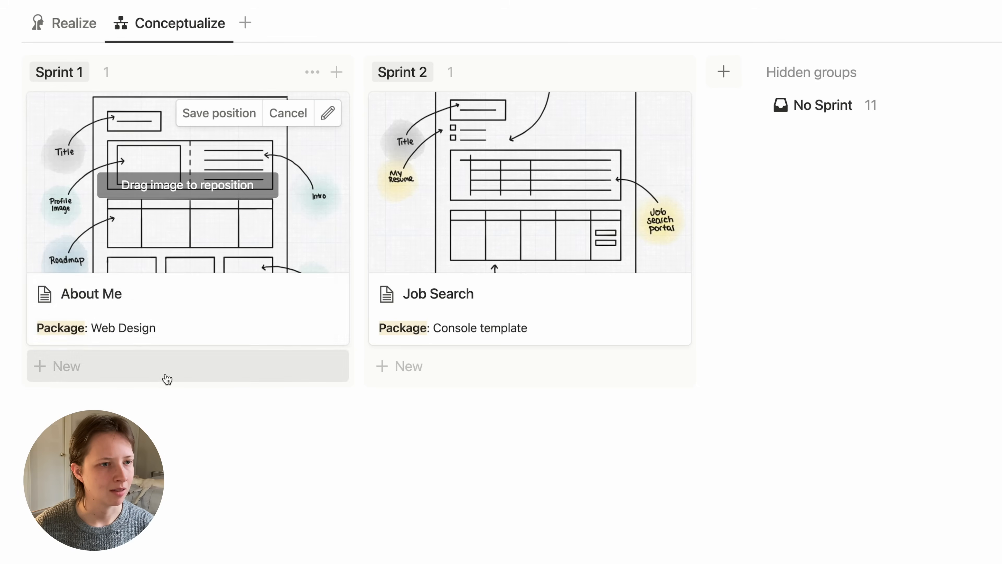
pyautogui.click(593, 113)
pyautogui.moveTo(454, 127)
pyautogui.mouseDown()
pyautogui.moveTo(447, 197)
pyautogui.moveTo(449, 142)
pyautogui.mouseUp()
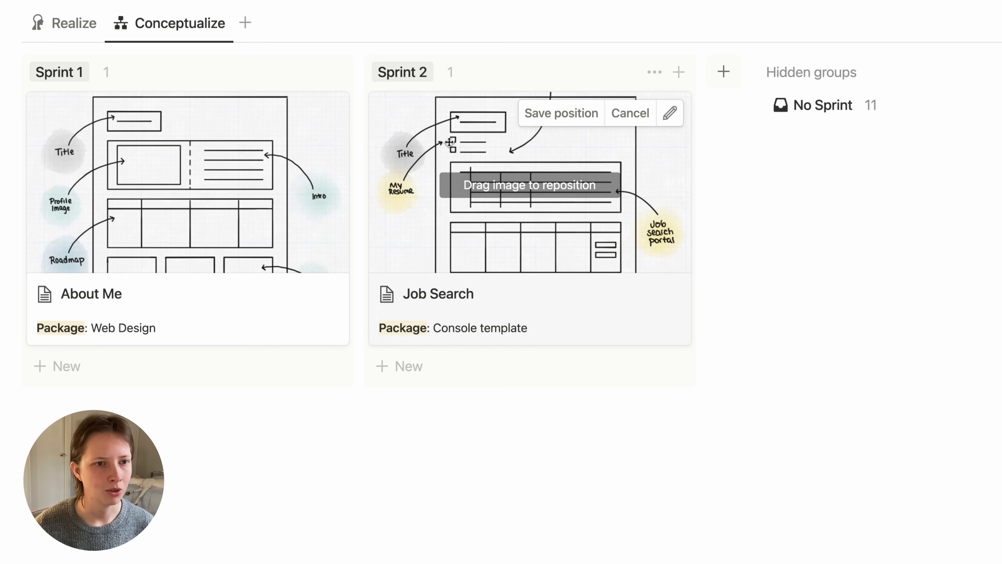
pyautogui.click(503, 17)
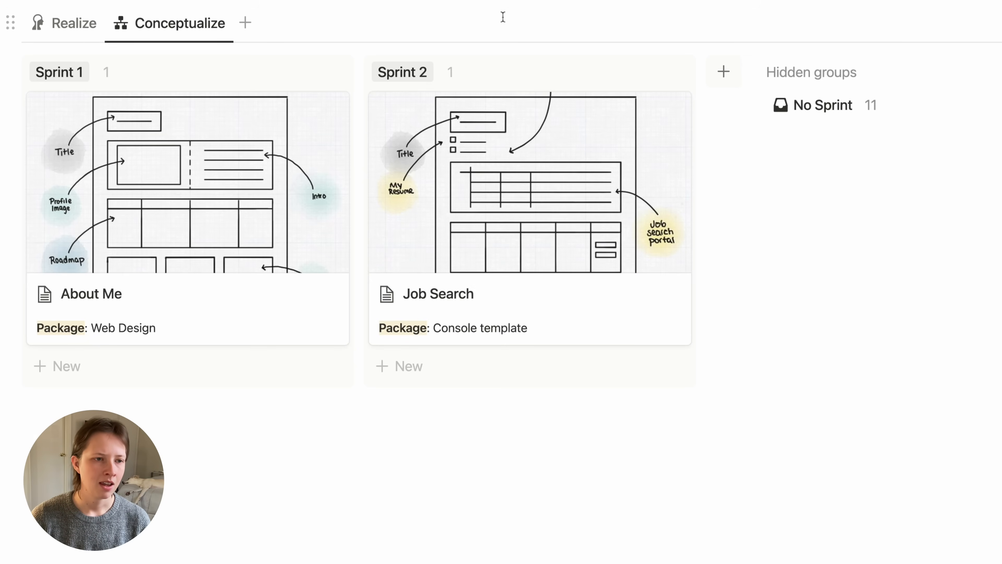
# Step: Change the sprint columns' calculation to the percent checked of the Done property
pyautogui.moveTo(194, 182)
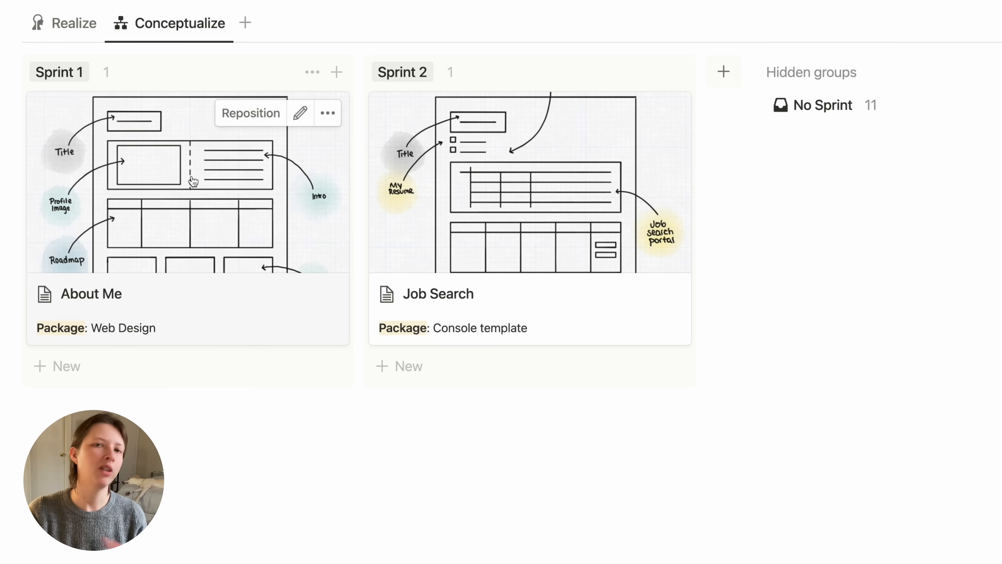
pyautogui.click(115, 84)
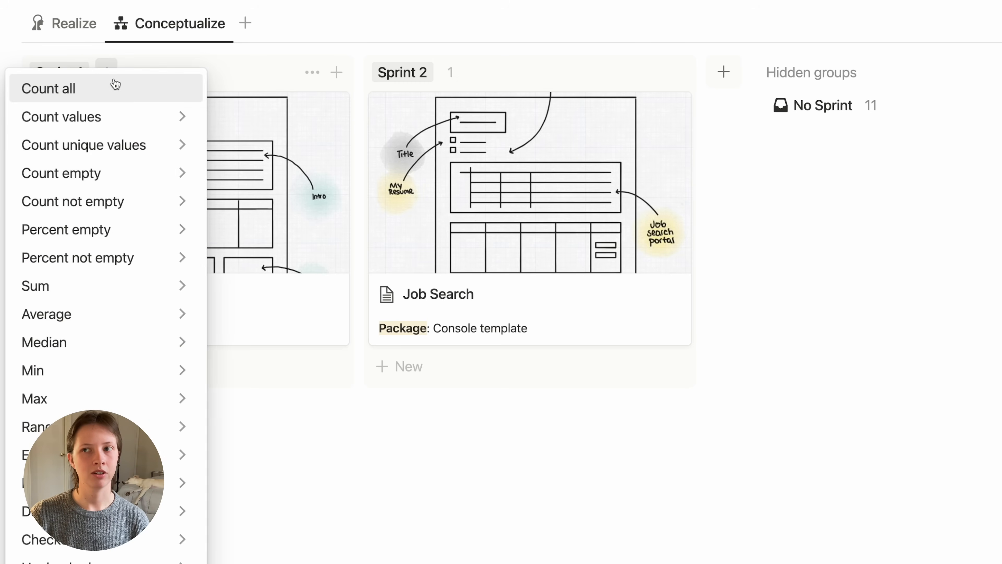
pyautogui.moveTo(183, 562)
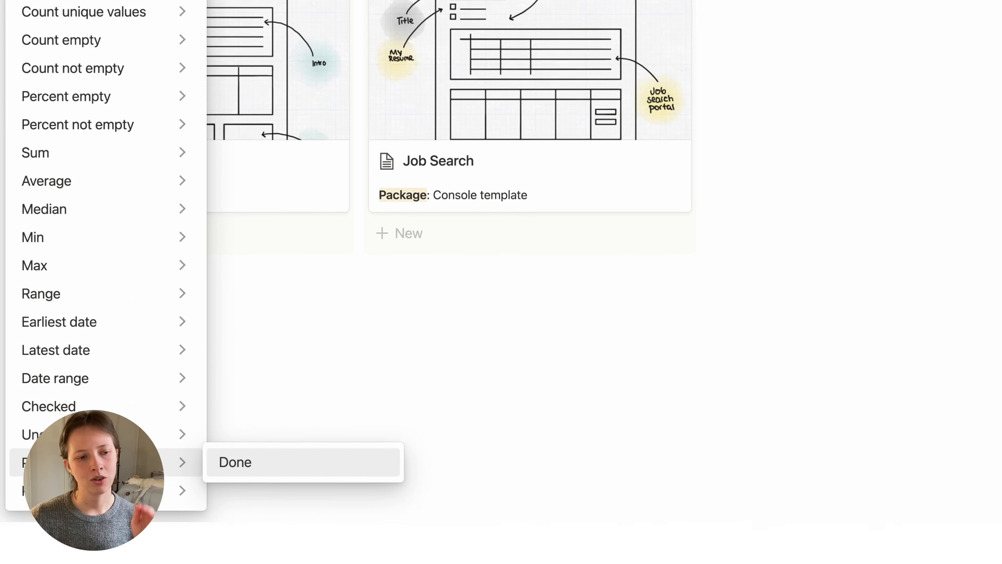
pyautogui.moveTo(115, 355)
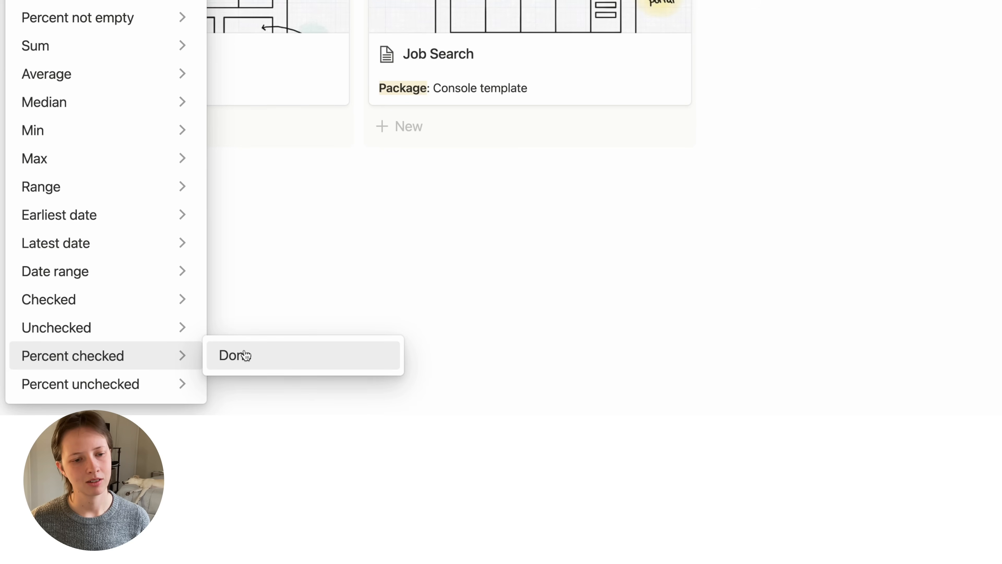
pyautogui.click(269, 355)
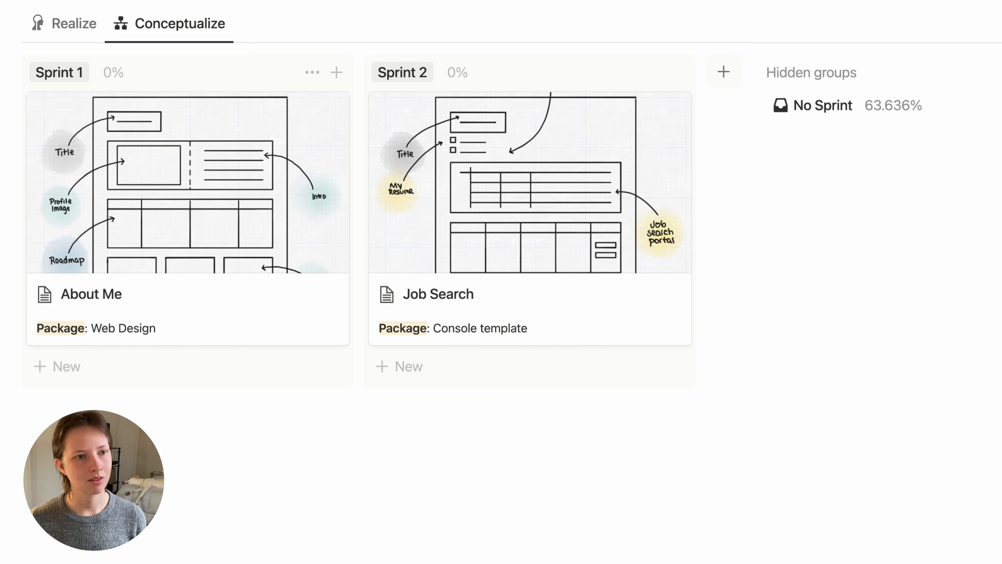
# Step: Switch to the Realize view and mark the About Me template as done
pyautogui.click(55, 31)
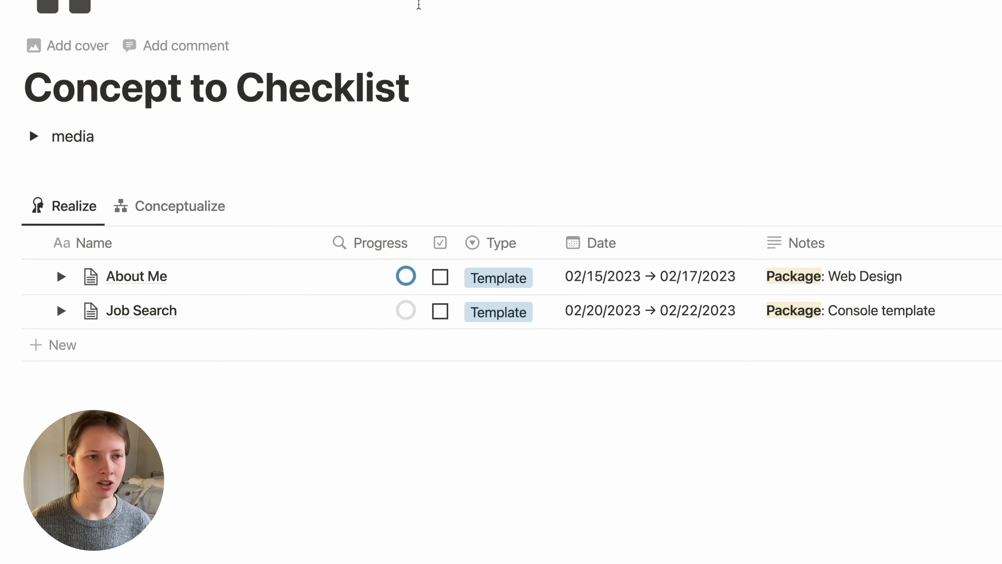
pyautogui.click(440, 277)
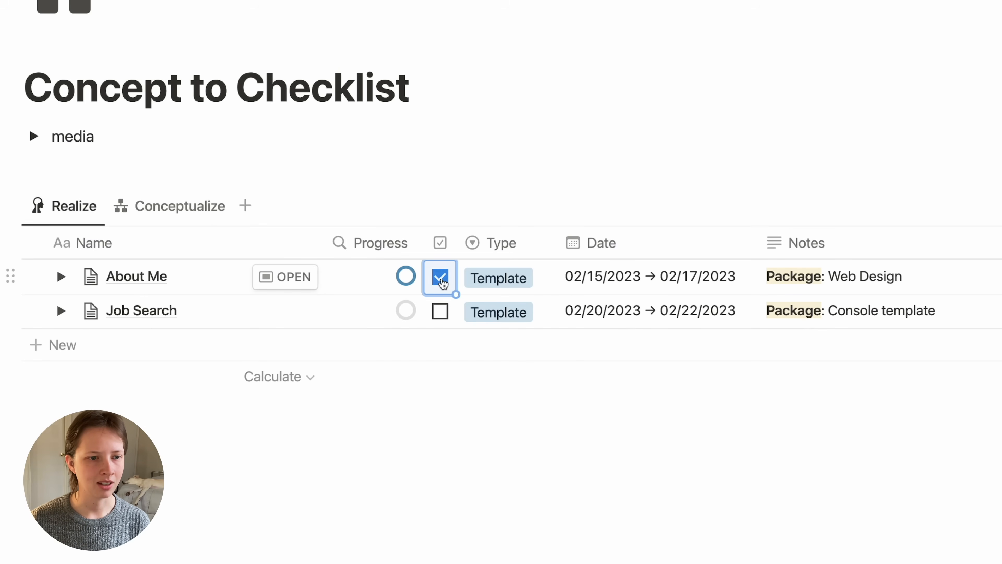
pyautogui.click(404, 167)
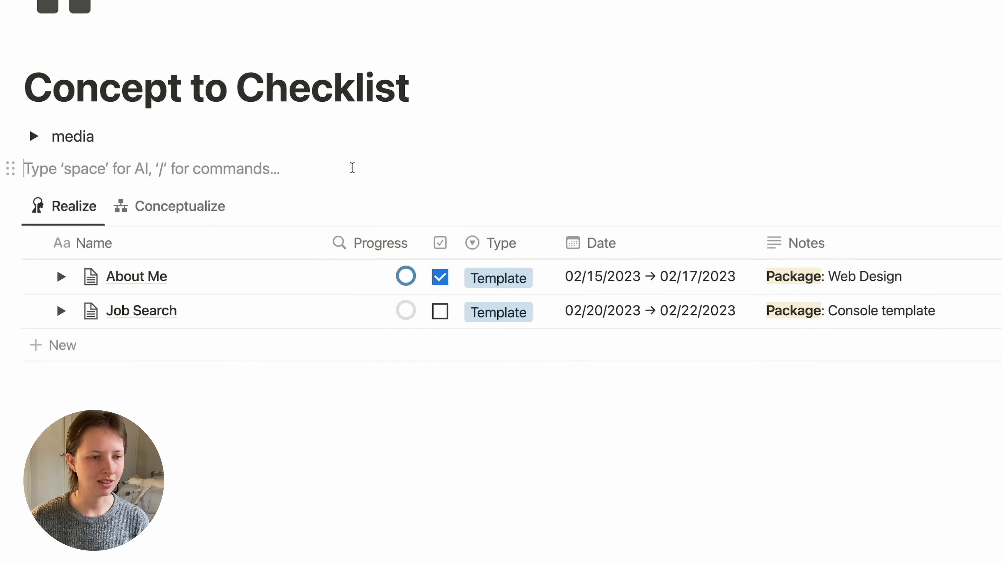
# Step: Switch back to the Conceptualize board view to show the sprint columns
pyautogui.click(170, 213)
pyautogui.scroll(-4, 171, 221)
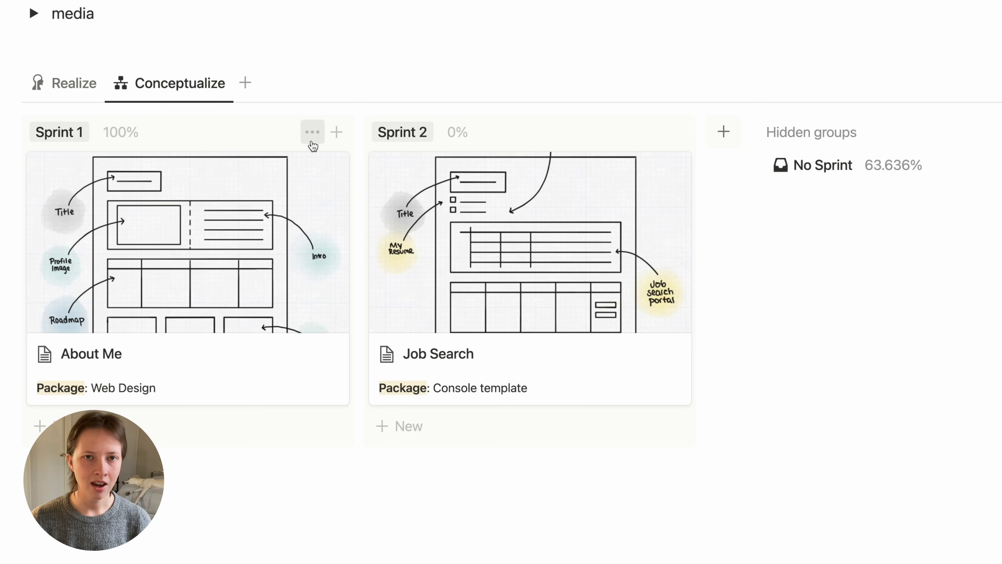
pyautogui.scroll(-2, 314, 146)
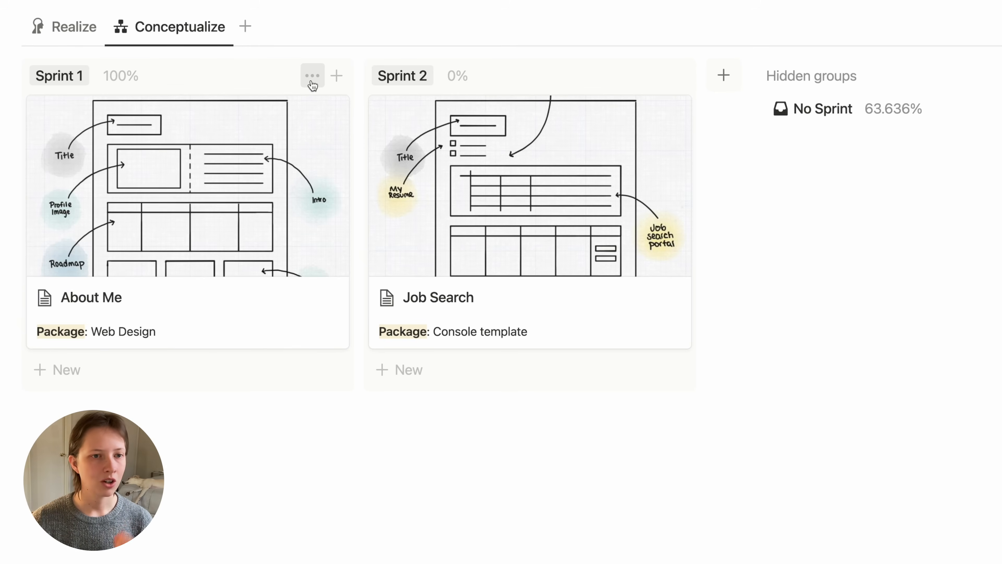
# Step: Try hiding the completed Sprint 1 column from the board and undo the change
pyautogui.click(313, 79)
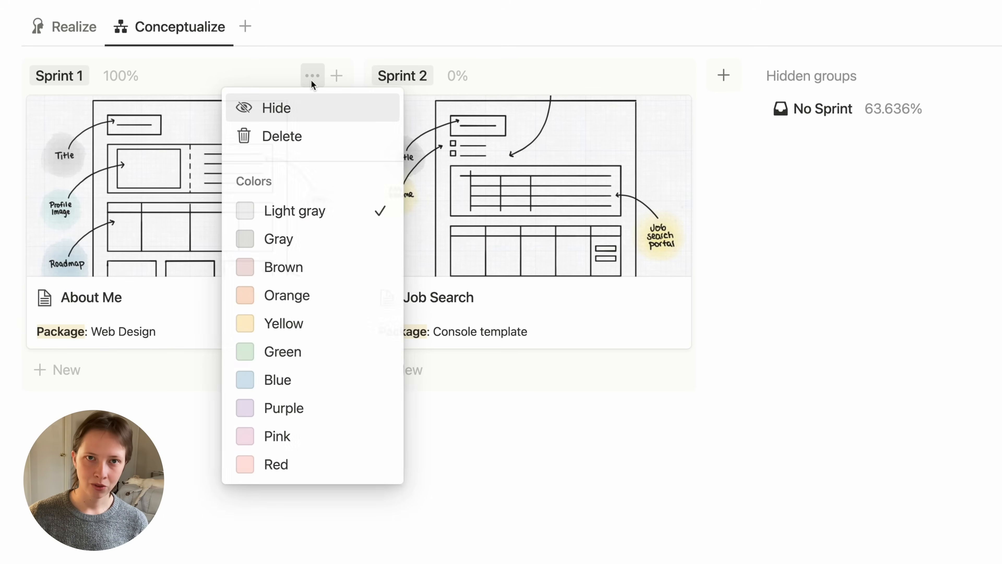
pyautogui.click(299, 112)
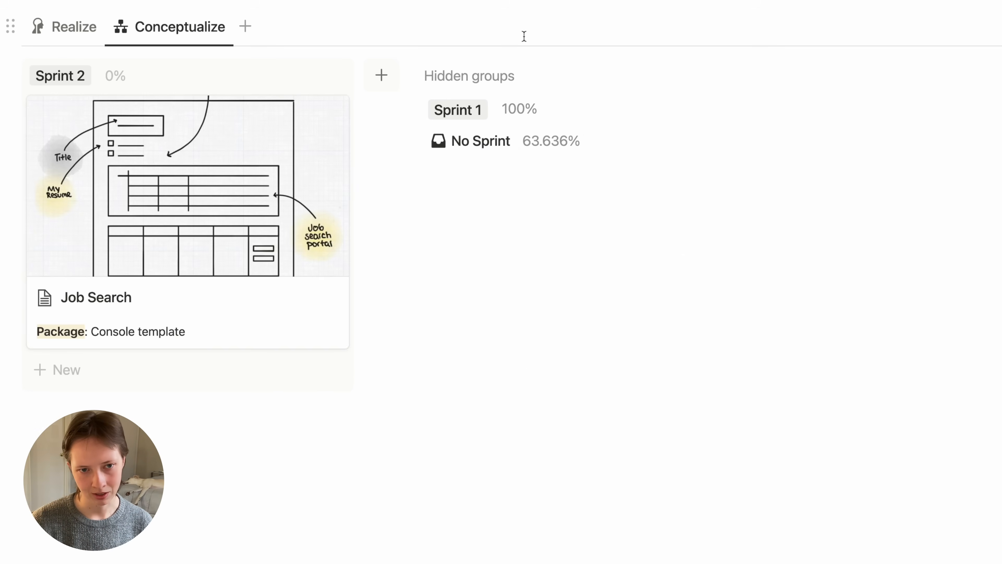
pyautogui.press('super+z')
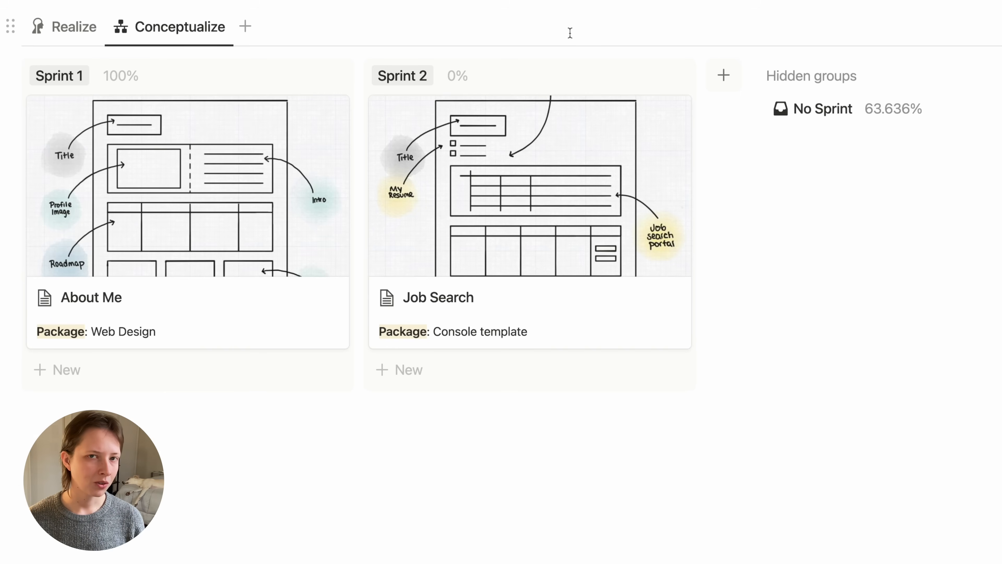
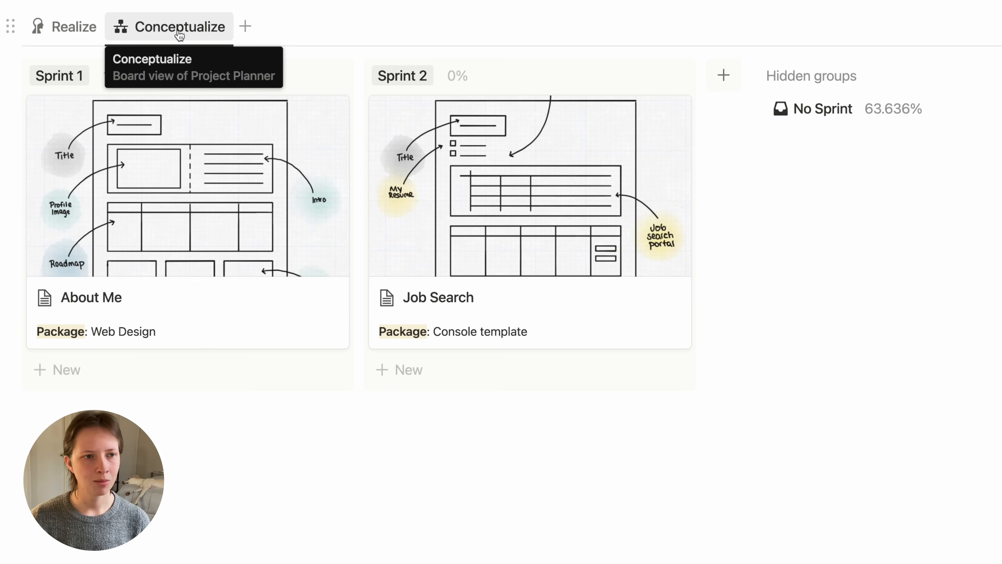
# Step: Reorder the database views so that Conceptualize comes before Realize
pyautogui.moveTo(181, 34); pyautogui.dragTo(87, 27)
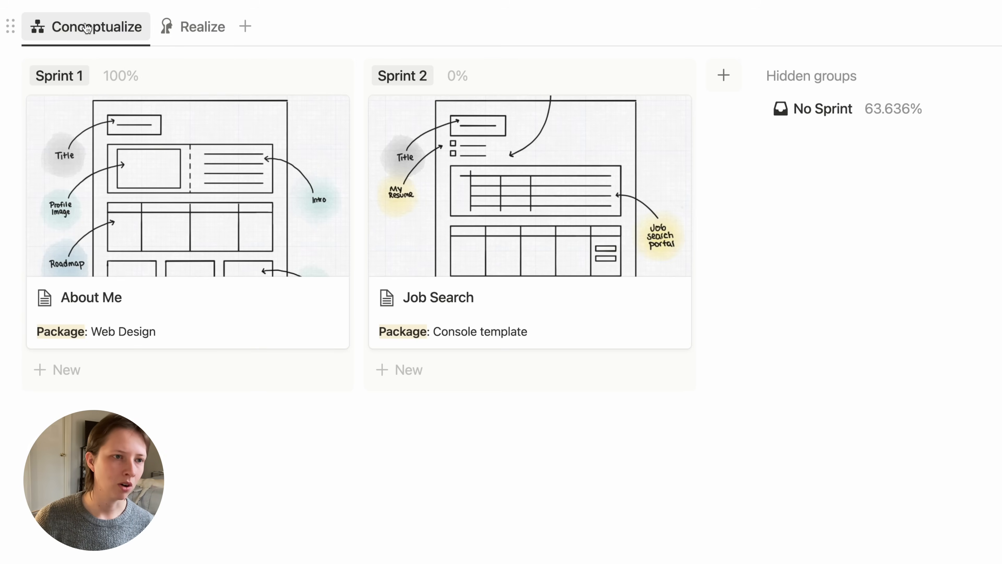
pyautogui.scroll(-1, 97, 190)
pyautogui.scroll(1, 96, 190)
pyautogui.scroll(1, 702, 98)
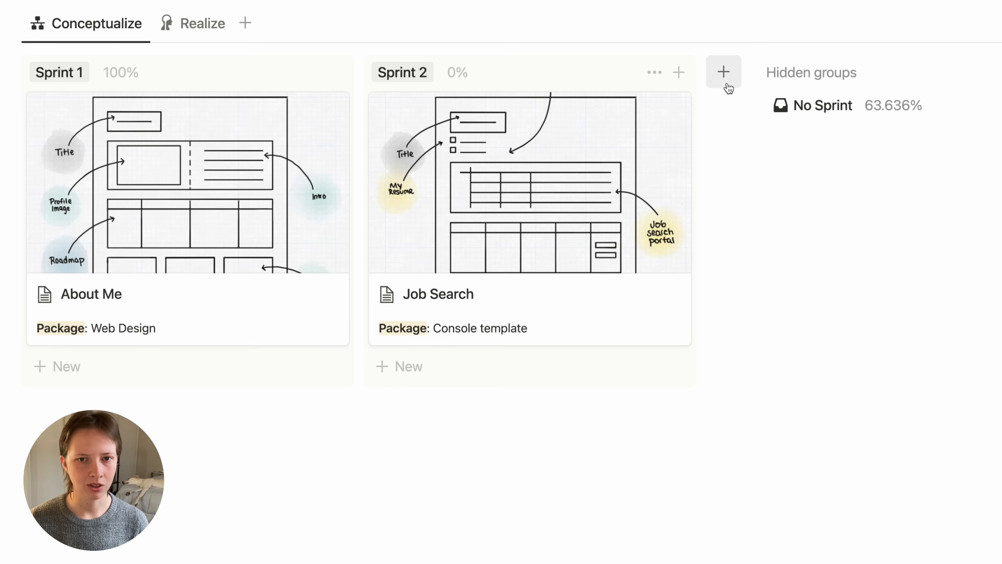
# Step: Add a new group named Sprint 3 to the board and set its color to light gray
pyautogui.click(728, 88)
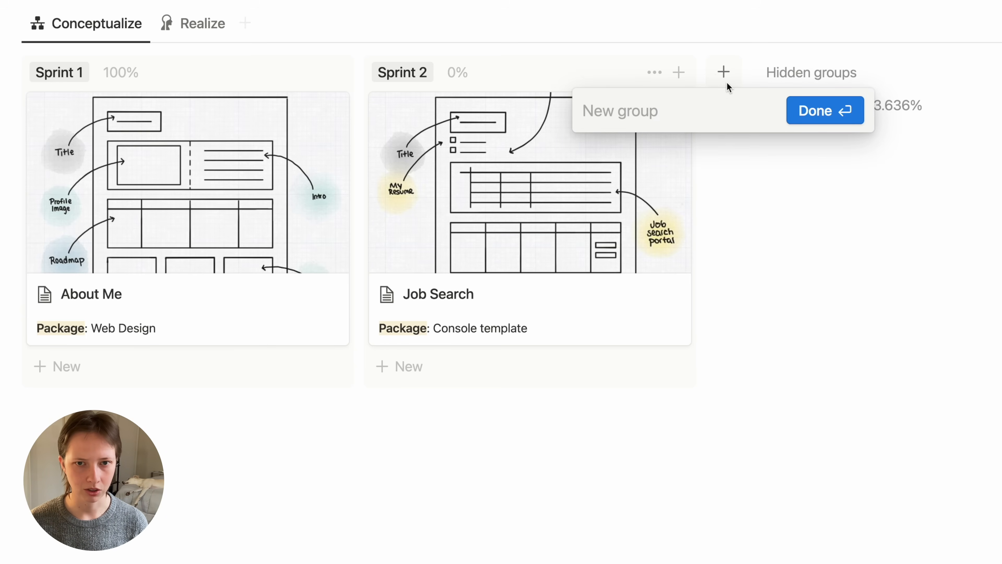
pyautogui.write('Sprint 3')
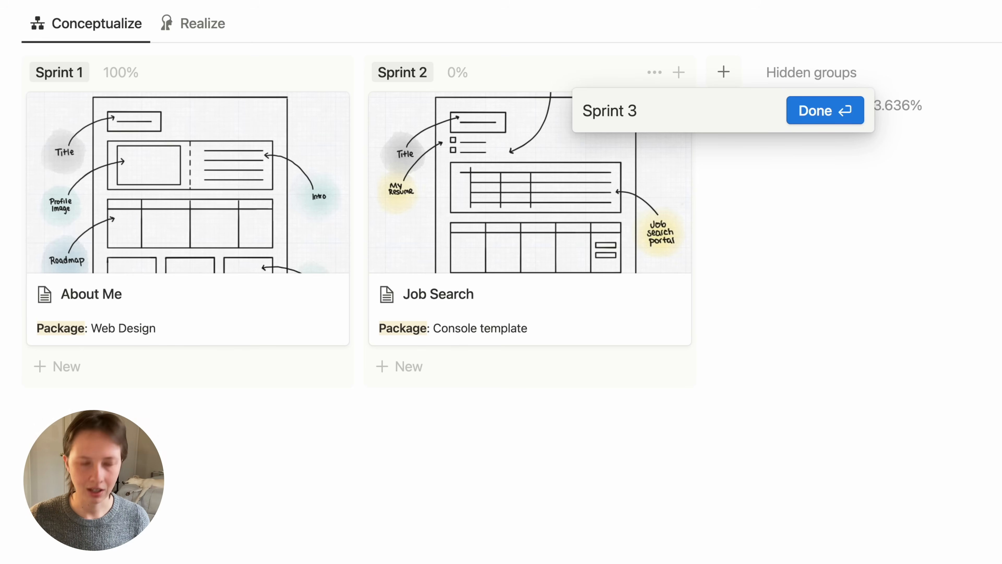
pyautogui.press('Return')
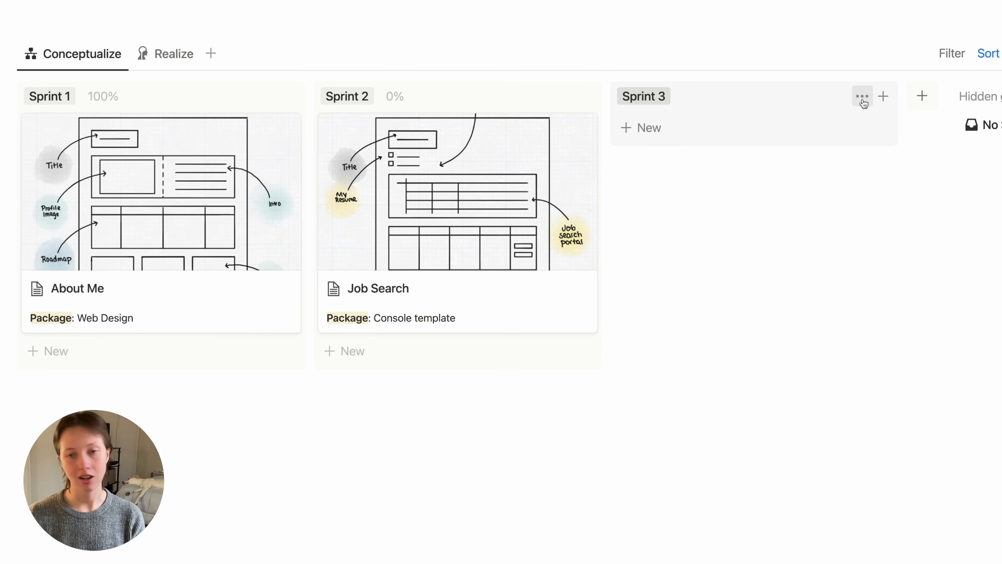
pyautogui.click(862, 97)
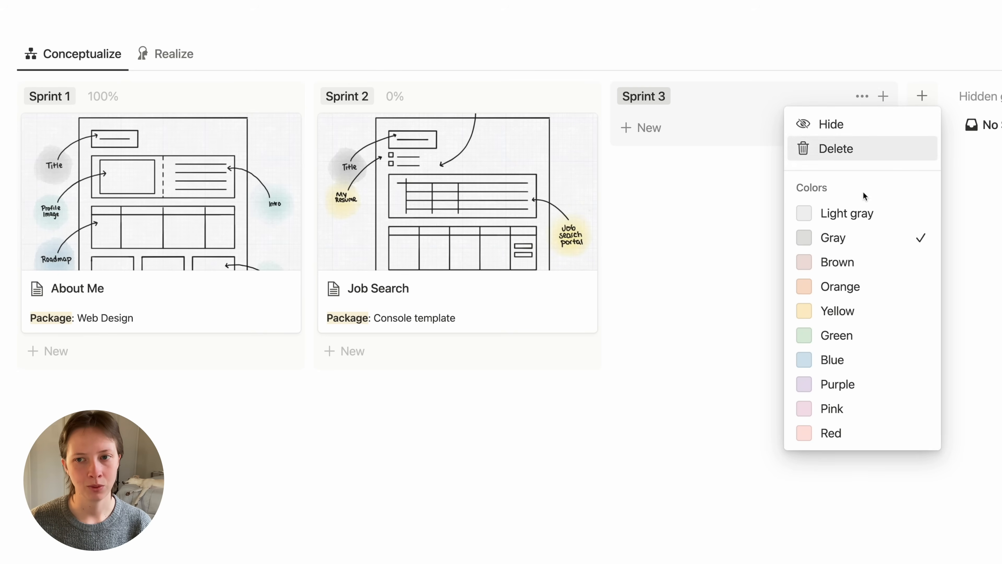
pyautogui.click(866, 211)
pyautogui.click(683, 146)
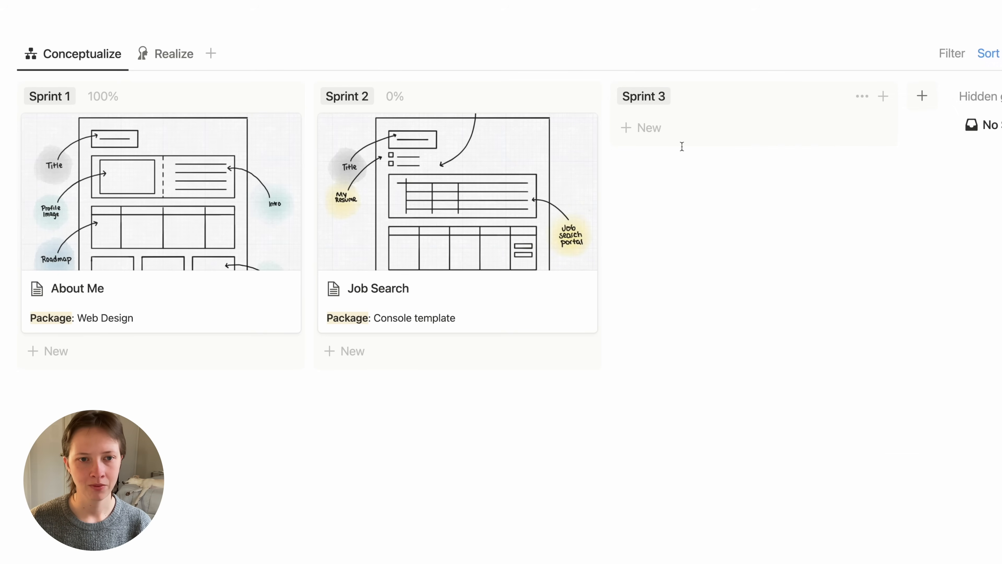
# Step: Add an Open Positions card under Sprint 3 with the note "Package: Web Design"
pyautogui.click(651, 134)
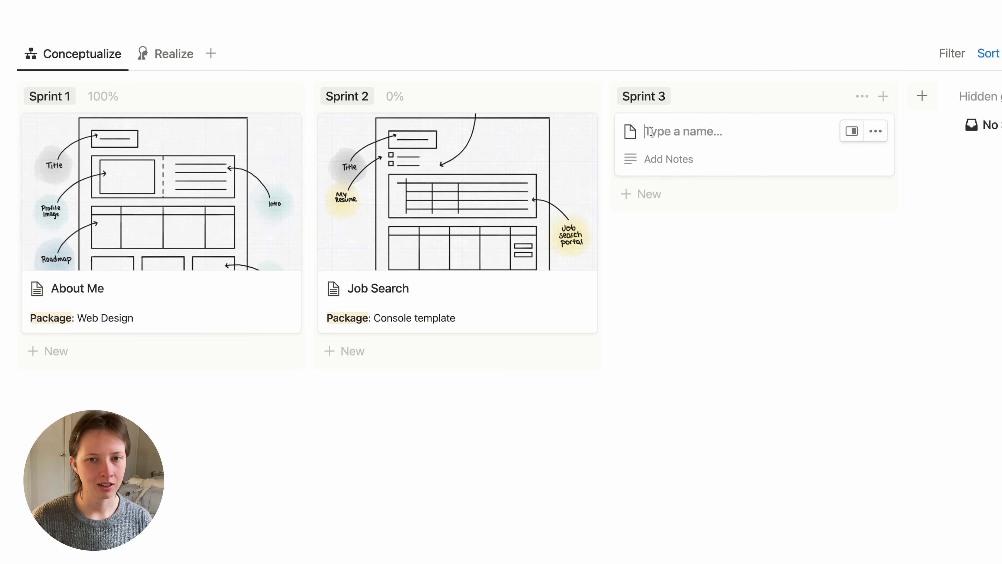
pyautogui.write('Open Positions')
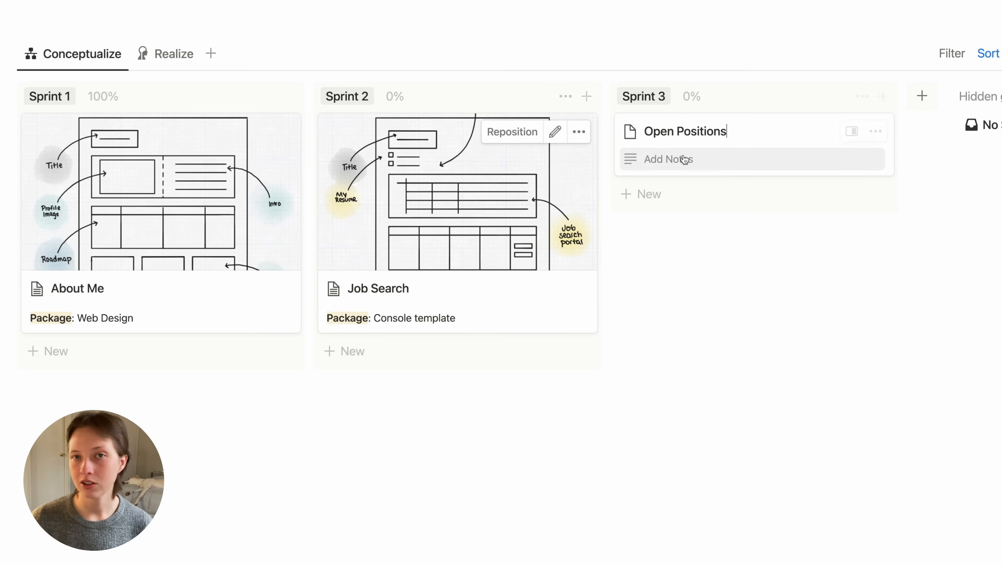
pyautogui.click(696, 168)
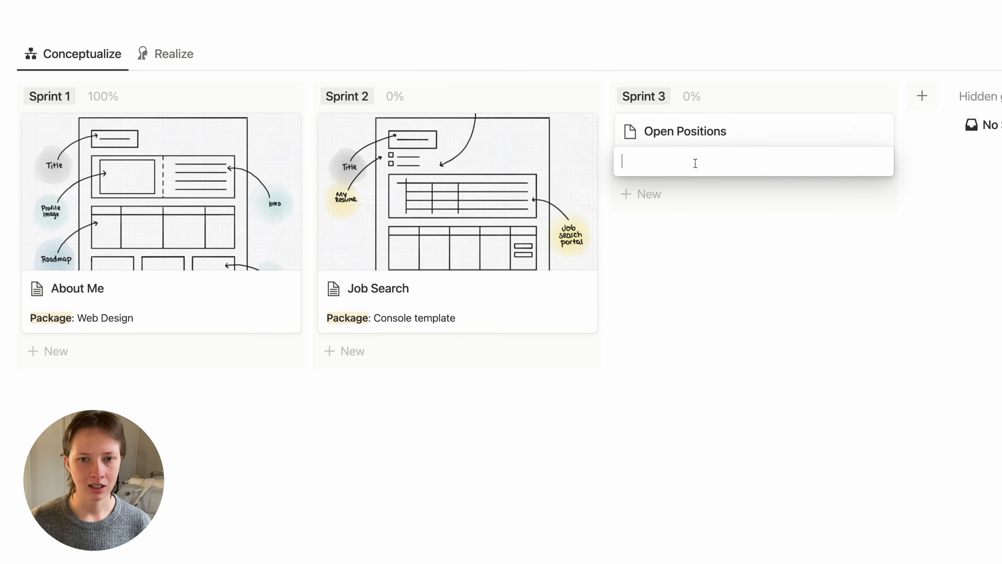
pyautogui.write('ackage')
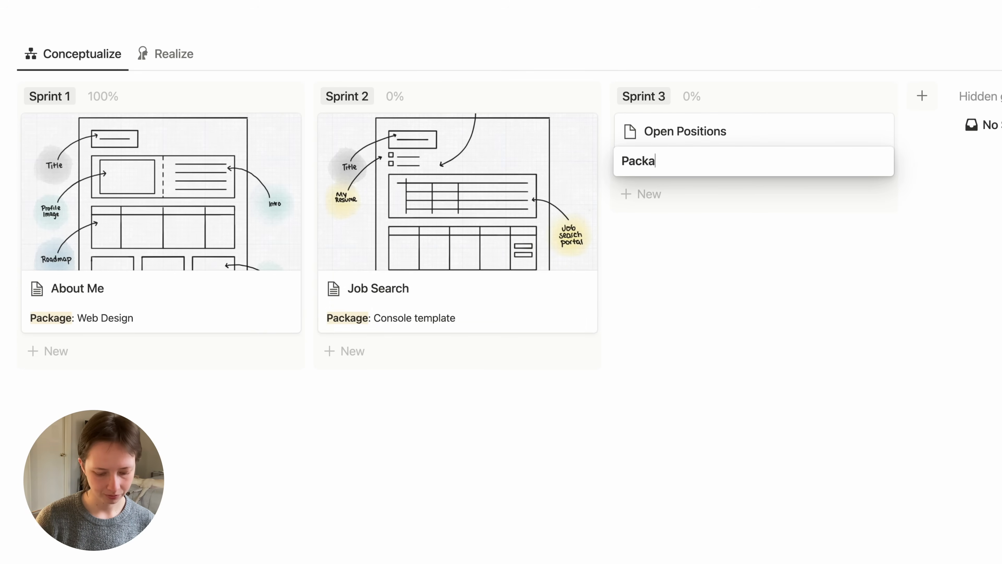
pyautogui.press('Return')
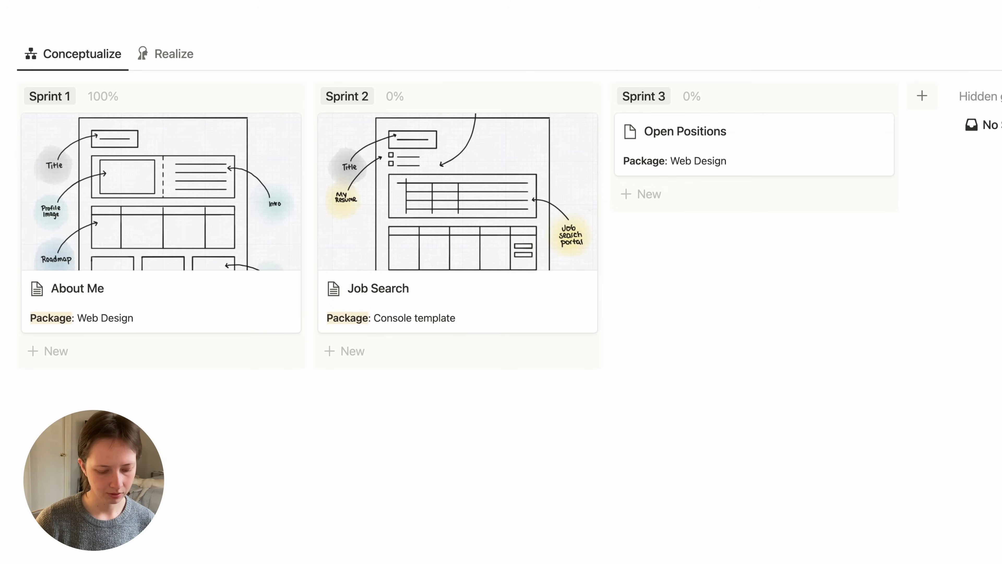
# Step: Add a second Sprint 3 card named About Us with the note "Package: Web Design"
pyautogui.click(773, 193)
pyautogui.write('A')
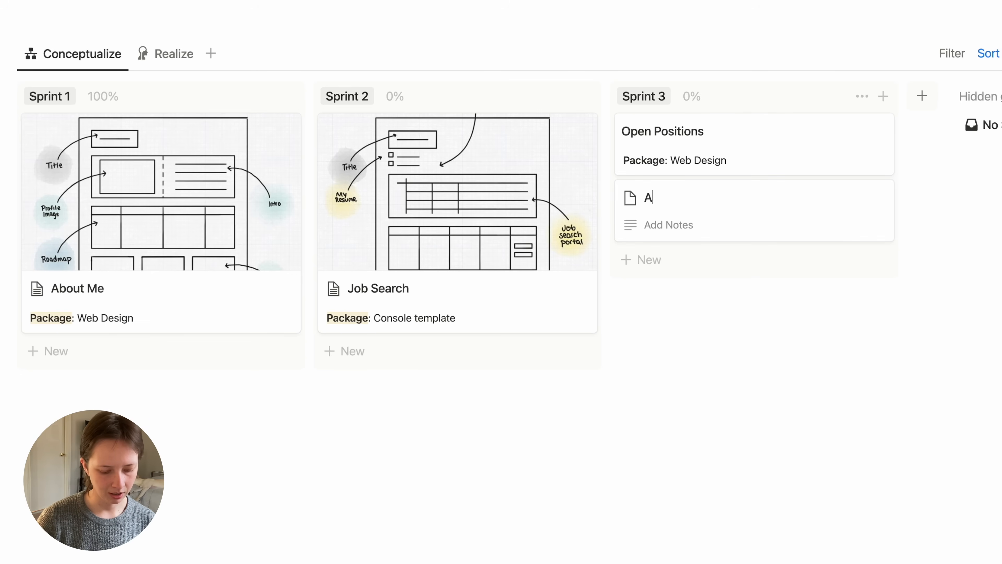
pyautogui.write('bout Us')
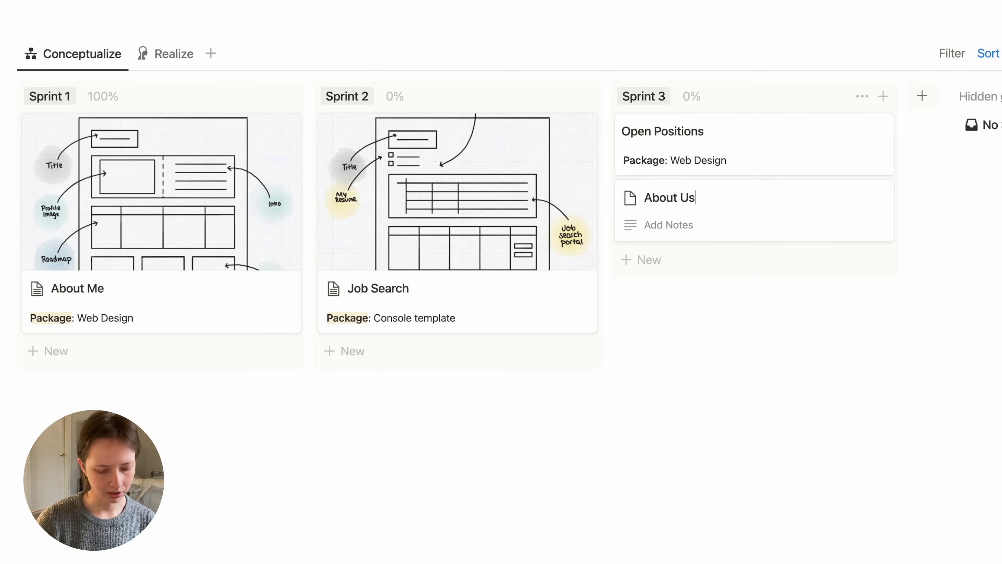
pyautogui.click(664, 227)
pyautogui.write('Package: Web Design')
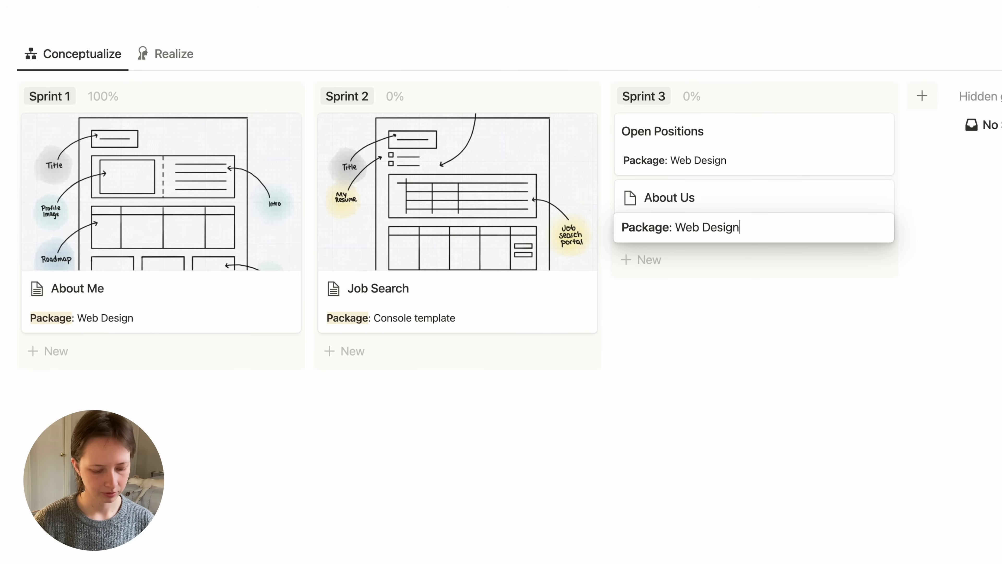
pyautogui.press('Return')
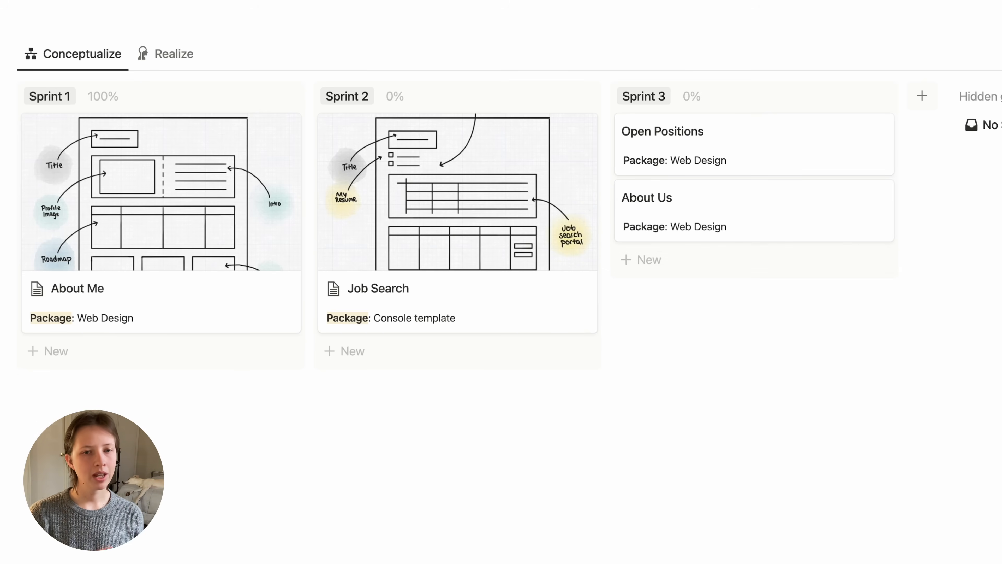
# Step: Switch to the Realize view and set the type of About Us and Open Positions to Template
pyautogui.click(162, 53)
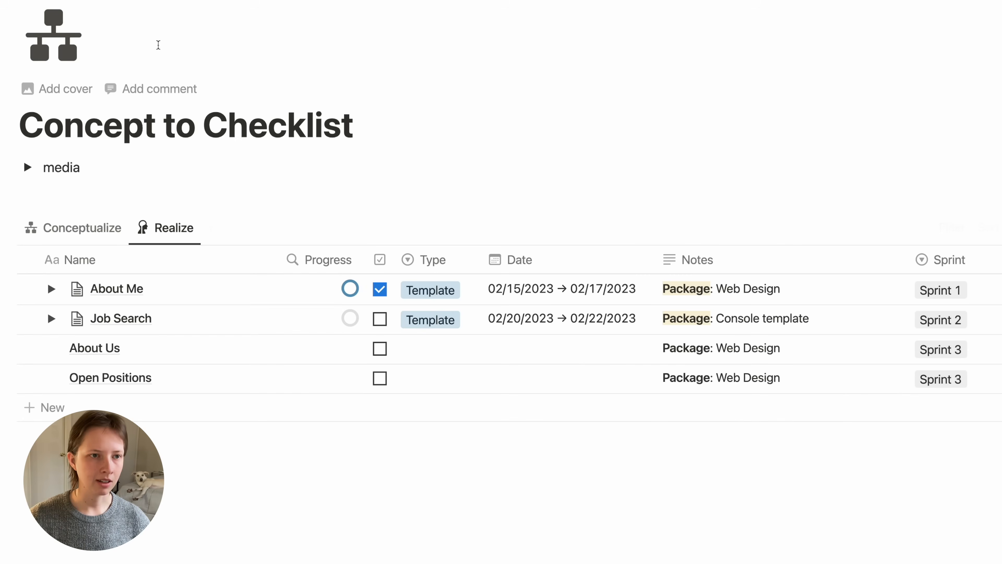
pyautogui.scroll(-2, 158, 44)
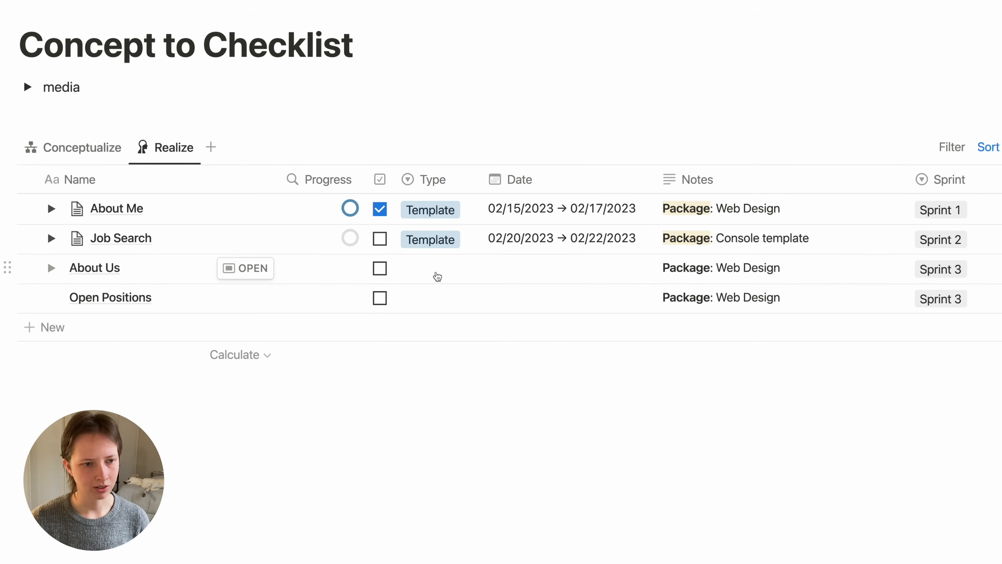
pyautogui.click(433, 271)
pyautogui.click(434, 328)
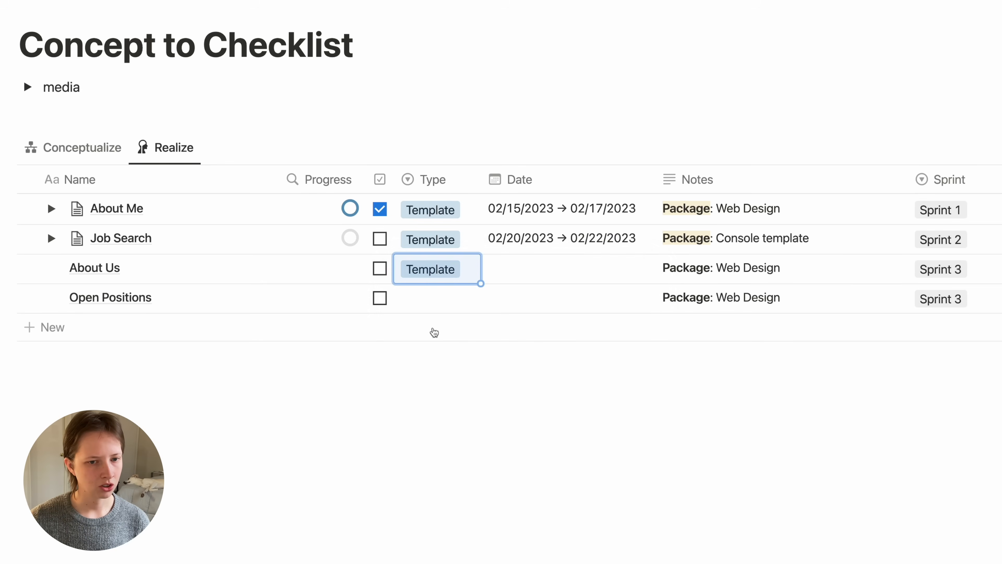
pyautogui.click(425, 297)
pyautogui.click(441, 355)
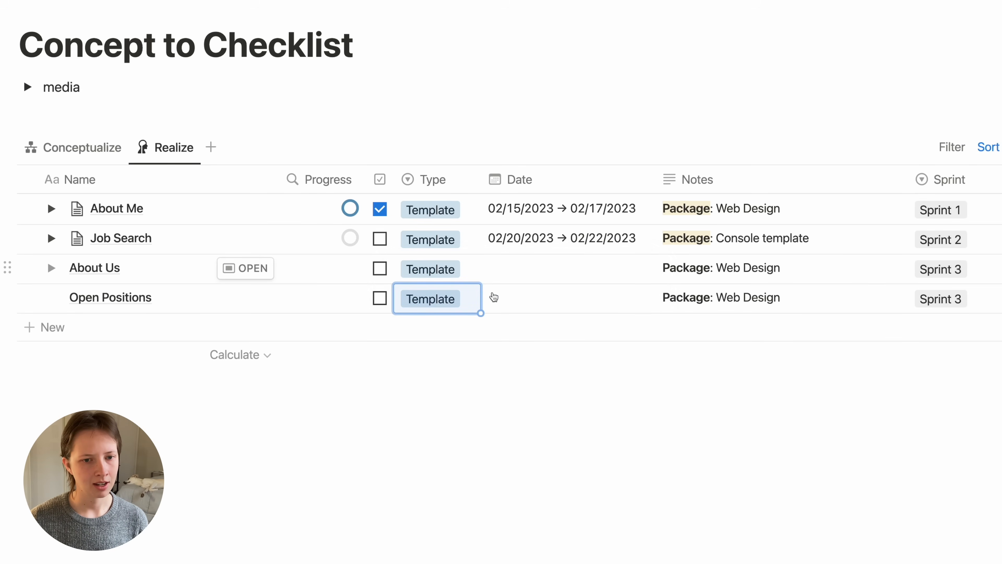
pyautogui.click(465, 65)
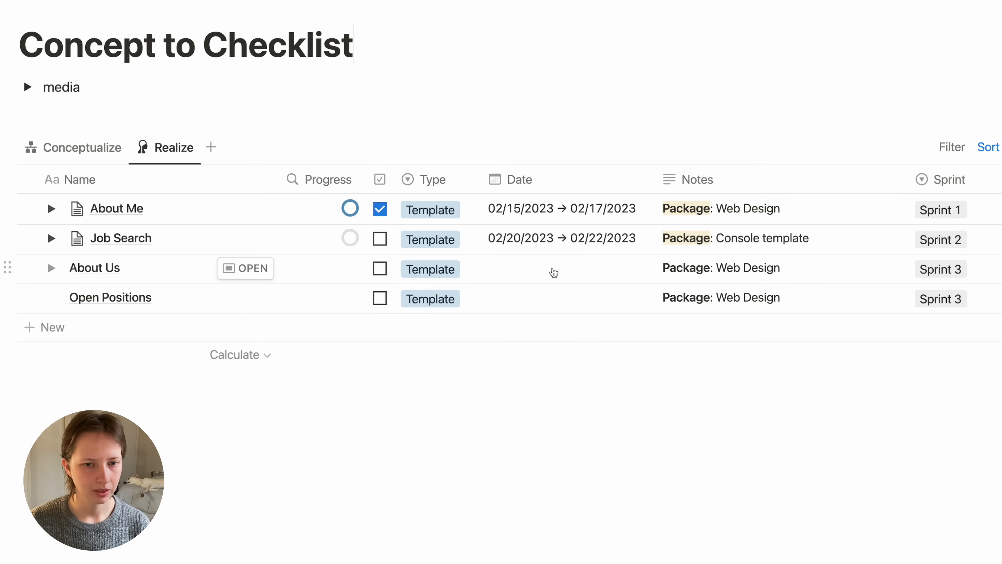
# Step: Set the About Us date range to 02/22/2023 through 02/23/2023
pyautogui.click(553, 270)
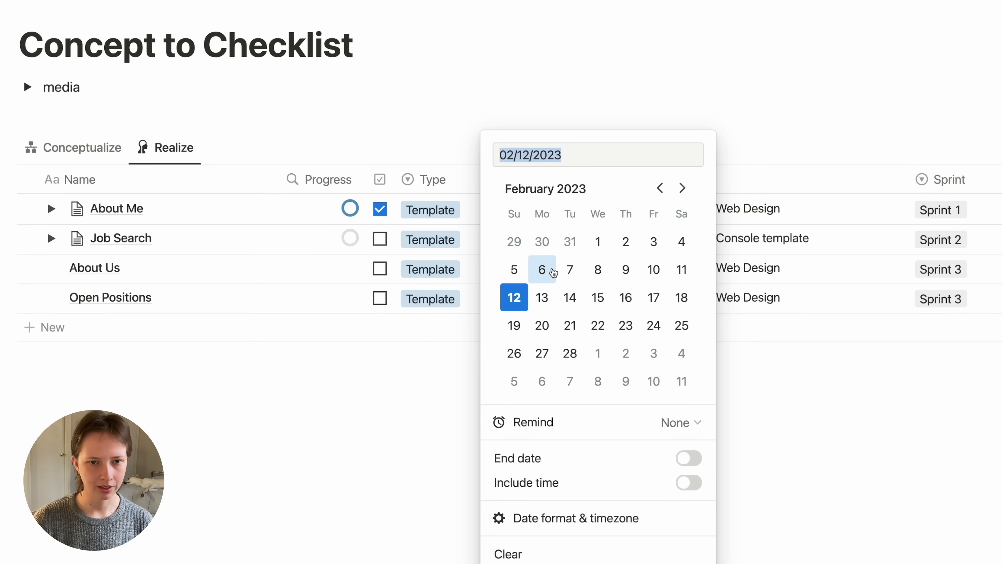
pyautogui.write('feb 22')
pyautogui.press('Return')
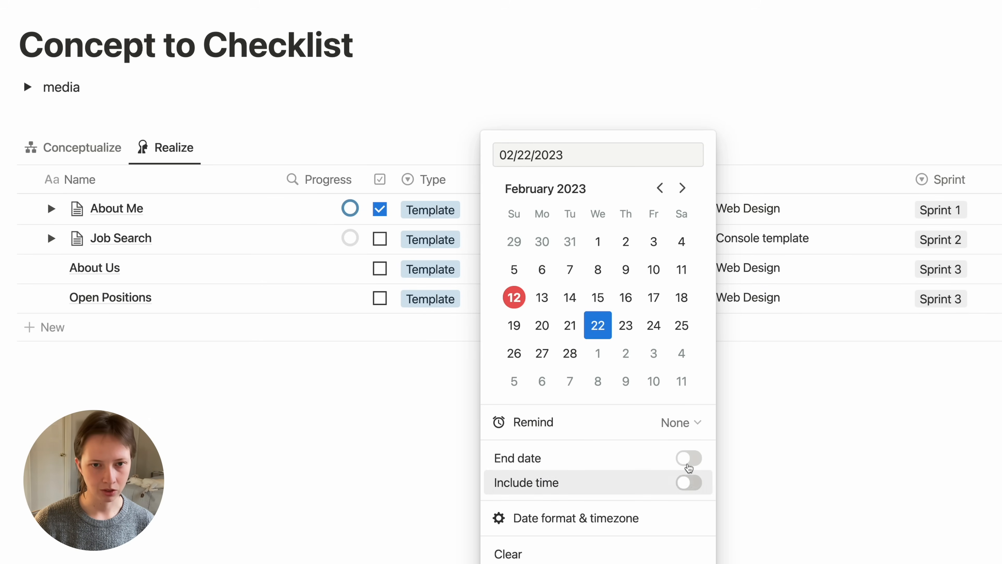
pyautogui.click(689, 459)
pyautogui.click(641, 154)
pyautogui.press('BackSpace')
pyautogui.write('3')
pyautogui.press('Return')
pyautogui.click(315, 215)
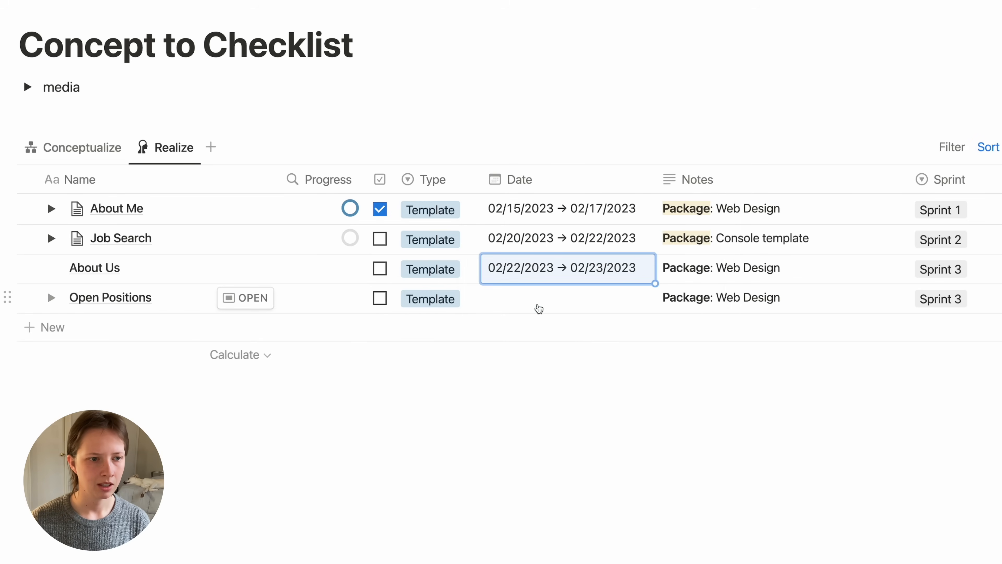
# Step: Set the Open Positions date range to 02/25/2023 through 02/27/2023
pyautogui.click(539, 309)
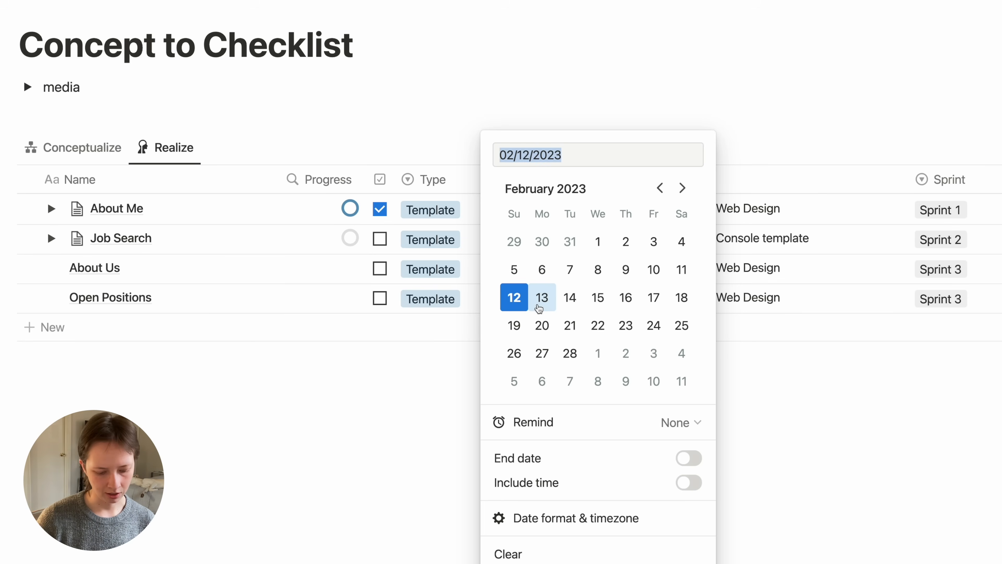
pyautogui.write('02/25/2023')
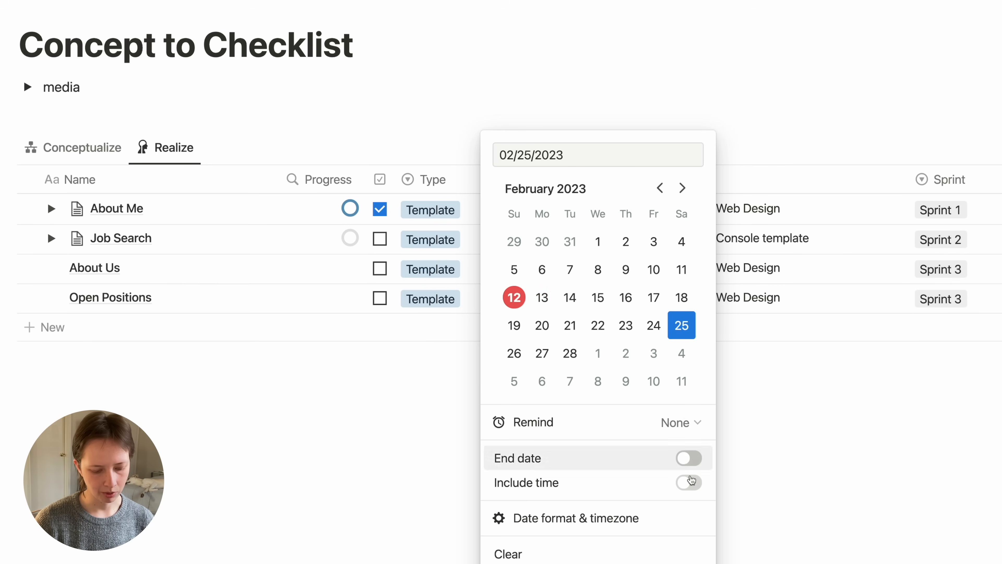
pyautogui.click(689, 458)
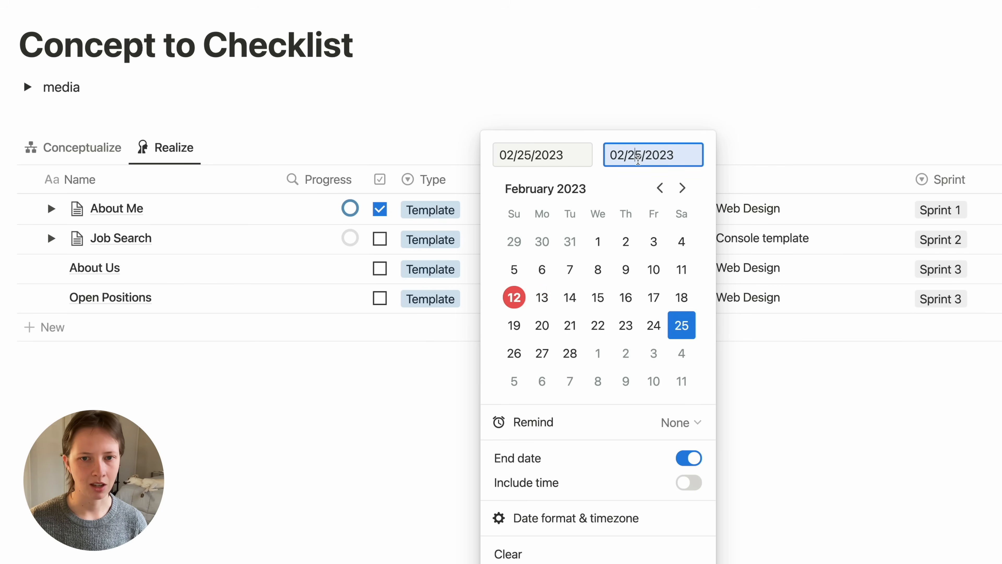
pyautogui.click(638, 159)
pyautogui.press('Delete')
pyautogui.write('7')
pyautogui.click(443, 96)
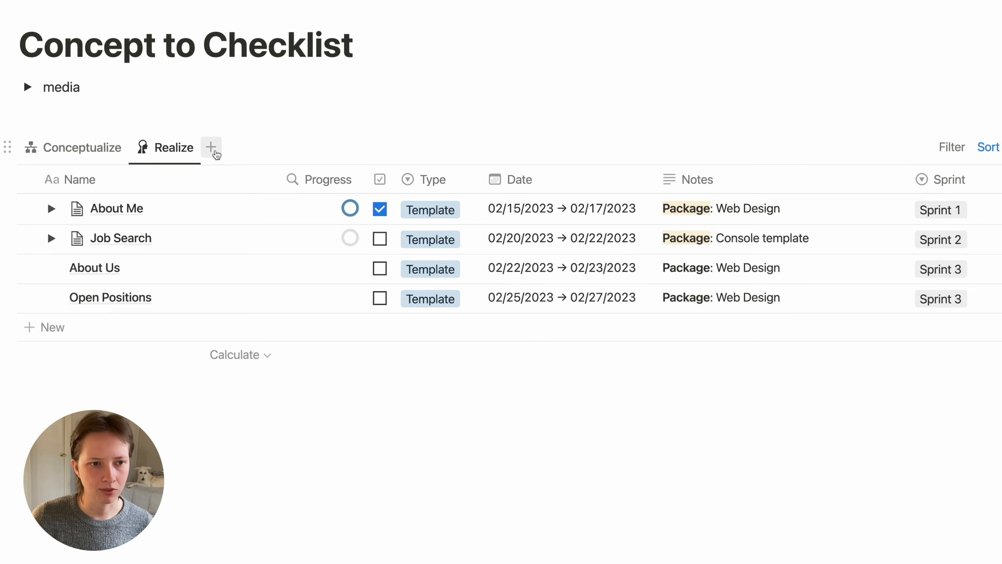
# Step: Add a new database view named Analyze with a gear icon and the Timeline layout
pyautogui.click(210, 147)
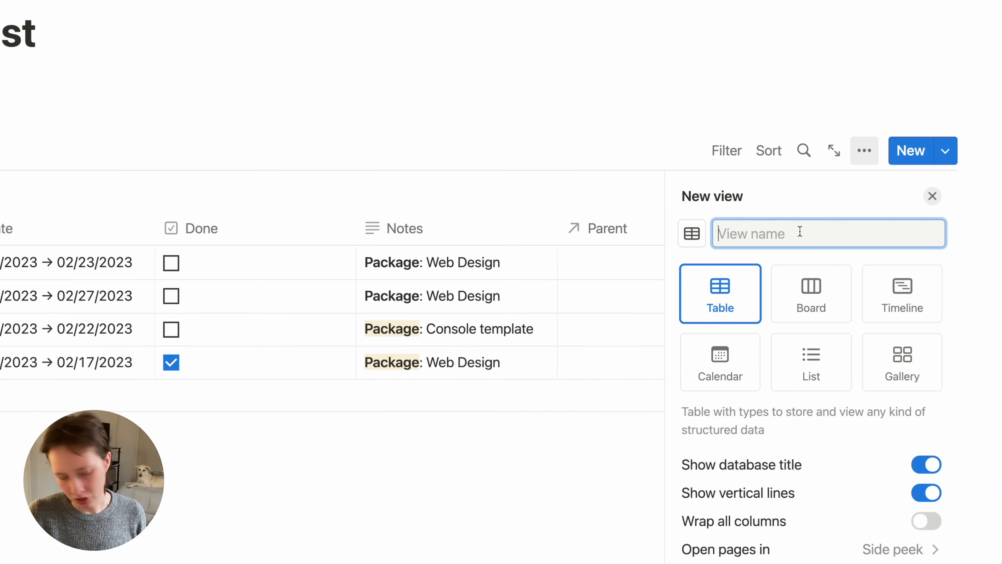
pyautogui.write('Analyze')
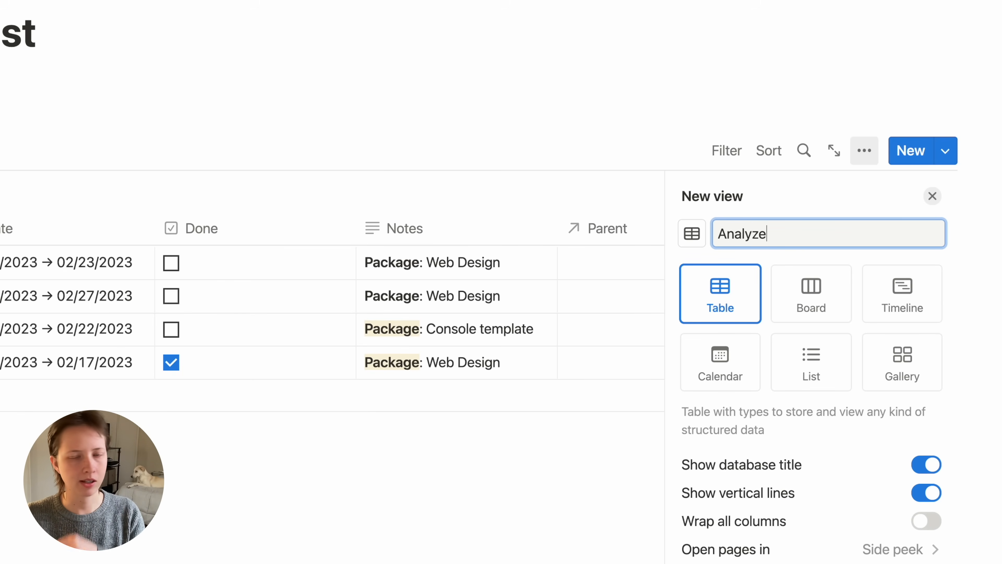
pyautogui.click(697, 239)
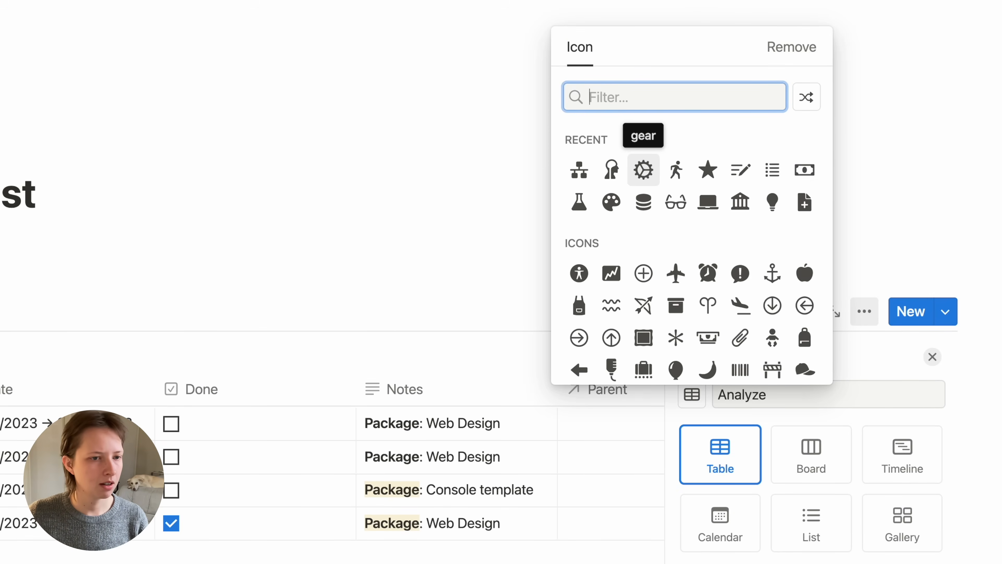
pyautogui.click(644, 173)
pyautogui.scroll(-5, 779, 486)
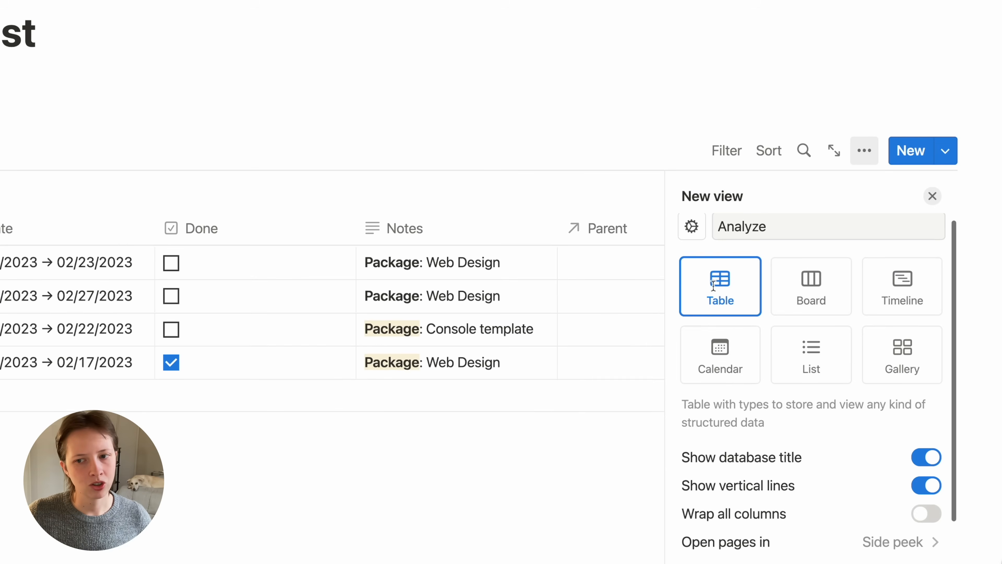
pyautogui.scroll(1, 732, 347)
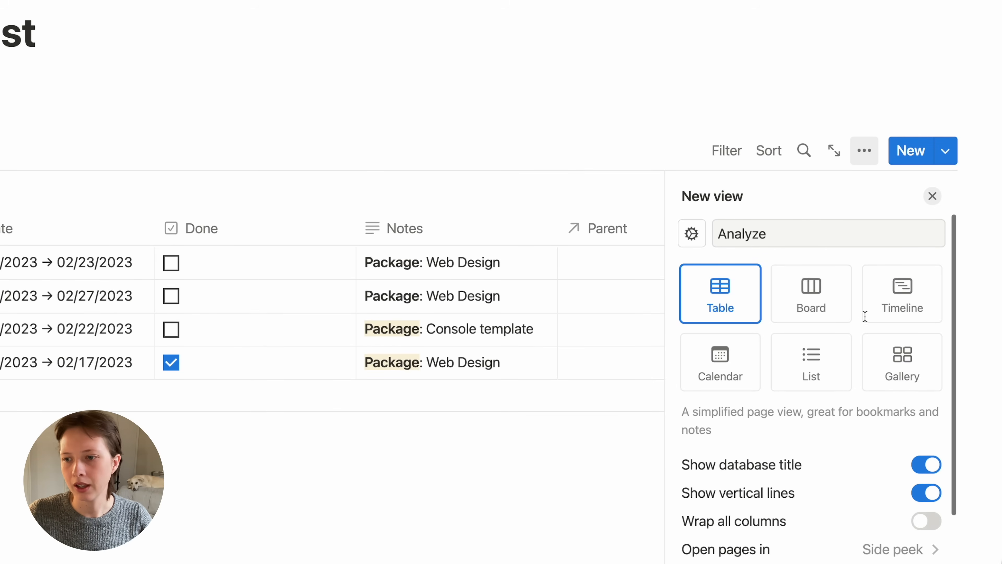
pyautogui.click(896, 309)
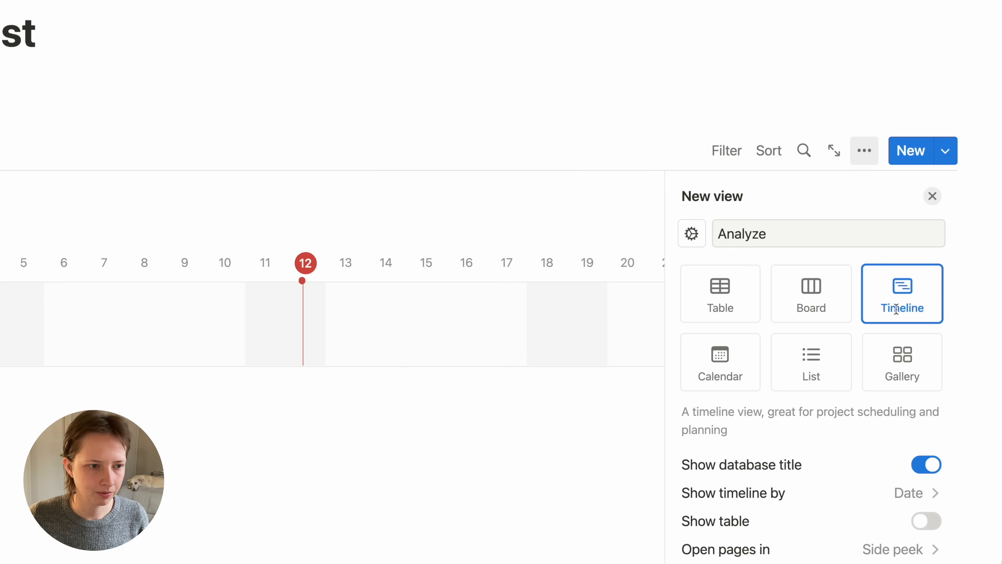
# Step: Hide the Analyze view's database title, set its pages to open in Center peek, and finish creating the view
pyautogui.scroll(-3, 783, 517)
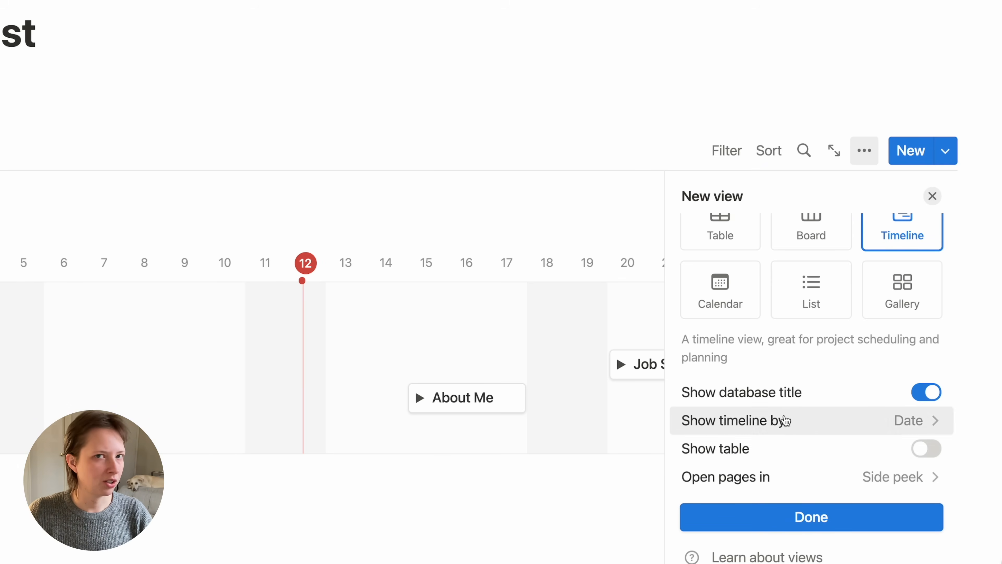
pyautogui.click(928, 395)
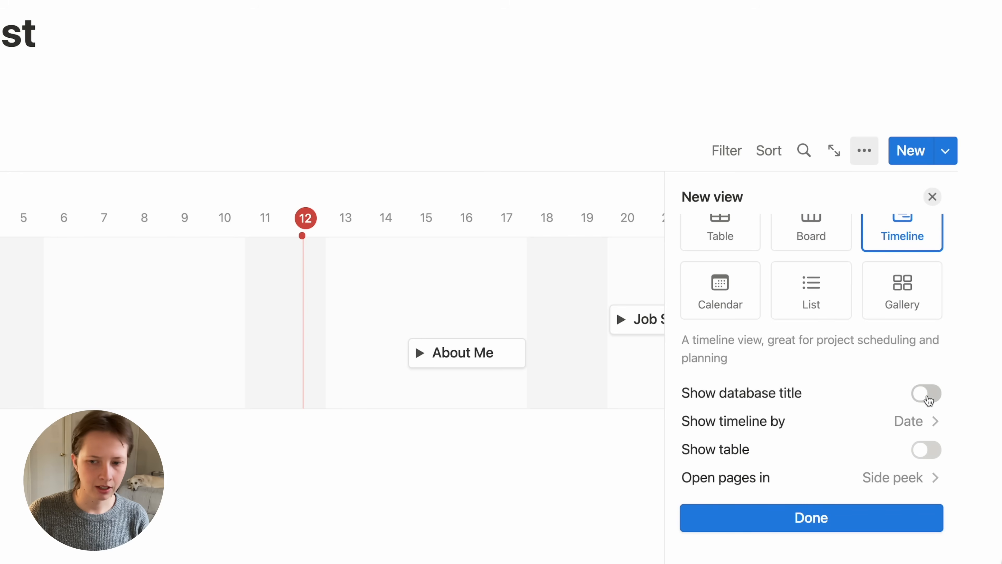
pyautogui.click(928, 457)
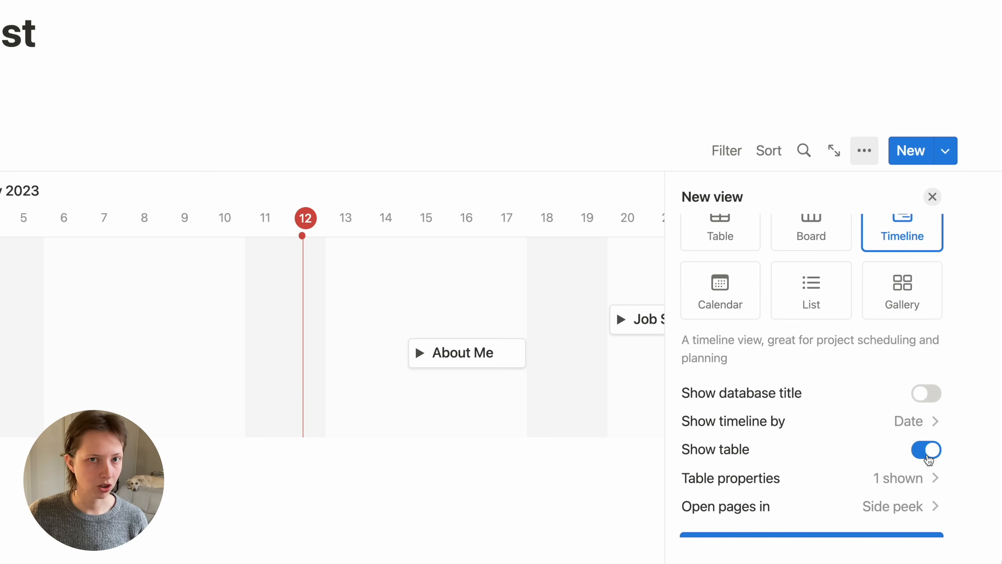
pyautogui.click(928, 458)
pyautogui.scroll(-2, 926, 459)
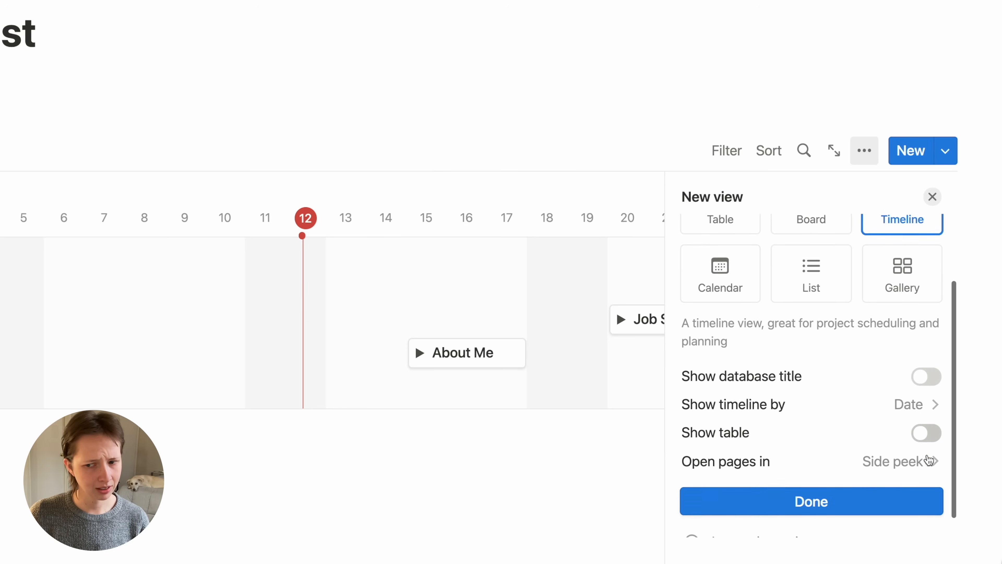
pyautogui.click(740, 445)
pyautogui.click(787, 310)
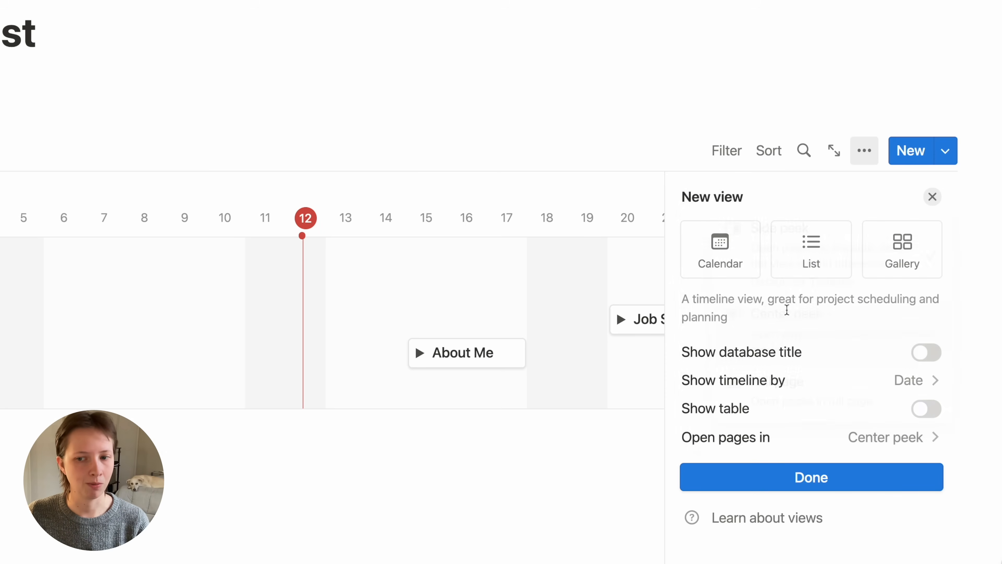
pyautogui.click(749, 476)
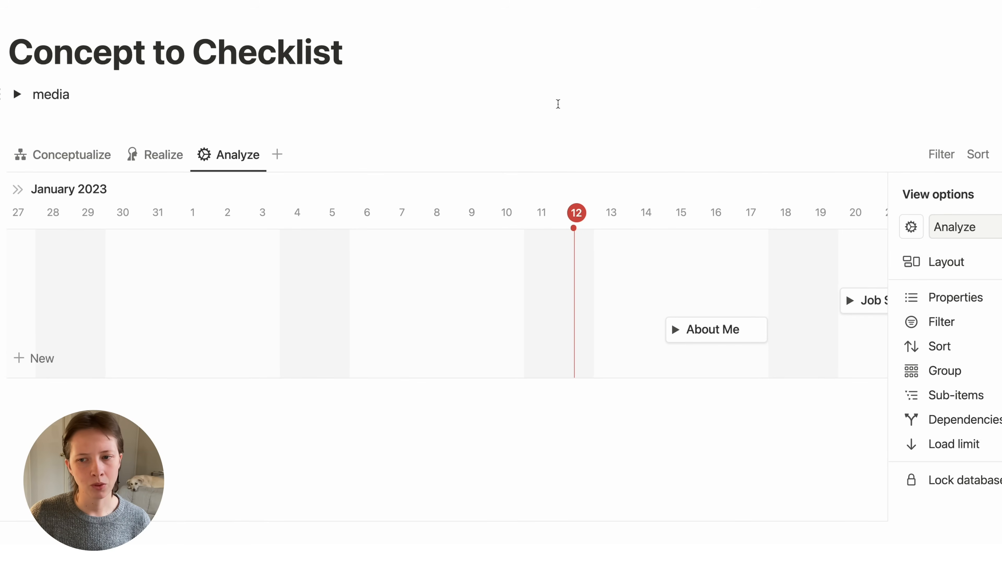
# Step: Close the view options and sort the Analyze timeline by Date
pyautogui.click(376, 97)
pyautogui.hscroll(10, 701, 286)
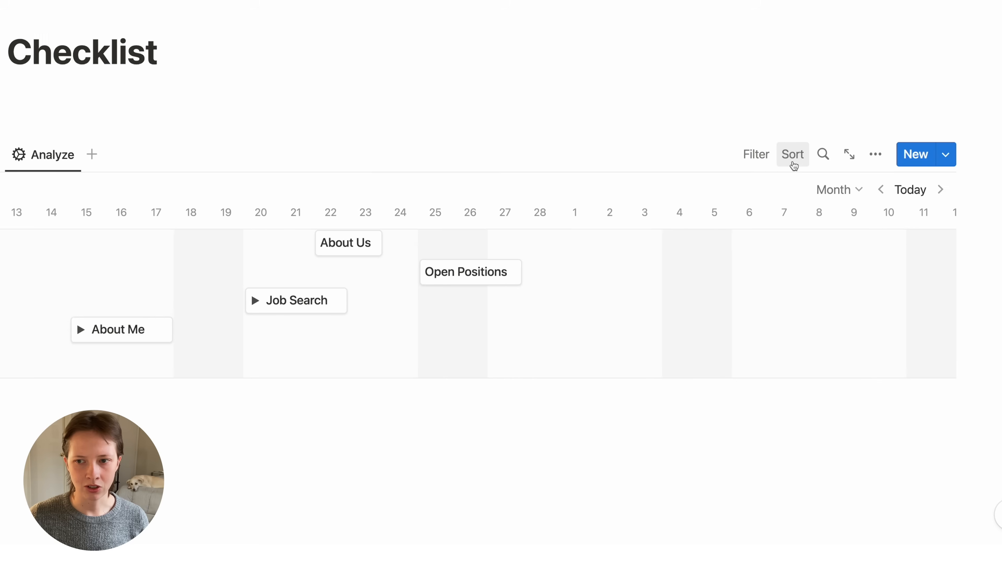
pyautogui.click(794, 163)
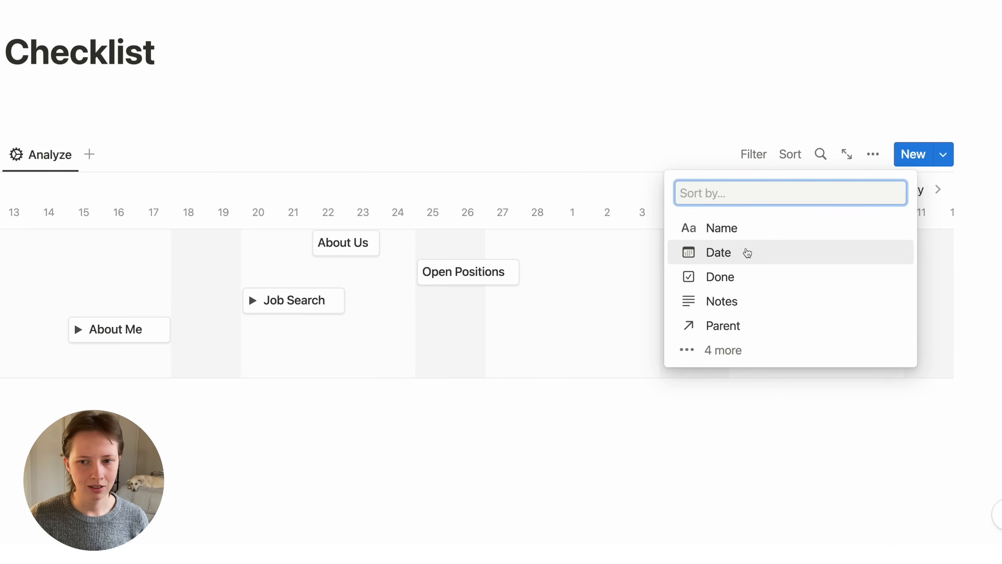
pyautogui.click(718, 252)
pyautogui.press('Escape')
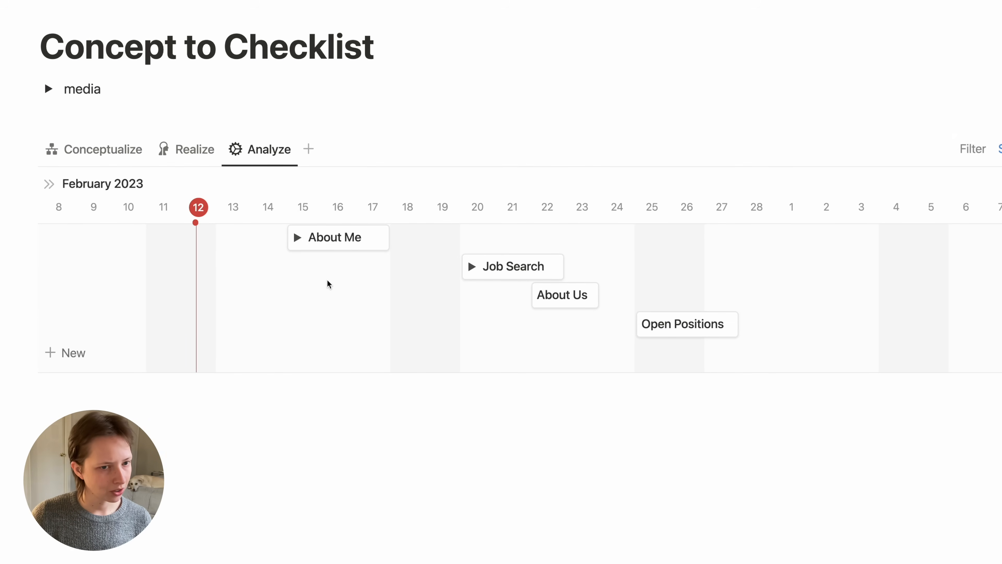
# Step: Check About Me's sub-items in the timeline, collapse them, and turn off sub-items for this view only
pyautogui.click(297, 237)
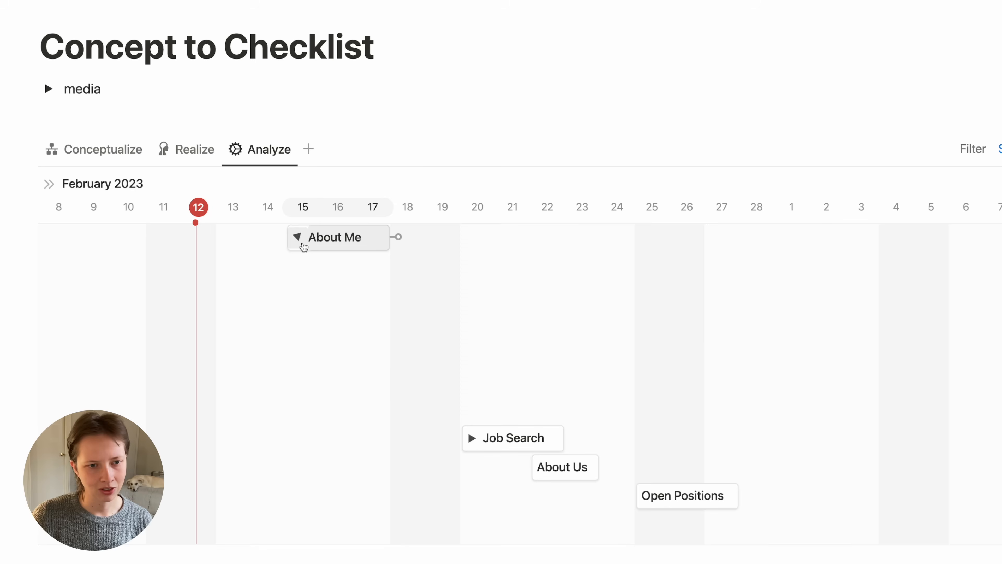
pyautogui.click(302, 244)
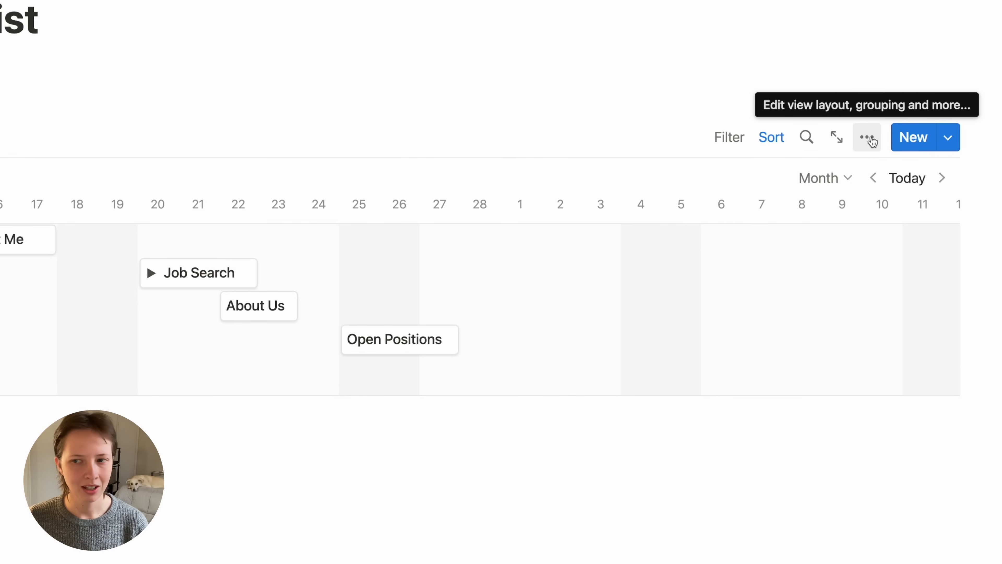
pyautogui.click(873, 141)
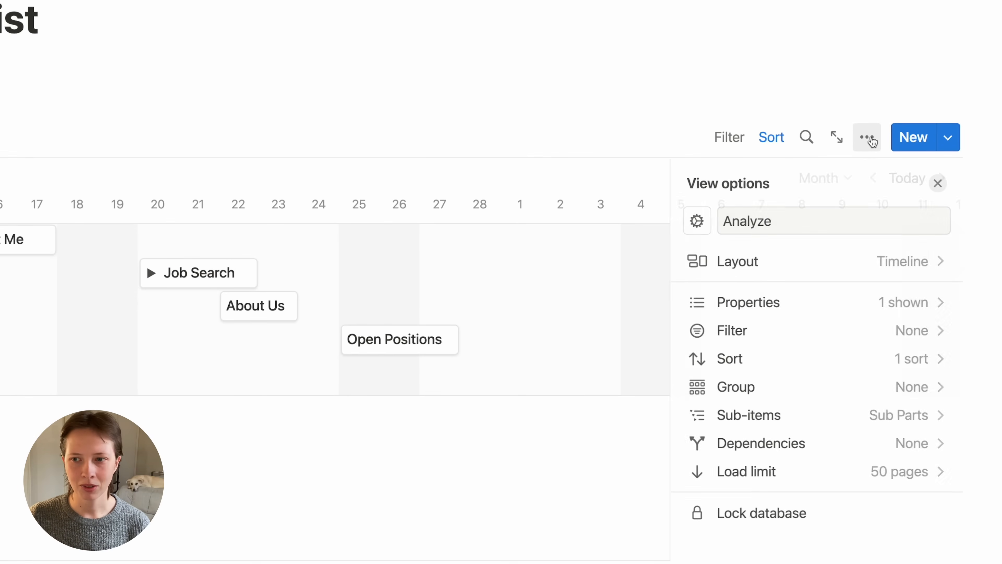
pyautogui.click(807, 426)
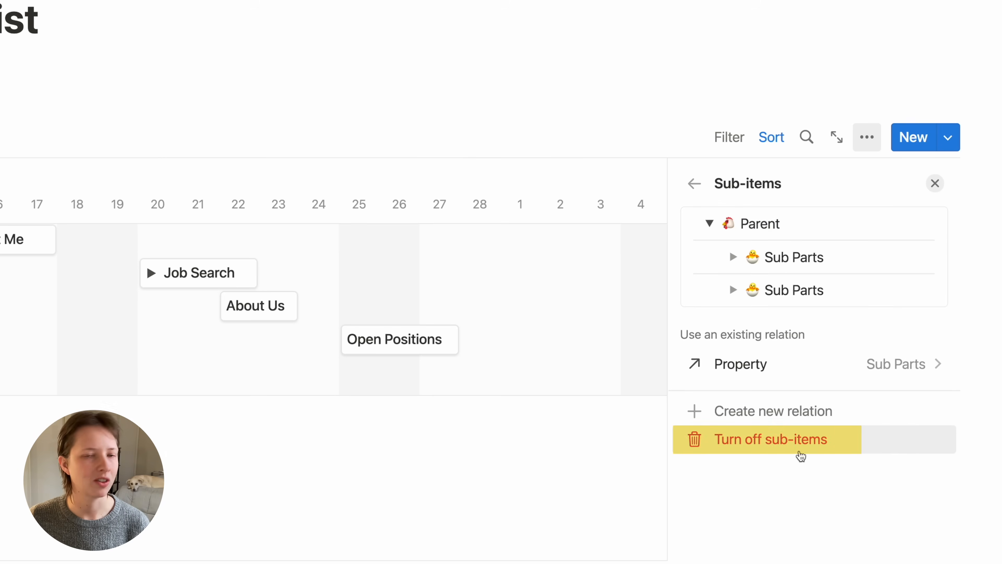
pyautogui.click(851, 453)
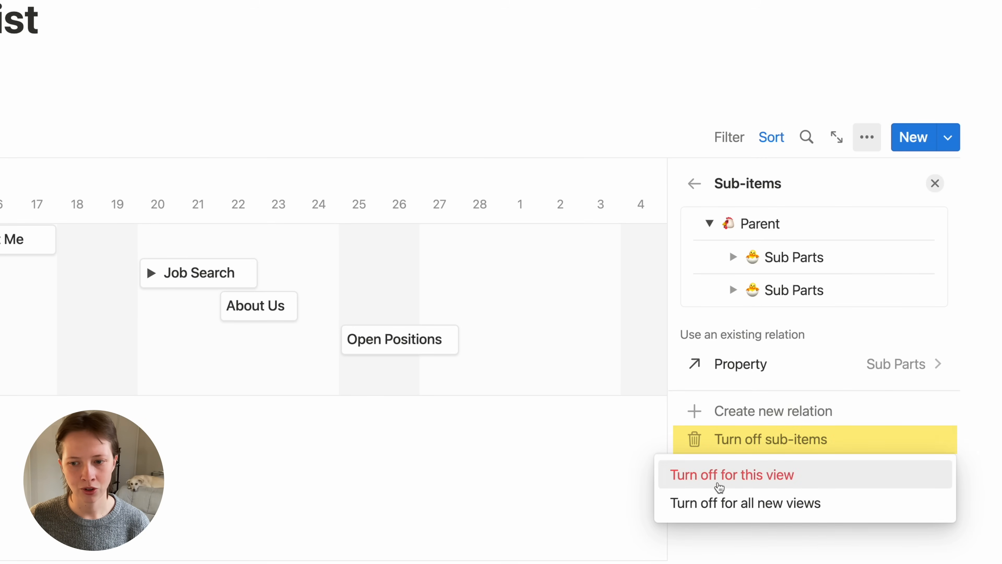
pyautogui.click(812, 485)
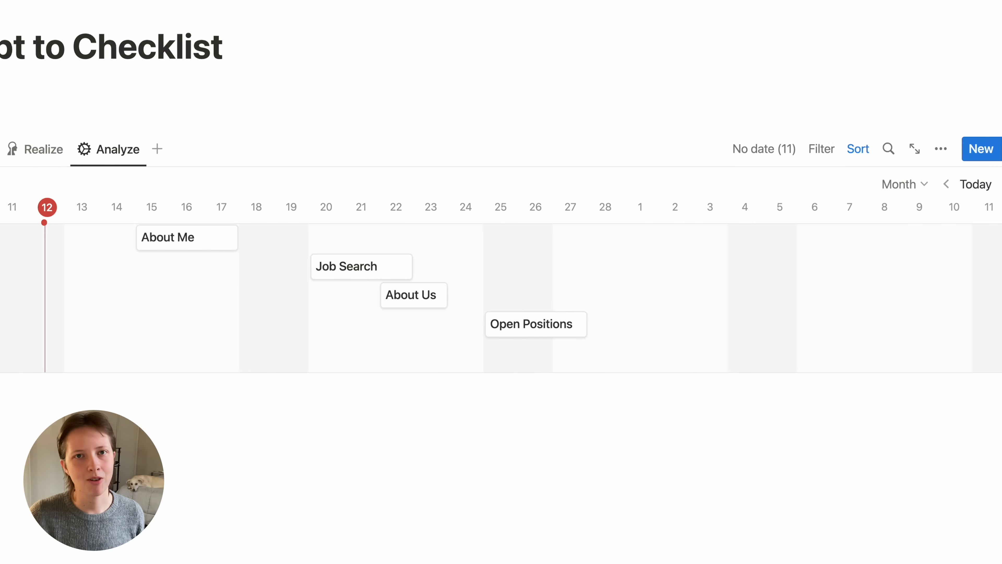
# Step: Set the Analyze timeline's scale to Bi-week and look through the scheduled items
pyautogui.click(894, 183)
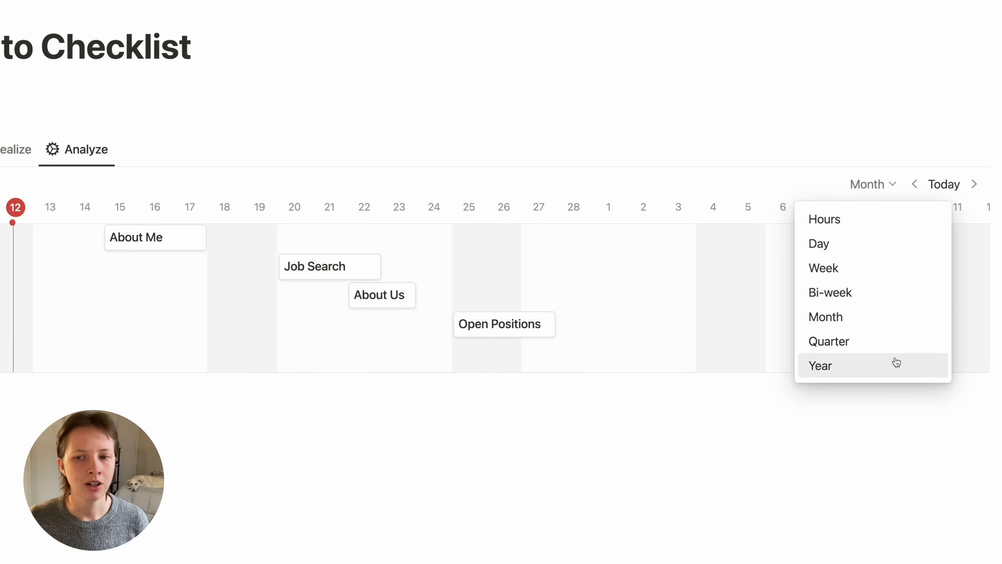
pyautogui.click(854, 292)
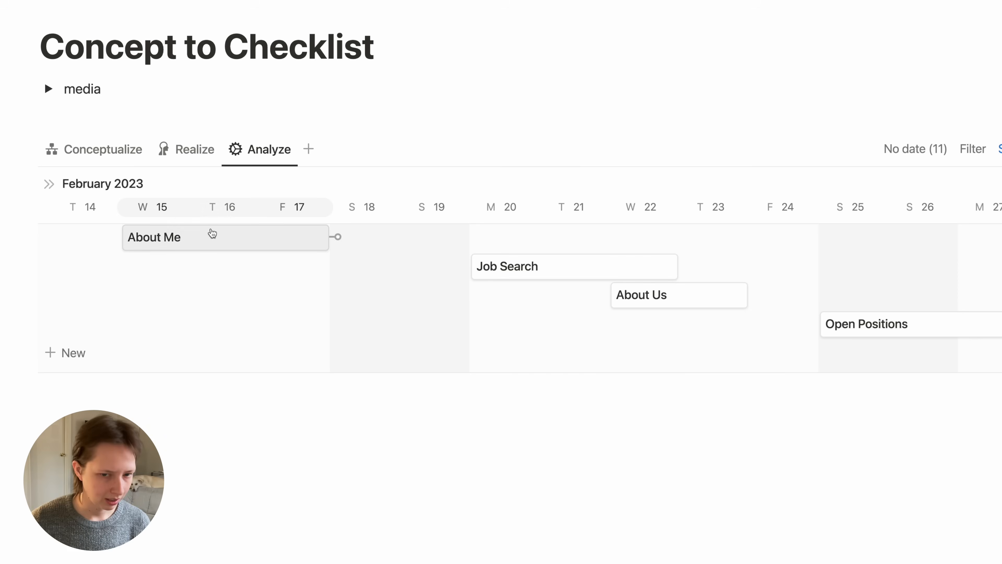
pyautogui.hscroll(-10, 519, 293)
pyautogui.hscroll(3, 590, 295)
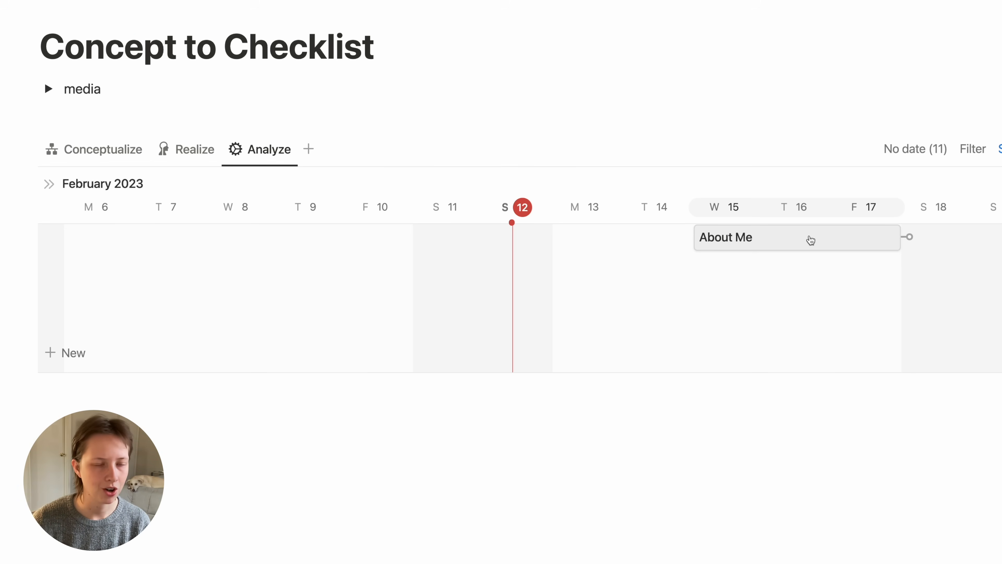
pyautogui.hscroll(5, 806, 243)
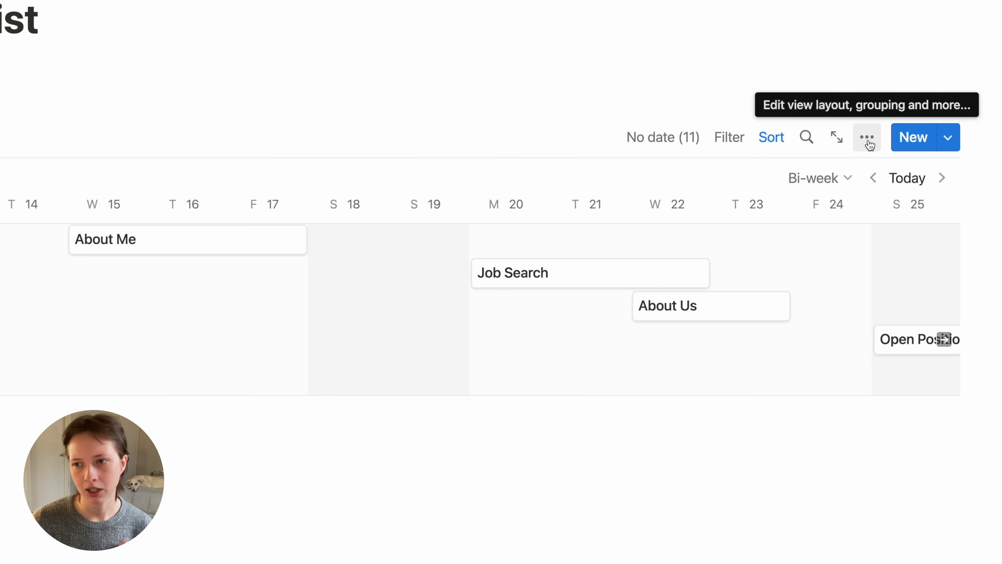
# Step: Show the Done property in the Analyze timeline and place it before Name
pyautogui.click(868, 148)
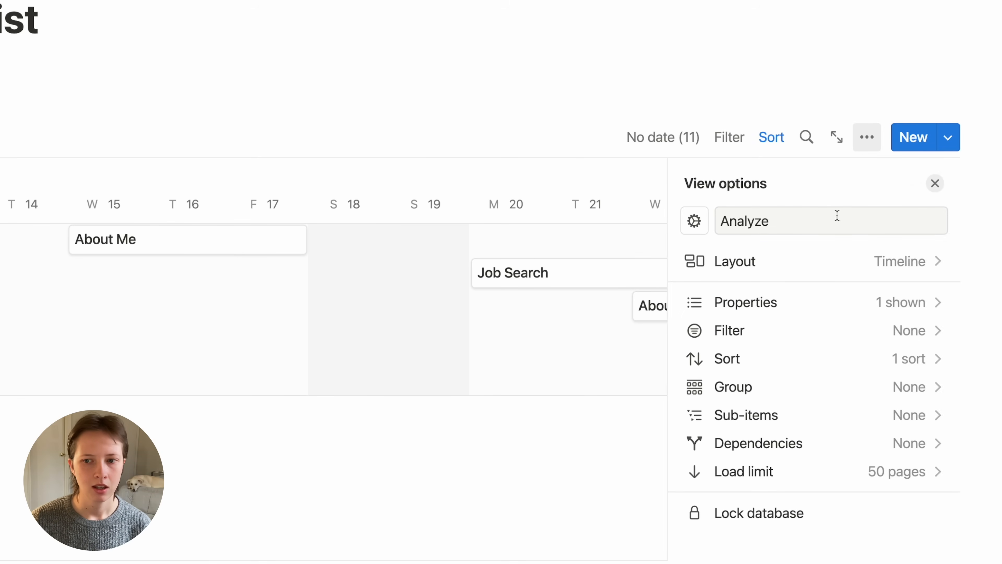
pyautogui.click(801, 304)
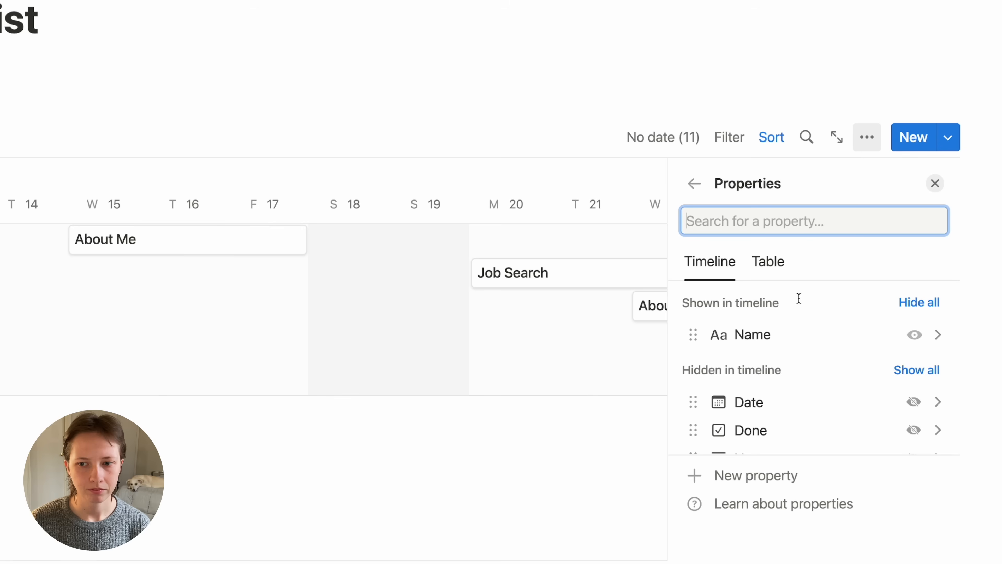
pyautogui.scroll(-3, 803, 401)
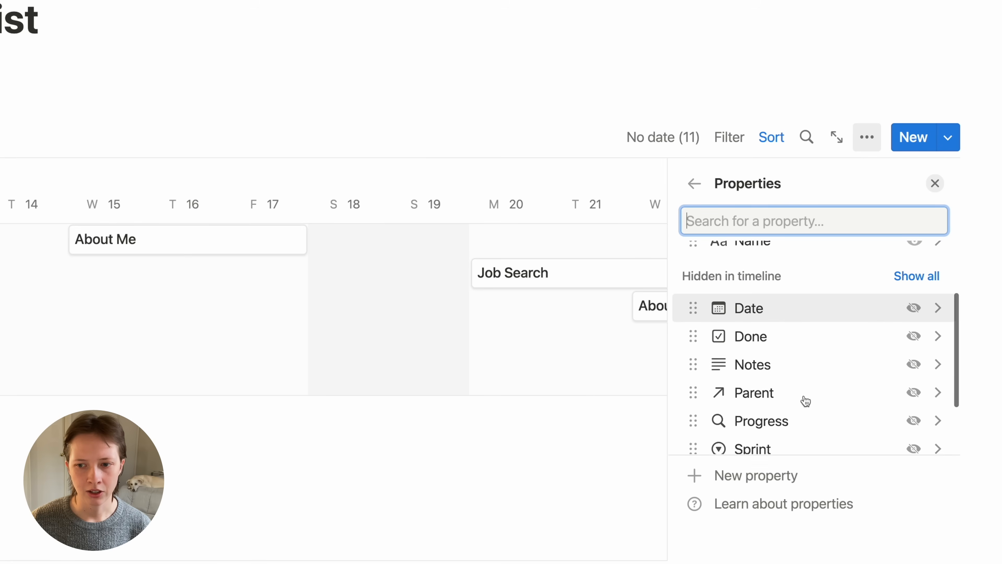
pyautogui.click(914, 340)
pyautogui.scroll(3, 911, 345)
pyautogui.moveTo(855, 332); pyautogui.dragTo(785, 293)
pyautogui.scroll(-3, 803, 367)
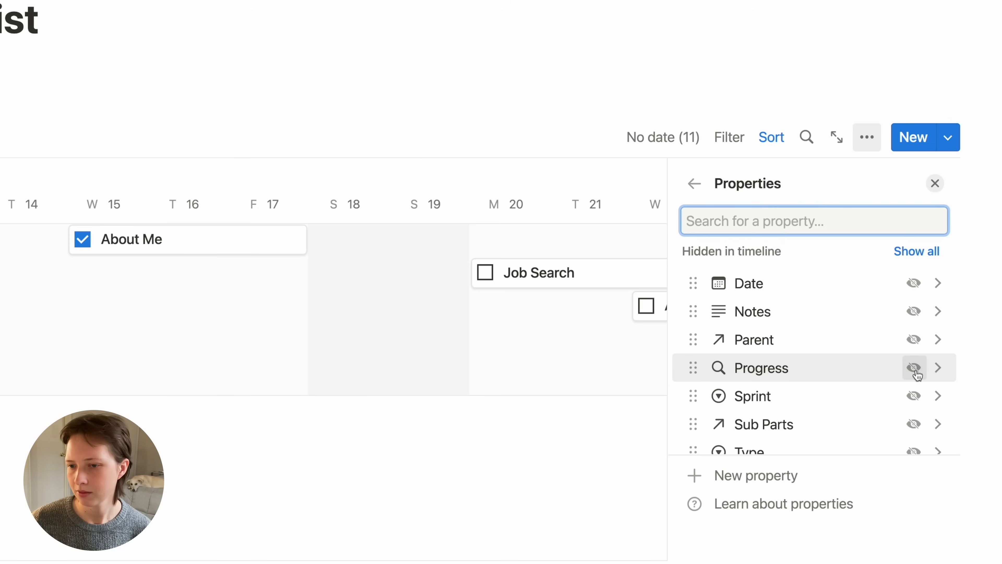
# Step: Show the Progress property in the timeline, place it between Done and Name, and close the view options
pyautogui.click(914, 368)
pyautogui.scroll(1, 914, 379)
pyautogui.moveTo(830, 399); pyautogui.dragTo(817, 363)
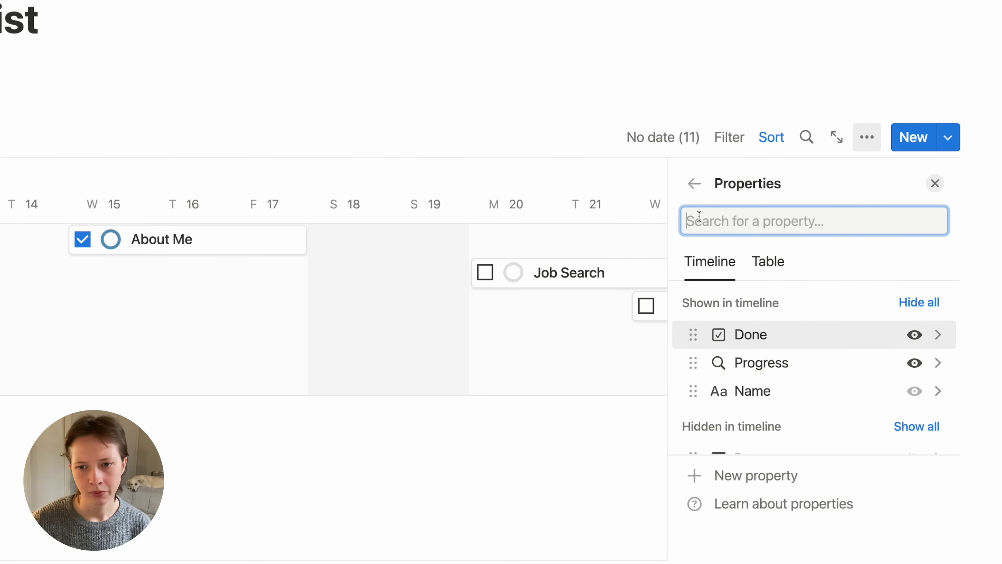
pyautogui.click(935, 183)
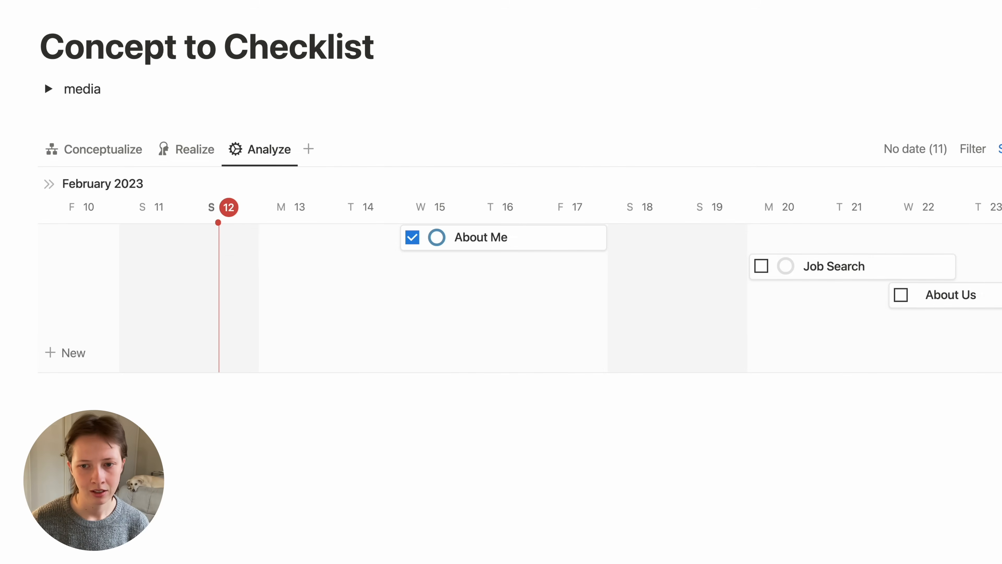
# Step: Filter the Analyze timeline to items whose Date is relative to today within this month, and hide the filter bar
pyautogui.hscroll(3, 626, 251)
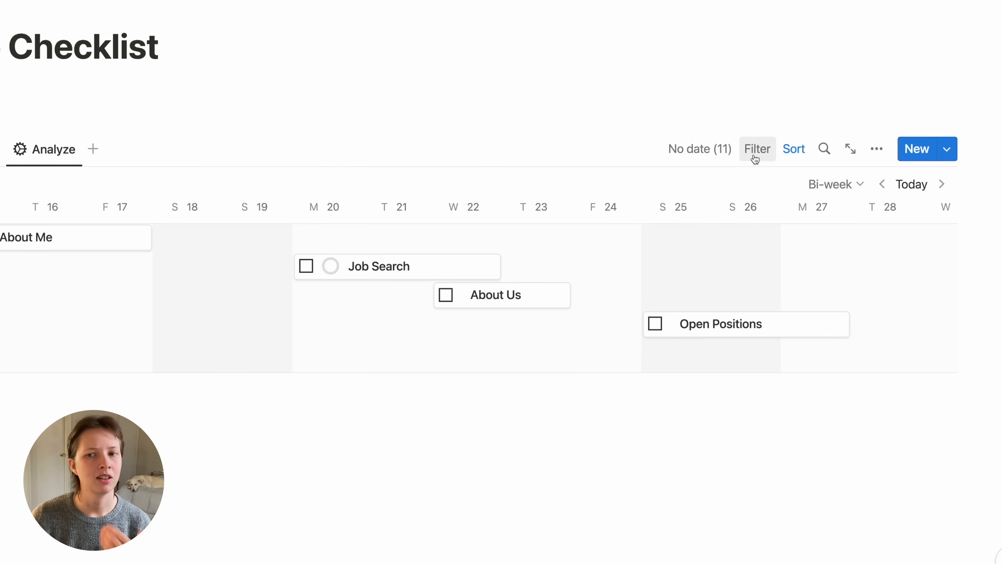
pyautogui.click(755, 157)
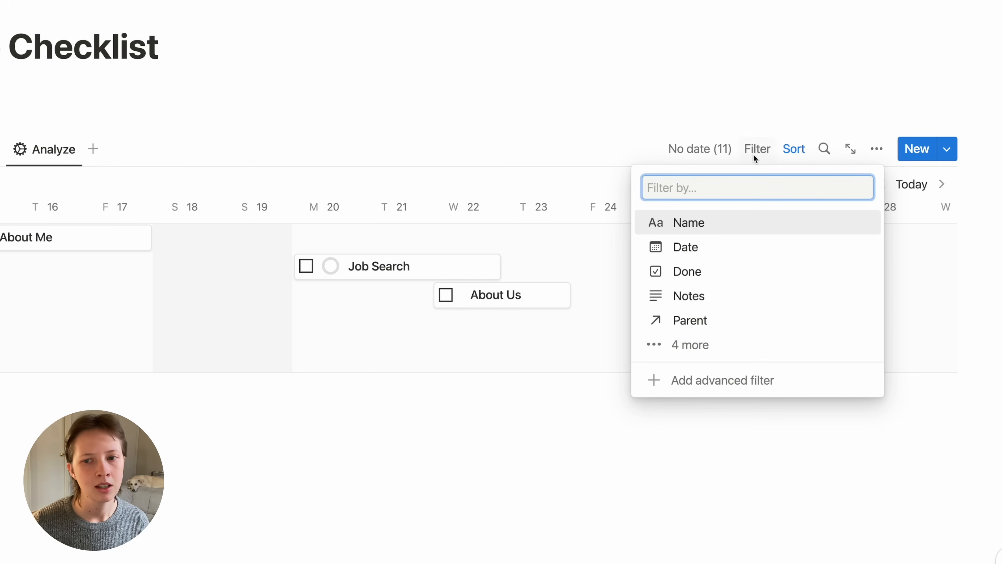
pyautogui.click(701, 253)
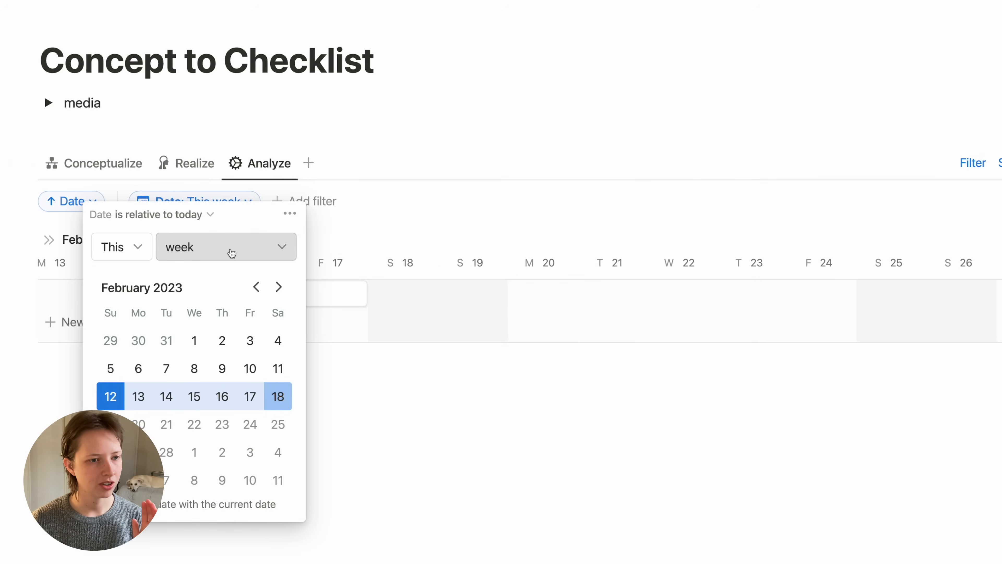
pyautogui.click(212, 248)
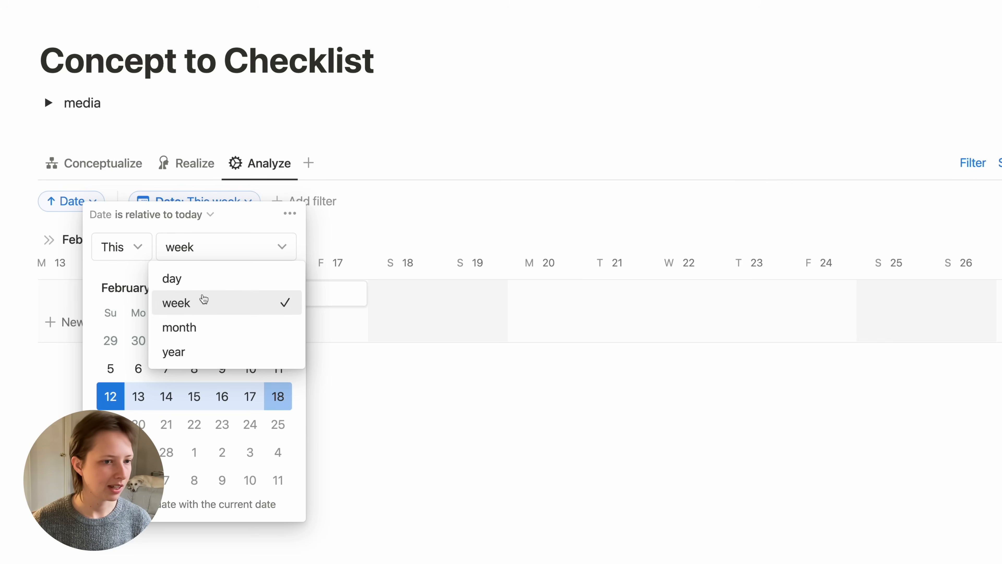
pyautogui.click(178, 339)
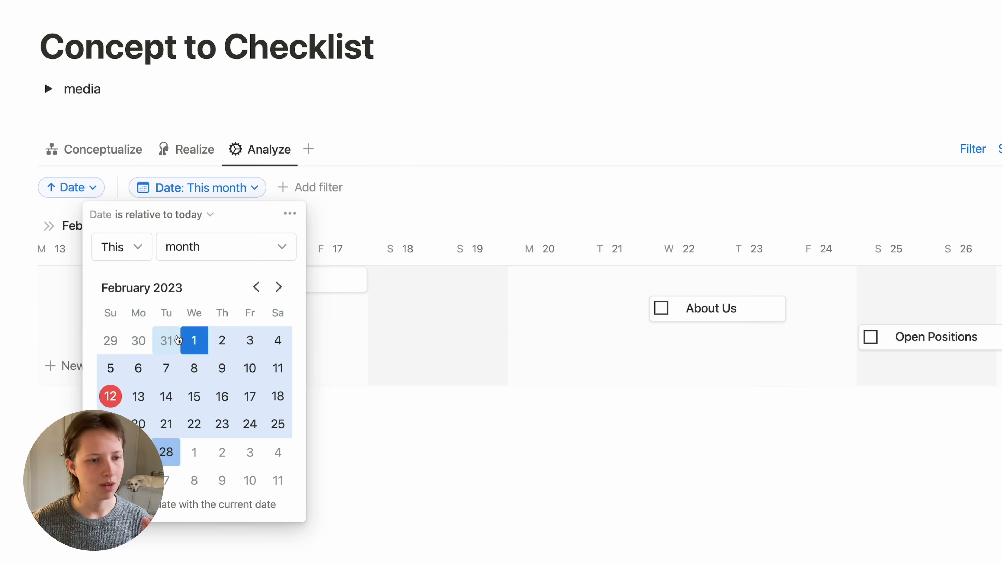
pyautogui.click(642, 128)
pyautogui.click(974, 152)
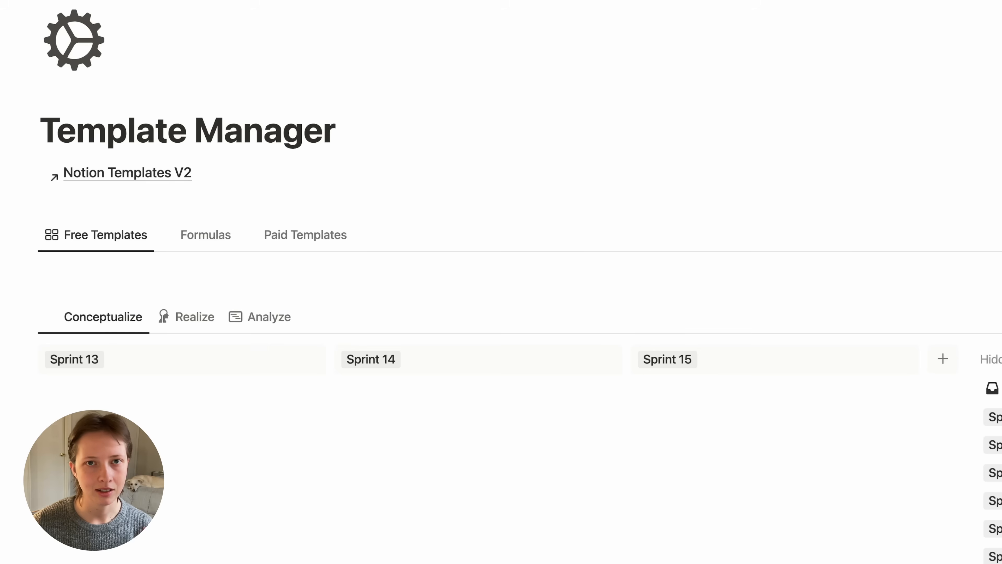
# Step: Look through the Template Manager page's Conceptualize board and its Analyze view as a reference
pyautogui.scroll(-8, 502, 276)
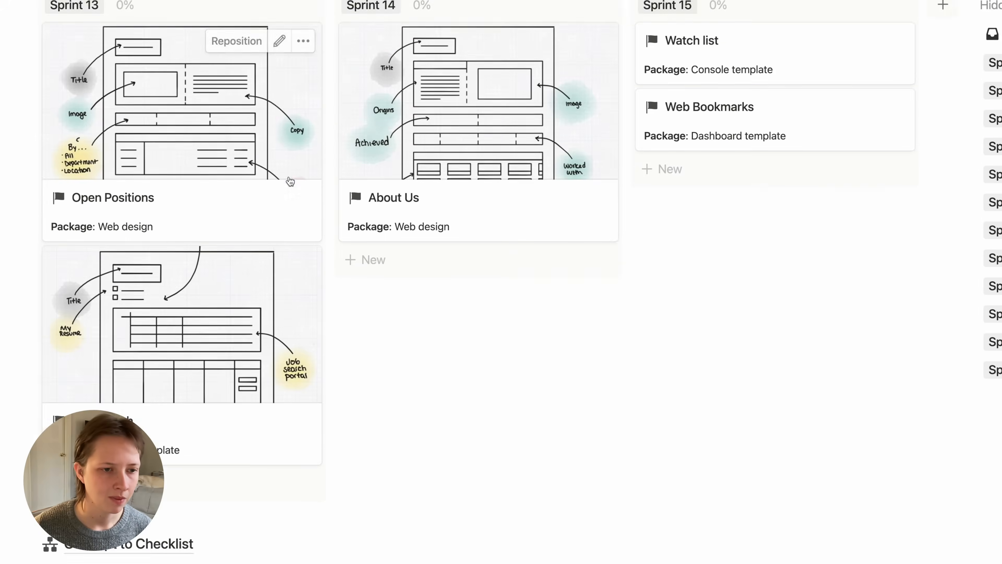
pyautogui.scroll(5, 477, 158)
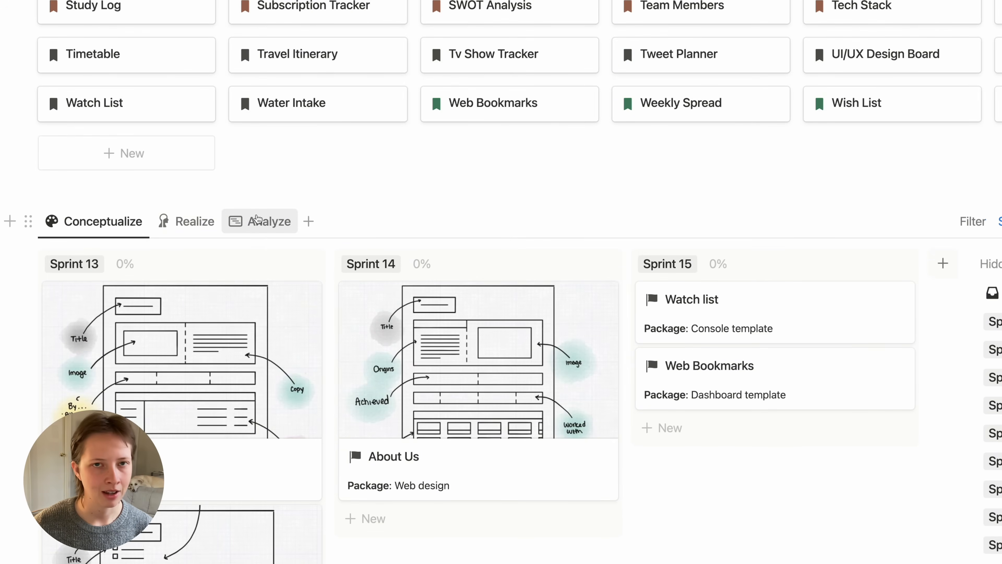
pyautogui.click(264, 219)
pyautogui.scroll(-3, 352, 287)
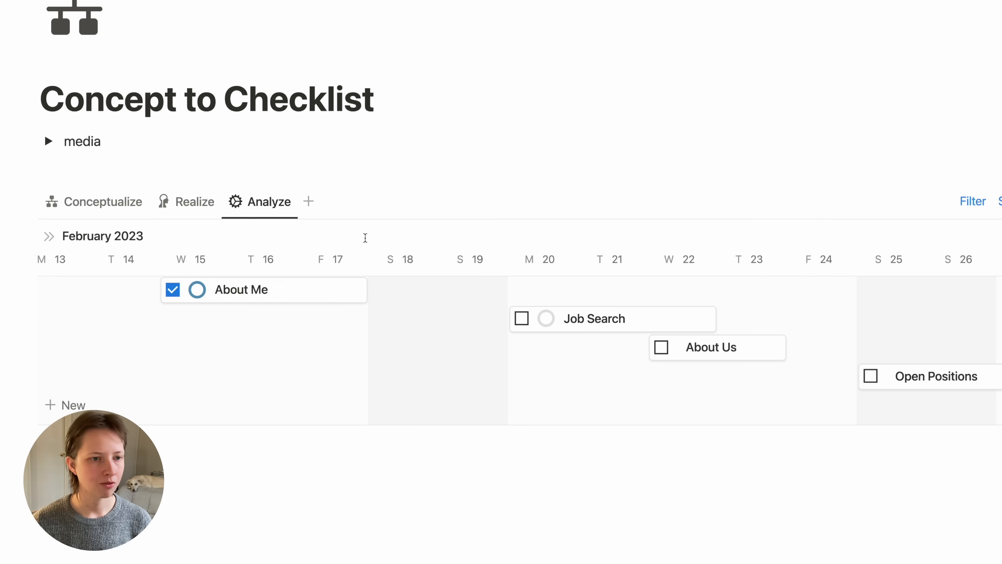
# Step: Switch to the Realize table and expand the sub-items of About Me and Job Search
pyautogui.click(192, 209)
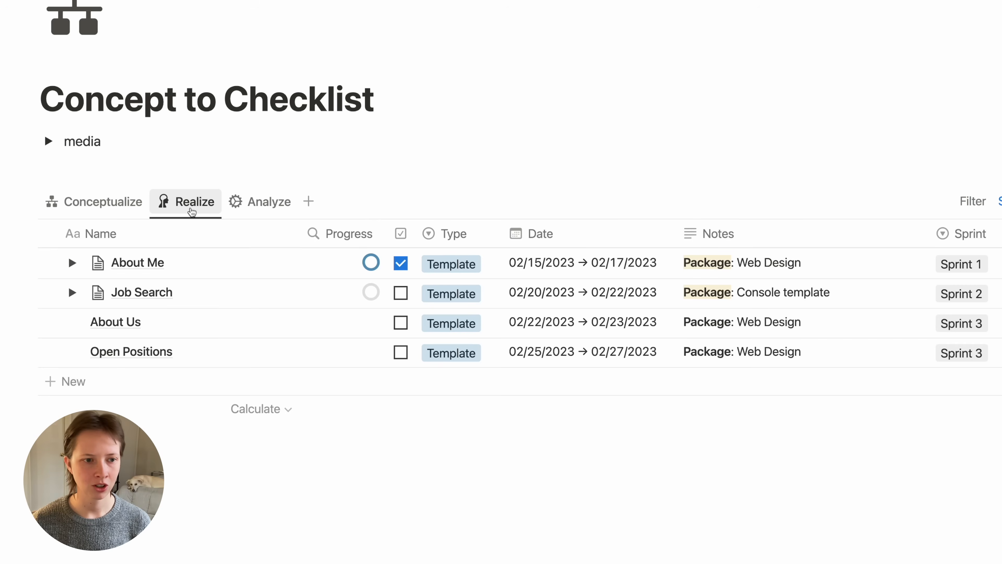
pyautogui.scroll(-2, 191, 213)
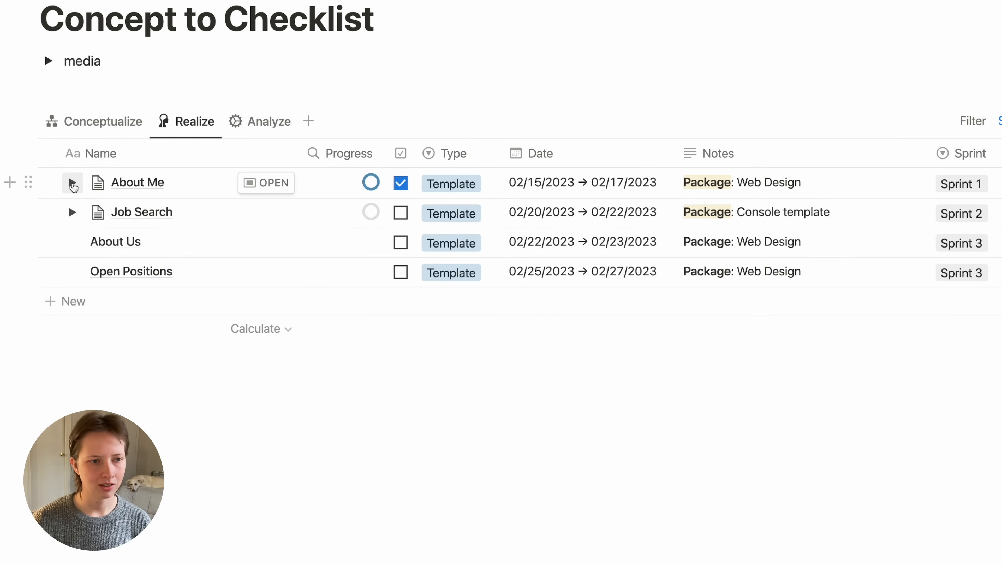
pyautogui.click(73, 183)
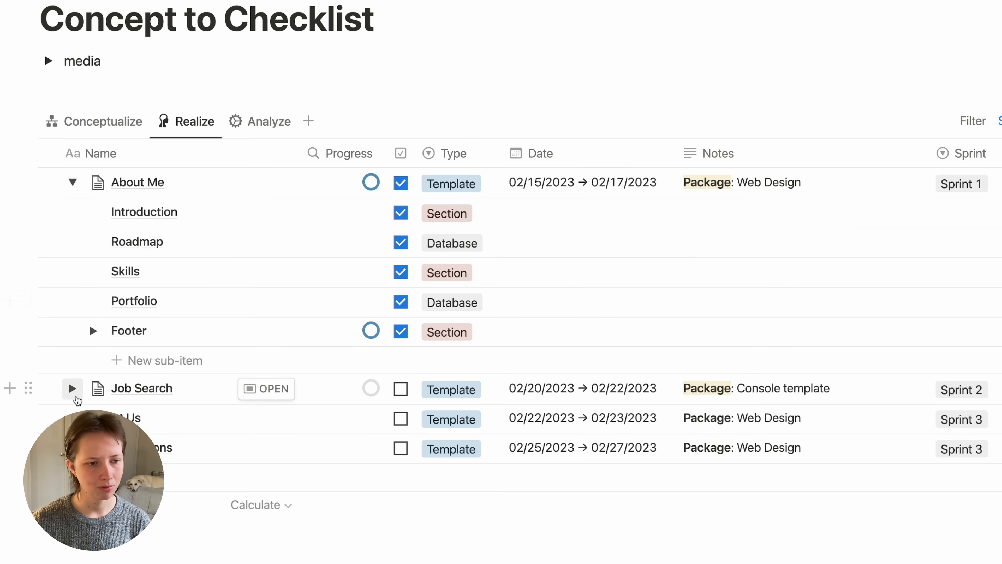
pyautogui.click(72, 387)
pyautogui.scroll(-2, 68, 391)
pyautogui.scroll(-2, 67, 391)
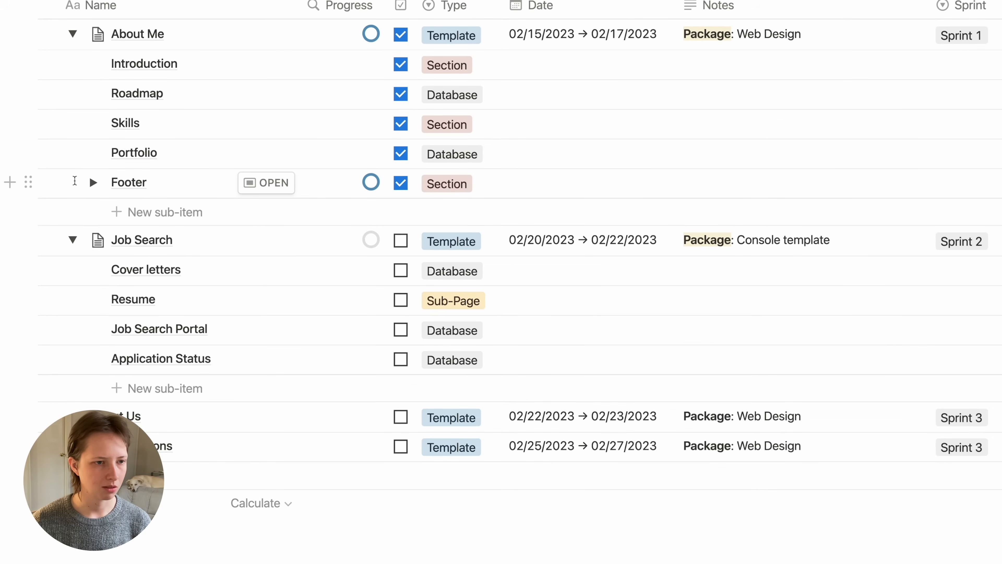
# Step: Expand Footer under About Me and uncheck Done for Resume sub-page and Footer
pyautogui.scroll(1, 90, 178)
pyautogui.scroll(1, 148, 242)
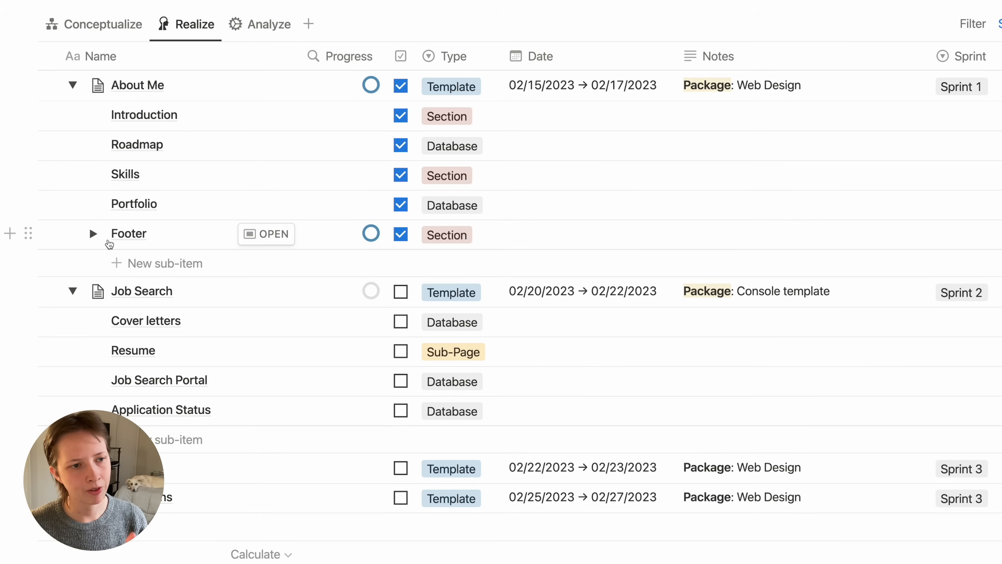
pyautogui.click(93, 233)
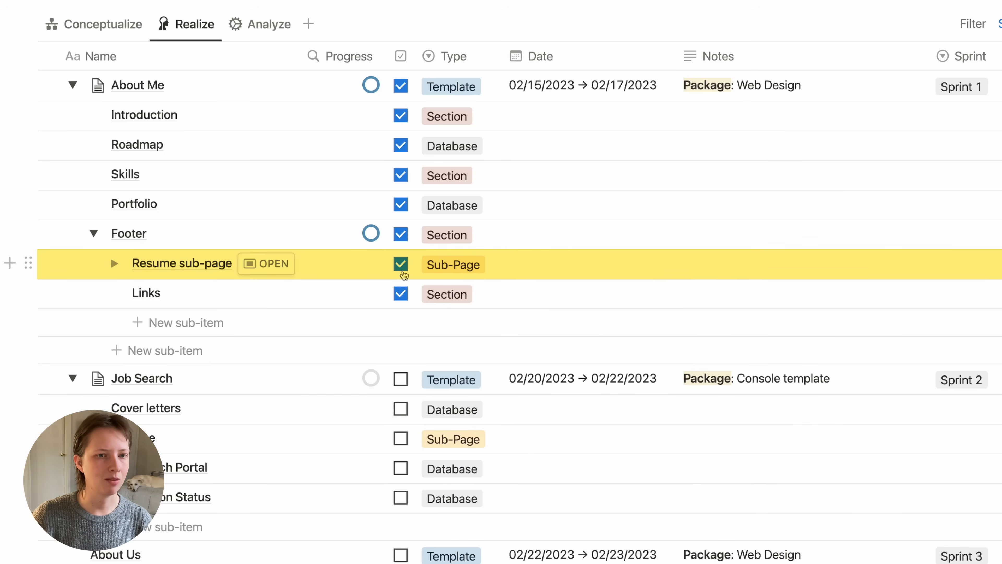
pyautogui.click(400, 264)
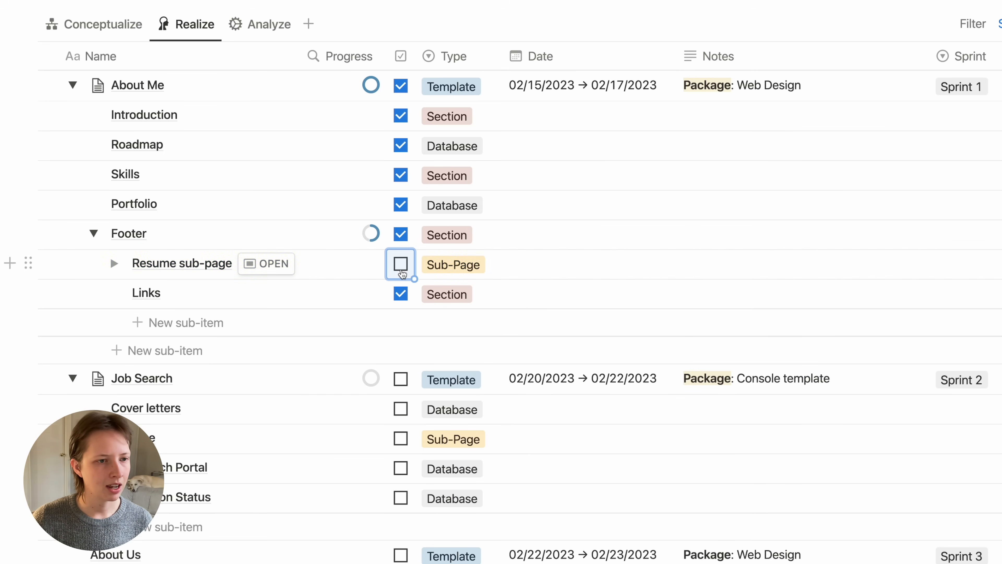
pyautogui.scroll(-3, 399, 131)
pyautogui.click(400, 122)
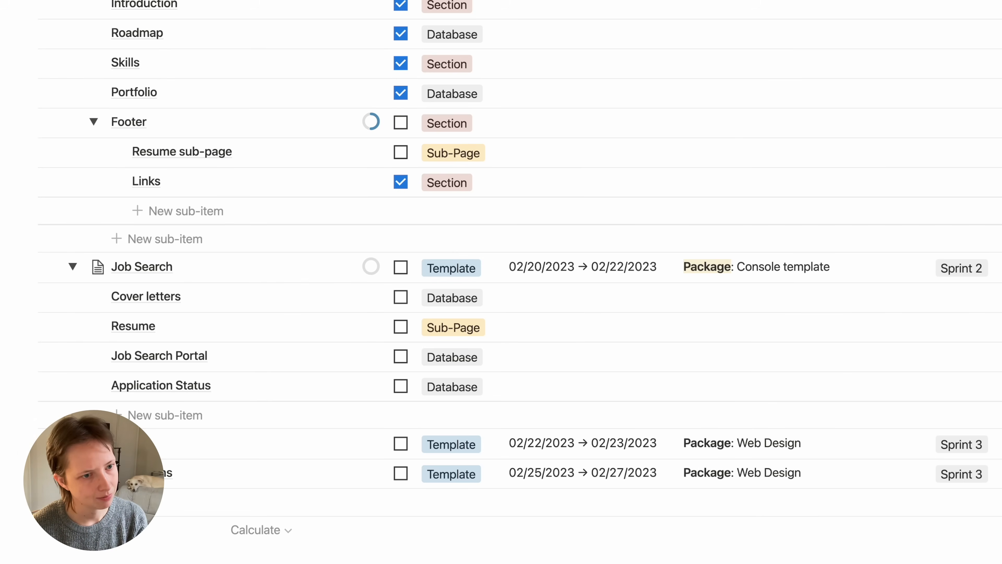
# Step: Collapse the Job Search and About Me sub-items and return to the Analyze timeline
pyautogui.click(73, 267)
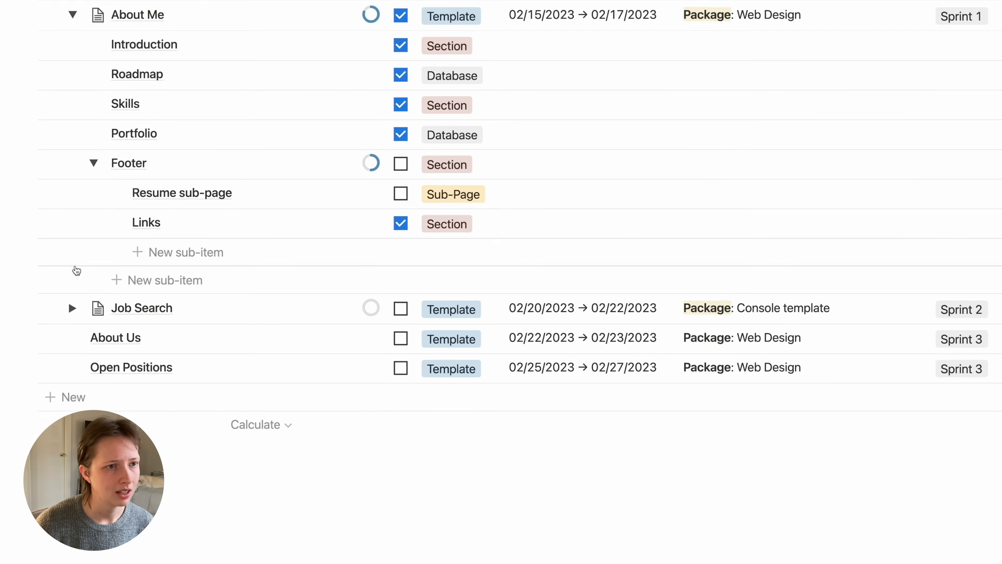
pyautogui.scroll(4, 77, 271)
pyautogui.click(71, 170)
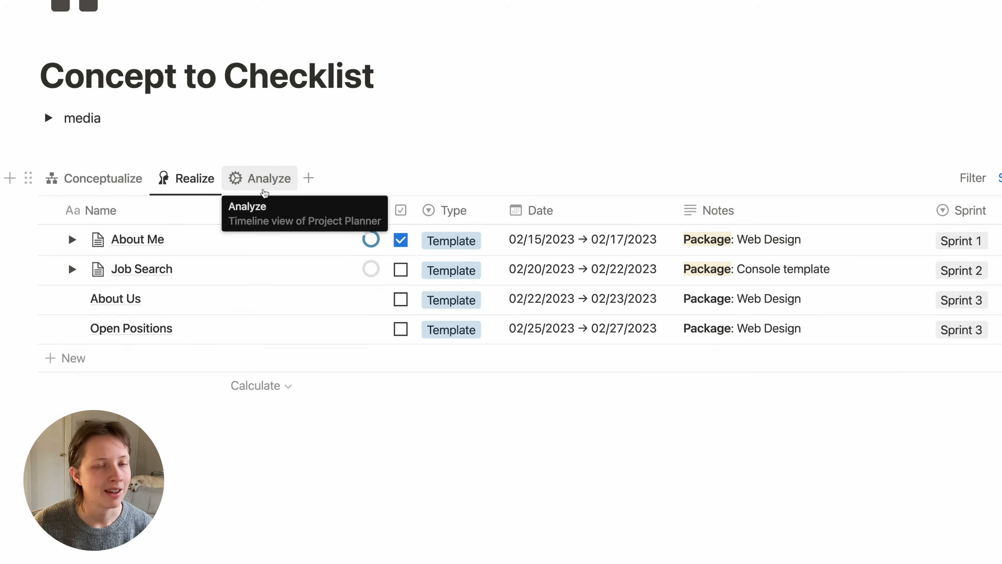
pyautogui.click(264, 193)
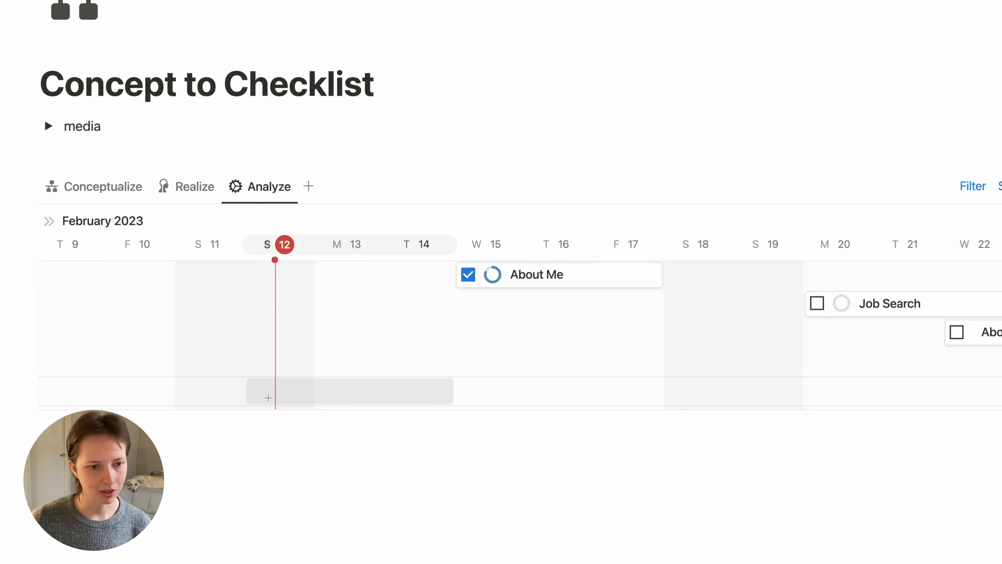
# Step: Add an item named Resume to the Analyze timeline, running from February 12 to February 13
pyautogui.click(292, 396)
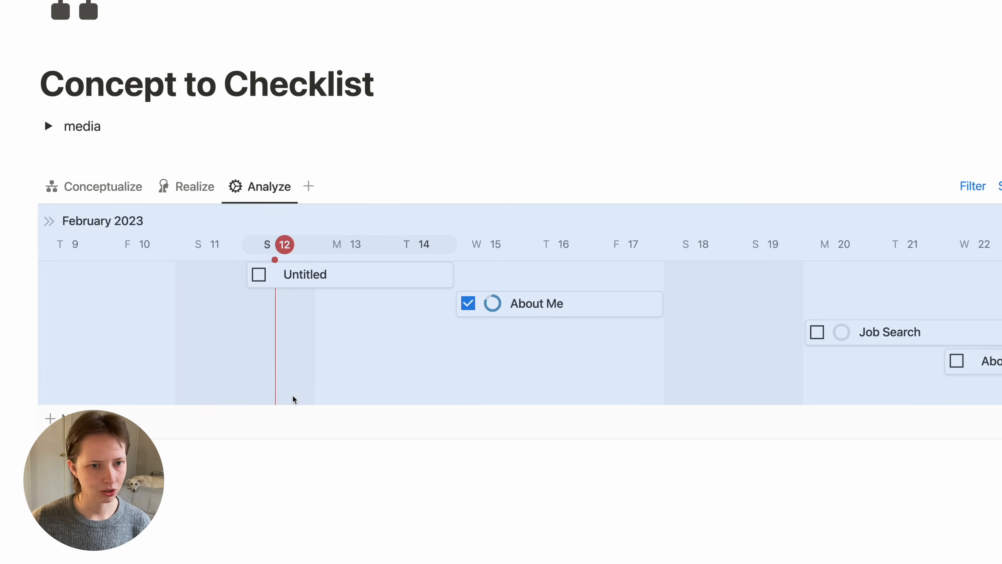
pyautogui.click(367, 159)
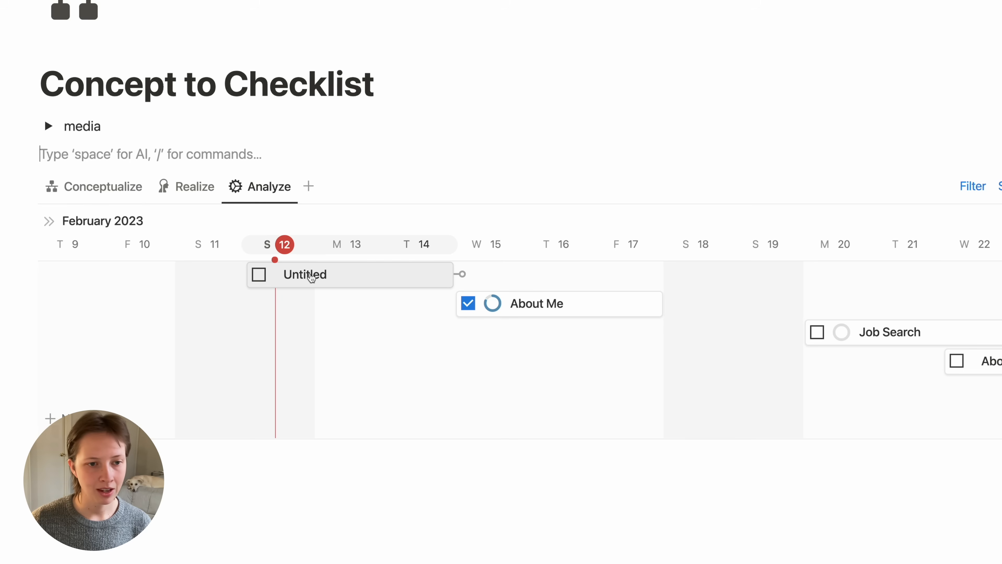
pyautogui.rightClick(372, 284)
pyautogui.click(464, 474)
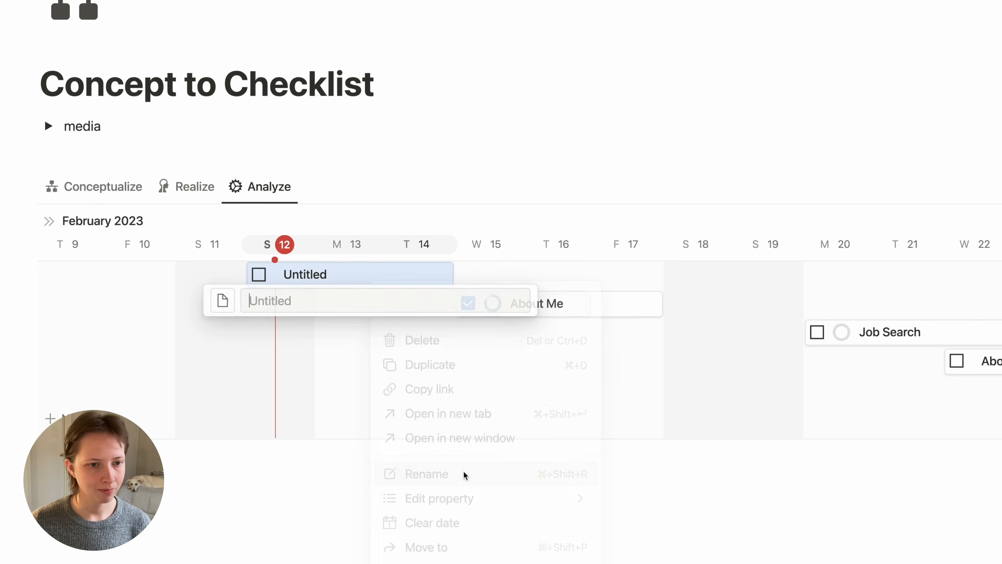
pyautogui.write('Resume')
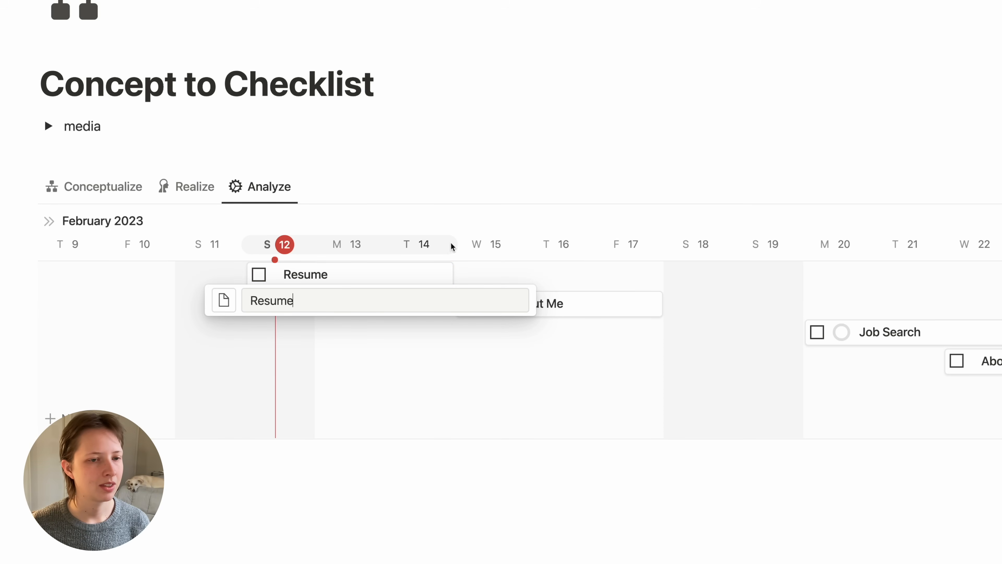
pyautogui.click(405, 187)
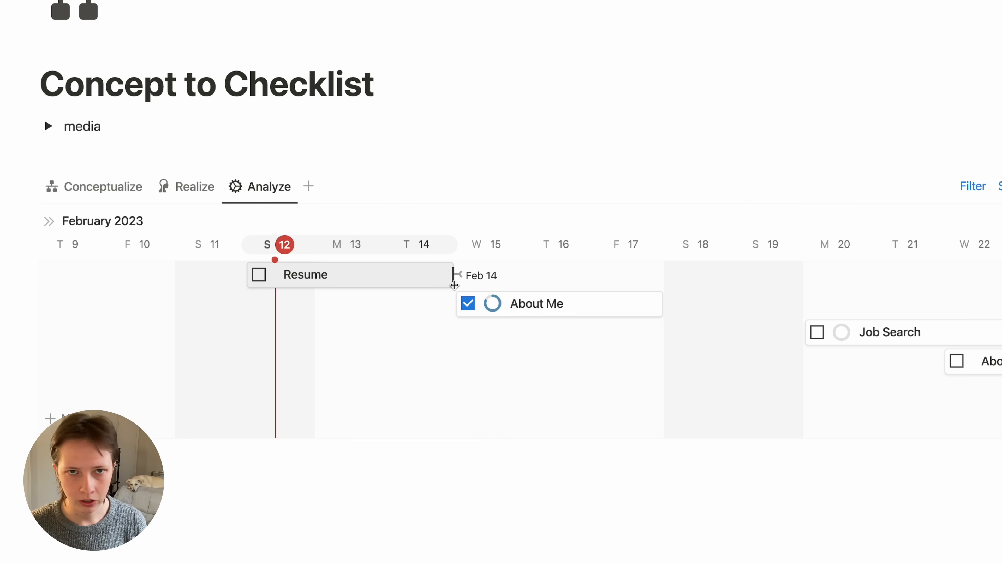
pyautogui.moveTo(454, 284); pyautogui.dragTo(362, 280)
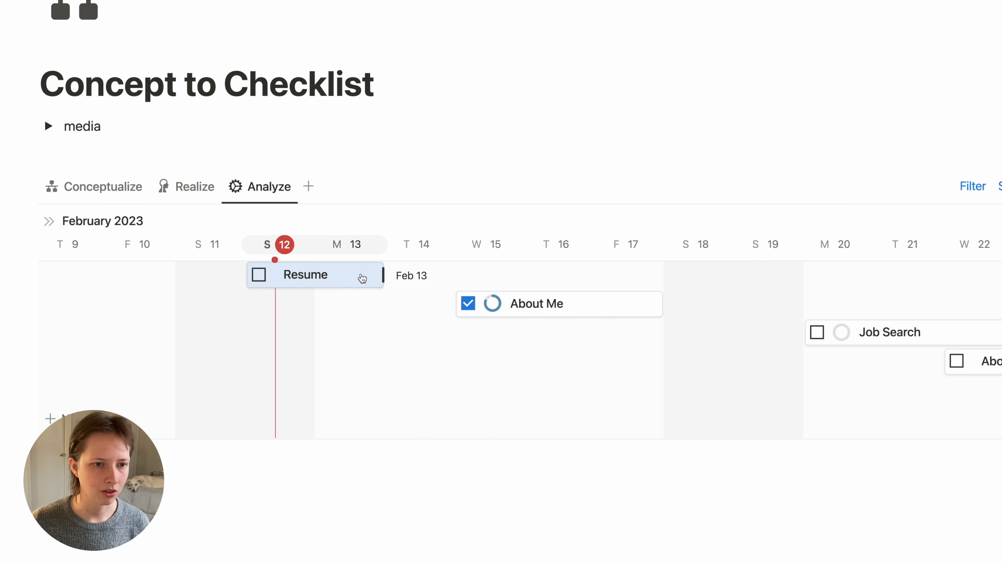
pyautogui.click(458, 134)
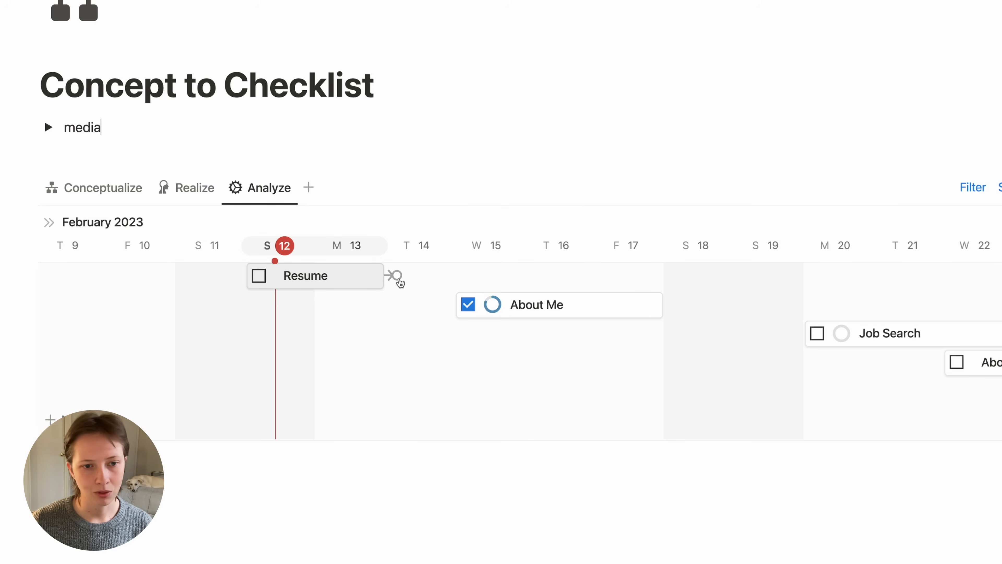
# Step: Make Resume block About Me by creating a new dependency relation, and make Resume block Job Search as well
pyautogui.moveTo(395, 276); pyautogui.dragTo(478, 312)
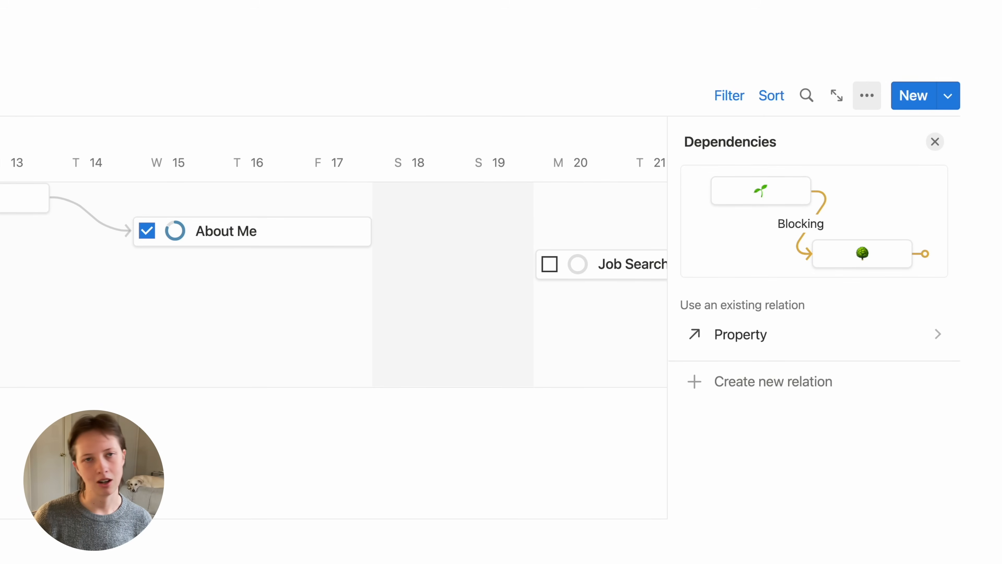
pyautogui.click(744, 394)
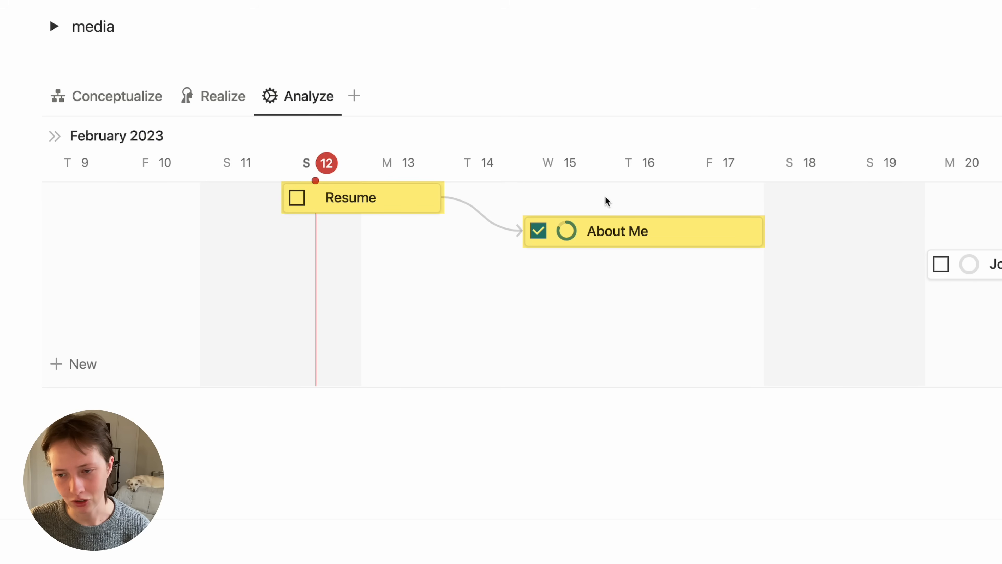
pyautogui.click(784, 436)
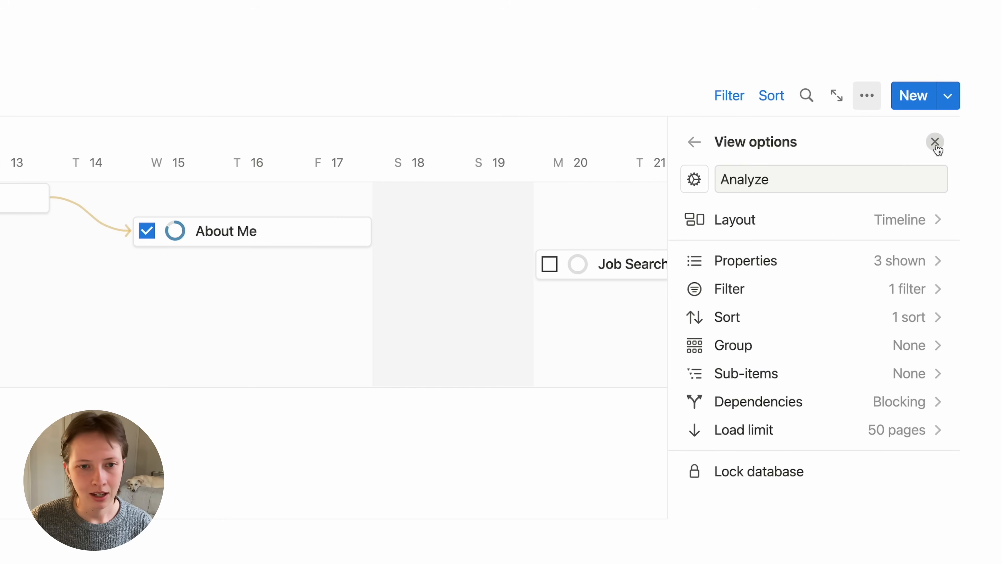
pyautogui.click(935, 143)
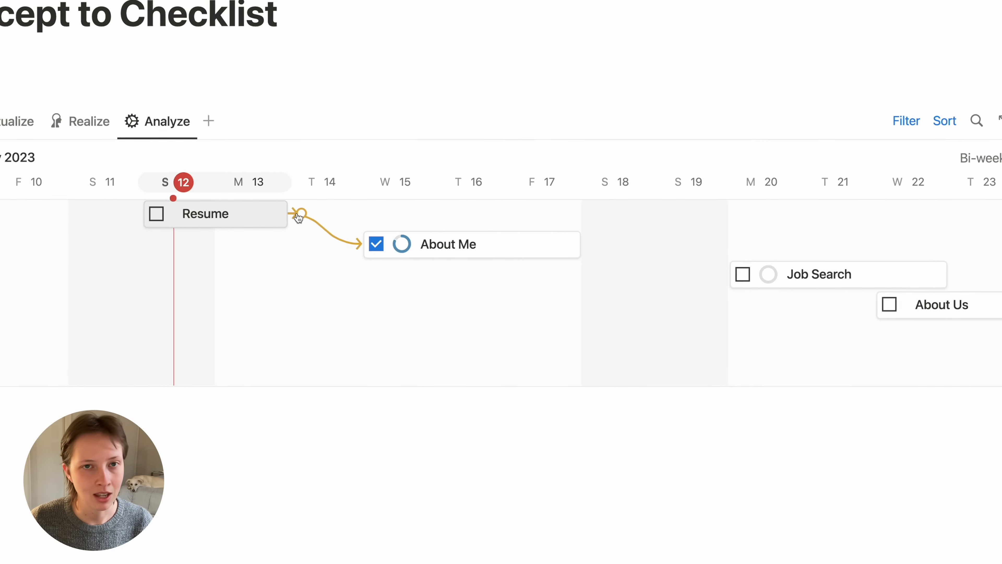
pyautogui.moveTo(382, 221); pyautogui.dragTo(801, 279)
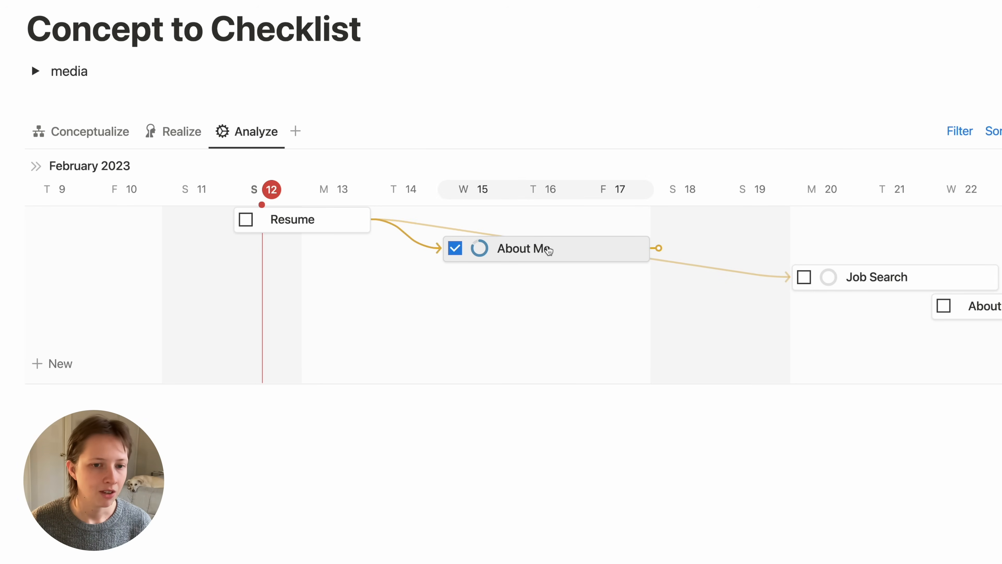
# Step: Open About Me's page to examine its Blocked by and Blocking properties, and follow the relation to Resume's page
pyautogui.click(567, 257)
pyautogui.scroll(-3, 478, 295)
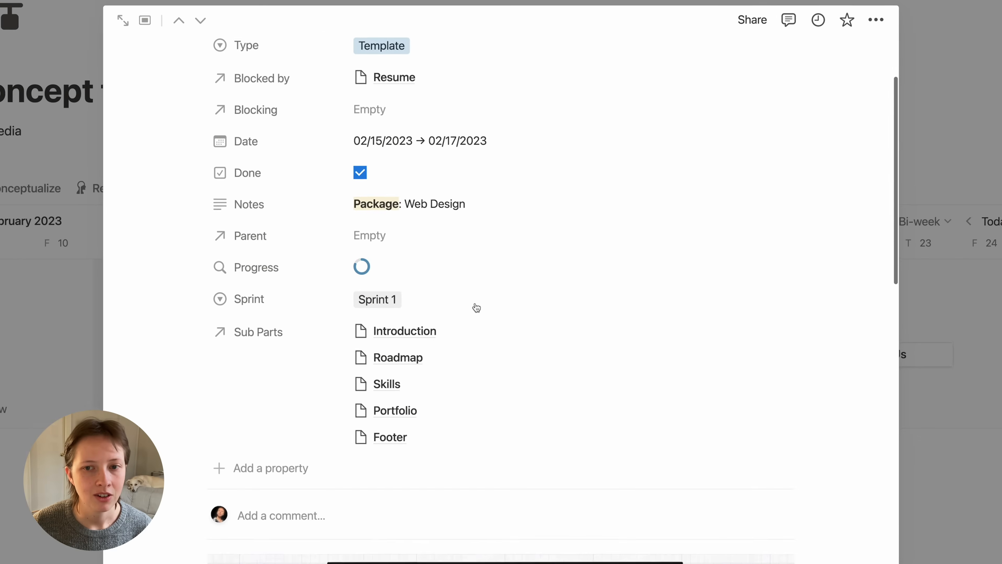
pyautogui.scroll(2, 476, 306)
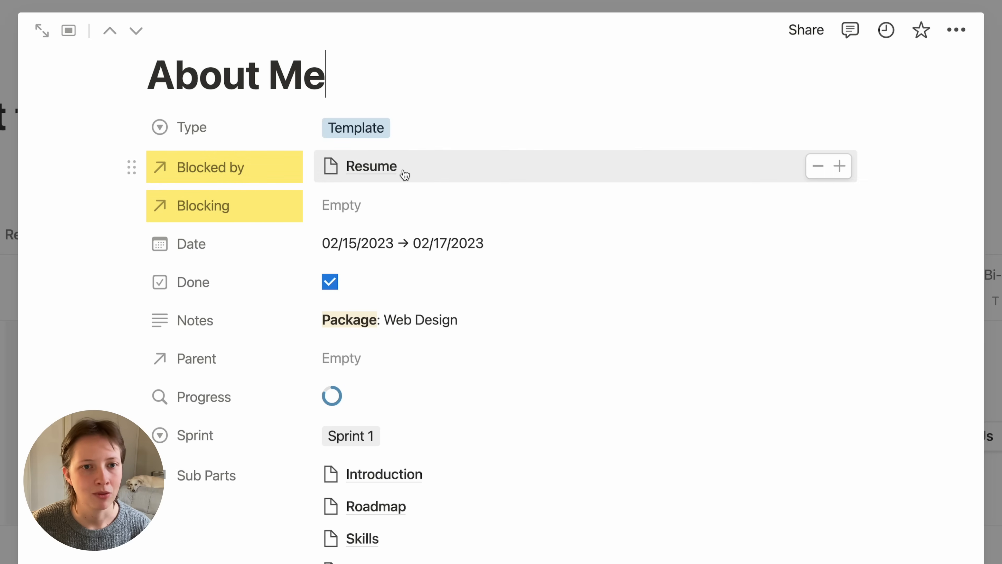
pyautogui.click(456, 171)
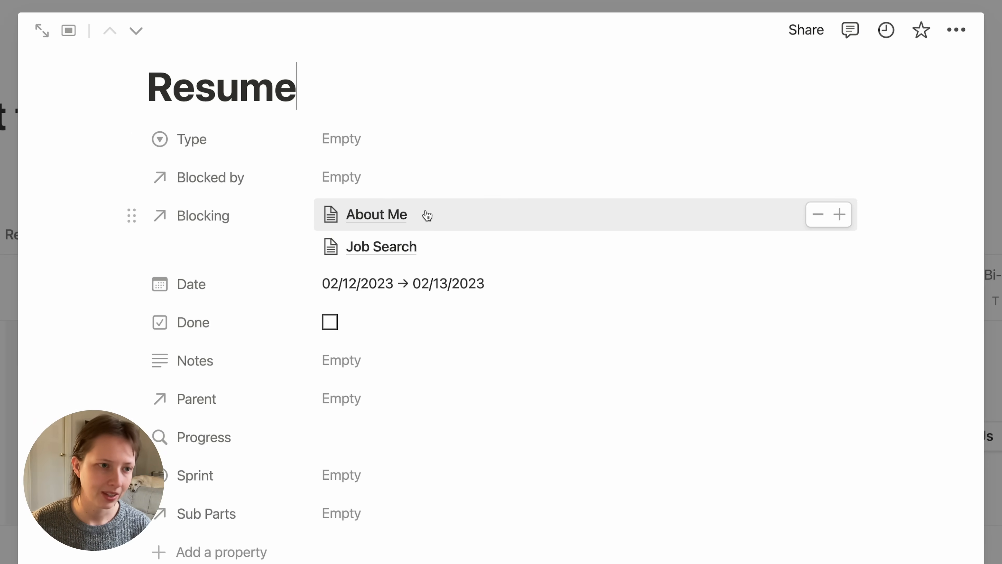
# Step: In the Realize table, add Contact Info, Introduction and Skills as sub-items of Resume, with Resume typed as Template and the sub-items as Section
pyautogui.press('Escape')
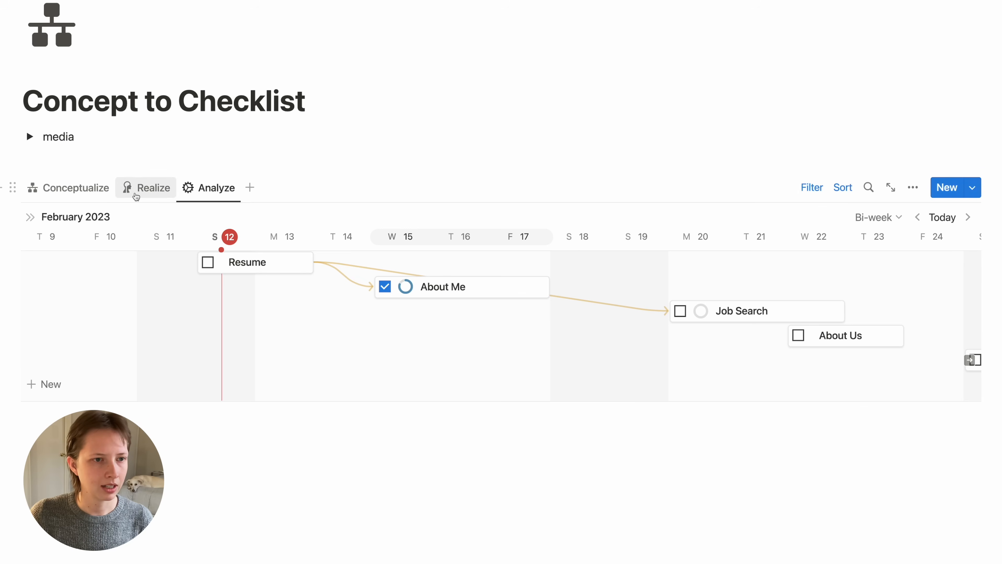
pyautogui.click(135, 194)
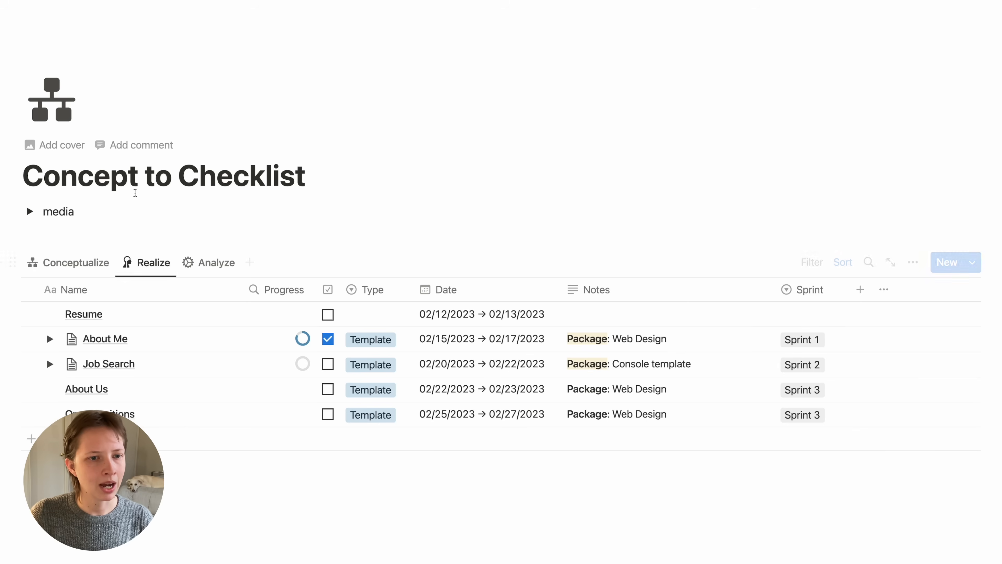
pyautogui.scroll(-2, 142, 322)
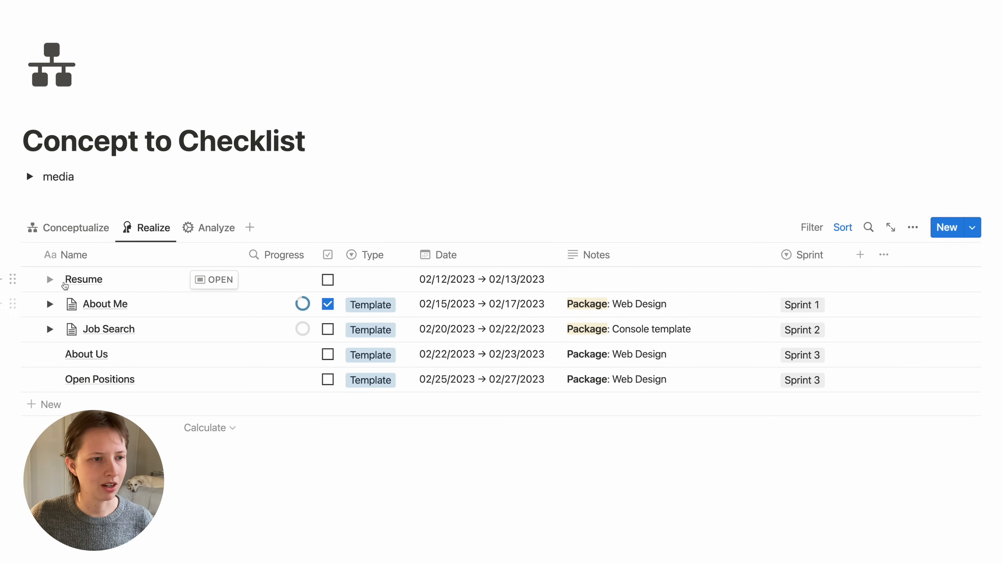
pyautogui.click(50, 279)
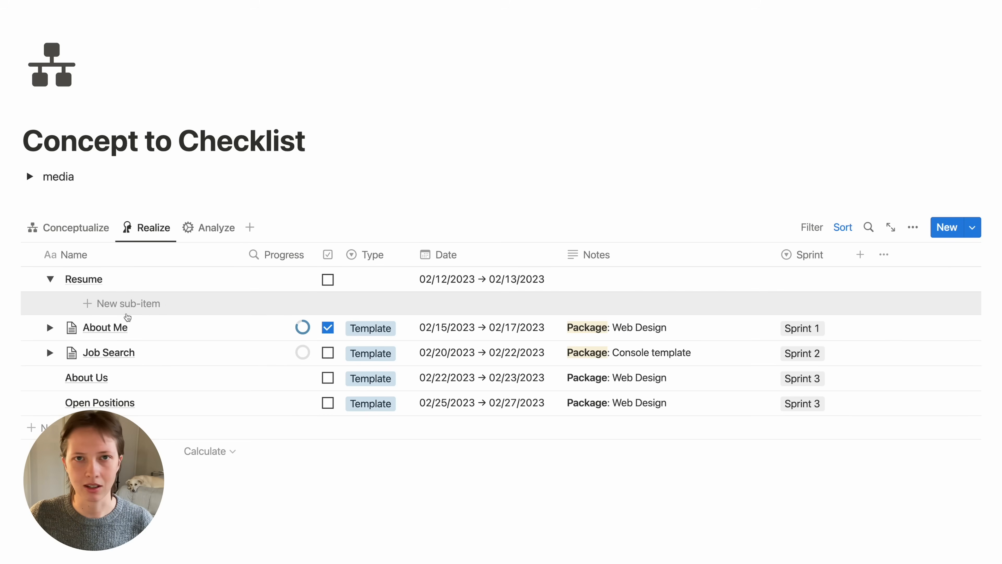
pyautogui.click(126, 314)
pyautogui.write('ICon')
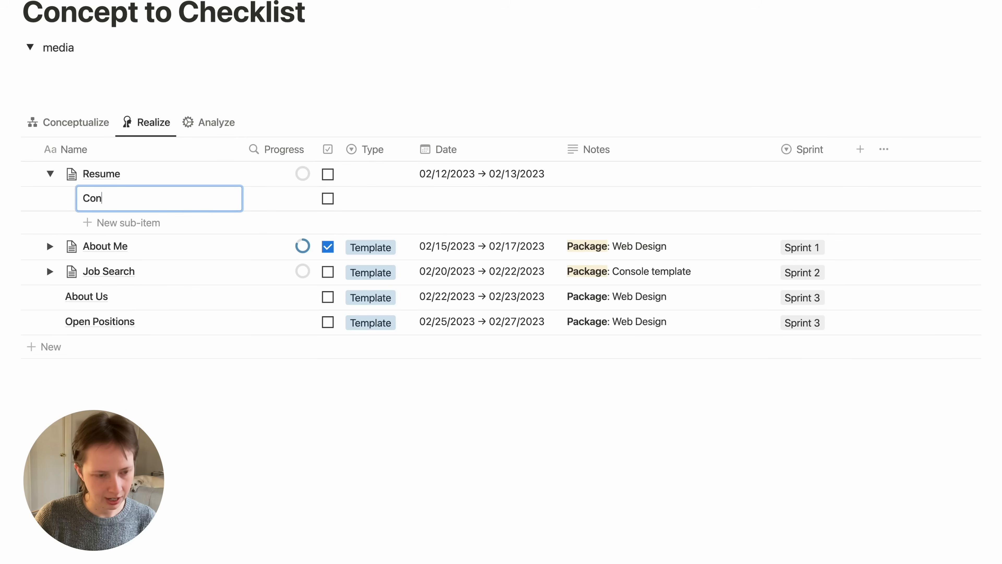
pyautogui.write('tact Info')
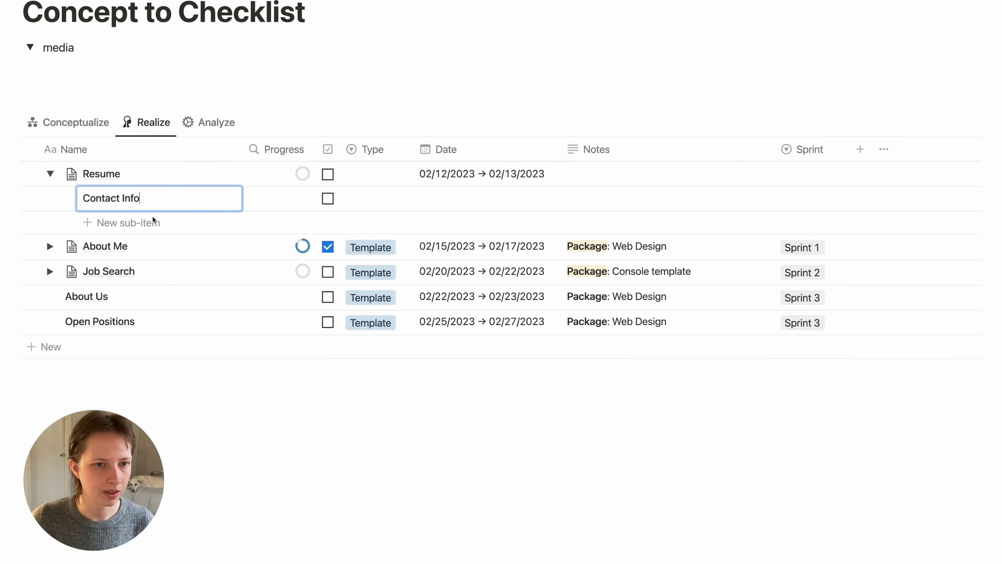
pyautogui.press('Return')
pyautogui.write('Introduction')
pyautogui.press('Return')
pyautogui.write('Skills')
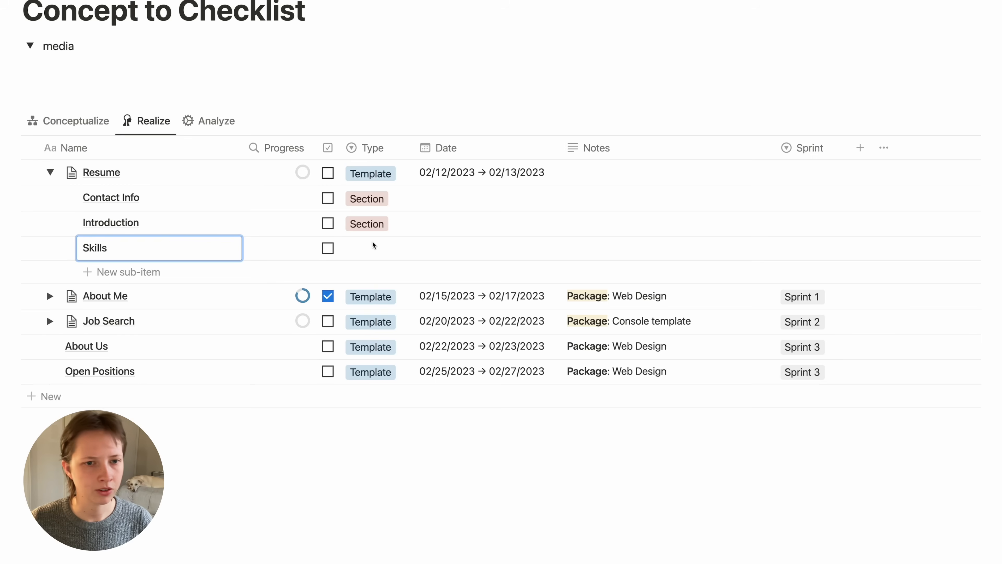
# Step: Add Work History and Education as further sub-items of Resume, both of type Section
pyautogui.press('Return')
pyautogui.write('Work History')
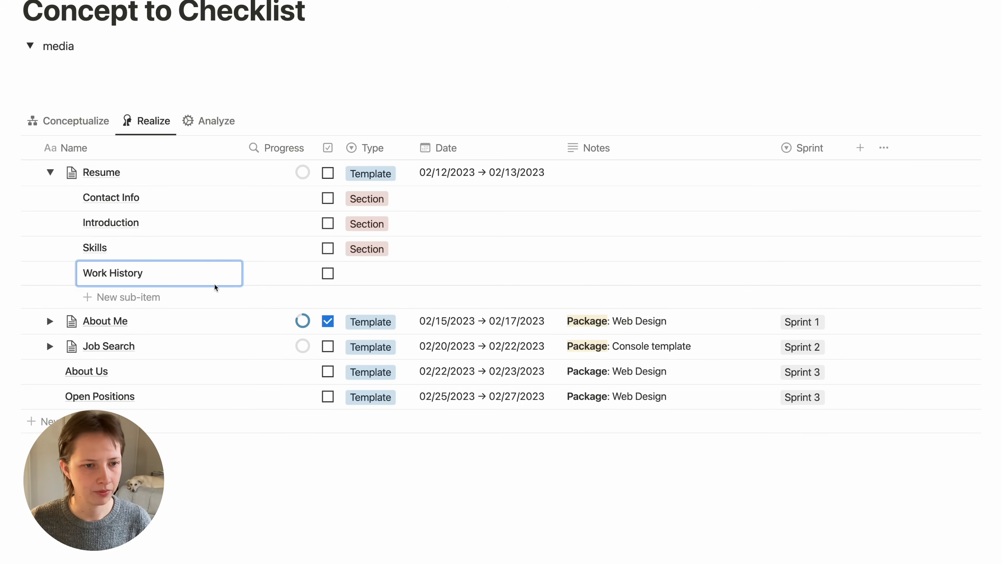
pyautogui.press('Return')
pyautogui.write('Education')
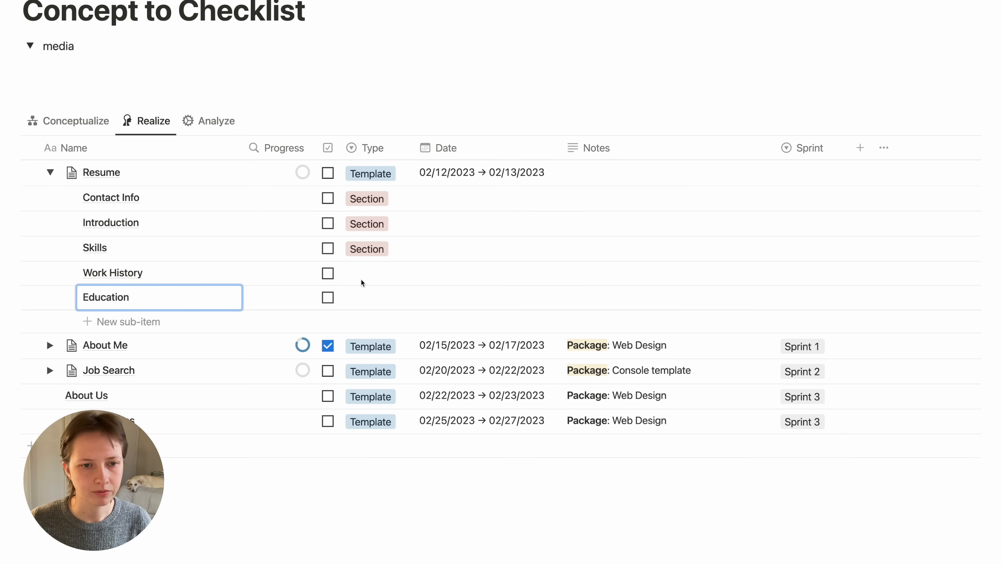
pyautogui.press('Escape')
# Step: Set Resume's Notes to "Package: Page Layouts" and assign it to Sprint 1, with its sub-items collapsed
pyautogui.click(609, 172)
pyautogui.write('Pack')
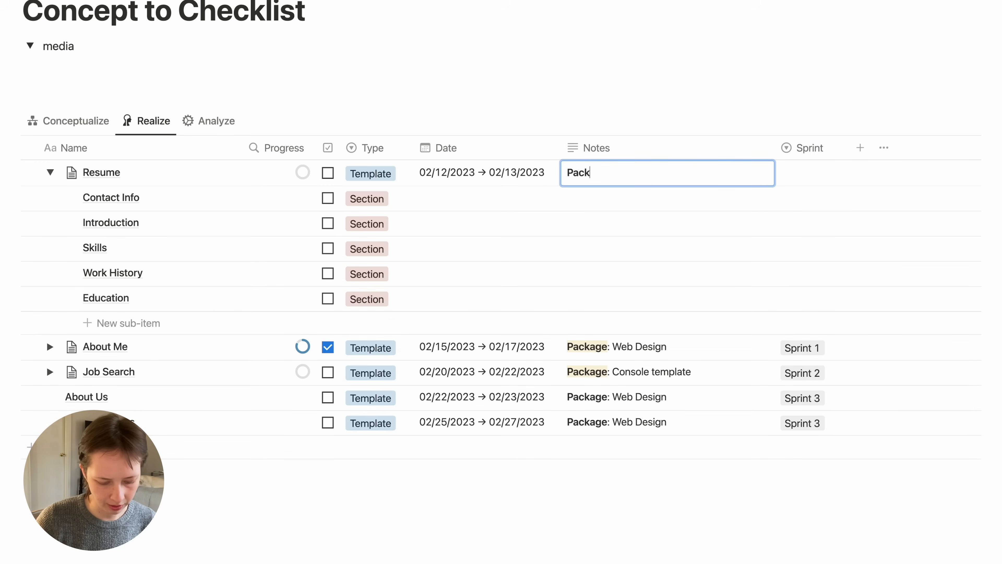
pyautogui.write('age: ')
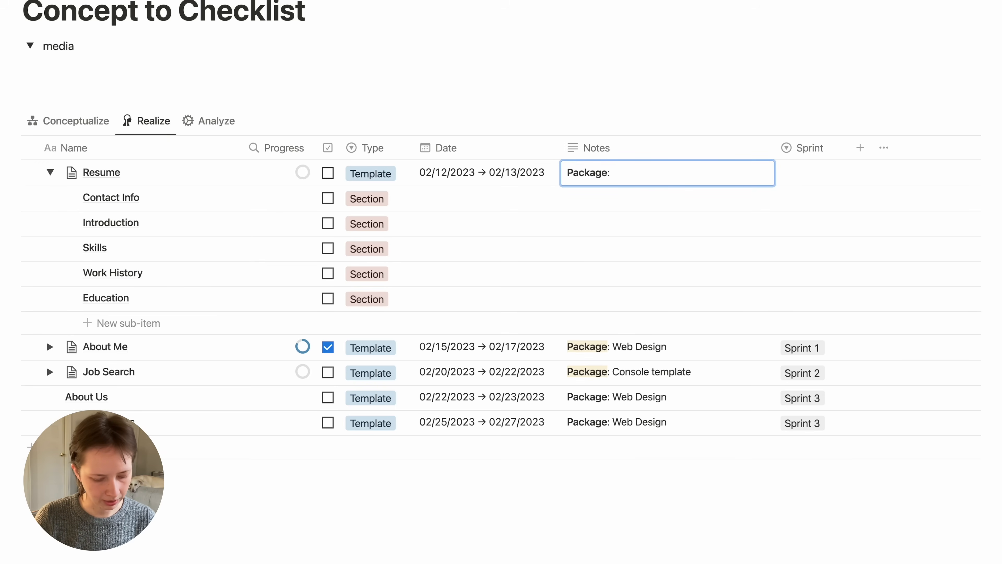
pyautogui.write('Page Layouts')
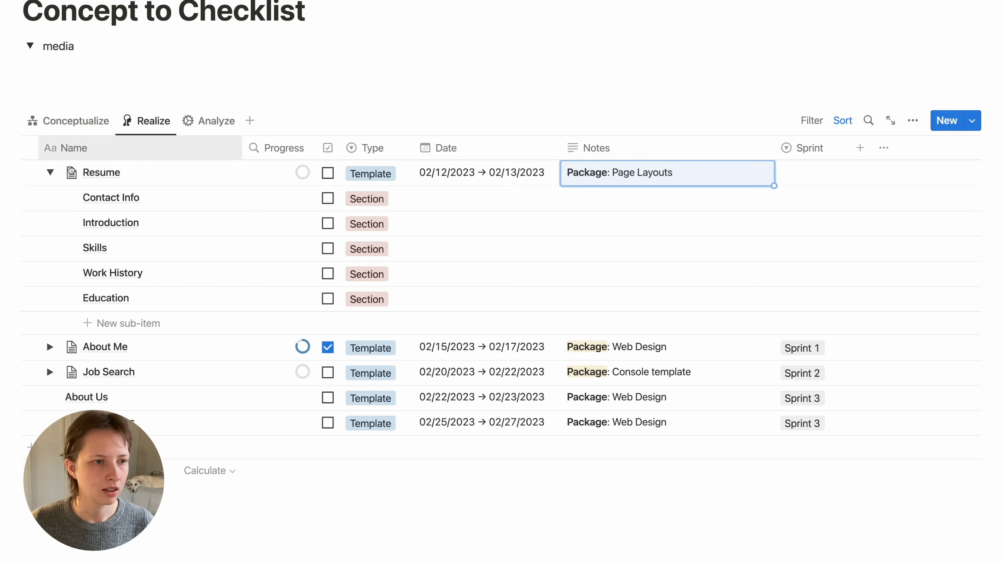
pyautogui.click(49, 172)
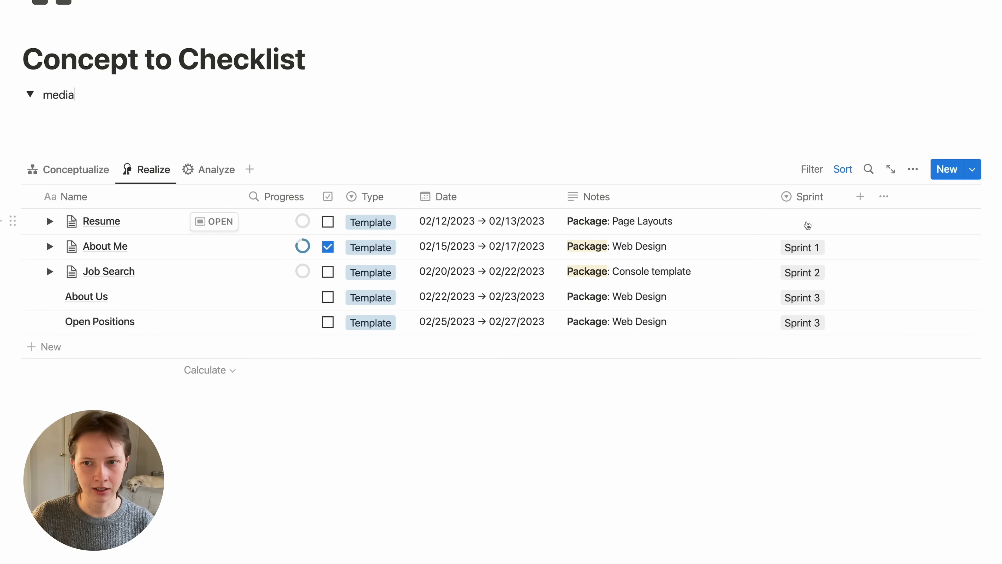
pyautogui.click(808, 225)
pyautogui.click(845, 291)
pyautogui.click(692, 125)
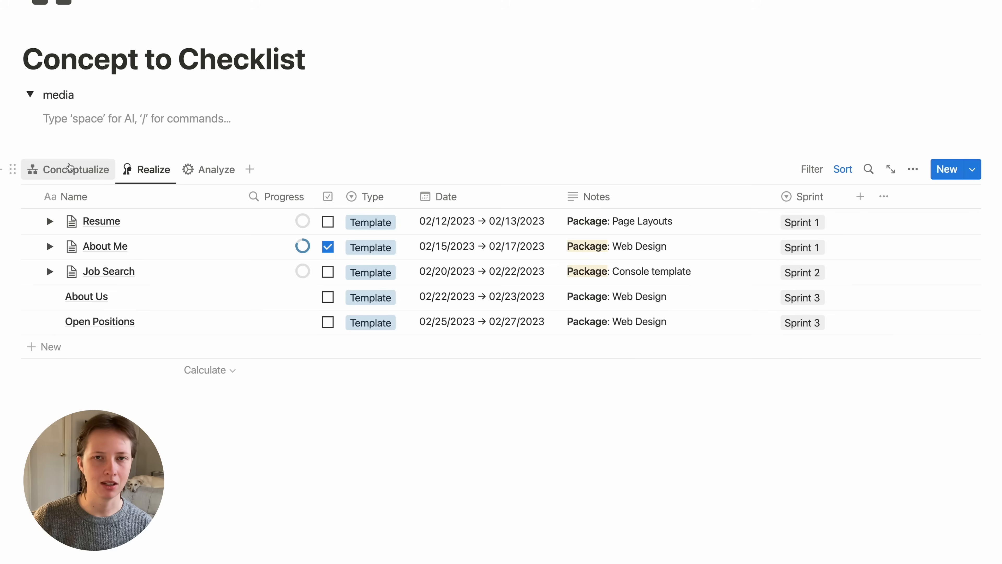
# Step: On the Conceptualize board, reposition the Resume card's cover image to show the upper part of the sketch, and save the position
pyautogui.click(70, 168)
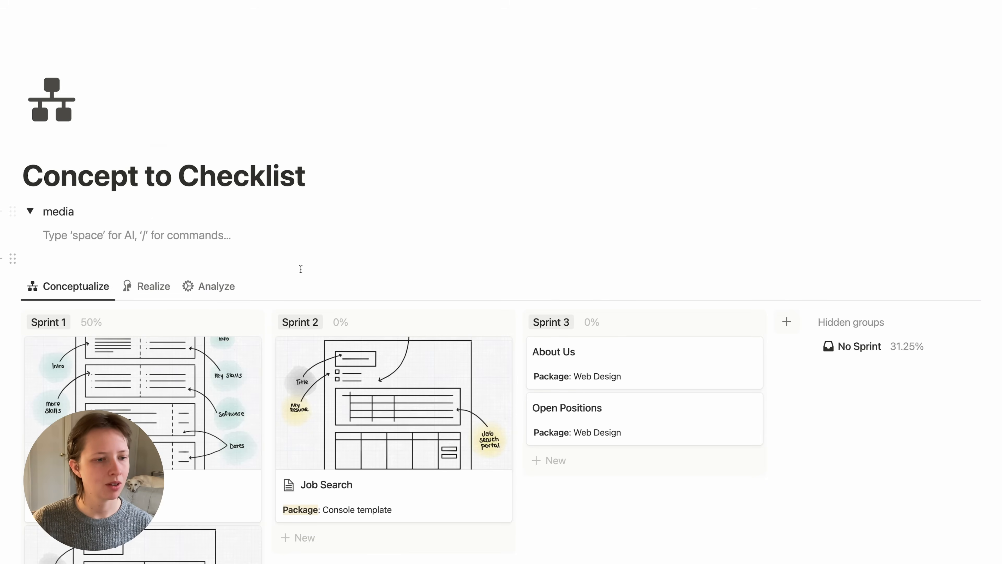
pyautogui.scroll(-7, 300, 265)
pyautogui.scroll(3, 300, 269)
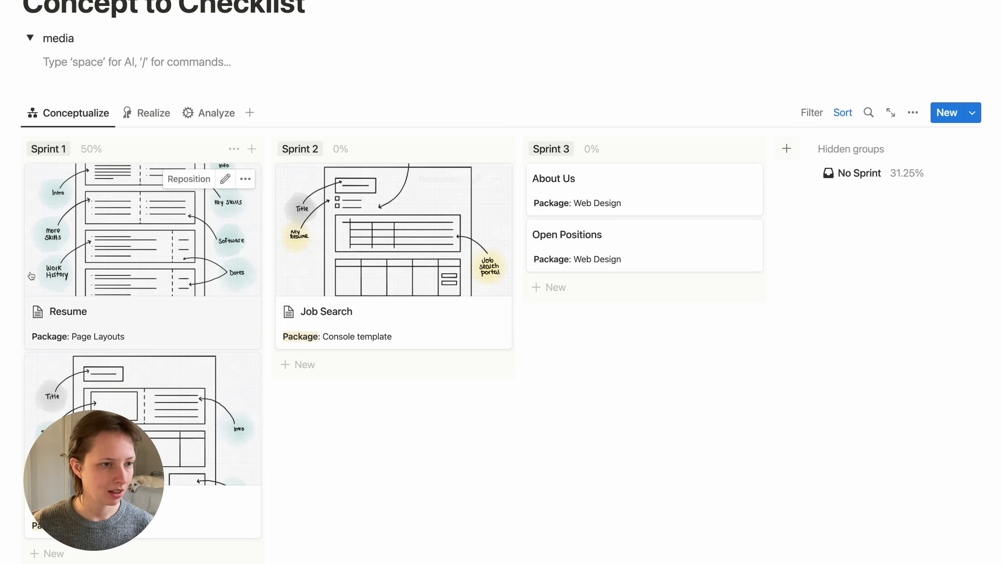
pyautogui.click(185, 185)
pyautogui.moveTo(85, 180); pyautogui.dragTo(95, 320)
pyautogui.click(146, 181)
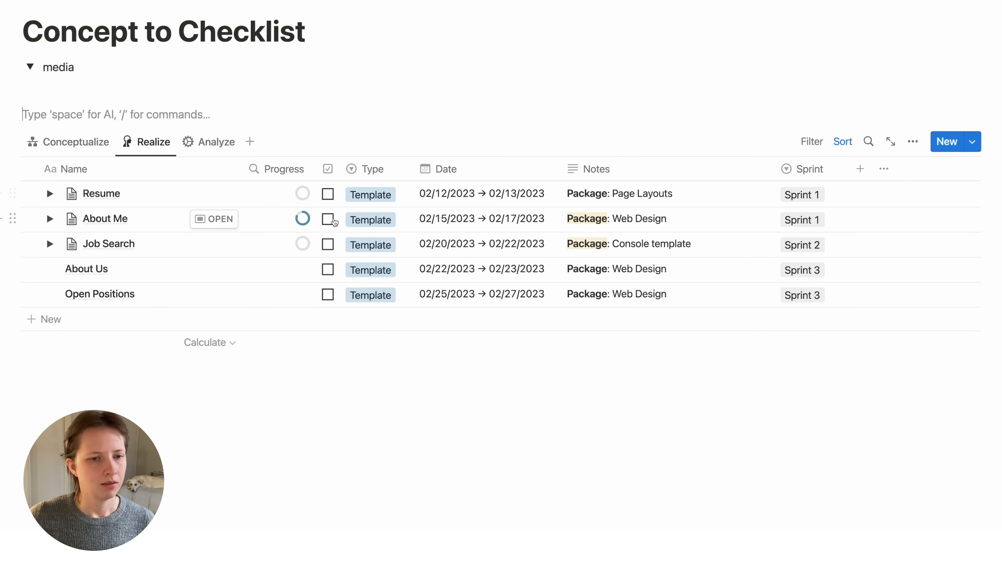
# Step: In the Realize table, mark About Me, its Footer and the Footer's Resume sub-page as done, leaving About Me collapsed
pyautogui.click(328, 220)
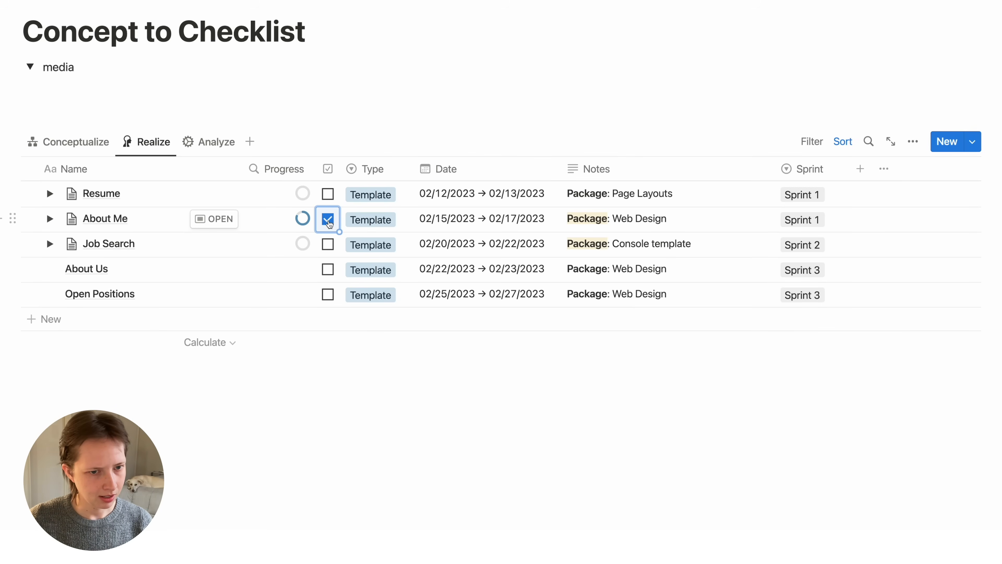
pyautogui.click(50, 218)
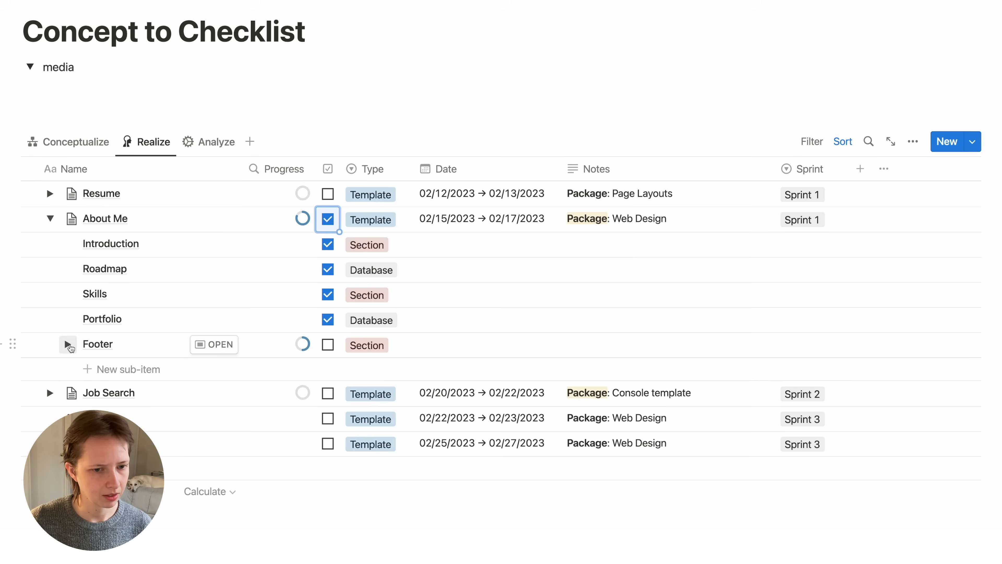
pyautogui.click(68, 344)
pyautogui.click(328, 371)
pyautogui.click(328, 344)
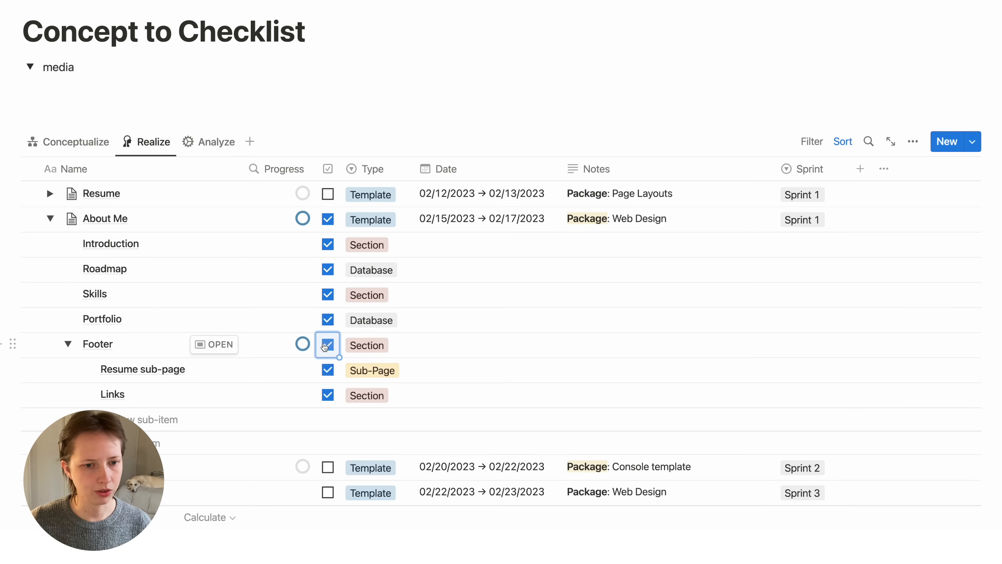
pyautogui.click(68, 343)
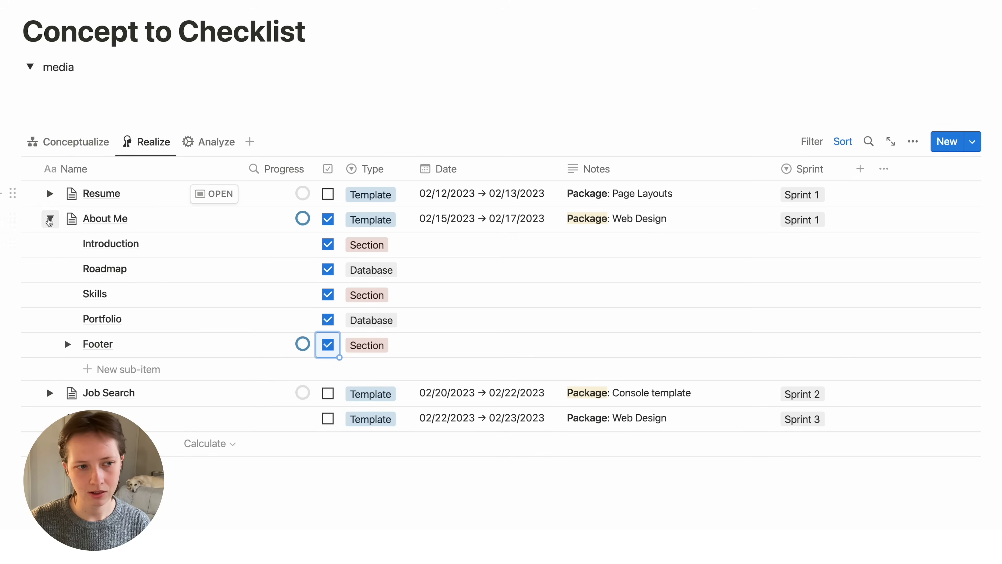
pyautogui.click(49, 218)
# Step: Mark Resume and its Contact Info, Introduction, Skills, Work History and Education sub-items as done, and collapse Resume
pyautogui.click(48, 194)
pyautogui.click(328, 194)
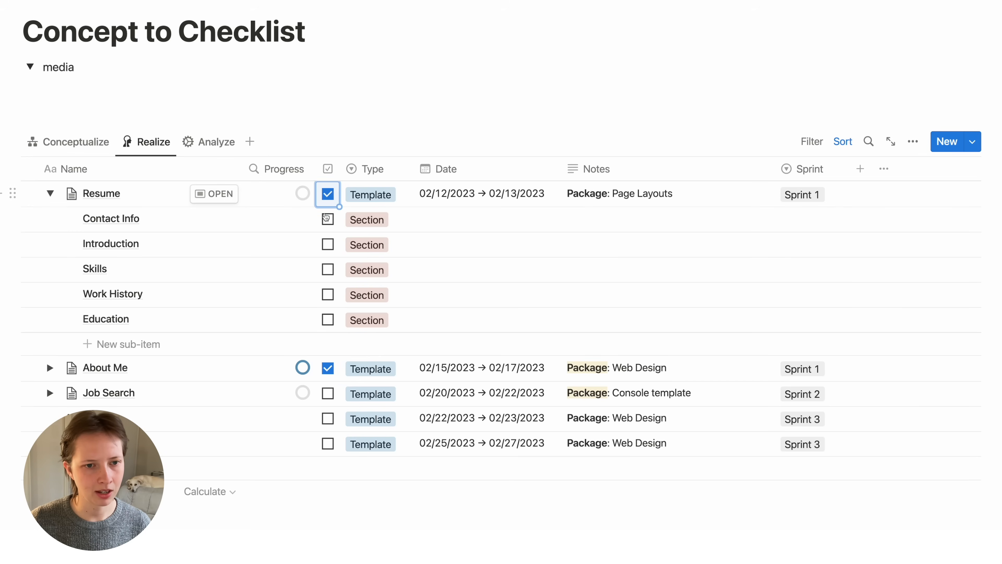
pyautogui.click(328, 219)
pyautogui.click(328, 245)
pyautogui.click(328, 270)
pyautogui.click(328, 294)
pyautogui.click(327, 320)
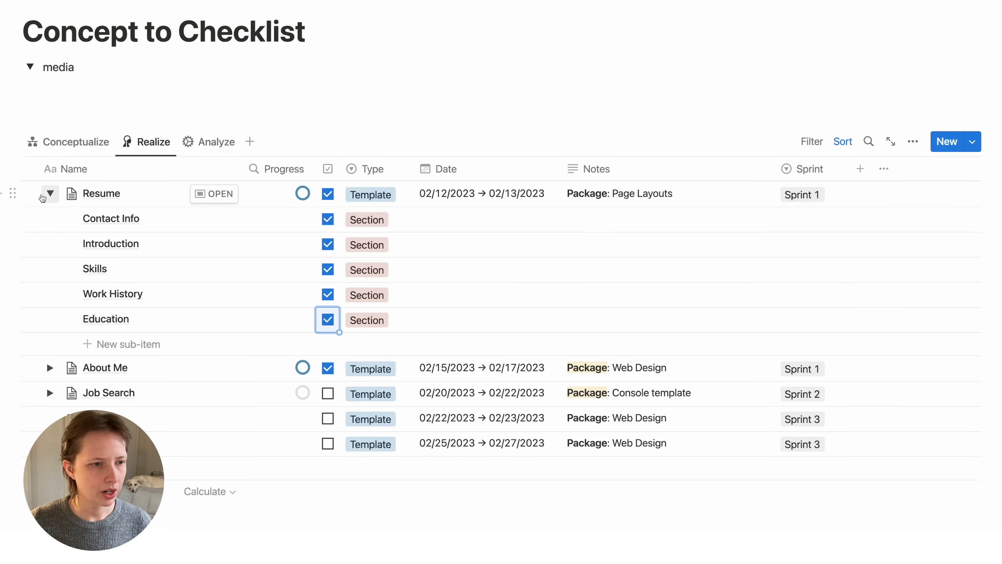
pyautogui.click(49, 193)
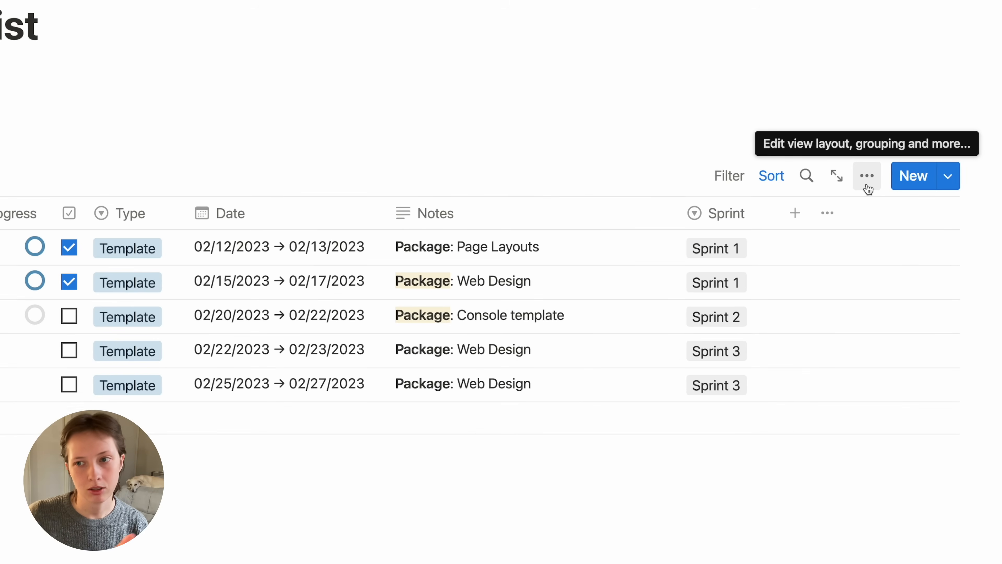
# Step: Group the Realize table by Done with the unchecked group above the checked one, and collapse both groups
pyautogui.click(867, 188)
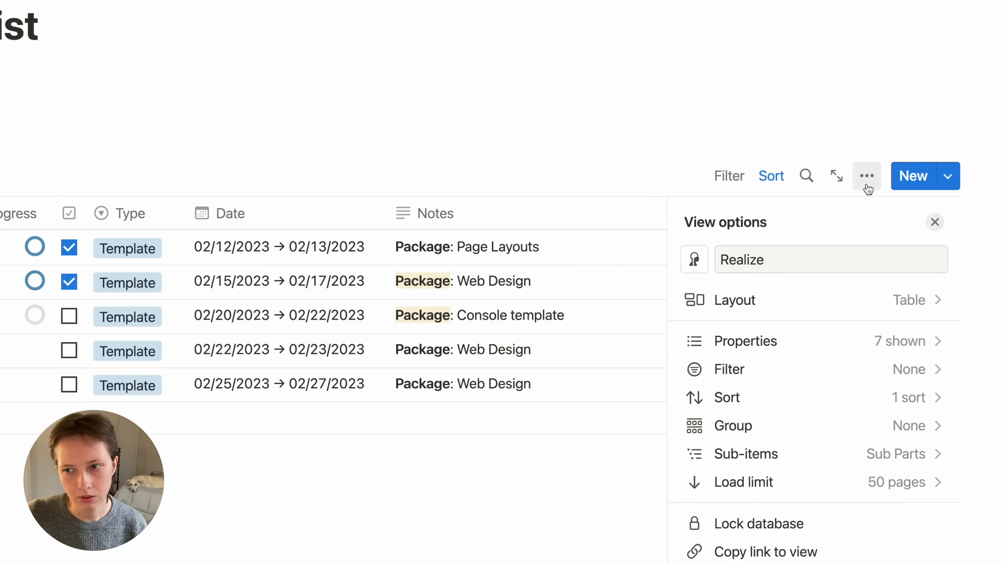
pyautogui.click(810, 434)
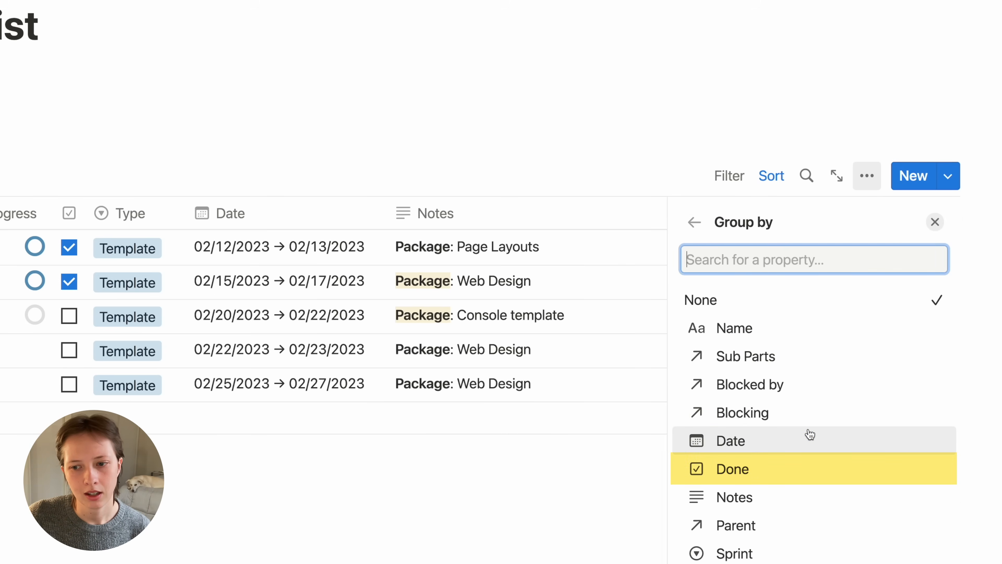
pyautogui.click(803, 473)
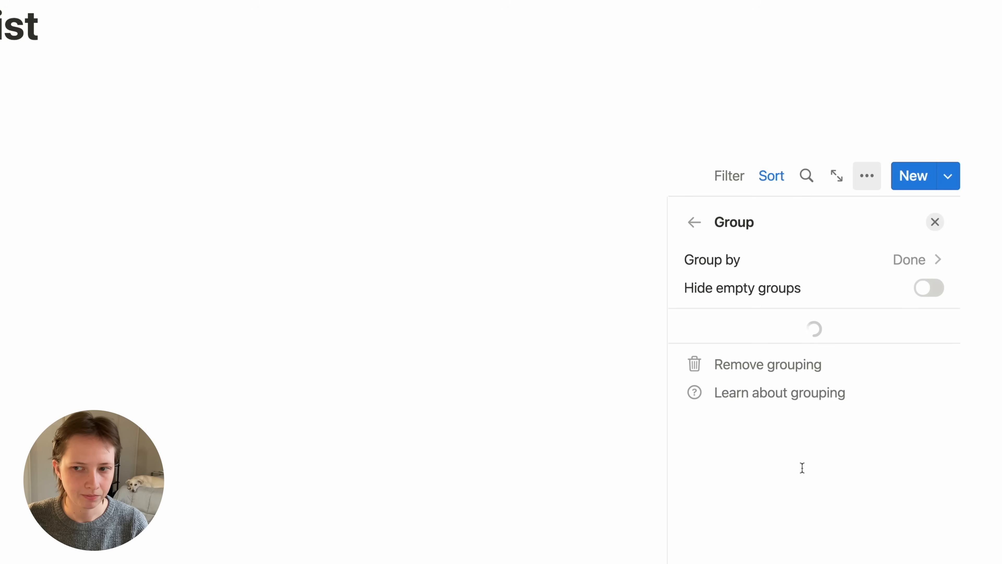
pyautogui.moveTo(687, 370); pyautogui.dragTo(687, 399)
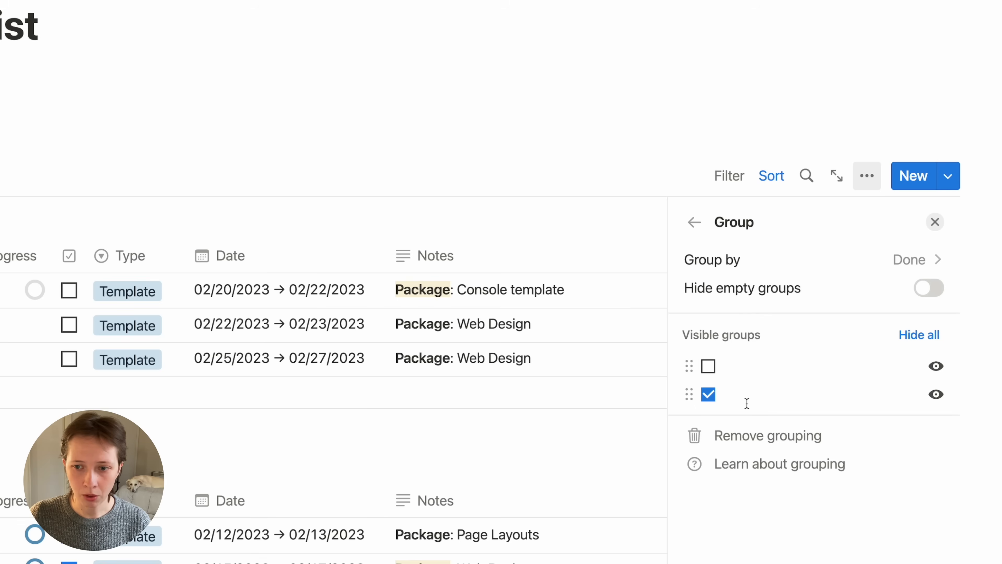
pyautogui.click(935, 222)
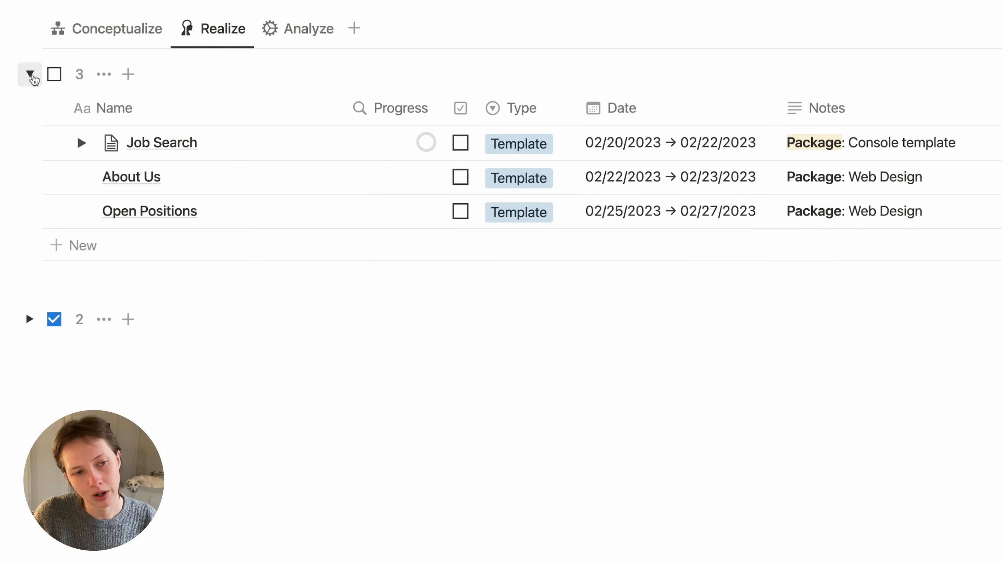
pyautogui.click(31, 75)
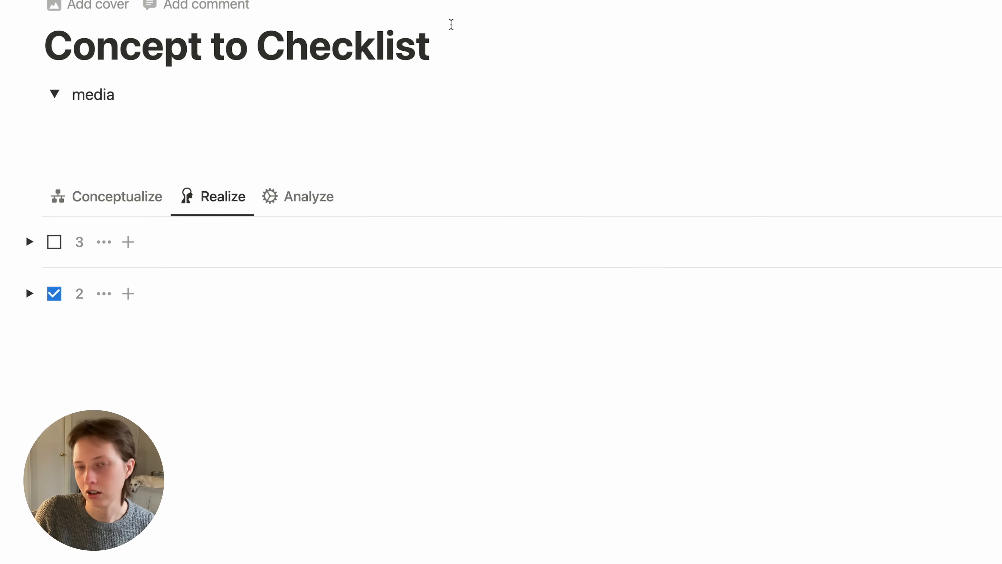
# Step: Open the Resume card from the Conceptualize board as a full page and examine its properties and content
pyautogui.click(131, 199)
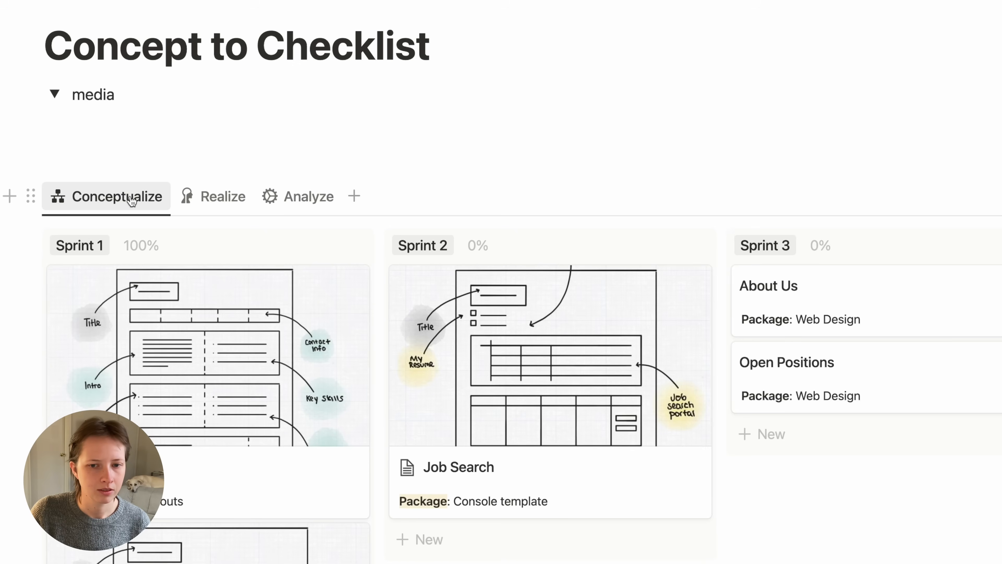
pyautogui.scroll(-5, 132, 199)
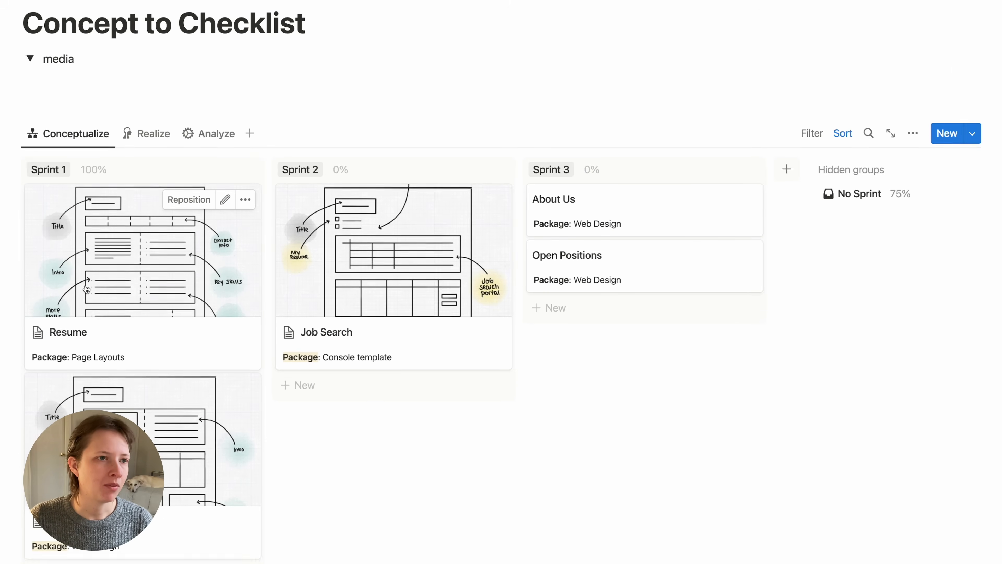
pyautogui.scroll(-2, 86, 289)
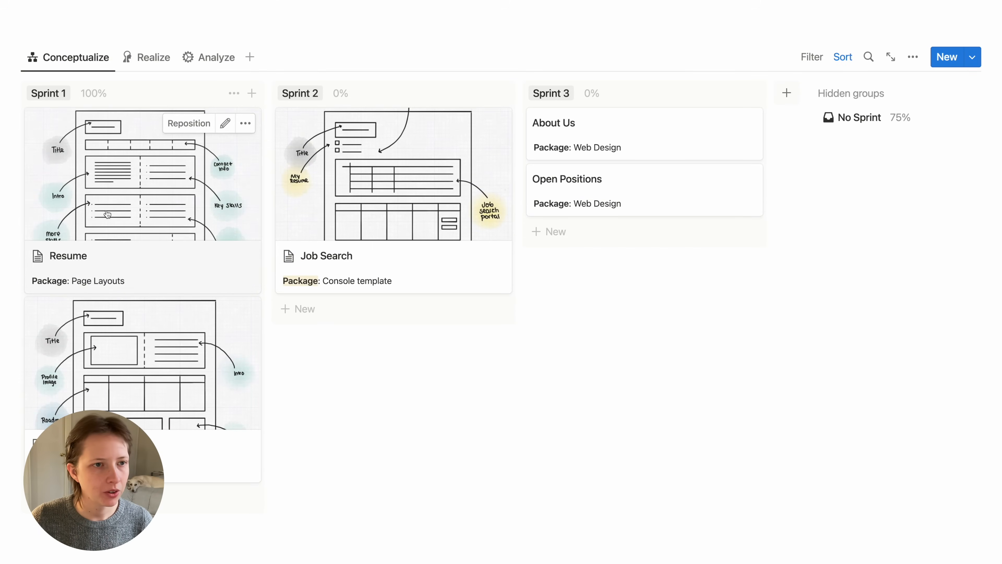
pyautogui.click(107, 214)
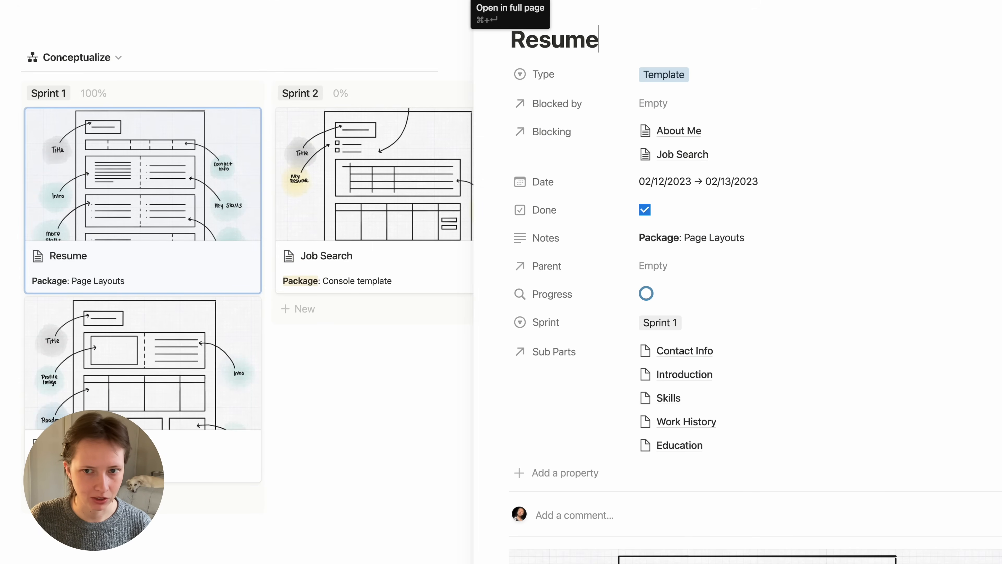
pyautogui.press('super+Return')
pyautogui.scroll(-5, 549, 303)
pyautogui.scroll(5, 546, 298)
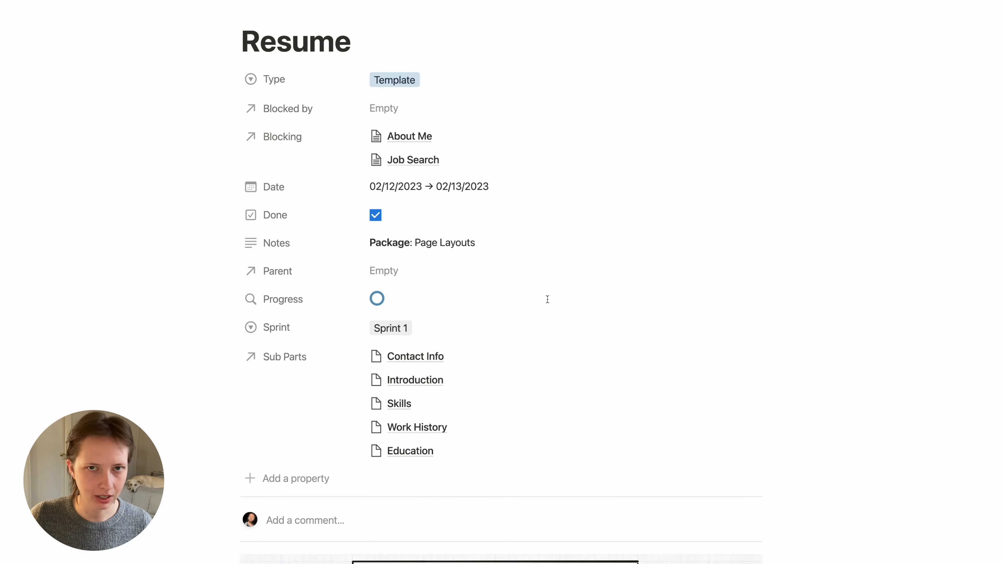
# Step: Move the Resume page's Parent, Blocked by and Blocking properties directly above Sub Parts, and move Progress and Done to the end of the list
pyautogui.scroll(-10, 548, 299)
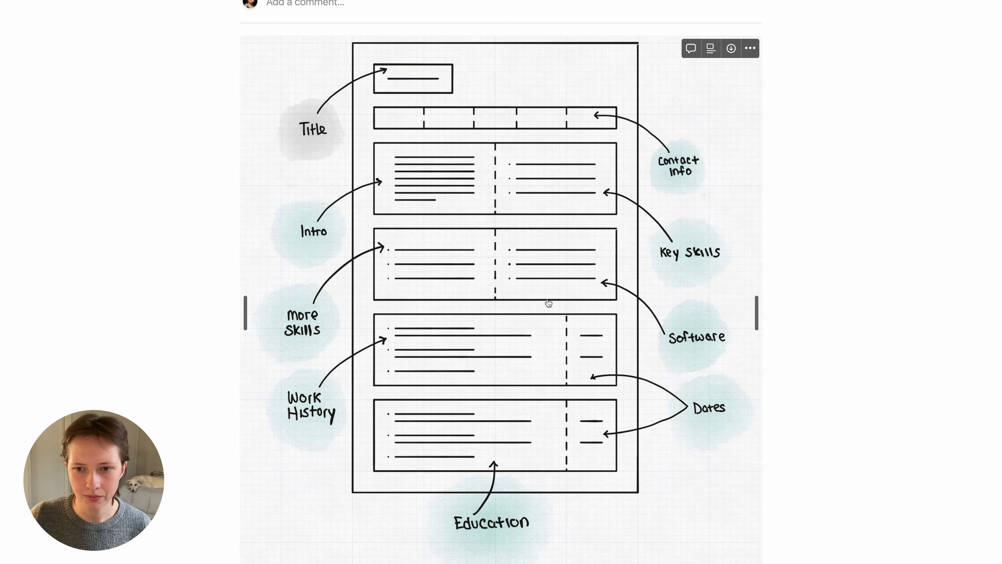
pyautogui.scroll(10, 549, 303)
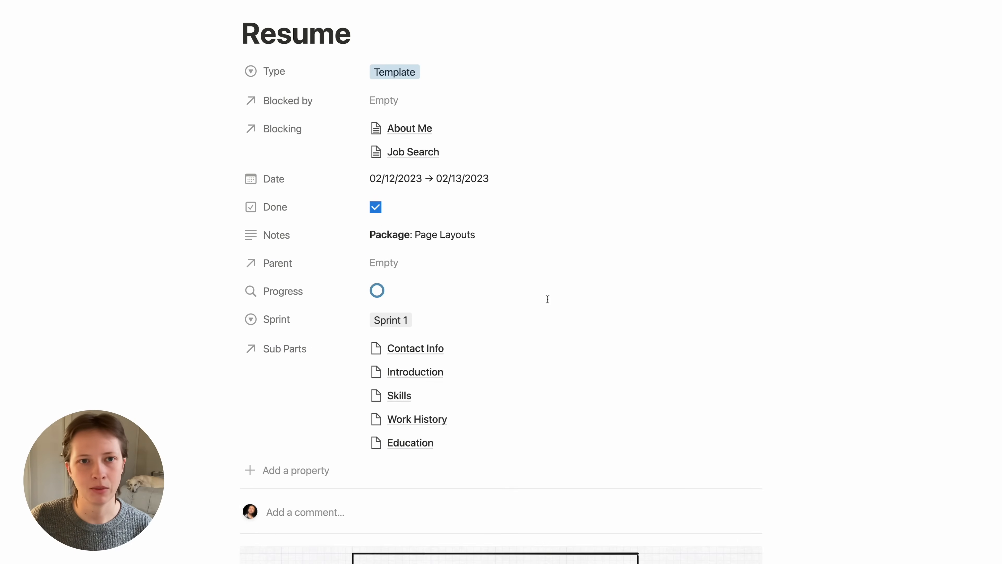
pyautogui.moveTo(306, 106); pyautogui.dragTo(324, 322)
pyautogui.moveTo(291, 105); pyautogui.dragTo(298, 312)
pyautogui.moveTo(297, 184); pyautogui.dragTo(295, 244)
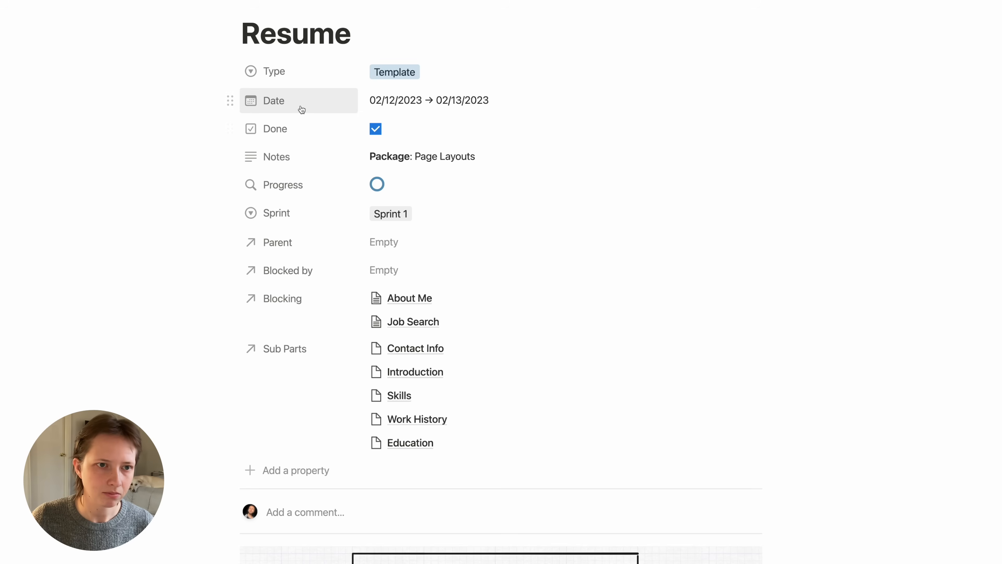
pyautogui.moveTo(297, 133); pyautogui.dragTo(299, 488)
pyautogui.moveTo(315, 157); pyautogui.dragTo(311, 407)
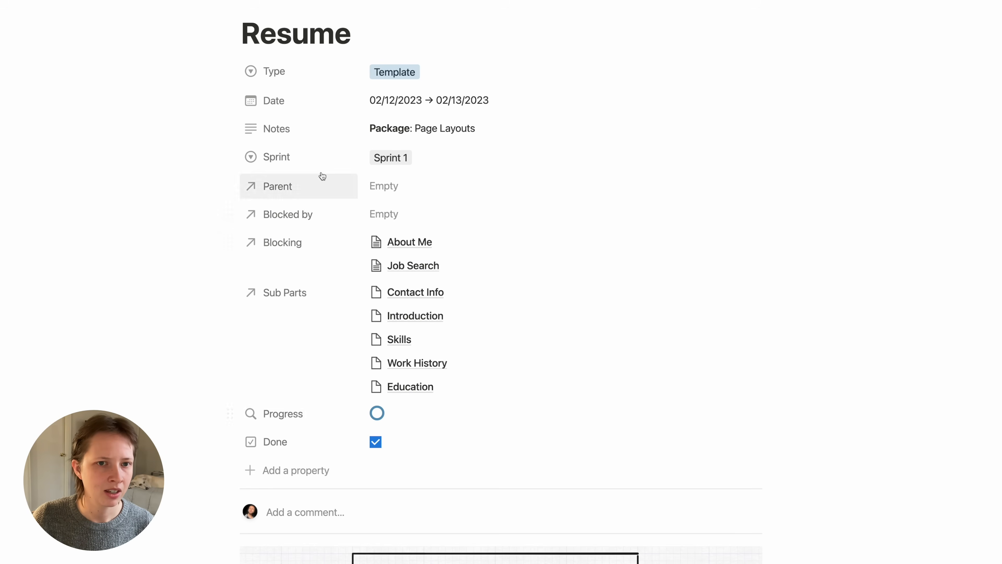
# Step: Move Sprint to the start of the Resume page's property list and Sub Parts directly below Parent
pyautogui.moveTo(295, 159); pyautogui.dragTo(285, 69)
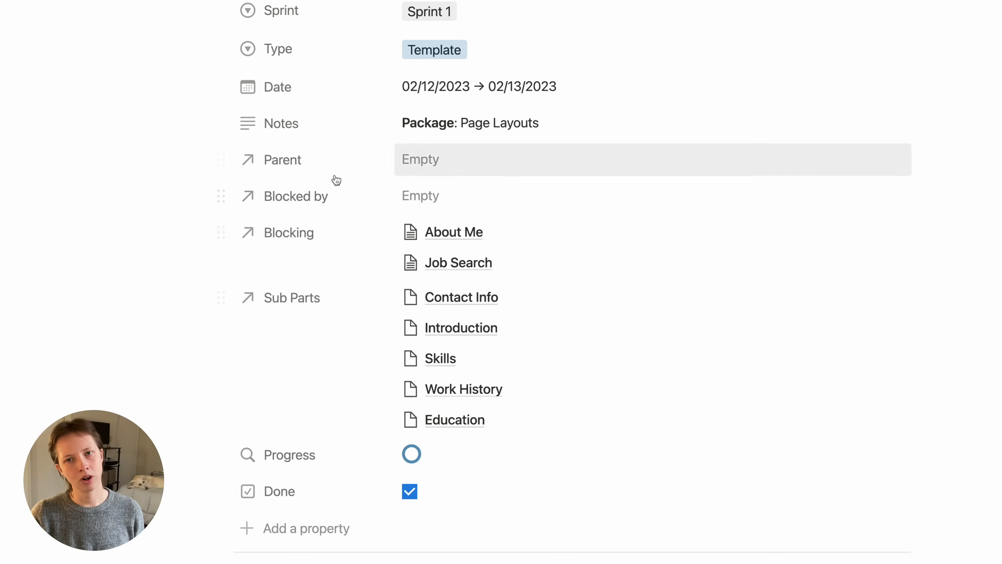
pyautogui.scroll(-1, 168, 180)
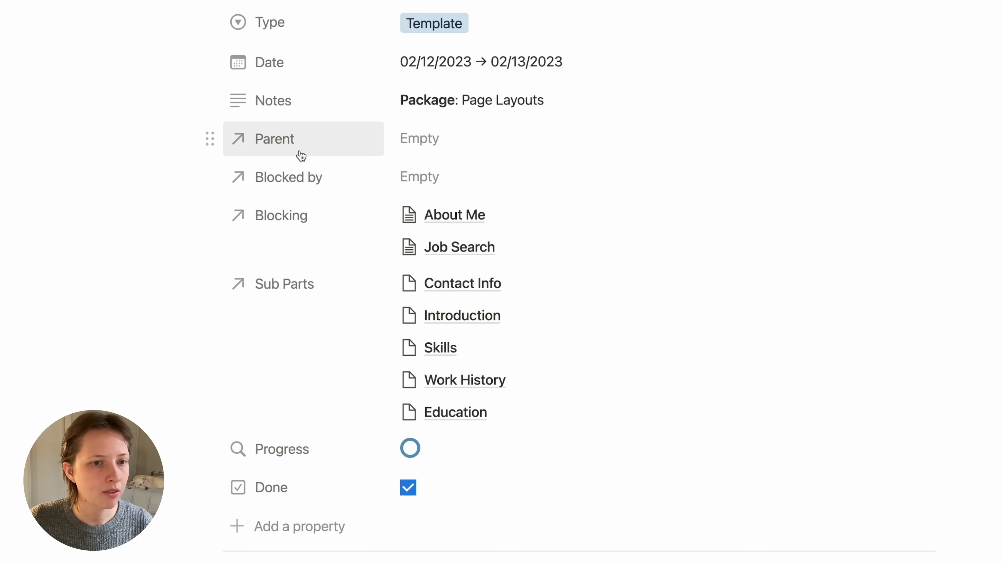
pyautogui.moveTo(302, 285); pyautogui.dragTo(307, 184)
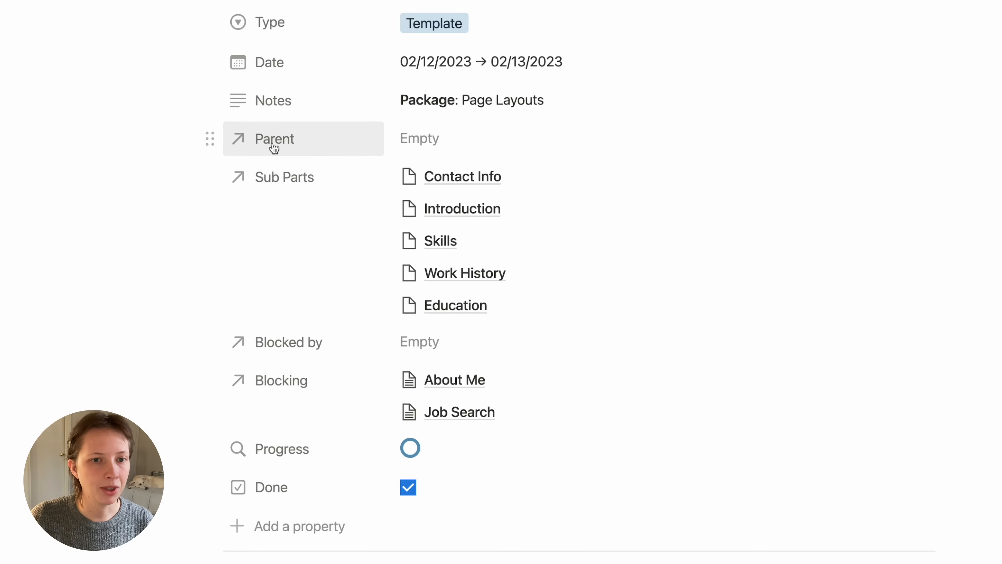
# Step: Show the Resume page's Parent relation as a page section
pyautogui.click(326, 149)
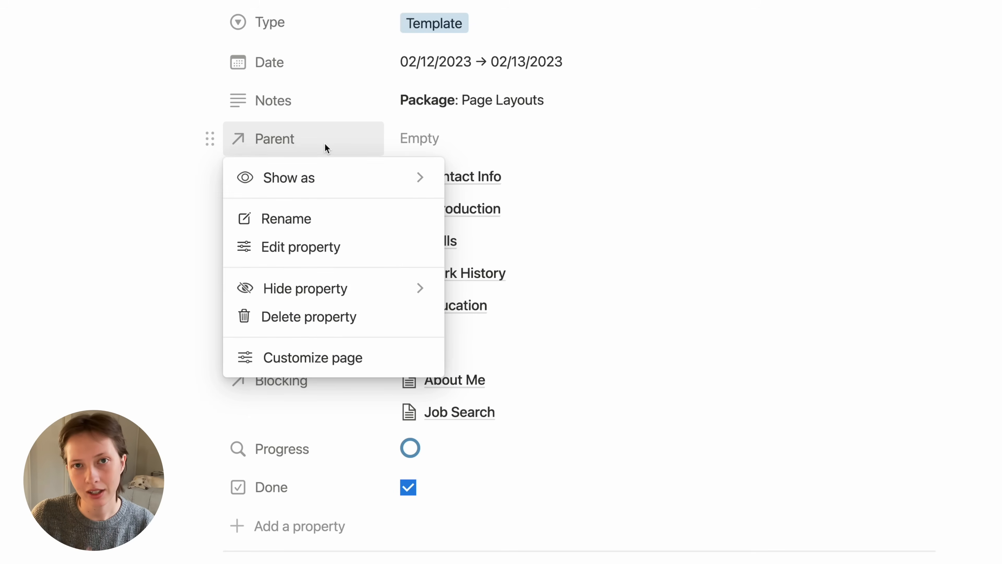
pyautogui.moveTo(346, 183)
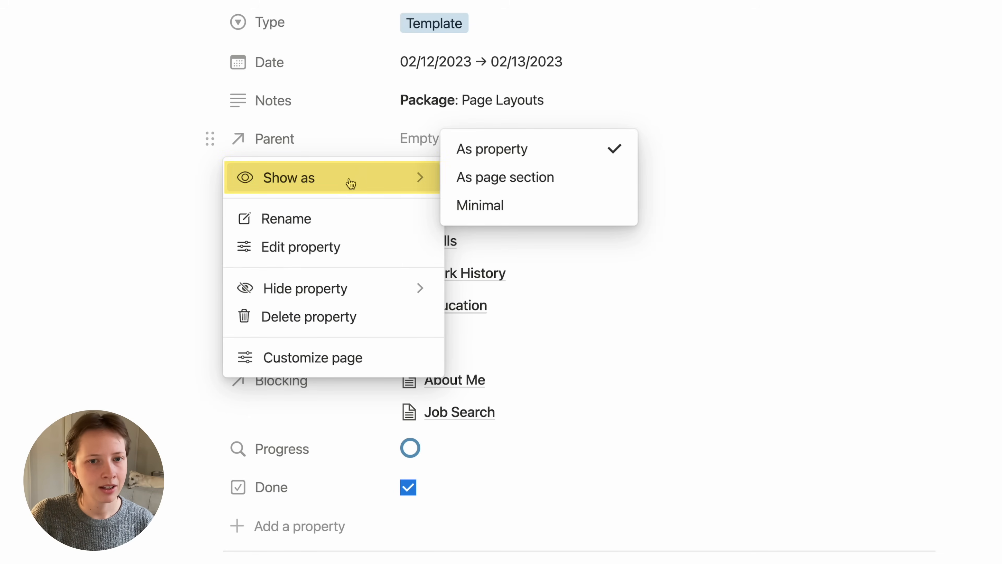
pyautogui.click(562, 190)
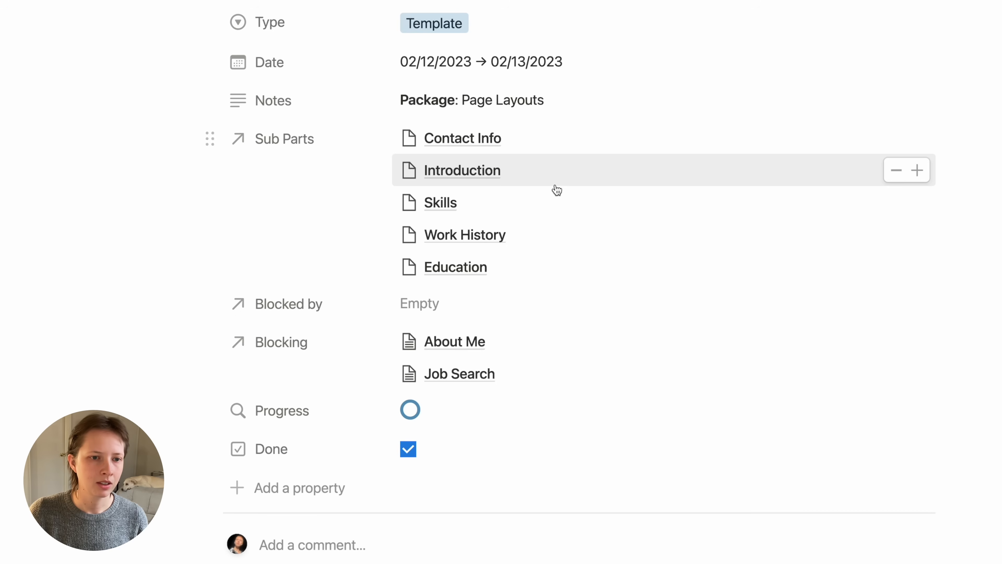
# Step: Show Done before the name and Notes after it for pages in the Parent relation
pyautogui.scroll(-8, 347, 443)
pyautogui.scroll(-3, 347, 443)
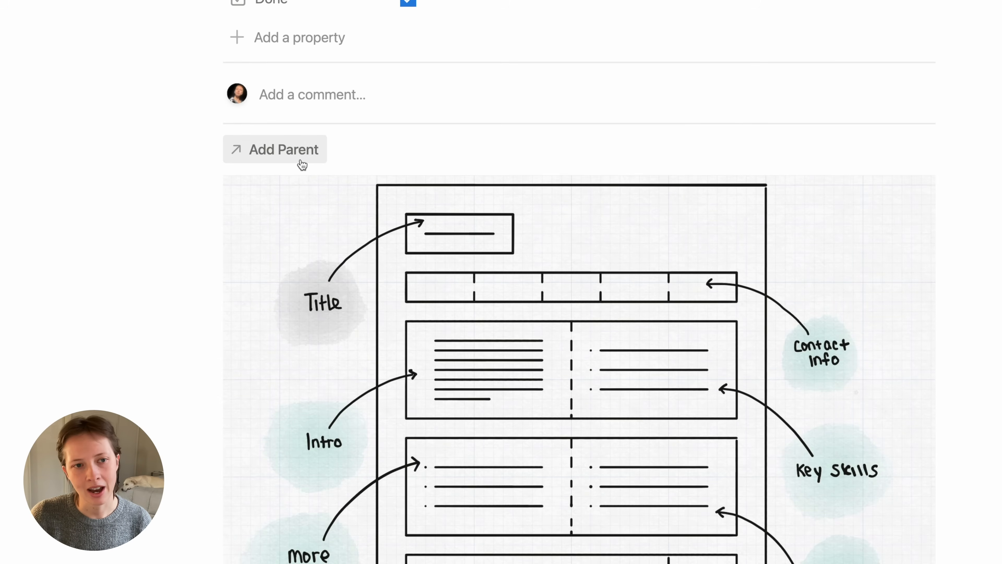
pyautogui.click(281, 157)
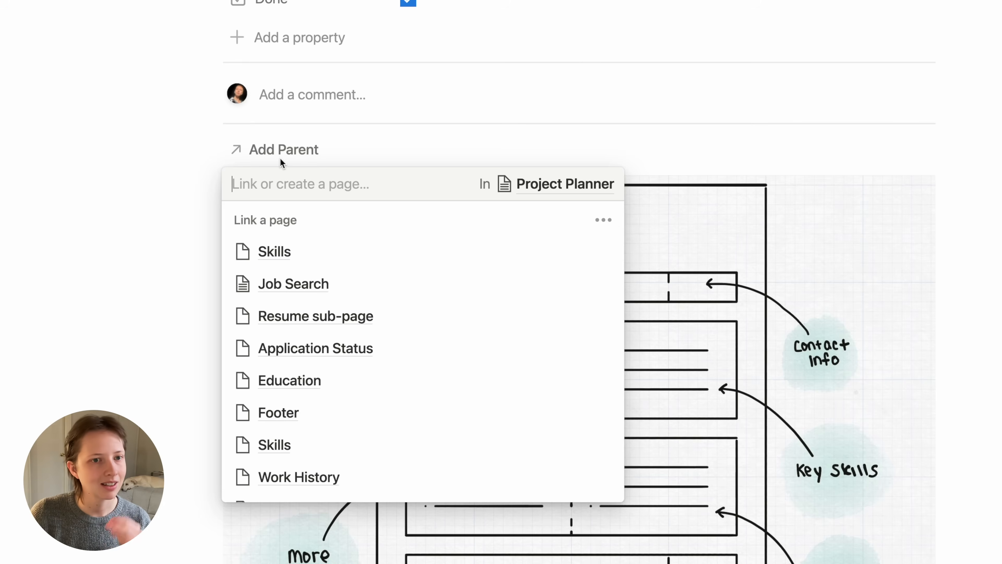
pyautogui.click(605, 221)
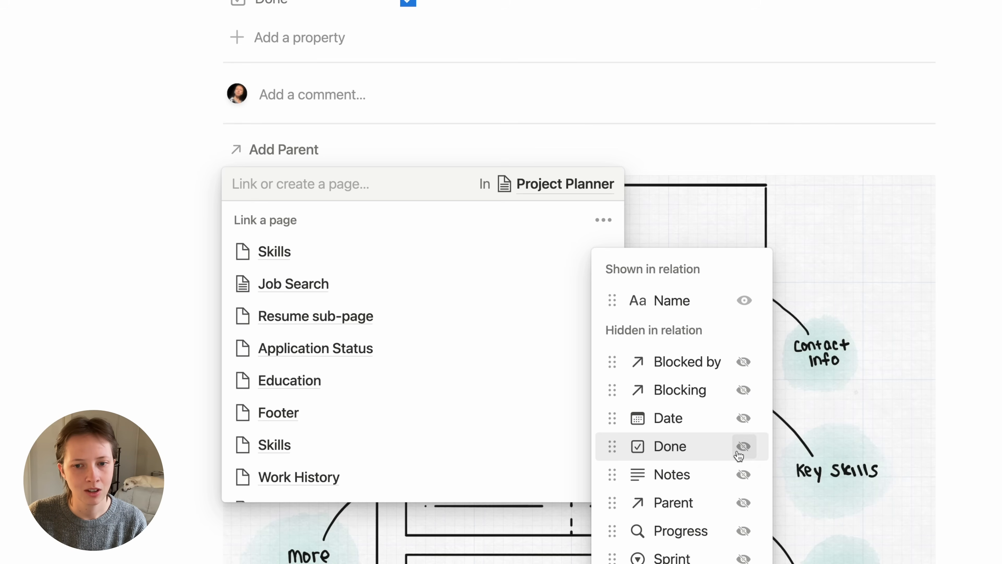
pyautogui.click(742, 447)
pyautogui.moveTo(623, 327); pyautogui.dragTo(608, 299)
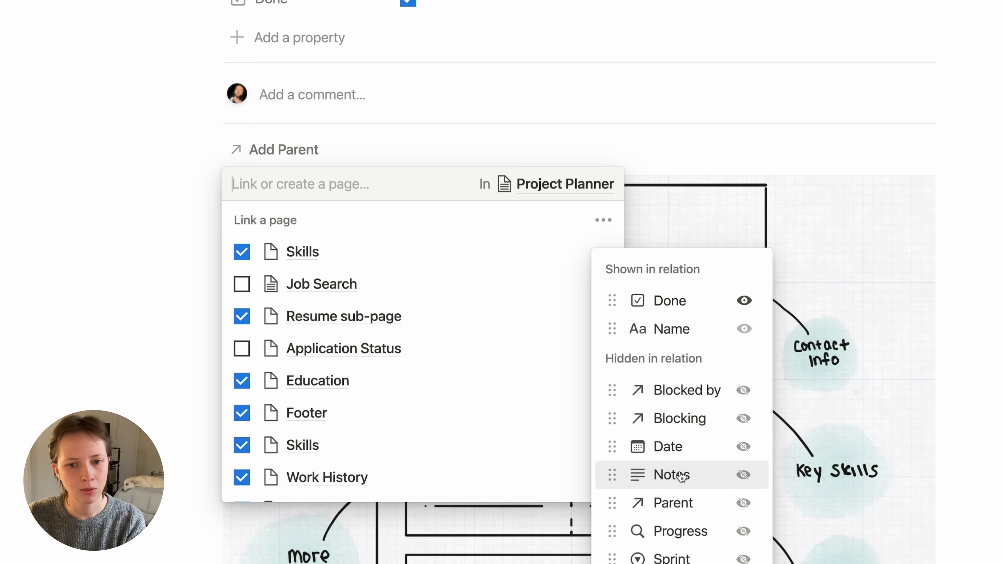
pyautogui.click(744, 475)
pyautogui.click(117, 207)
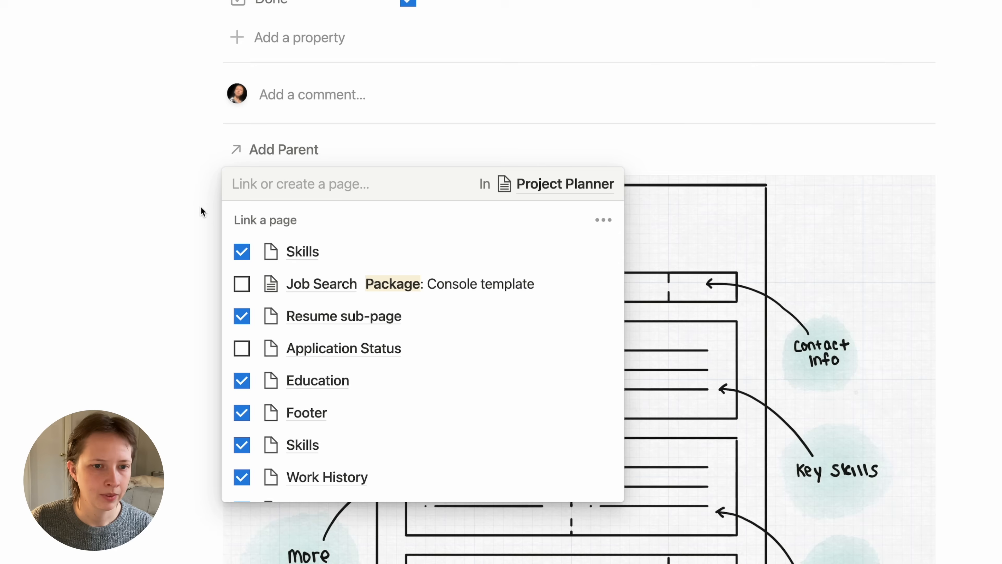
pyautogui.click(117, 208)
# Step: Show the Resume page's Sub Parts relation as a page section
pyautogui.scroll(8, 117, 213)
pyautogui.scroll(2, 165, 158)
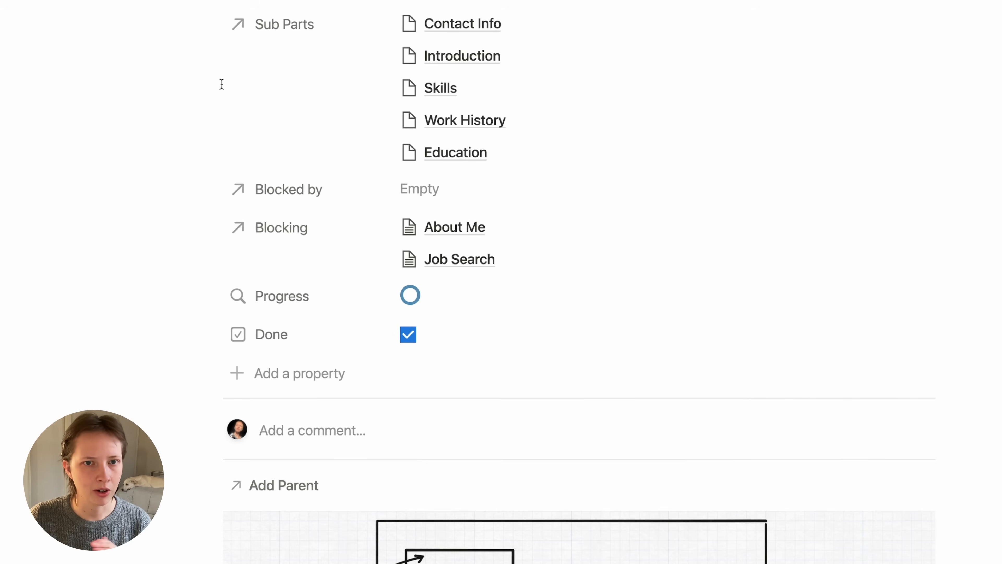
pyautogui.click(309, 34)
pyautogui.moveTo(371, 63)
pyautogui.click(504, 65)
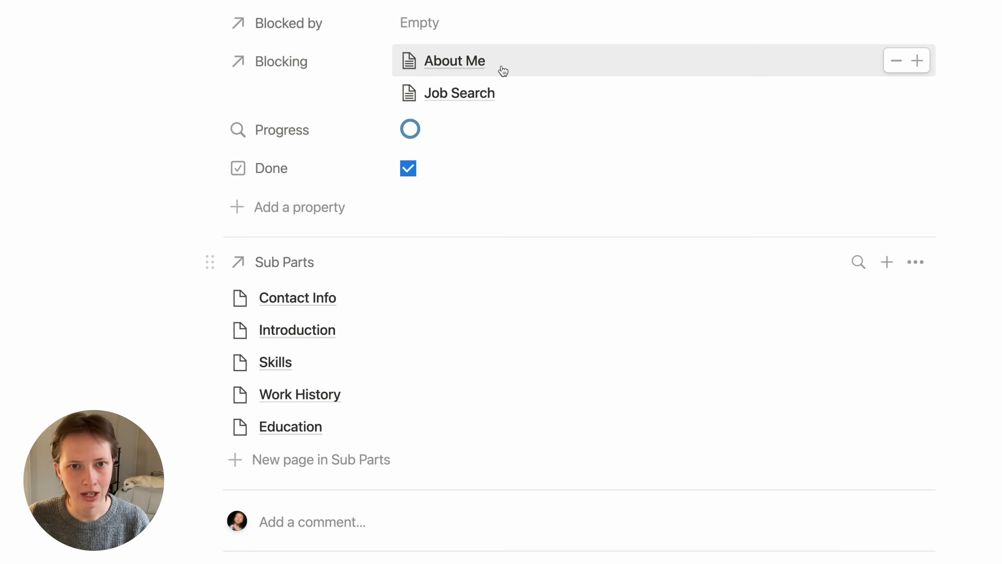
# Step: In the Sub Parts section, show Done before each page's name and Notes after it
pyautogui.scroll(-5, 81, 278)
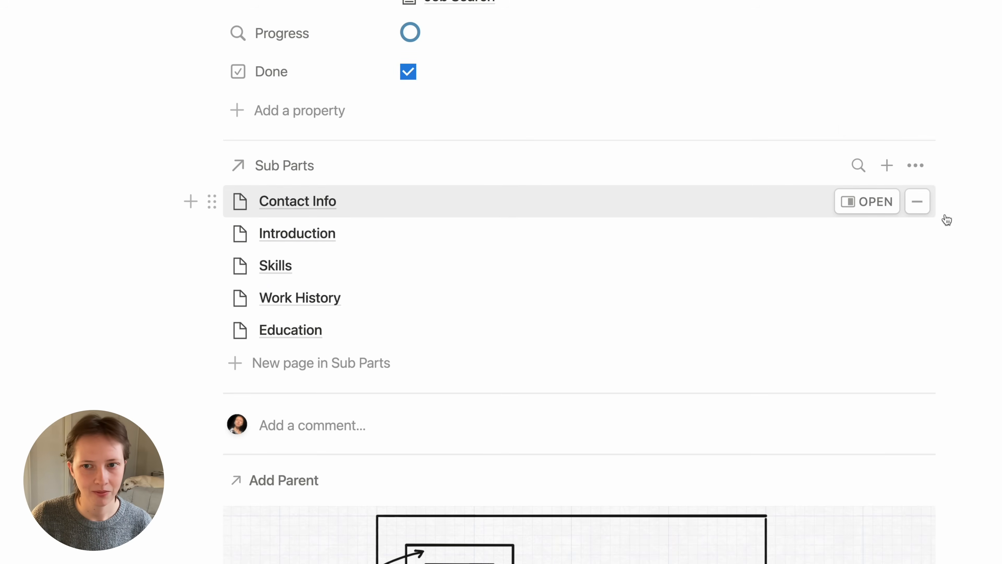
pyautogui.click(916, 165)
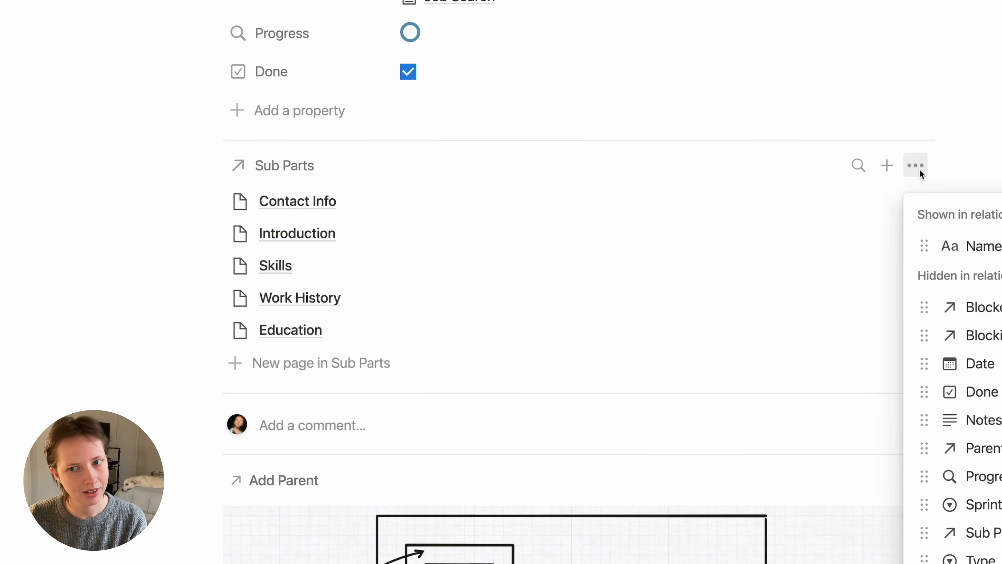
pyautogui.click(950, 392)
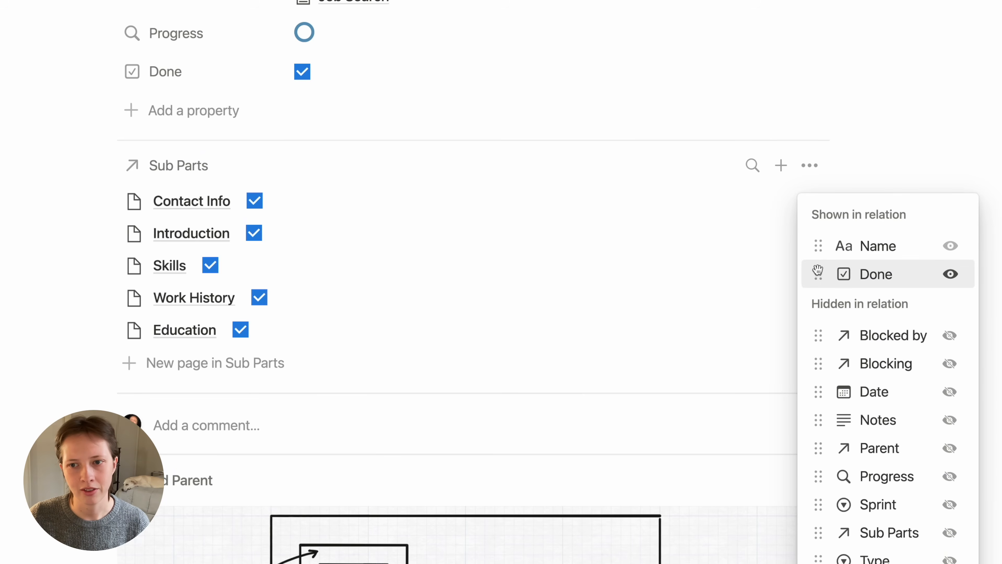
pyautogui.moveTo(818, 274); pyautogui.dragTo(816, 237)
pyautogui.click(950, 420)
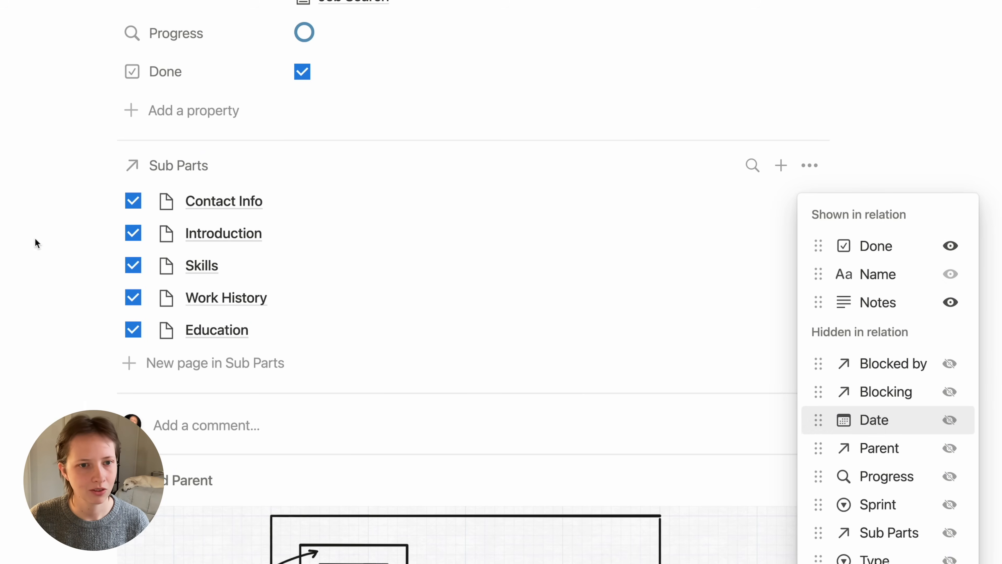
pyautogui.press('Escape')
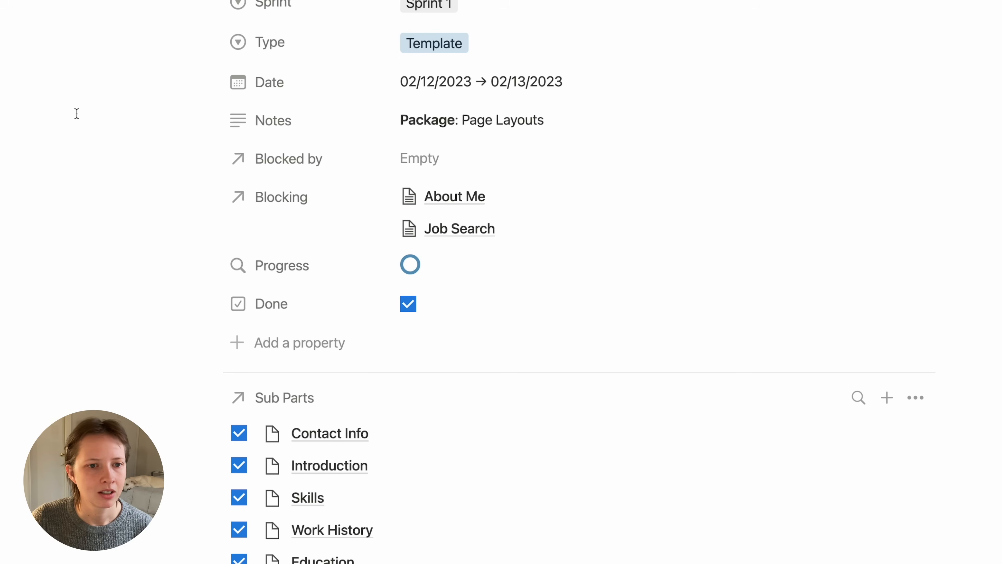
# Step: Show the Blocked by and Blocking relations as page sections
pyautogui.click(298, 162)
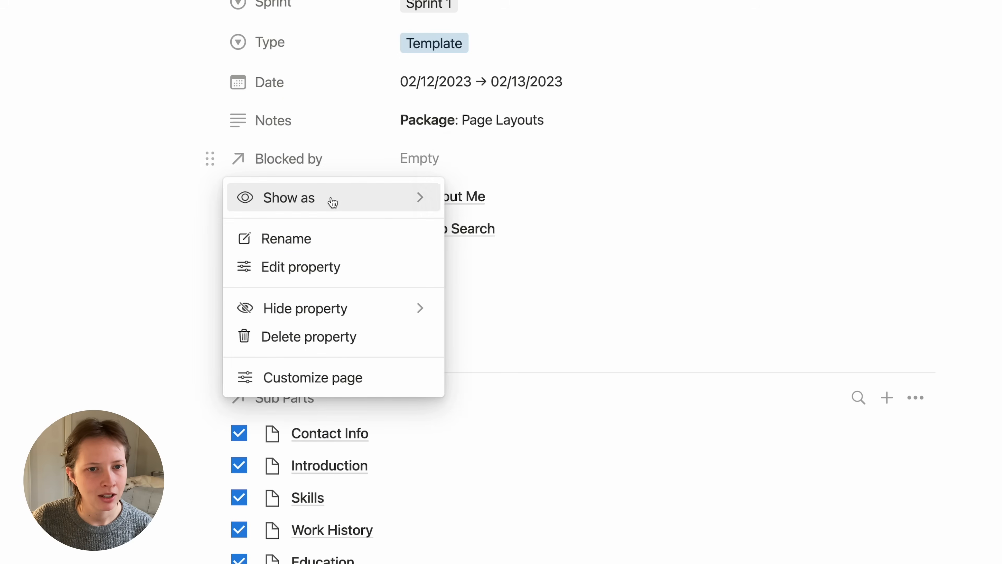
pyautogui.moveTo(331, 200)
pyautogui.click(508, 204)
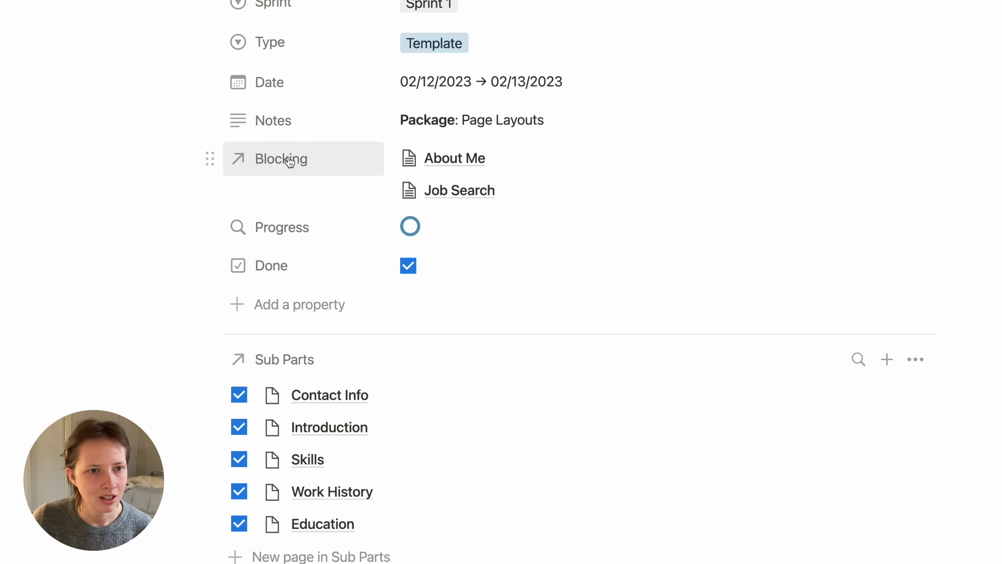
pyautogui.click(288, 159)
pyautogui.moveTo(361, 196)
pyautogui.click(507, 201)
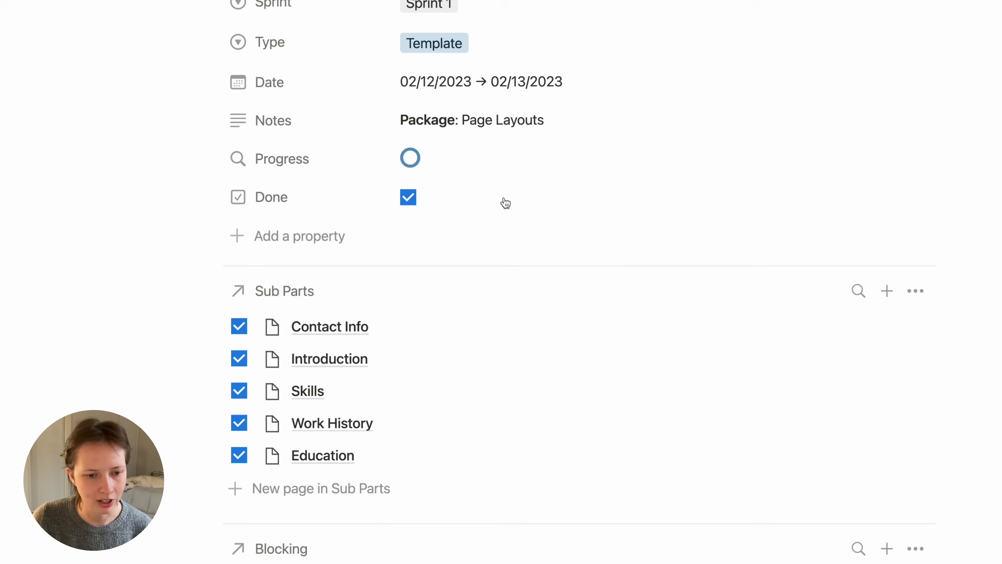
# Step: In the Blocking section, show Done before each page's name and Notes after it
pyautogui.scroll(-5, 506, 185)
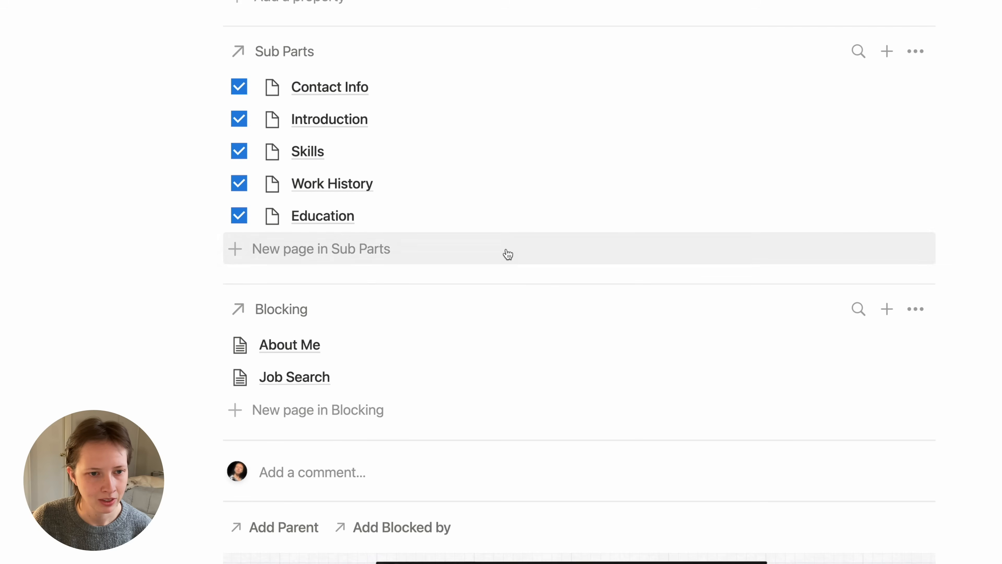
pyautogui.click(919, 315)
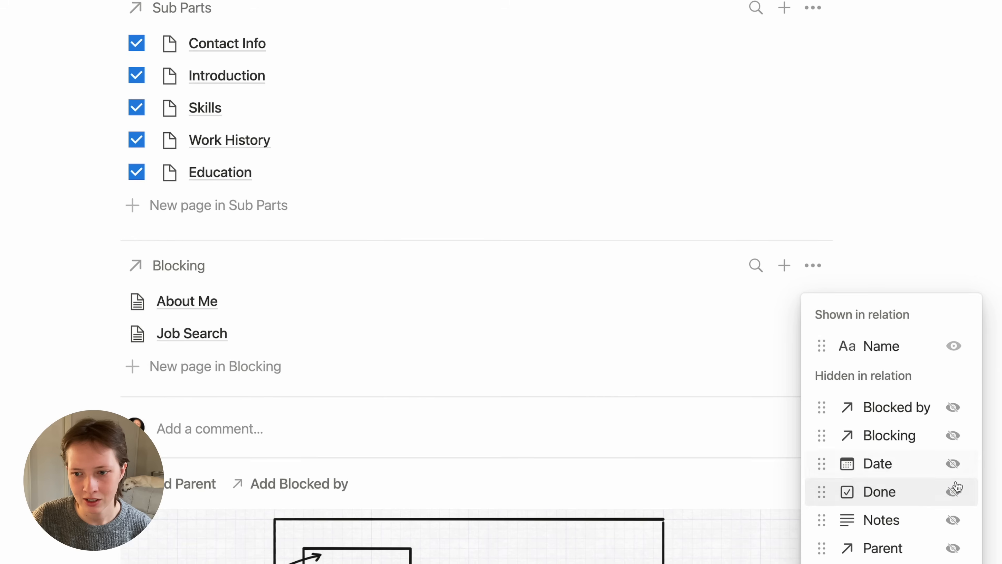
pyautogui.click(954, 492)
pyautogui.moveTo(827, 367); pyautogui.dragTo(826, 344)
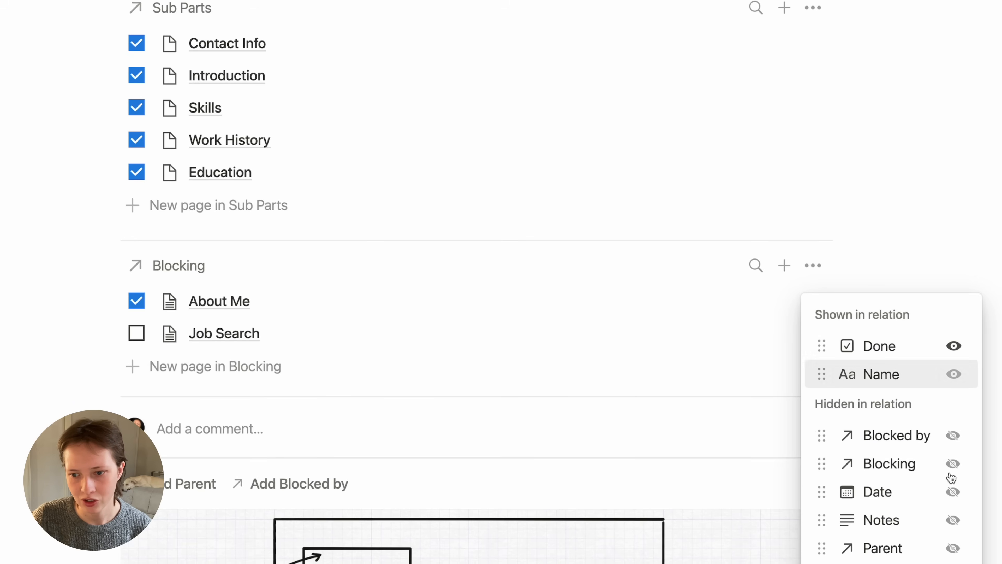
pyautogui.click(953, 519)
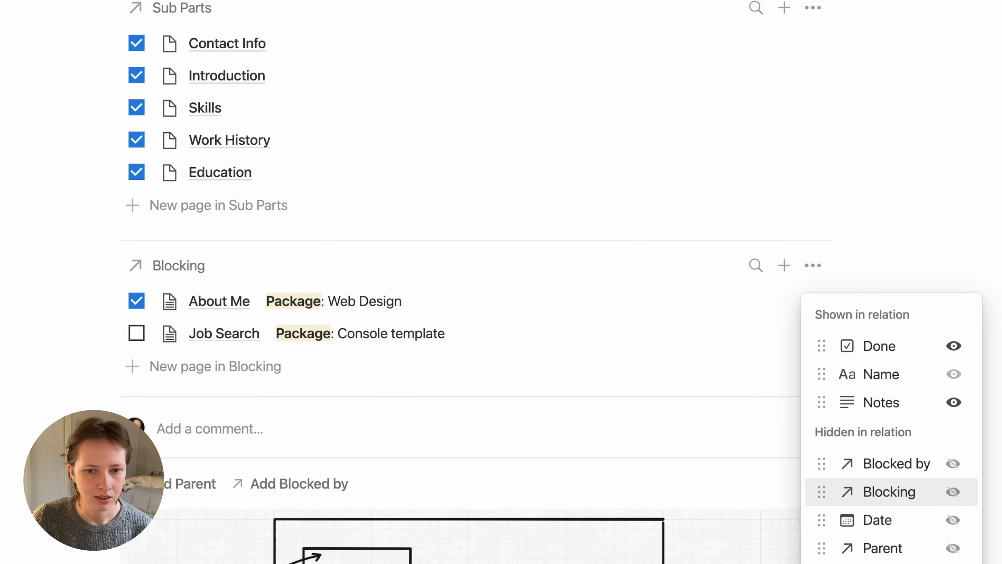
pyautogui.press('Escape')
# Step: Show Done before the name and Notes after it for pages in the Blocked by relation
pyautogui.scroll(-5, 301, 331)
pyautogui.click(301, 330)
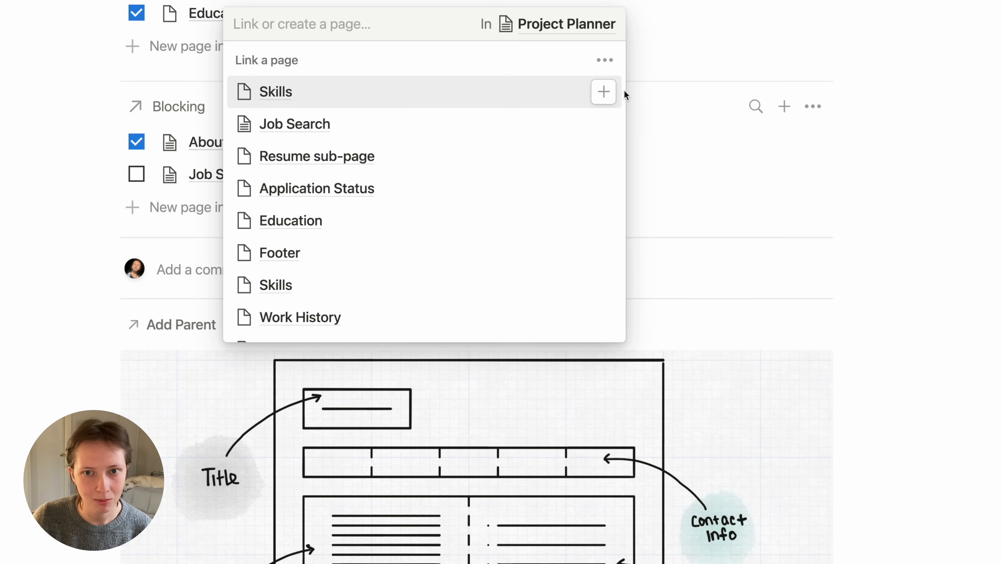
pyautogui.click(610, 63)
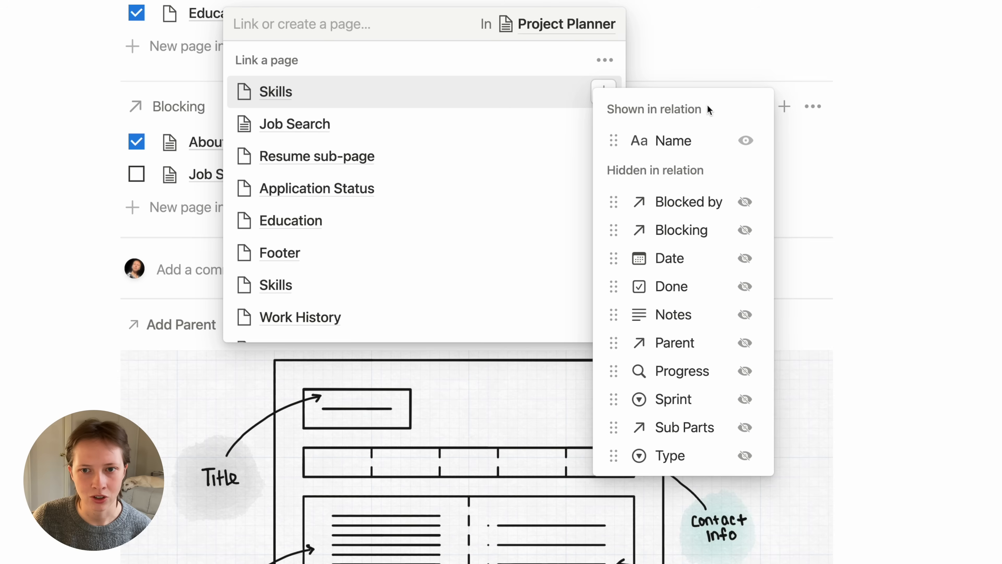
pyautogui.click(745, 287)
pyautogui.moveTo(605, 174); pyautogui.dragTo(604, 137)
pyautogui.click(745, 317)
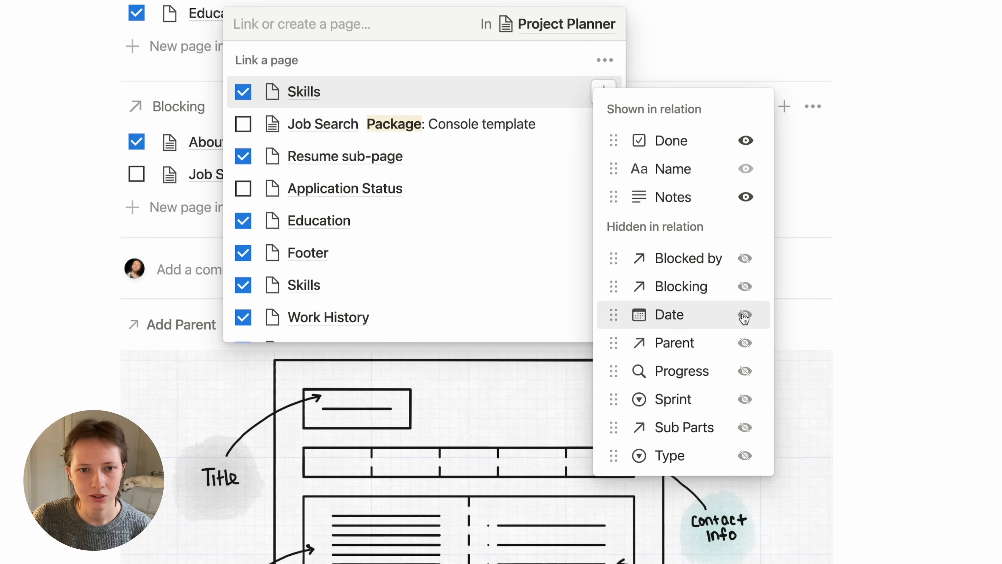
pyautogui.click(5, 200)
pyautogui.click(5, 200)
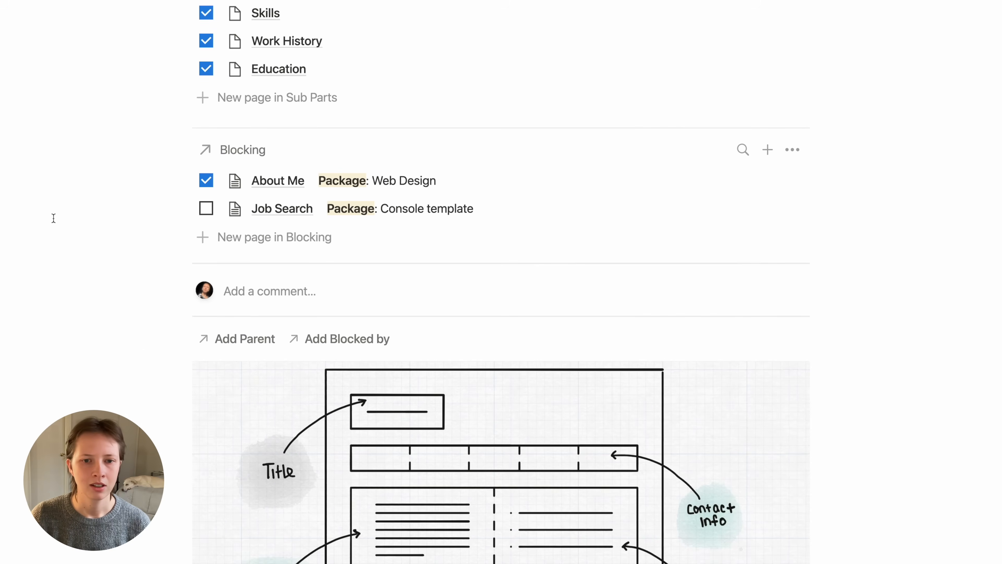
pyautogui.scroll(10, 4, 200)
pyautogui.scroll(-1, 53, 218)
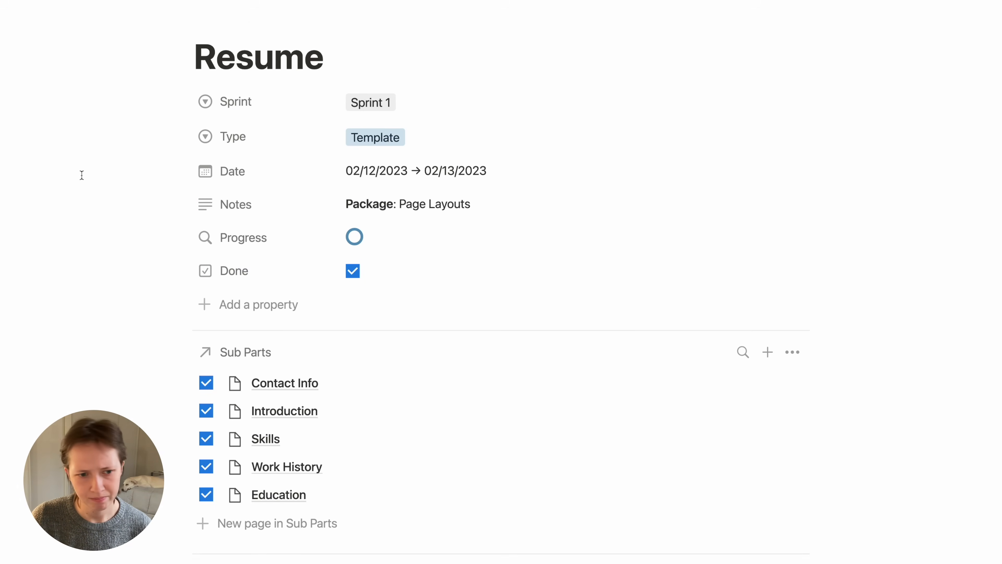
pyautogui.scroll(-8, 82, 175)
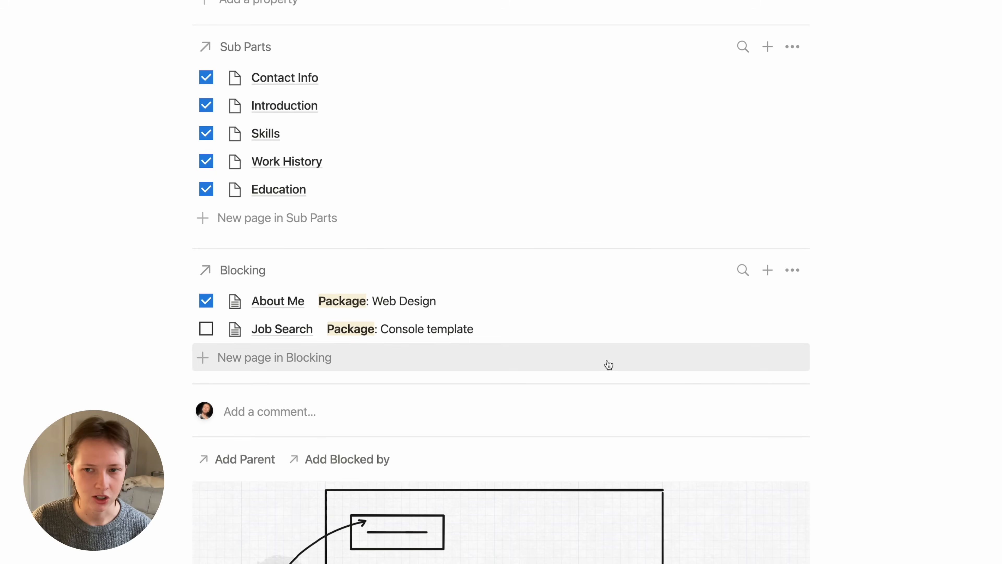
# Step: Turn off top-level page discussions for all pages in the Project Planner database
pyautogui.scroll(-1, 553, 351)
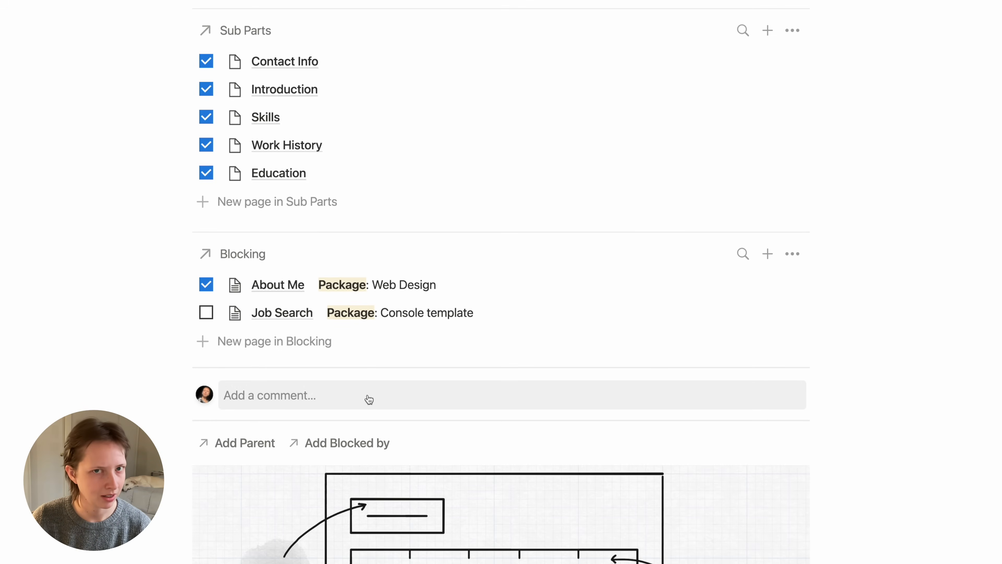
pyautogui.scroll(-2, 369, 398)
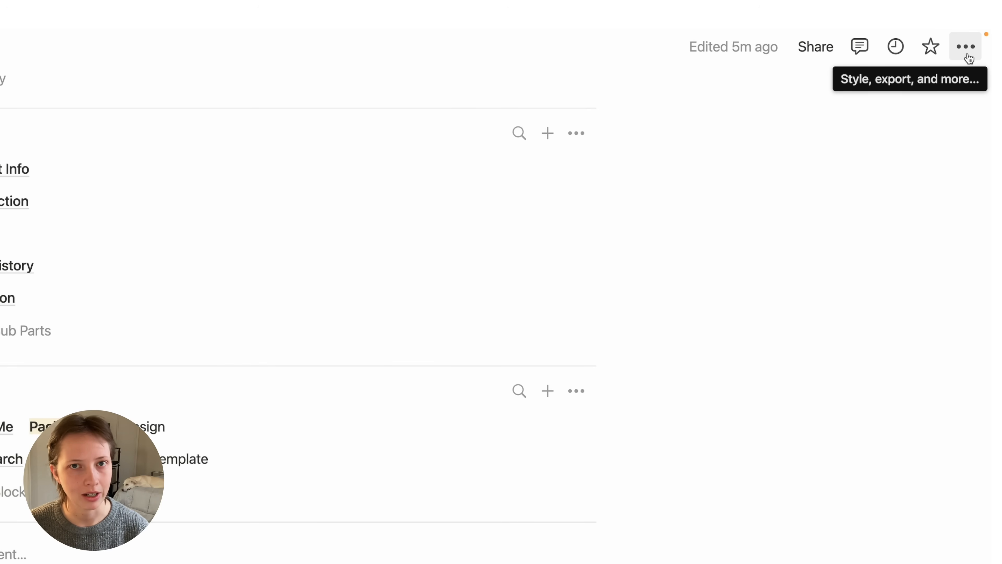
pyautogui.click(967, 55)
pyautogui.click(896, 309)
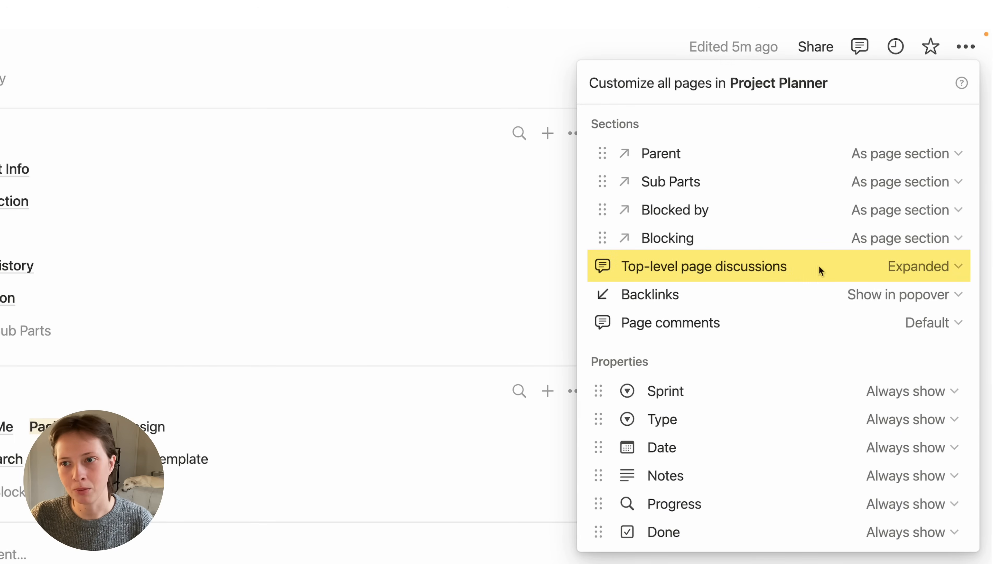
pyautogui.click(889, 268)
pyautogui.click(863, 331)
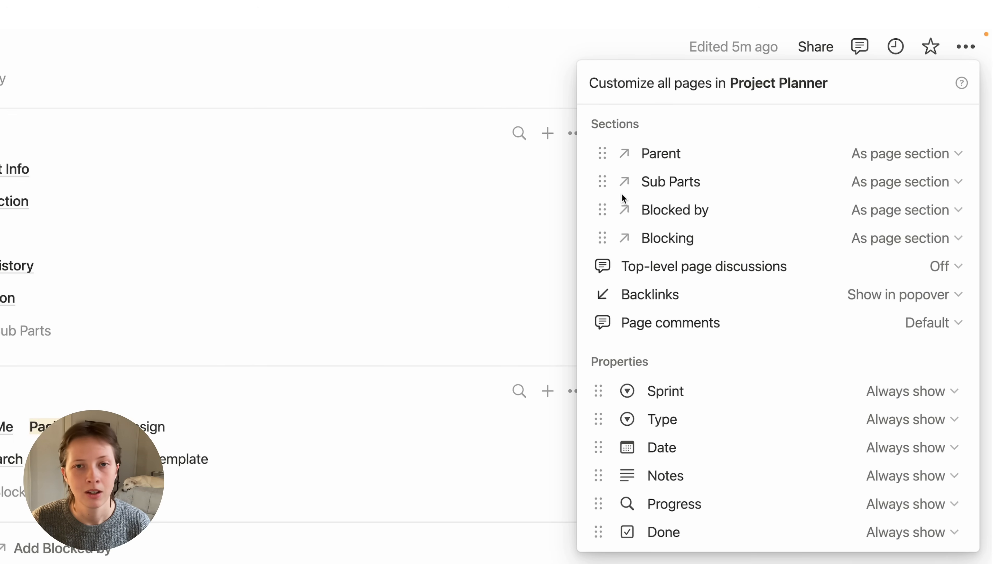
pyautogui.click(915, 153)
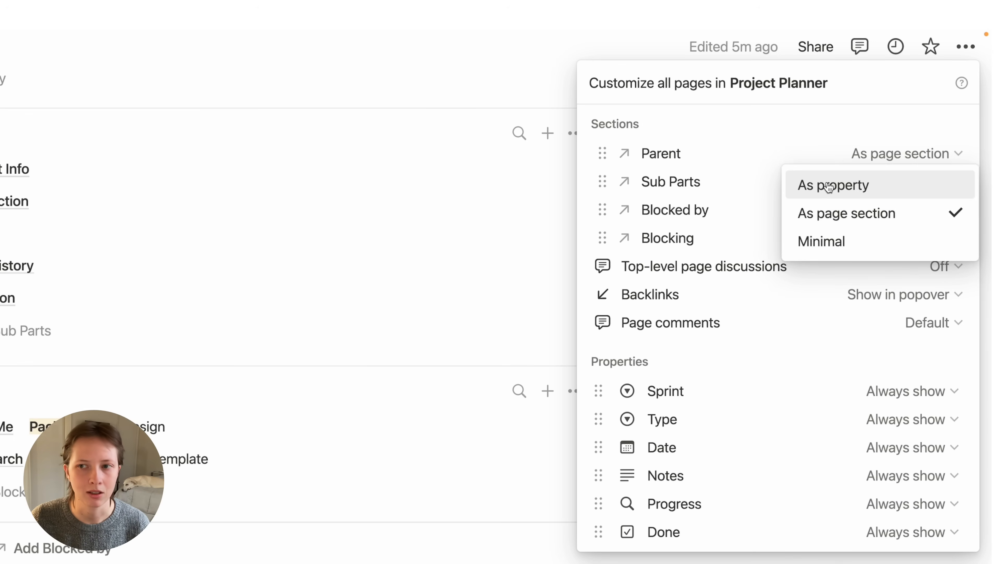
pyautogui.click(626, 174)
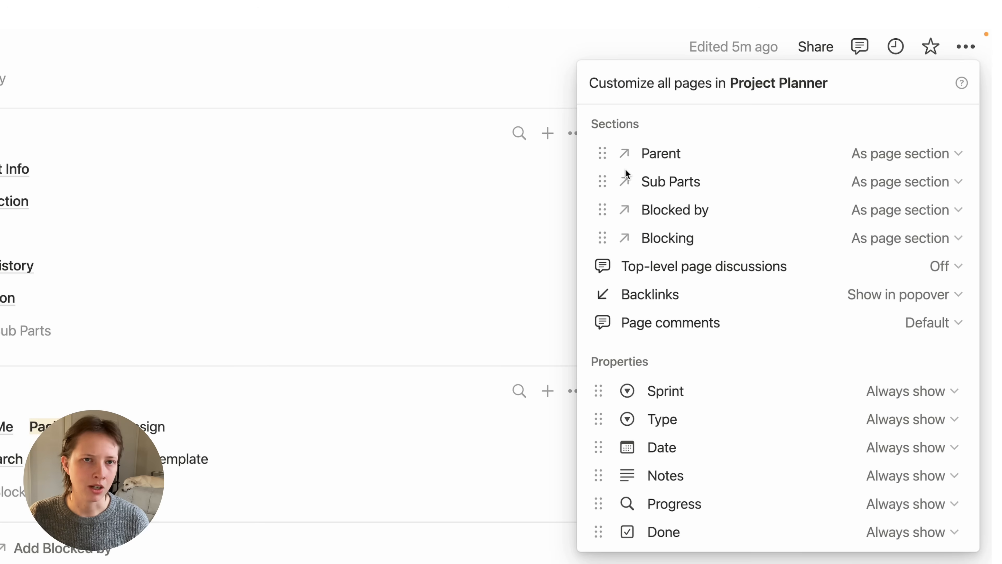
pyautogui.moveTo(602, 154)
pyautogui.mouseDown()
pyautogui.moveTo(600, 181)
pyautogui.moveTo(605, 150)
pyautogui.mouseUp()
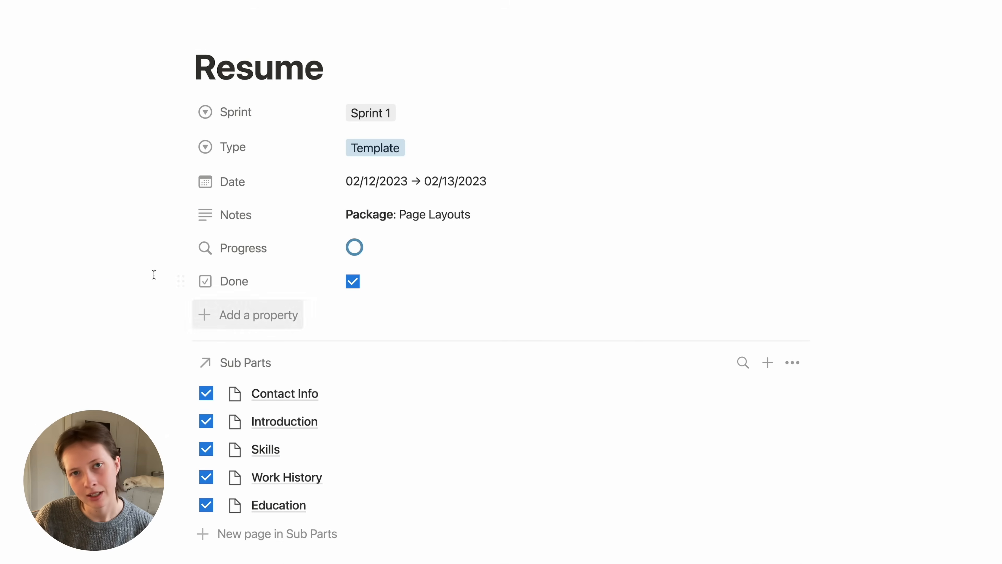
# Step: Review the Resume page's properties and relation sections, and open the About Me page from its Blocking section
pyautogui.scroll(-6, 12, 214)
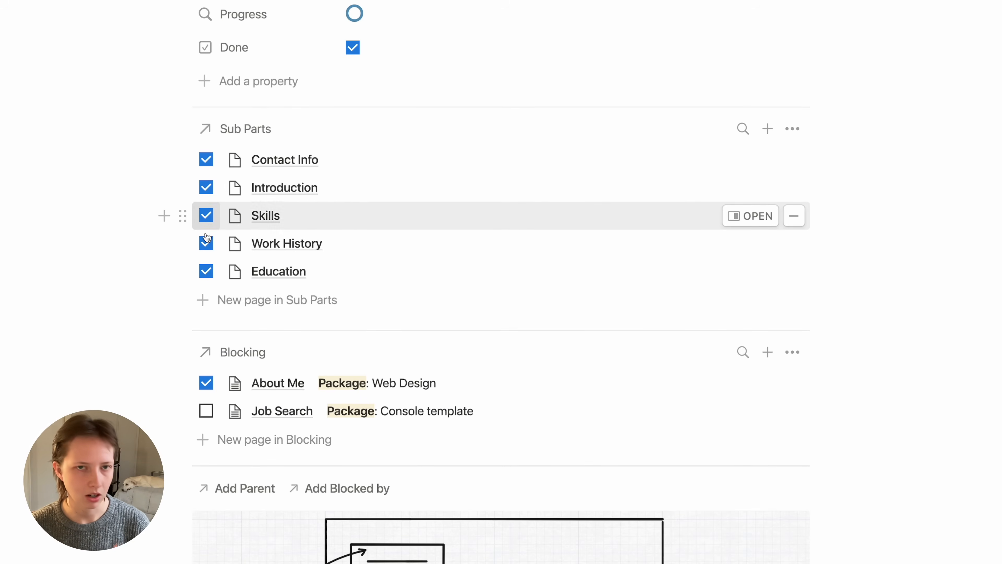
pyautogui.scroll(-1, 127, 349)
pyautogui.scroll(-3, 127, 349)
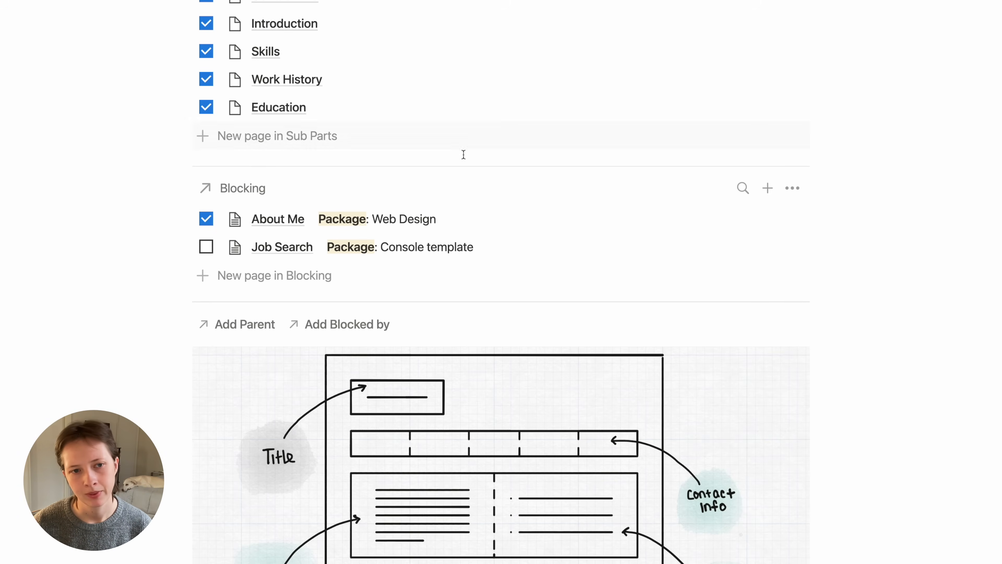
pyautogui.click(493, 226)
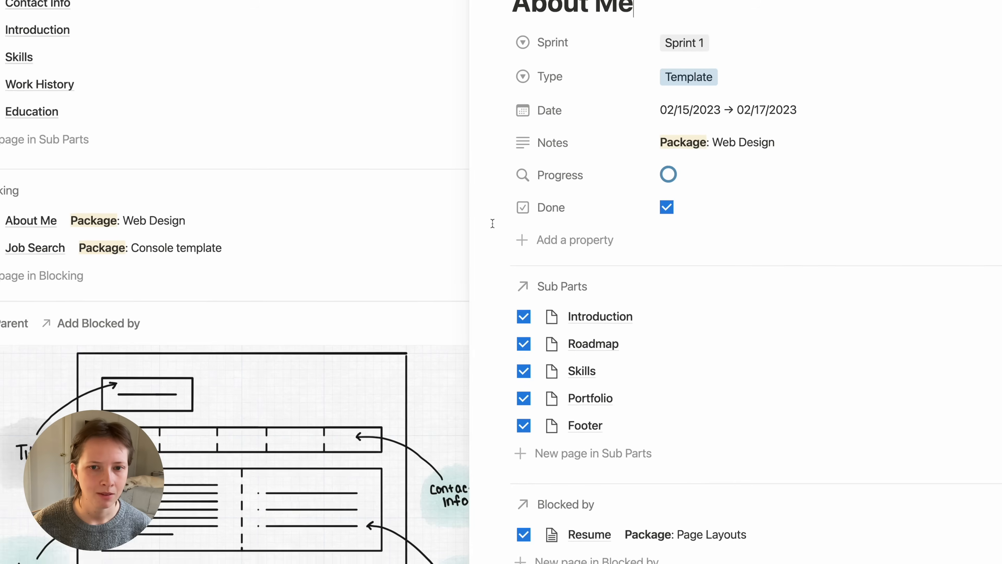